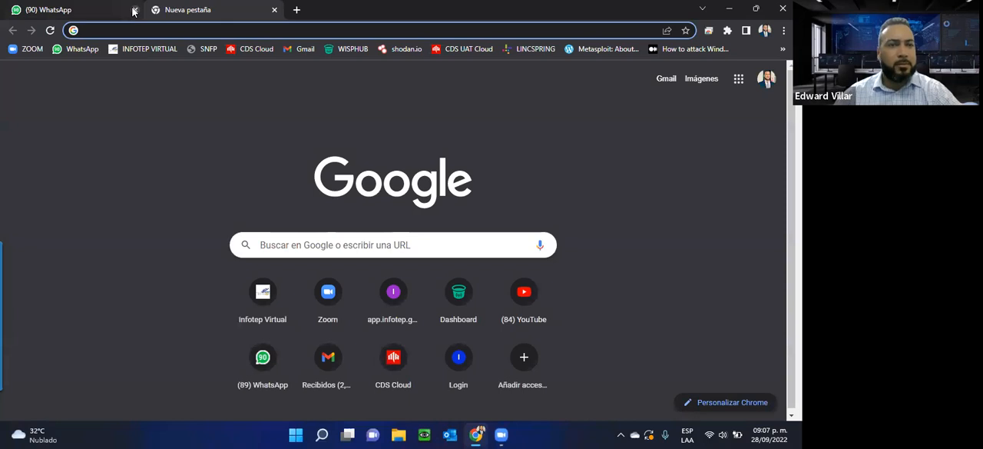
Step: Close the WhatsApp page, open the INFOTEP Virtual site, dismiss the notice and log in to the learning platform
{"action": "left_click", "coordinate": [134, 10]}
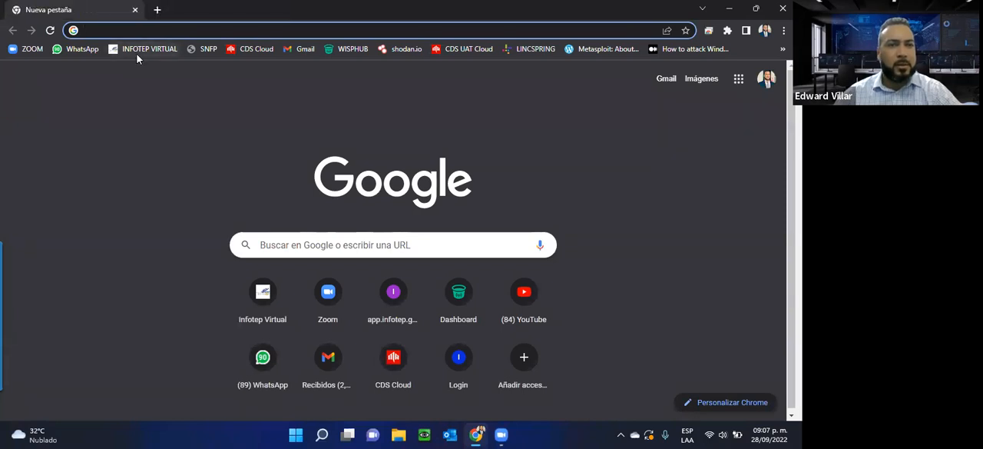
{"action": "left_click", "coordinate": [136, 52]}
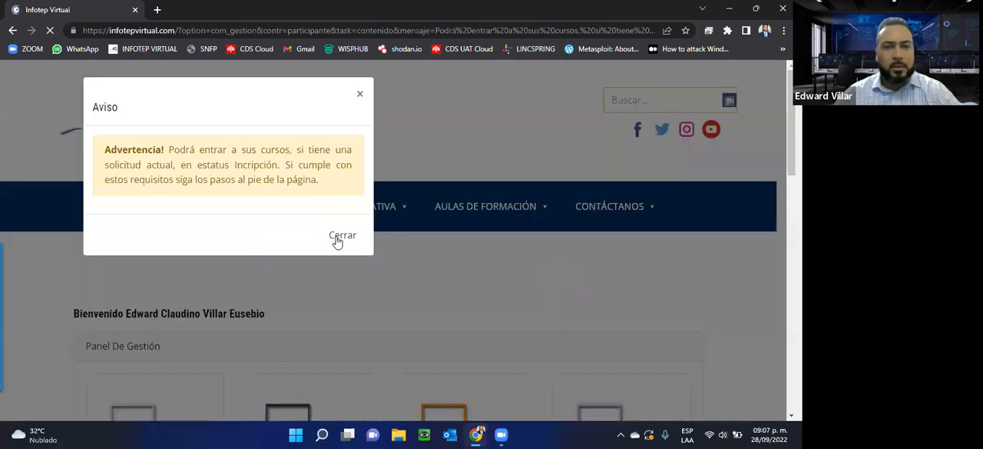
{"action": "left_click", "coordinate": [336, 237]}
{"action": "mouse_move", "coordinate": [509, 197]}
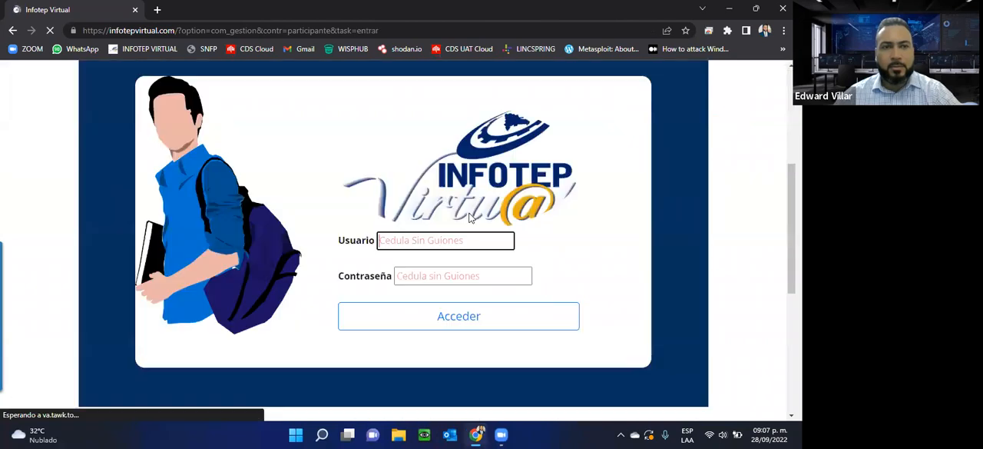
{"action": "left_click", "coordinate": [421, 319]}
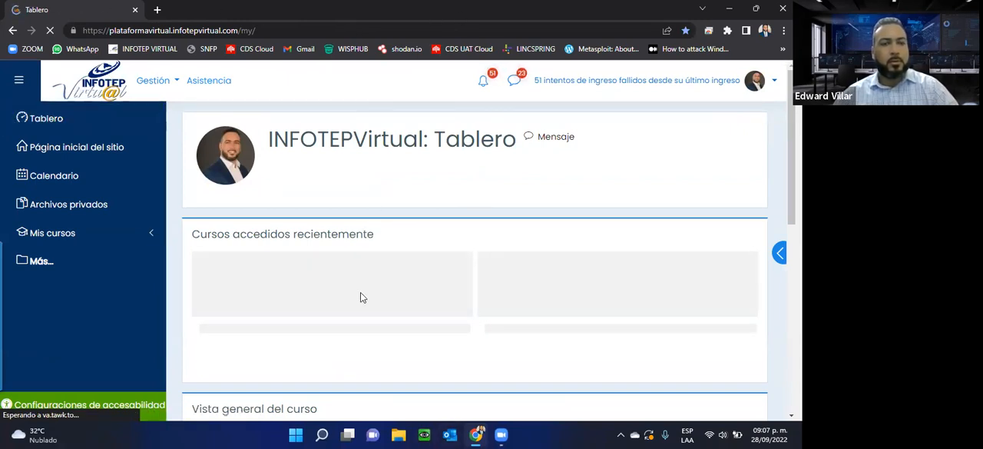
{"action": "scroll", "coordinate": [306, 282], "scroll_direction": "down", "scroll_amount": 5}
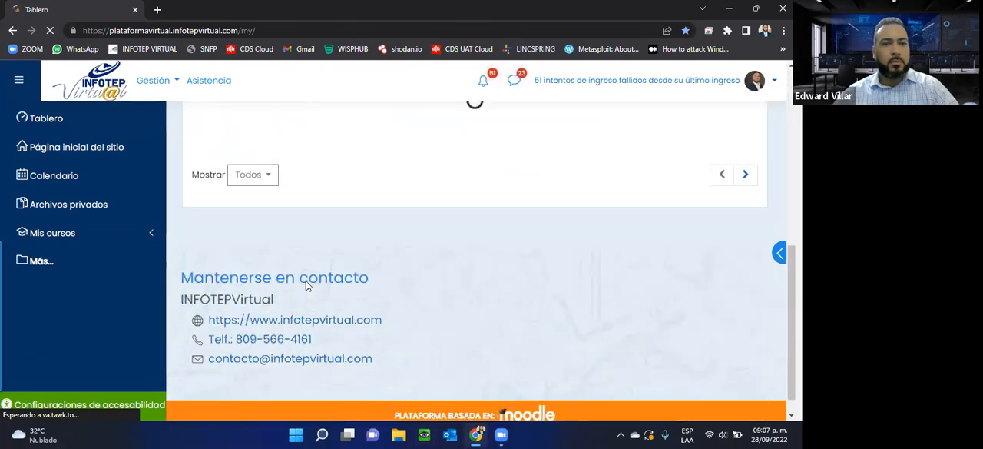
{"action": "scroll", "coordinate": [305, 282], "scroll_direction": "up", "scroll_amount": 2}
{"action": "scroll", "coordinate": [307, 284], "scroll_direction": "down", "scroll_amount": 2}
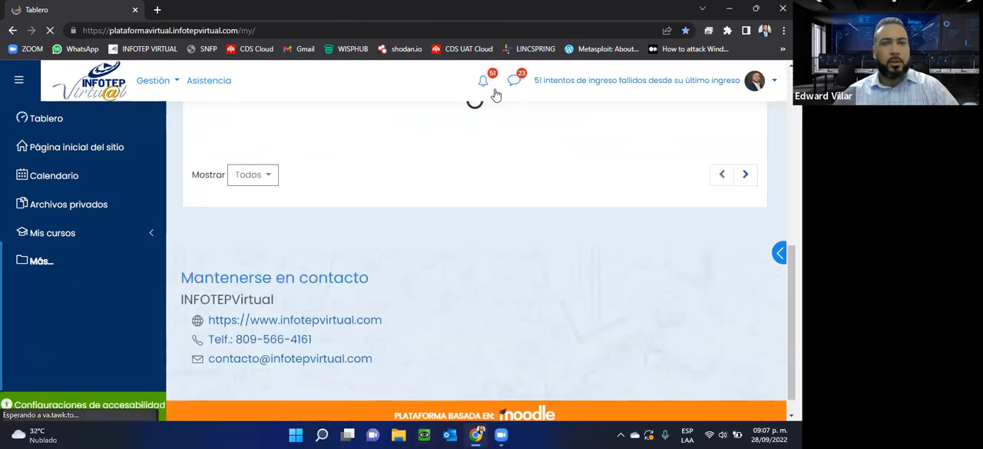
{"action": "scroll", "coordinate": [432, 287], "scroll_direction": "up", "scroll_amount": 5}
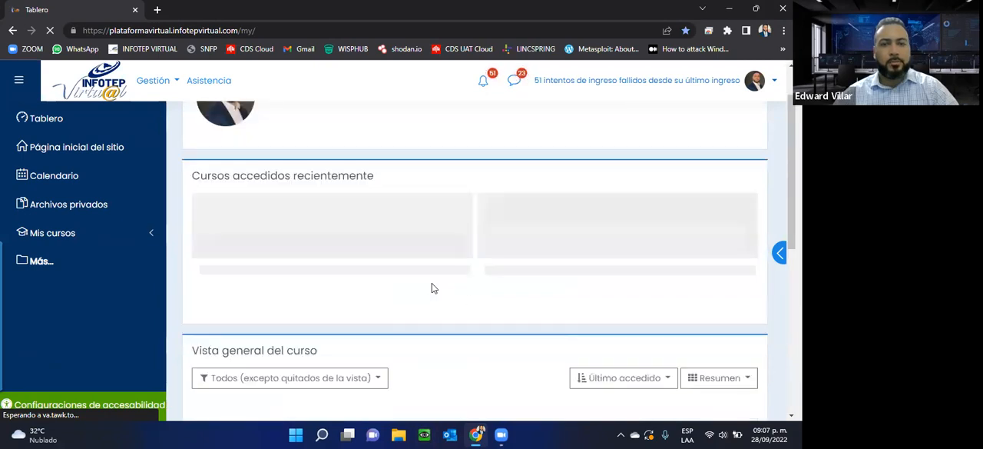
{"action": "scroll", "coordinate": [433, 288], "scroll_direction": "down", "scroll_amount": 3}
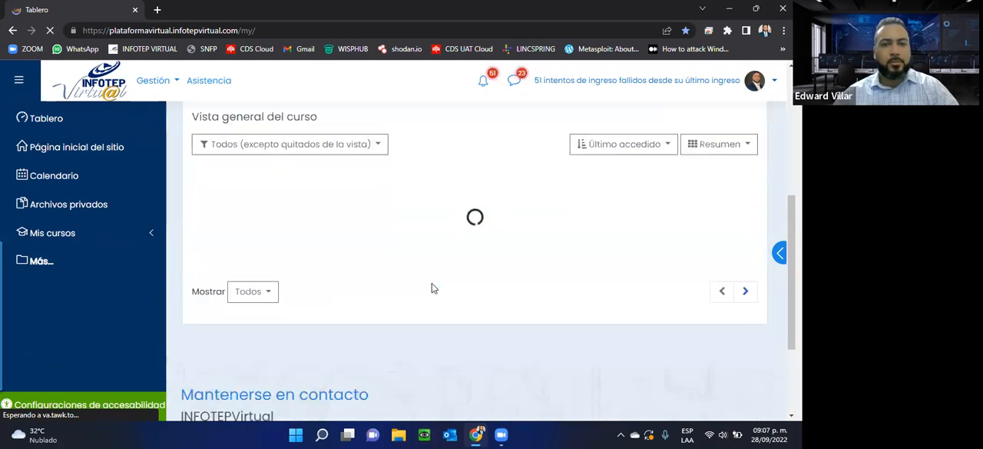
{"action": "left_click", "coordinate": [158, 9]}
{"action": "left_click", "coordinate": [92, 10]}
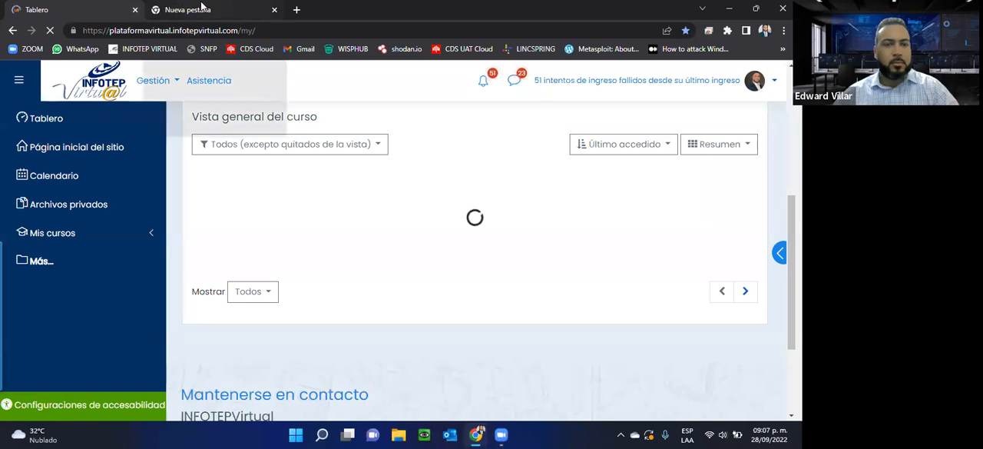
Step: Search the dashboard's courses for USAMED and open the course Manejador MS Excel Intermedio EI 22-115
{"action": "left_click", "coordinate": [135, 233]}
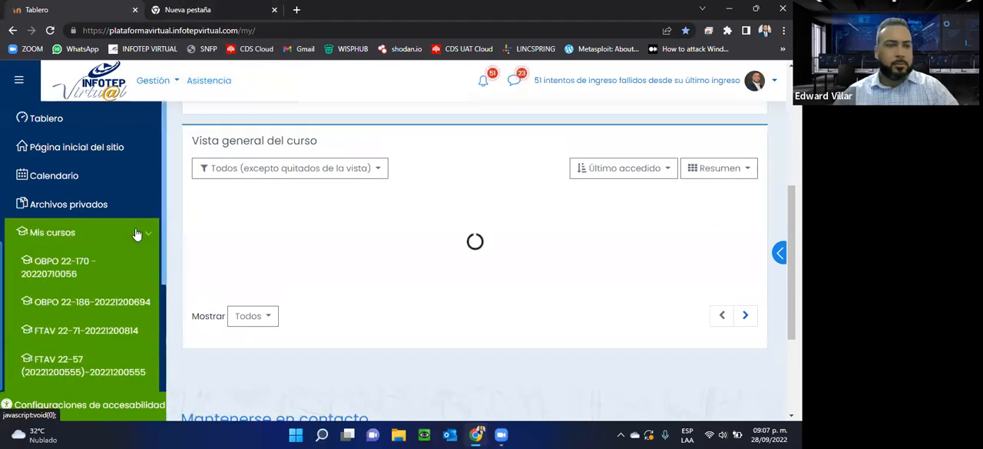
{"action": "scroll", "coordinate": [134, 246], "scroll_direction": "down", "scroll_amount": 2}
{"action": "scroll", "coordinate": [133, 250], "scroll_direction": "down", "scroll_amount": 2}
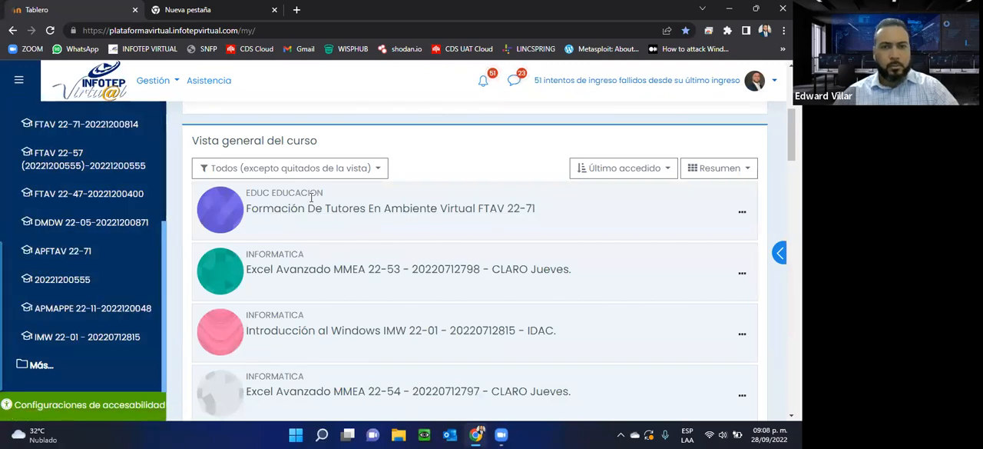
{"action": "key", "text": "ctrl+f"}
{"action": "type", "text": "usAMED"}
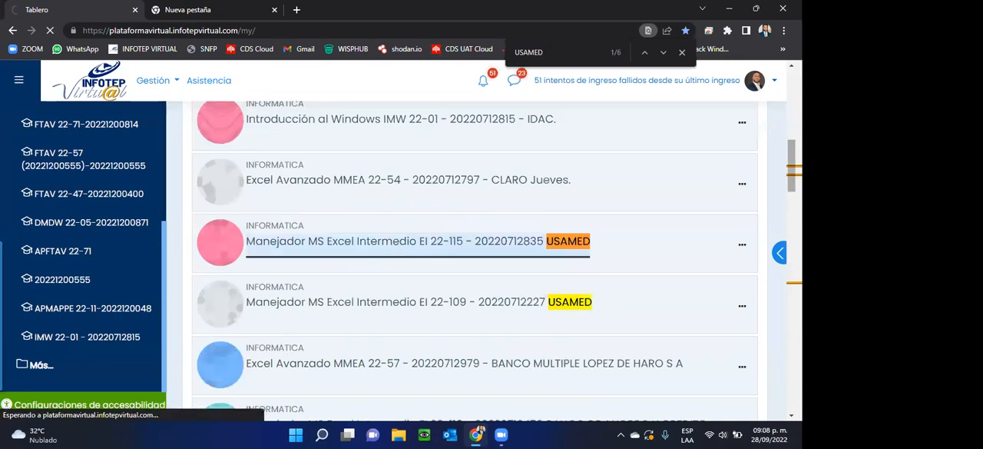
{"action": "left_click", "coordinate": [397, 248]}
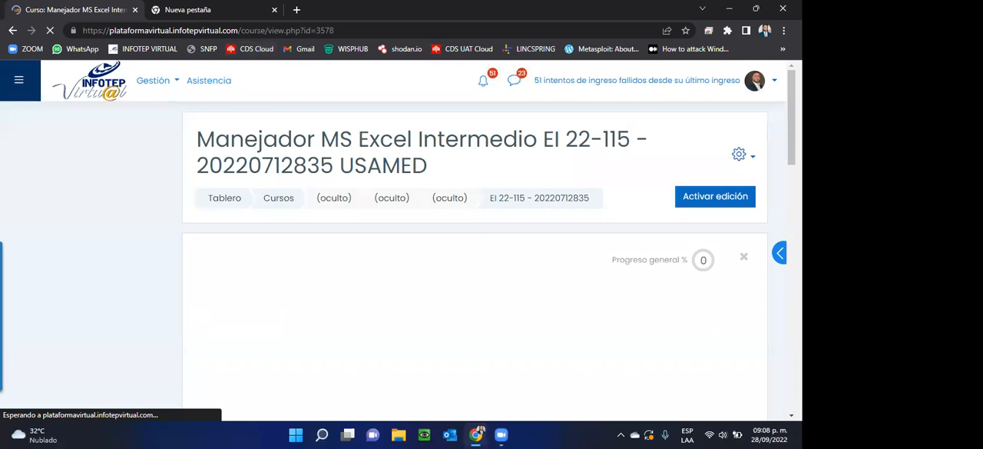
Step: Open the course section Unidad 2 - 26 de septiembre - 02 de octubre and show its list of activities
{"action": "scroll", "coordinate": [560, 289], "scroll_direction": "down", "scroll_amount": 5}
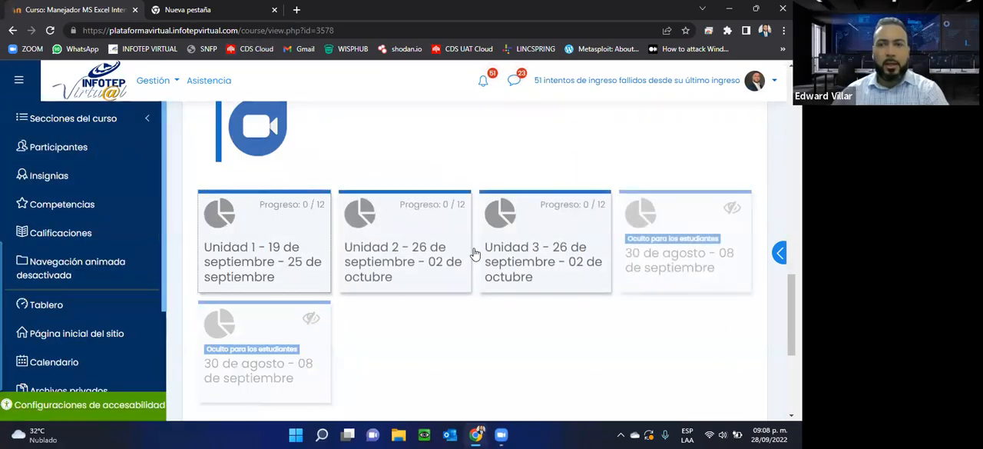
{"action": "left_click", "coordinate": [395, 261]}
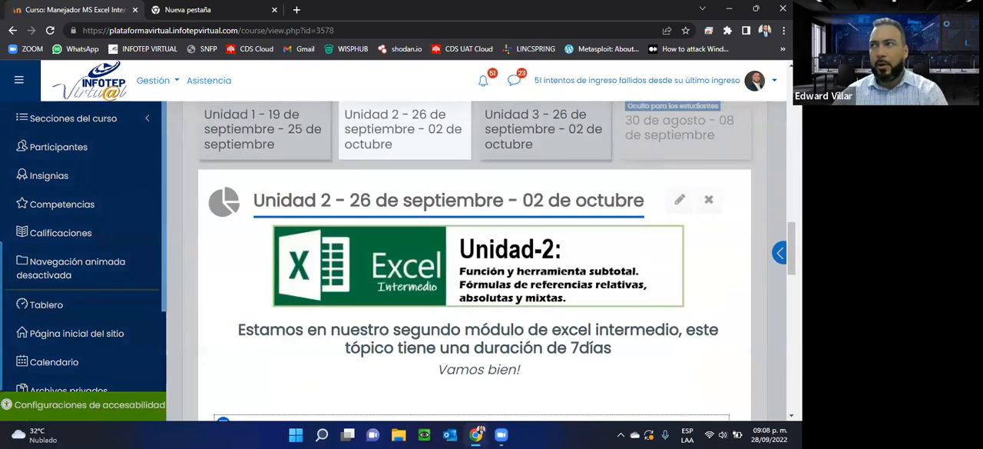
{"action": "scroll", "coordinate": [430, 227], "scroll_direction": "down", "scroll_amount": 1}
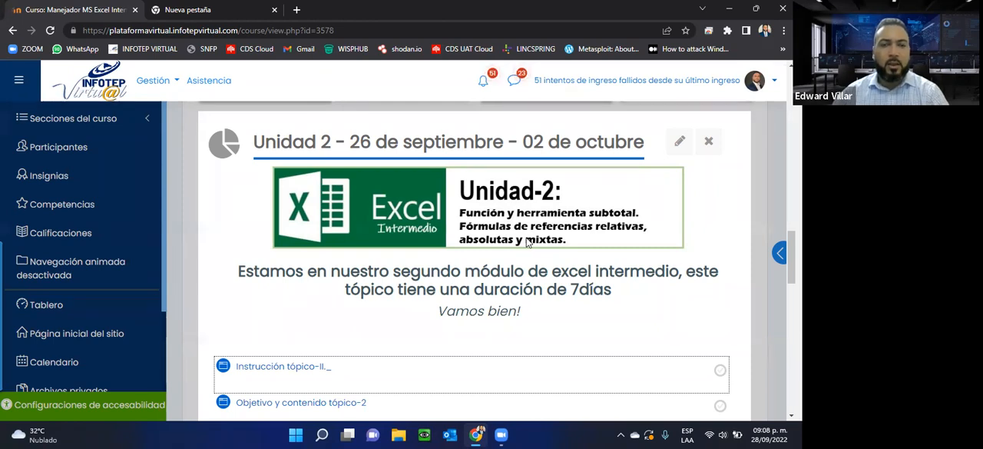
{"action": "scroll", "coordinate": [527, 242], "scroll_direction": "down", "scroll_amount": 3}
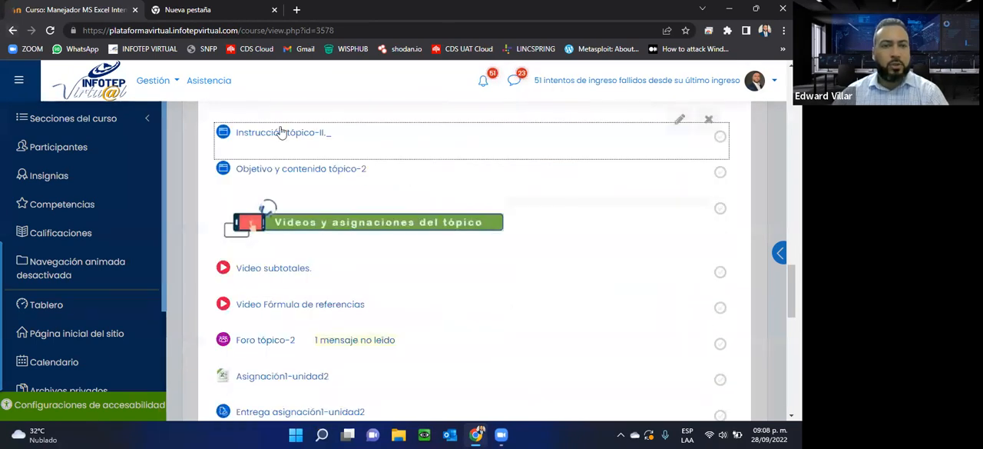
Step: View Objetivo y contenido tópico-2 in a separate tab, highlight its numbered content list and close the page
{"action": "right_click", "coordinate": [337, 168]}
{"action": "left_click", "coordinate": [369, 178]}
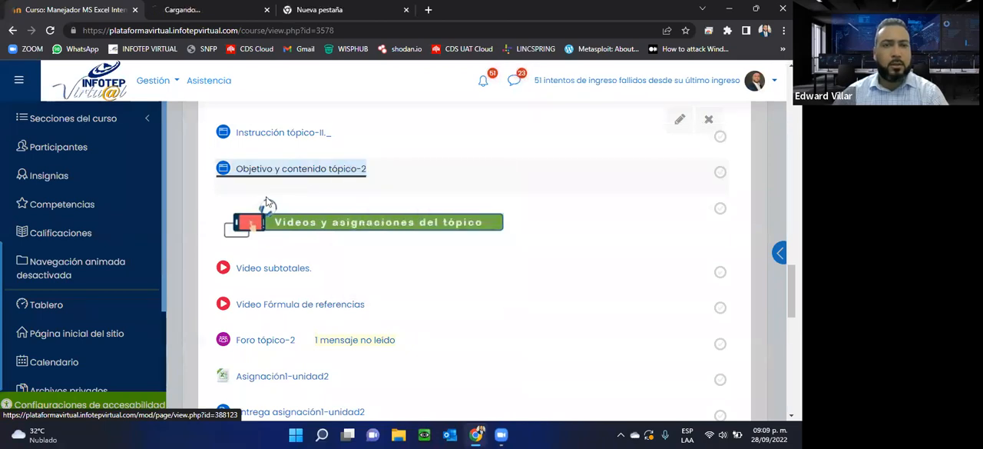
{"action": "left_click", "coordinate": [184, 10]}
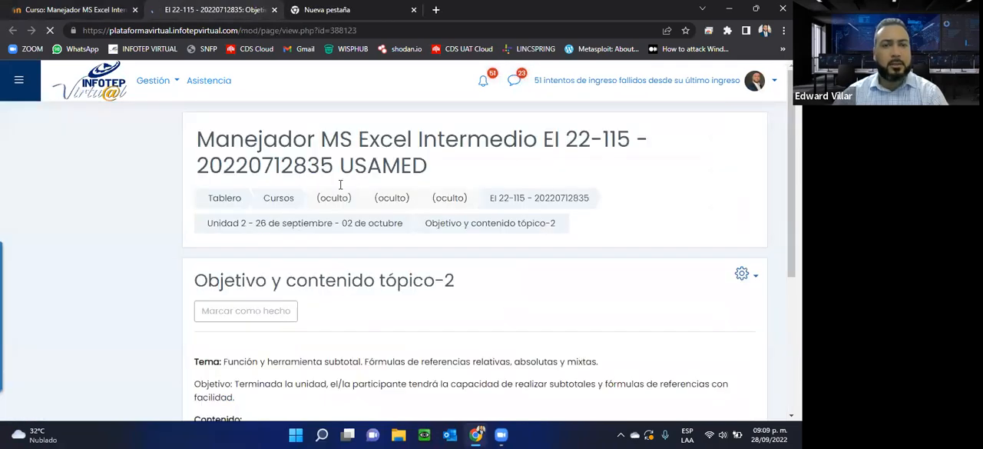
{"action": "scroll", "coordinate": [338, 184], "scroll_direction": "down", "scroll_amount": 5}
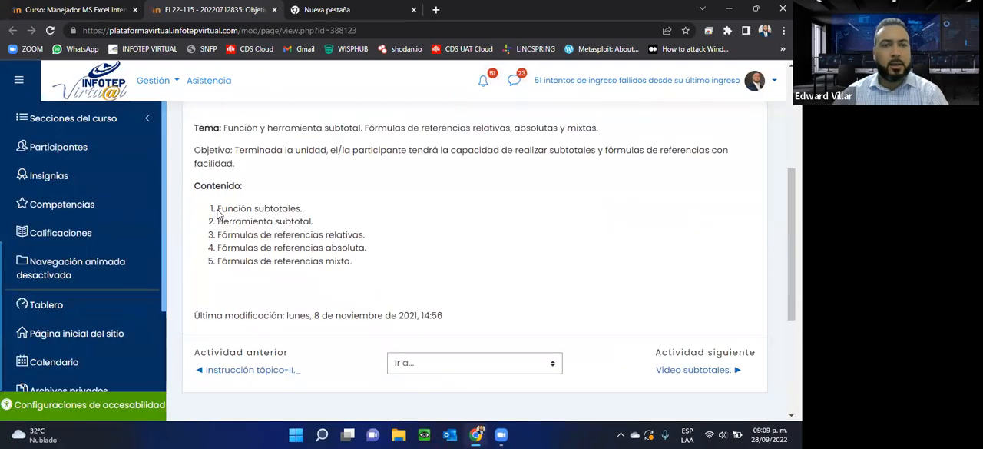
{"action": "left_click_drag", "start_coordinate": [217, 211], "coordinate": [358, 279]}
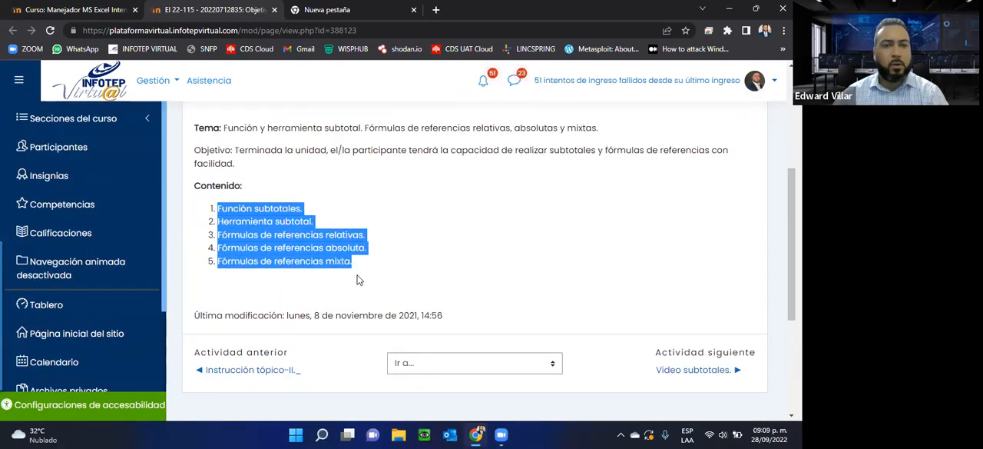
{"action": "left_click", "coordinate": [274, 10]}
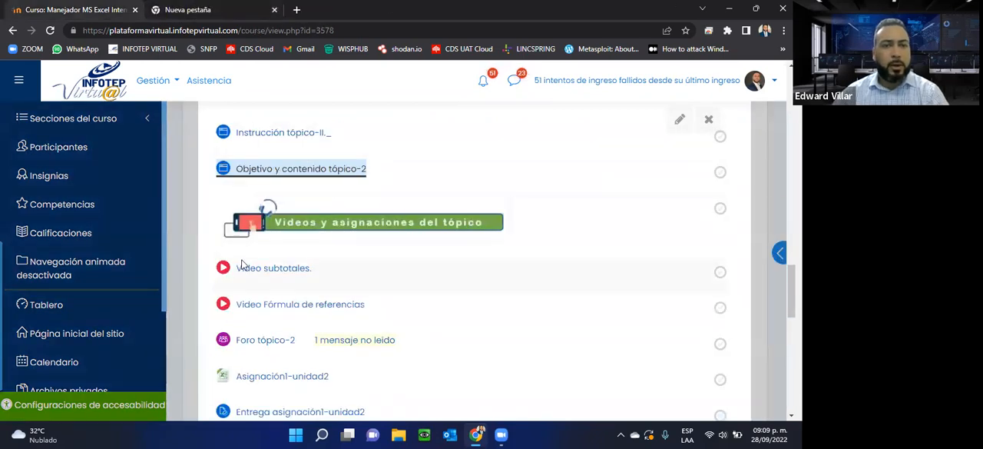
Step: View Foro tópico-2 in a separate tab, highlight the exercise about a reference formula example, and close it along with the empty tab
{"action": "scroll", "coordinate": [344, 268], "scroll_direction": "down", "scroll_amount": 1}
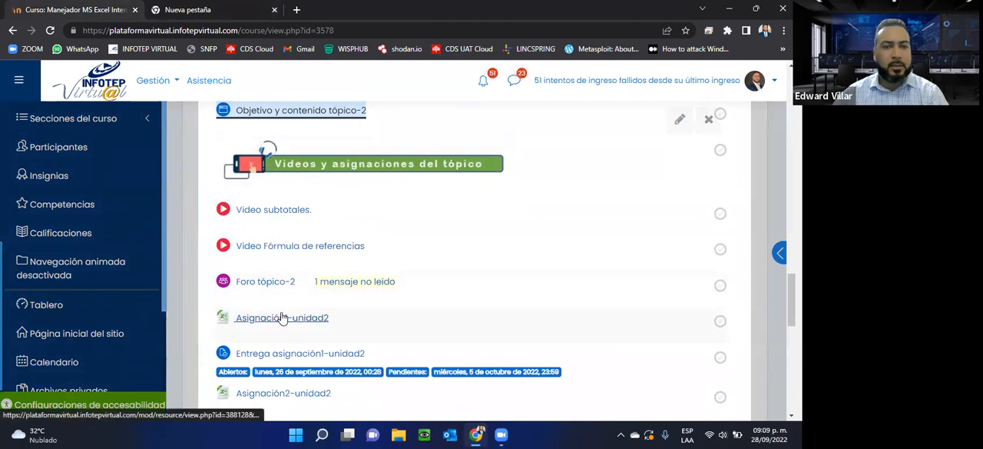
{"action": "right_click", "coordinate": [260, 283]}
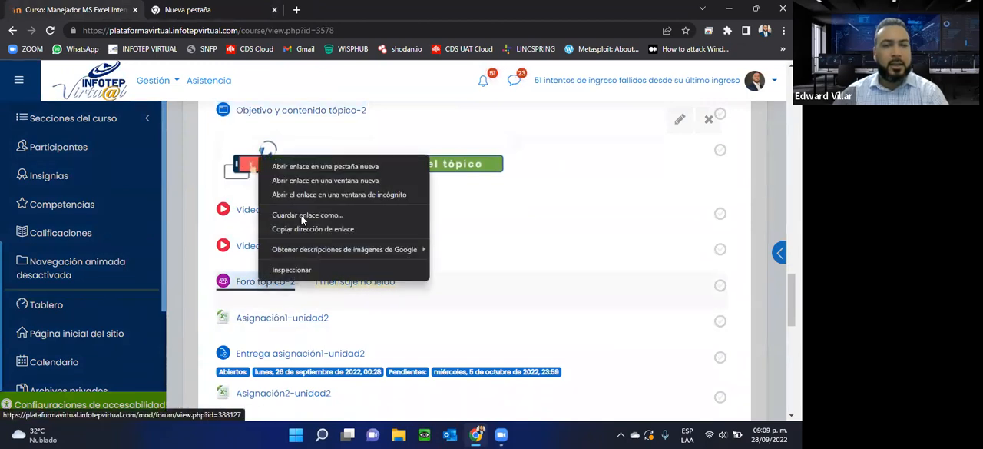
{"action": "left_click", "coordinate": [307, 167]}
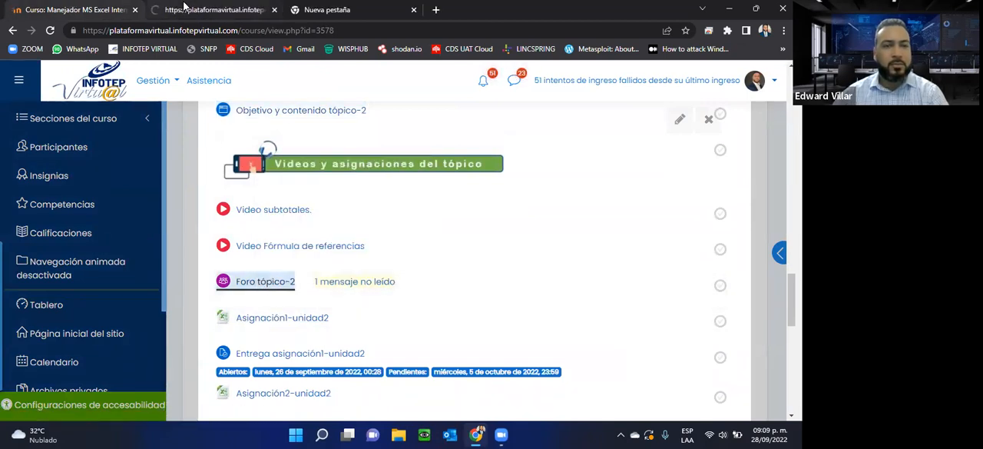
{"action": "left_click", "coordinate": [428, 48]}
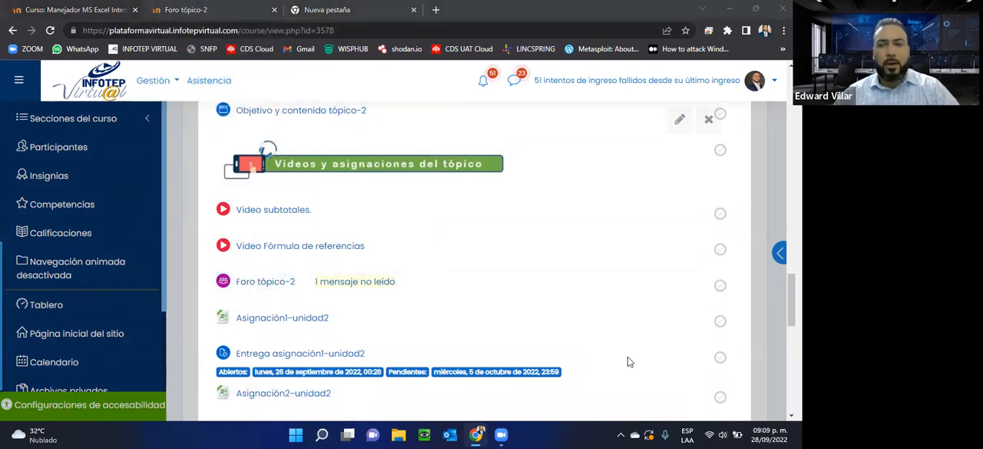
{"action": "left_click", "coordinate": [183, 9]}
{"action": "scroll", "coordinate": [292, 150], "scroll_direction": "down", "scroll_amount": 3}
{"action": "scroll", "coordinate": [292, 149], "scroll_direction": "down", "scroll_amount": 1}
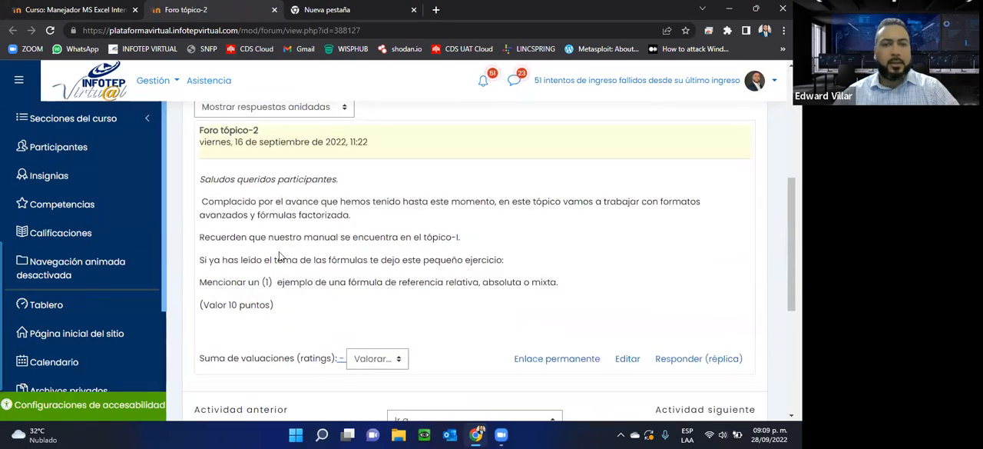
{"action": "left_click", "coordinate": [282, 283]}
{"action": "left_click_drag", "start_coordinate": [340, 282], "coordinate": [571, 285]}
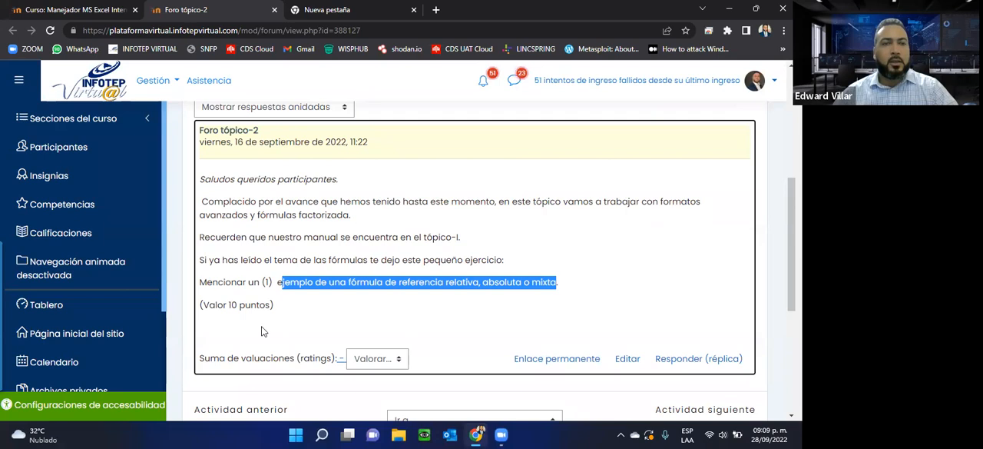
{"action": "left_click", "coordinate": [273, 11]}
{"action": "left_click", "coordinate": [273, 11]}
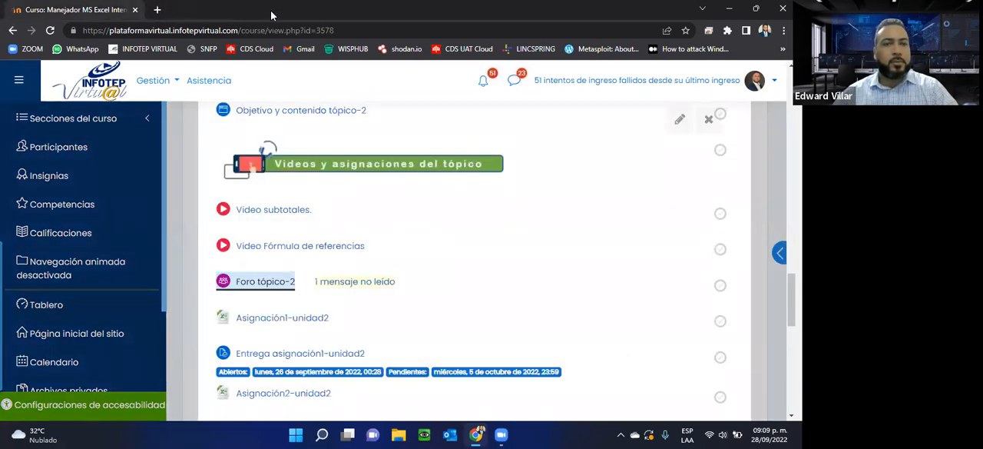
Step: Download the Asignación1-unidad2 workbook, open it in Excel and show the beginning of the PRACTICA sheet
{"action": "scroll", "coordinate": [468, 239], "scroll_direction": "down", "scroll_amount": 3}
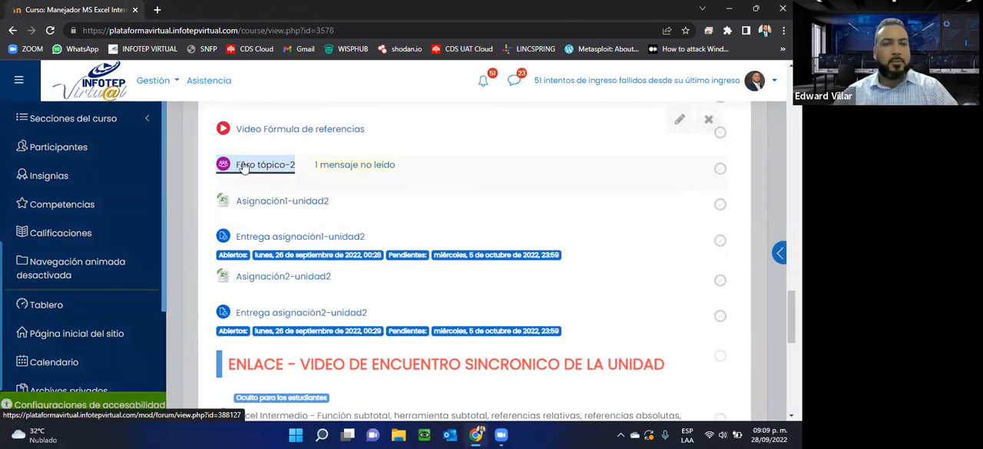
{"action": "left_click", "coordinate": [265, 208]}
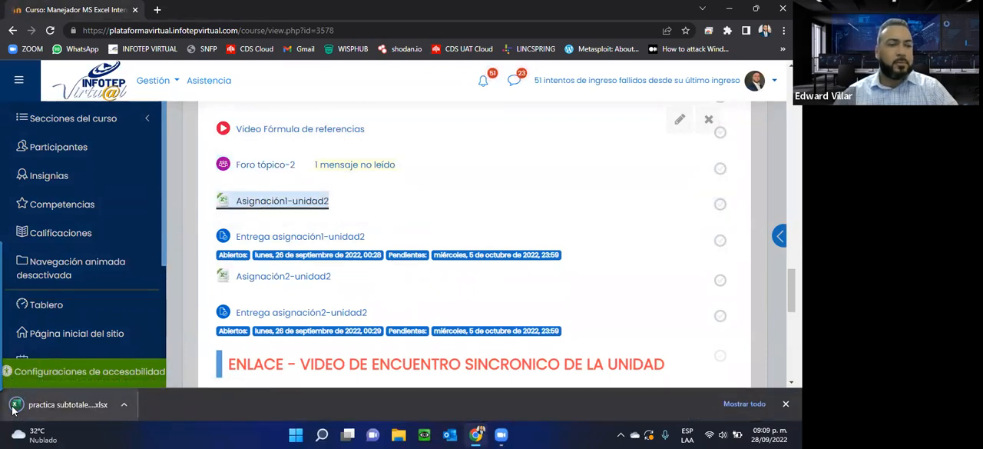
{"action": "left_click", "coordinate": [20, 404]}
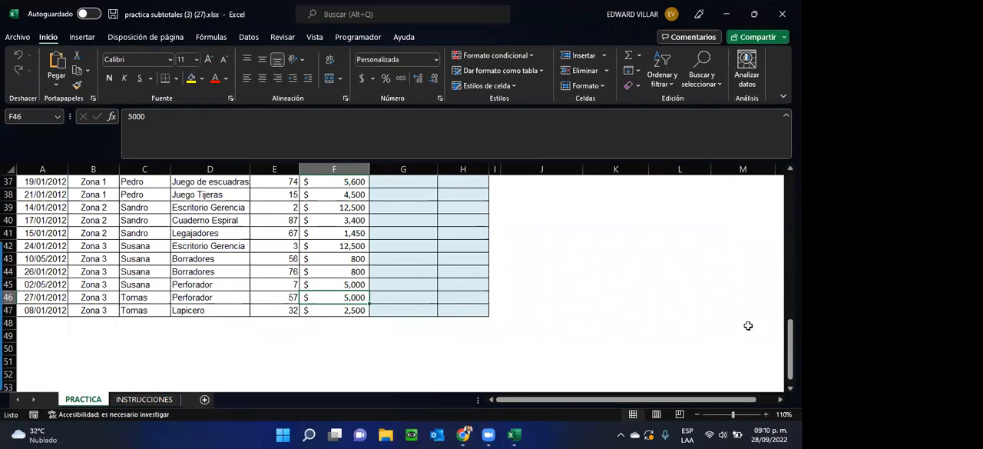
{"action": "scroll", "coordinate": [452, 306], "scroll_direction": "up", "scroll_amount": 4}
{"action": "scroll", "coordinate": [451, 305], "scroll_direction": "up", "scroll_amount": 8}
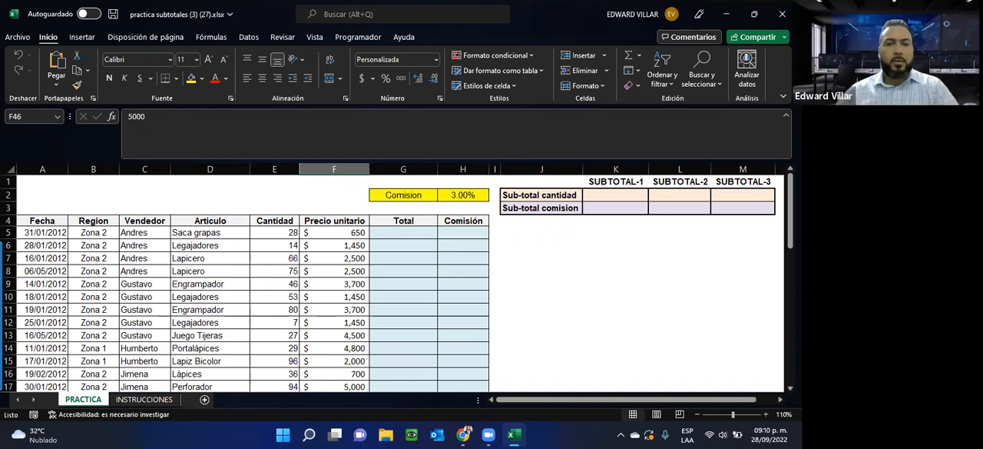
Step: Switch to File Explorer, show the Descargas folder in a maximised window and select practica subtotales (3) (27).xlsx
{"action": "left_click", "coordinate": [381, 436]}
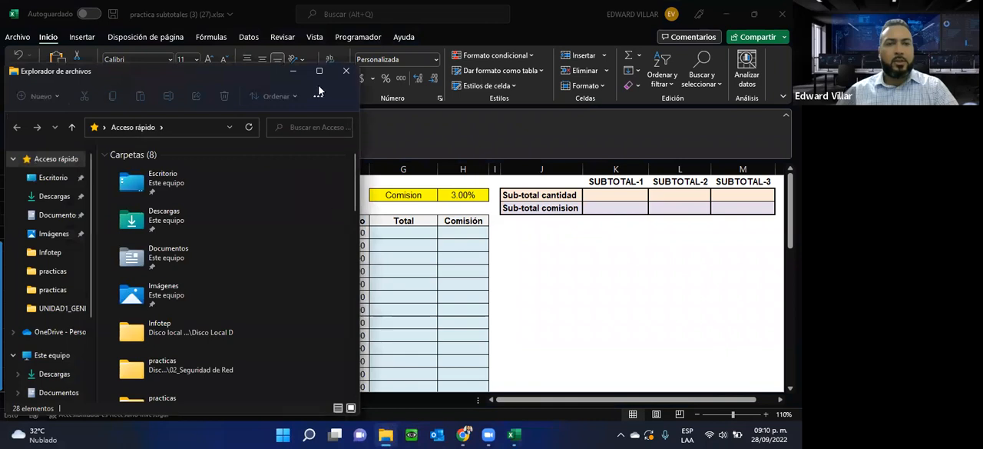
{"action": "left_click", "coordinate": [53, 196]}
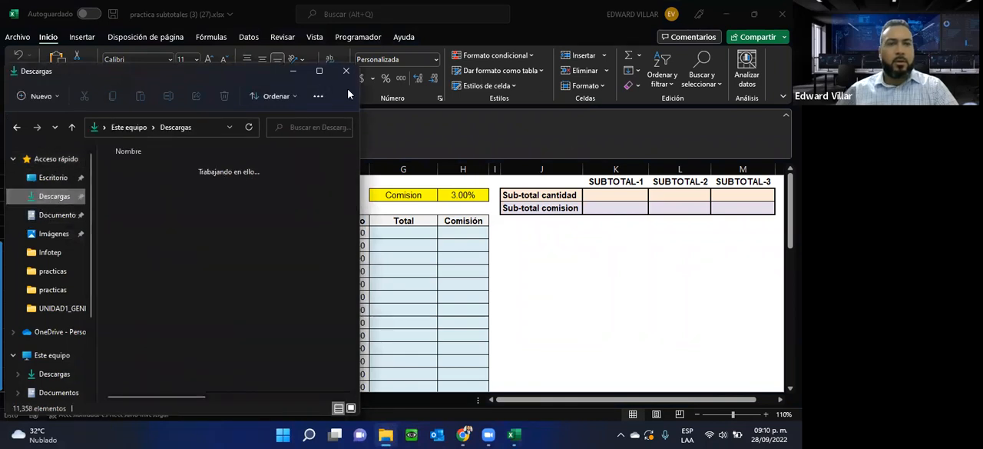
{"action": "left_click", "coordinate": [320, 72]}
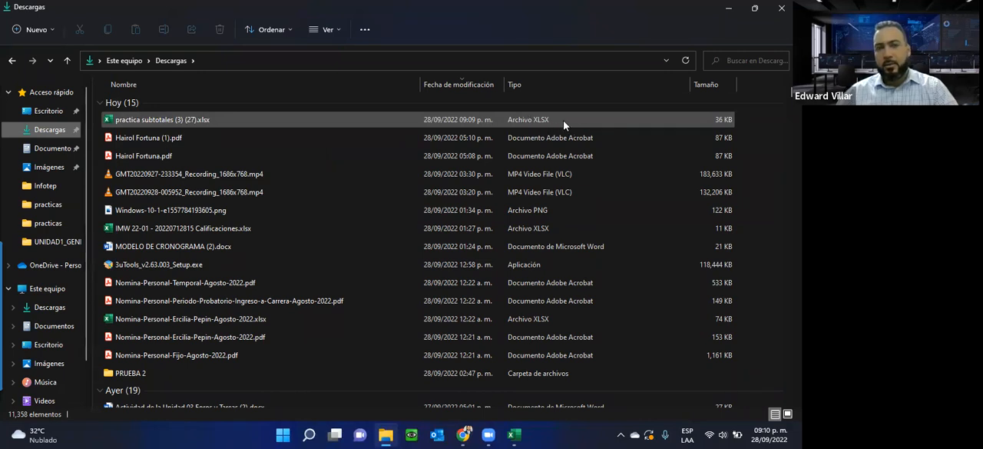
{"action": "left_click", "coordinate": [139, 123]}
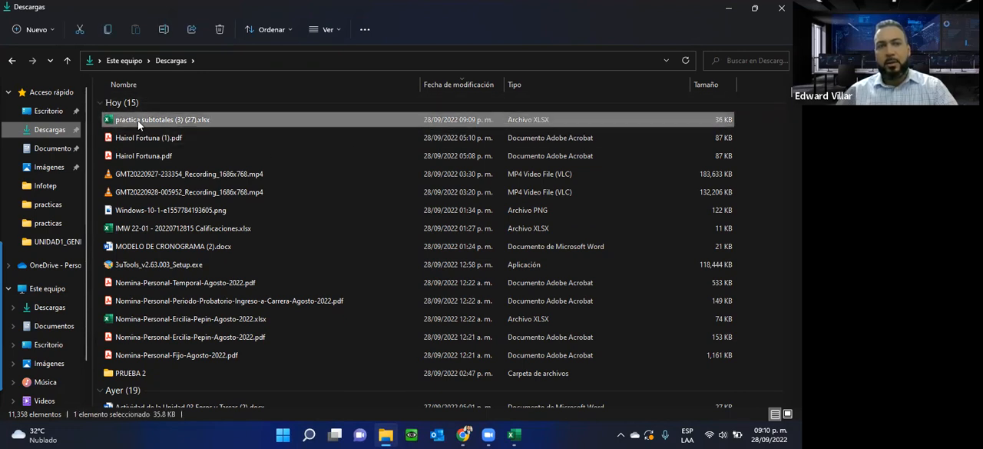
Step: Try out making Excel the default application for .xlsx files from the practica subtotales workbook, leaving the dialog without accepting
{"action": "right_click", "coordinate": [139, 121]}
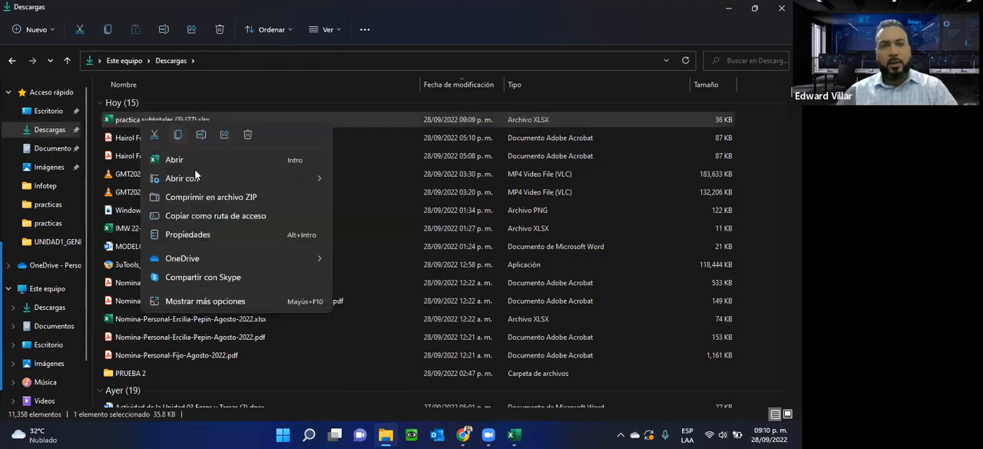
{"action": "mouse_move", "coordinate": [193, 178]}
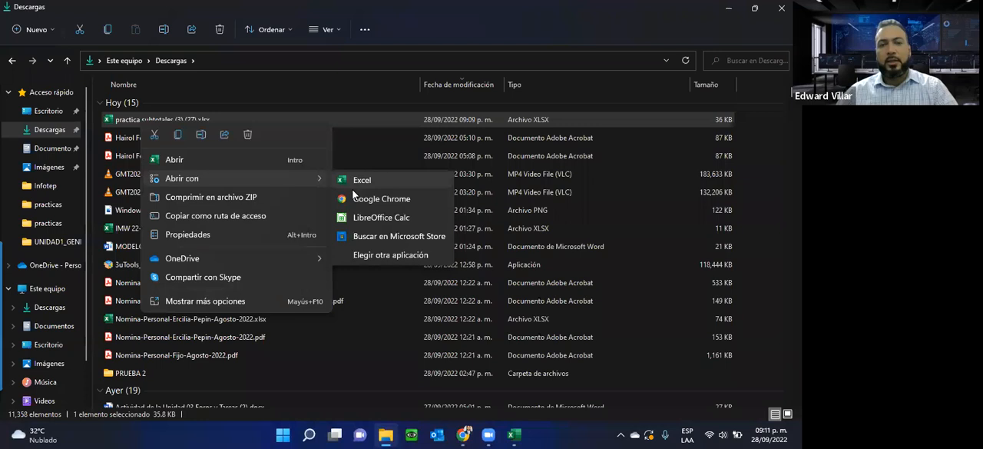
{"action": "left_click", "coordinate": [355, 256]}
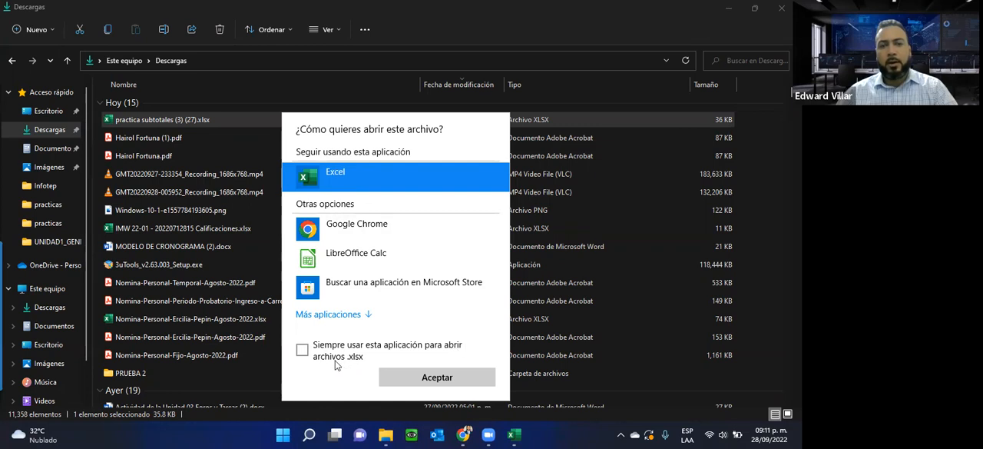
{"action": "left_click", "coordinate": [302, 351]}
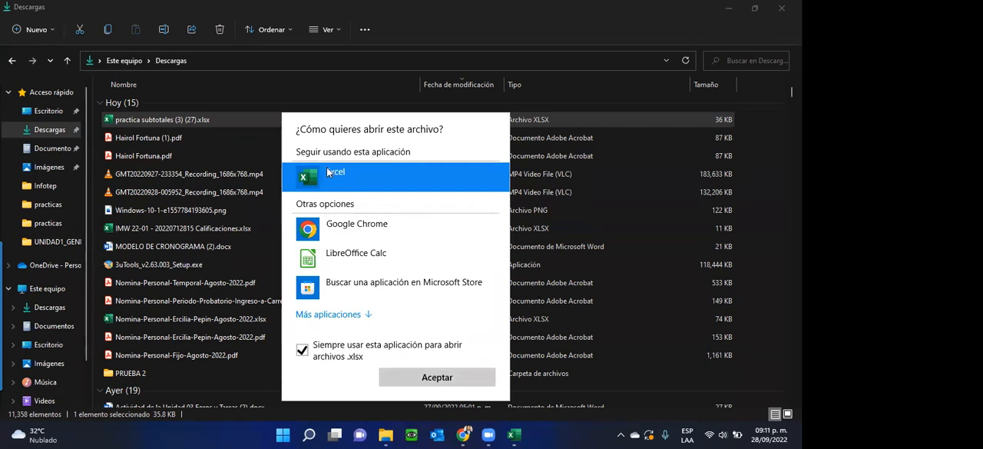
{"action": "left_click", "coordinate": [146, 123]}
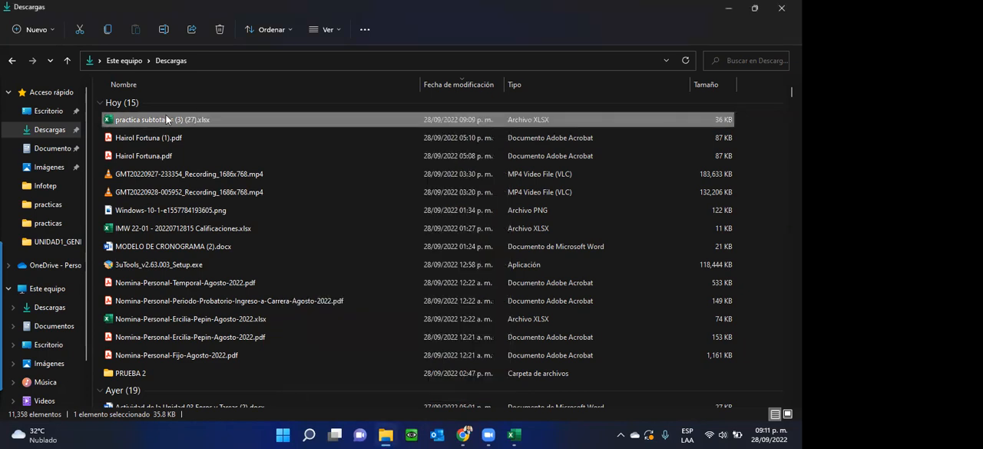
Step: Show the Abrir con choices for practica subtotales (3) (27).xlsx again, dismiss them and minimise File Explorer to return to the workbook
{"action": "right_click", "coordinate": [200, 126]}
{"action": "mouse_move", "coordinate": [256, 175]}
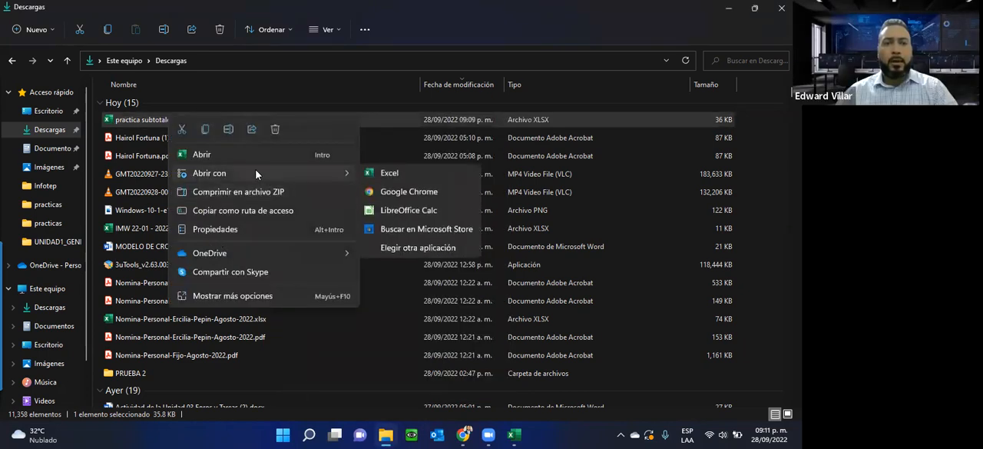
{"action": "left_click", "coordinate": [135, 117]}
{"action": "right_click", "coordinate": [135, 117]}
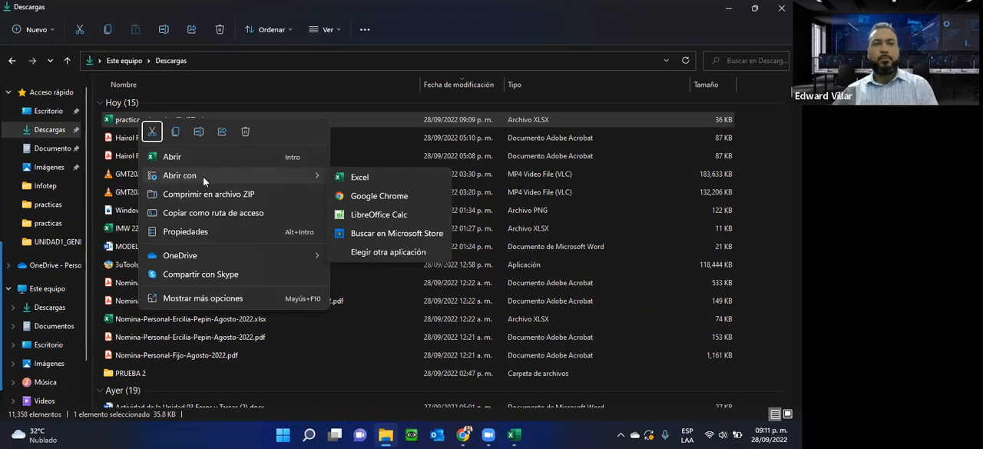
{"action": "left_click", "coordinate": [442, 61]}
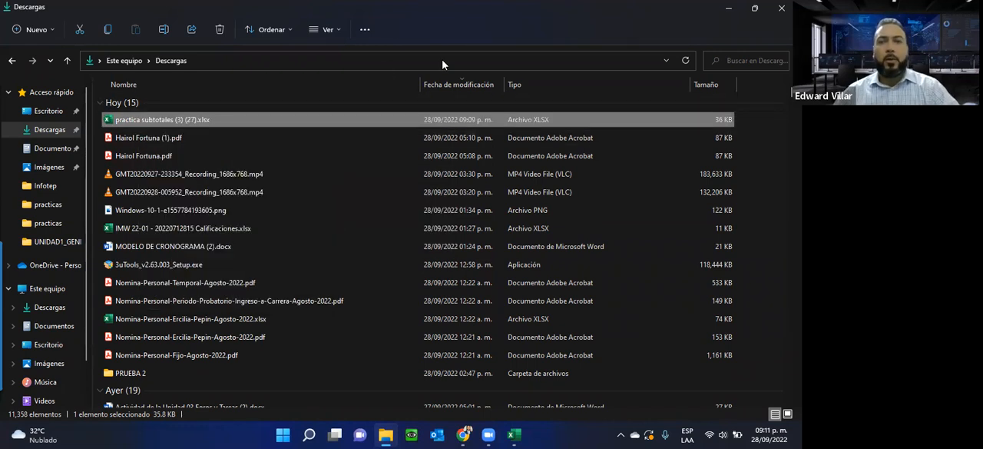
{"action": "left_click", "coordinate": [726, 9]}
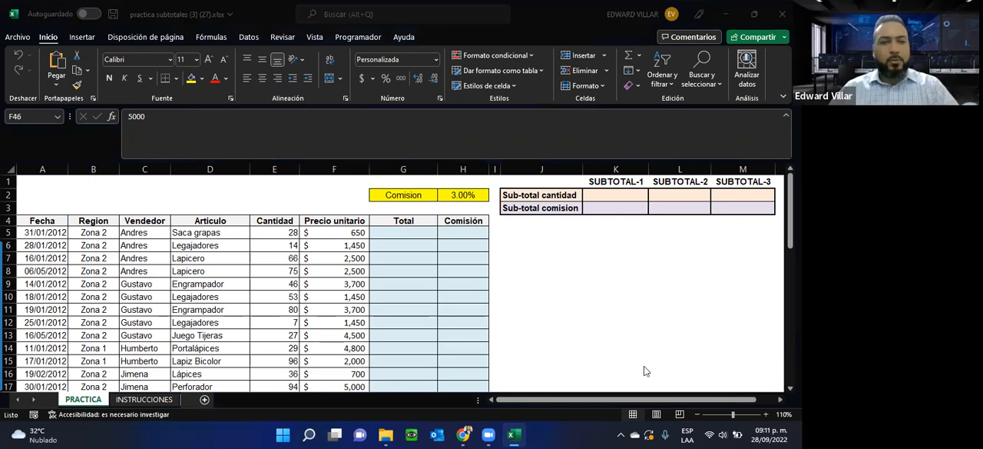
Step: Show the exercise steps on the INSTRUCCIONES sheet and shrink the formula bar to a single line
{"action": "left_click", "coordinate": [144, 399]}
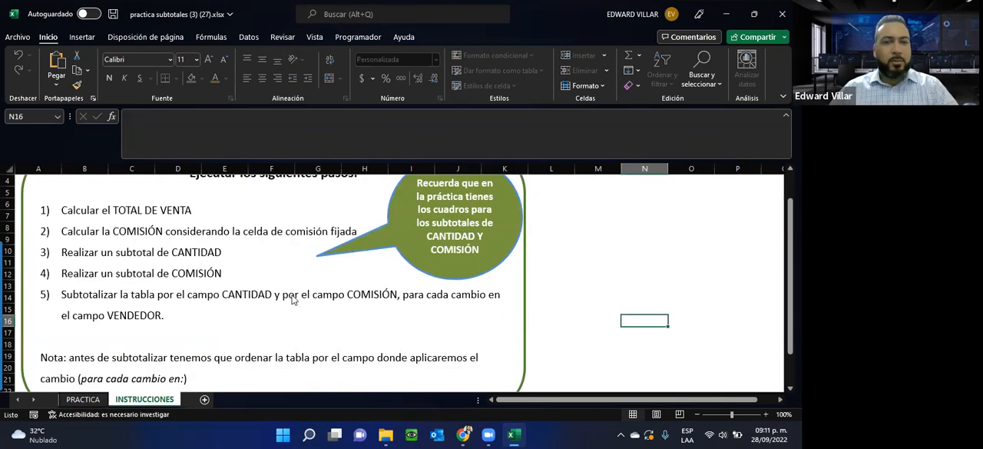
{"action": "scroll", "coordinate": [291, 300], "scroll_direction": "down", "scroll_amount": 3}
{"action": "scroll", "coordinate": [292, 300], "scroll_direction": "up", "scroll_amount": 3}
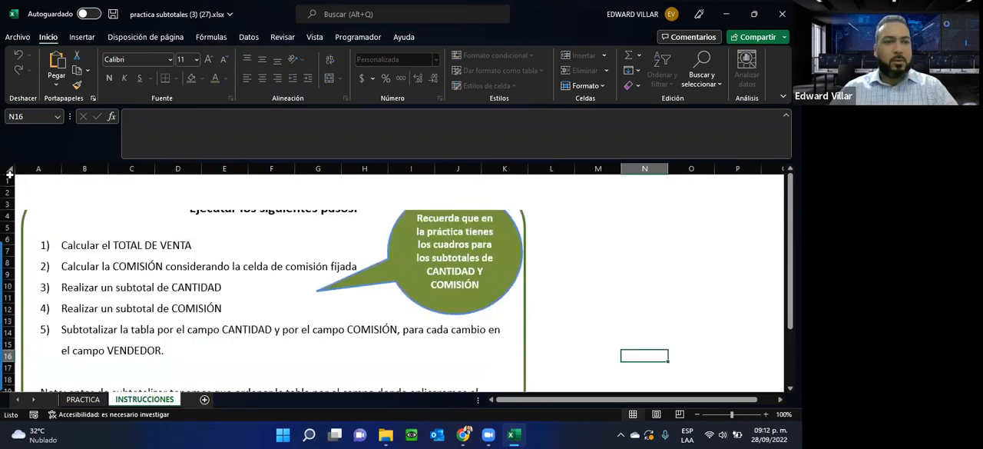
{"action": "left_click_drag", "start_coordinate": [185, 159], "coordinate": [189, 123]}
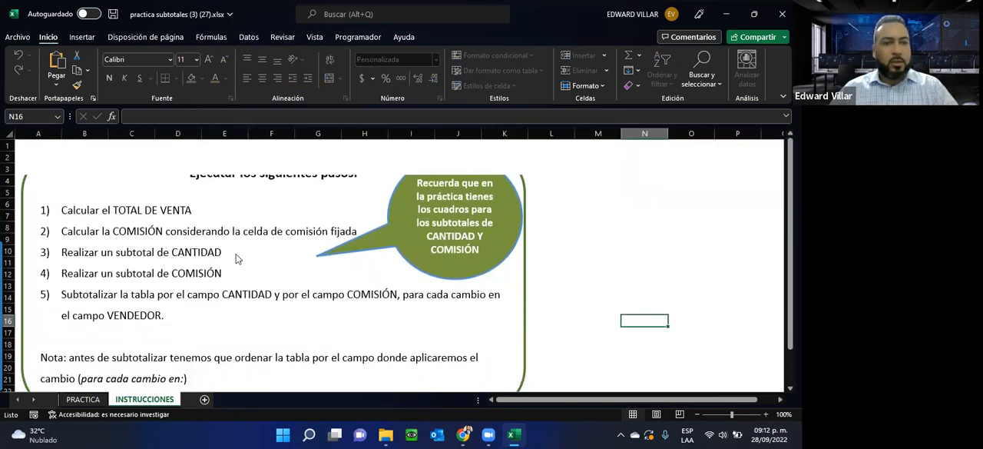
{"action": "scroll", "coordinate": [239, 270], "scroll_direction": "down", "scroll_amount": 4}
{"action": "scroll", "coordinate": [241, 272], "scroll_direction": "up", "scroll_amount": 4}
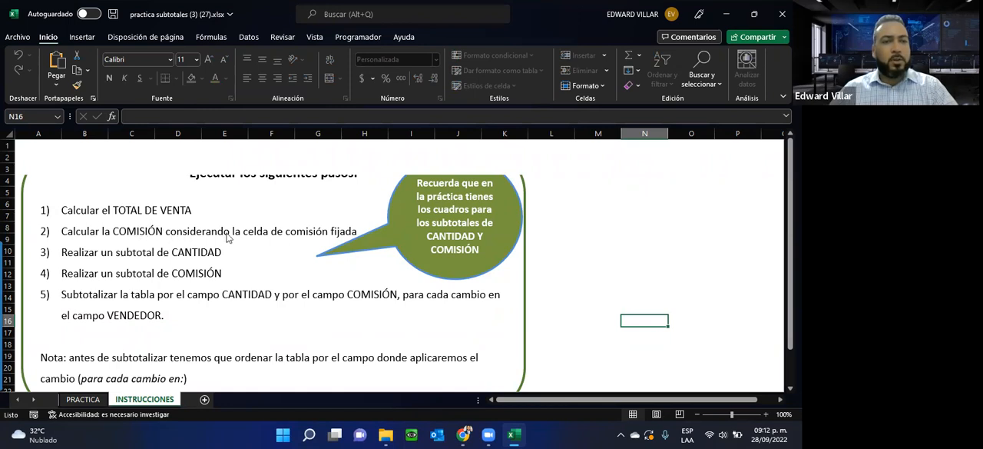
Step: On the PRACTICA sheet, calculate the first Total in G5 by multiplying Cantidad by Precio unitario with =E5*F5
{"action": "left_click", "coordinate": [83, 399]}
{"action": "left_click", "coordinate": [388, 202]}
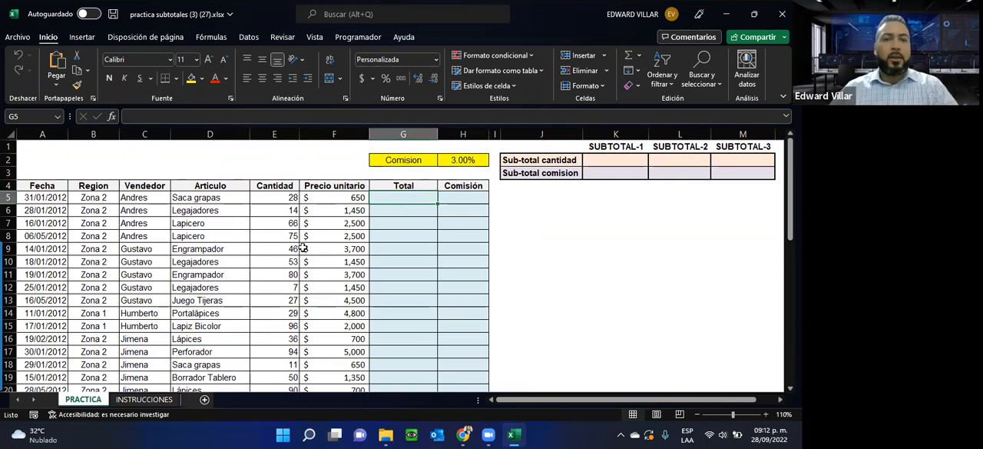
{"action": "left_click_drag", "start_coordinate": [265, 197], "coordinate": [338, 196]}
{"action": "left_click", "coordinate": [397, 196]}
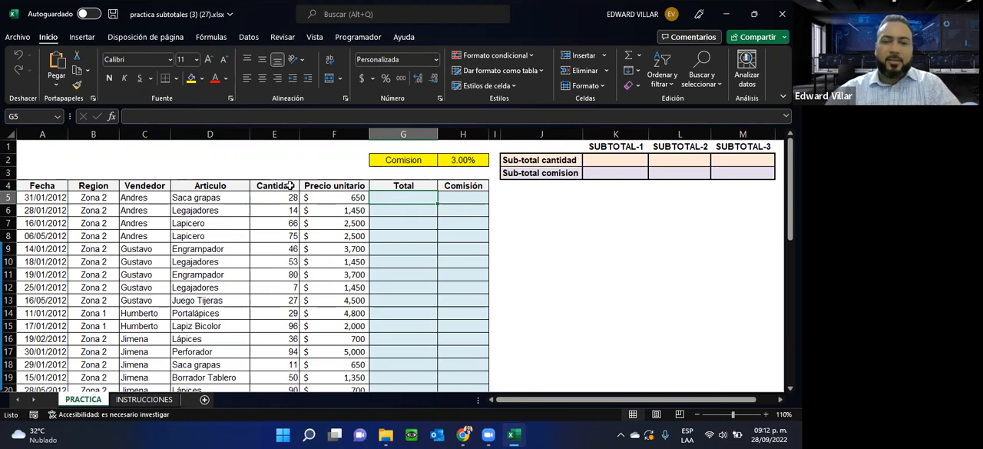
{"action": "type", "text": "="}
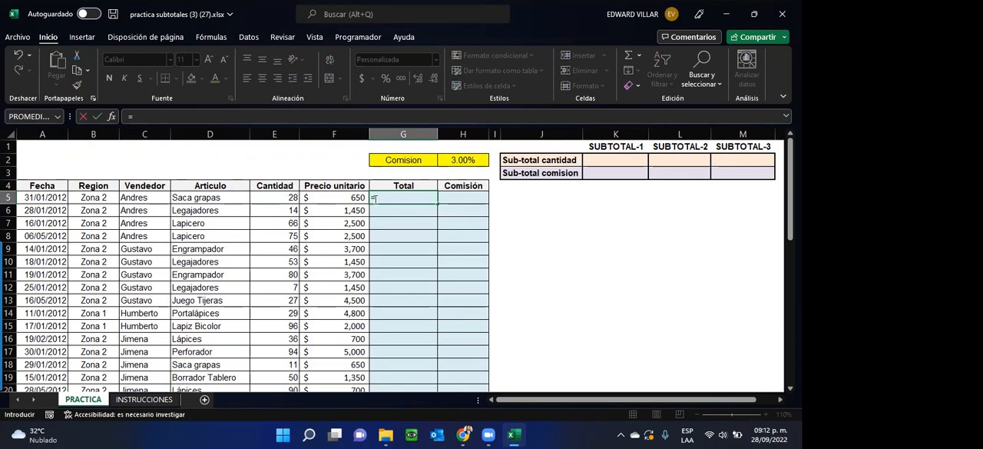
{"action": "left_click", "coordinate": [277, 198]}
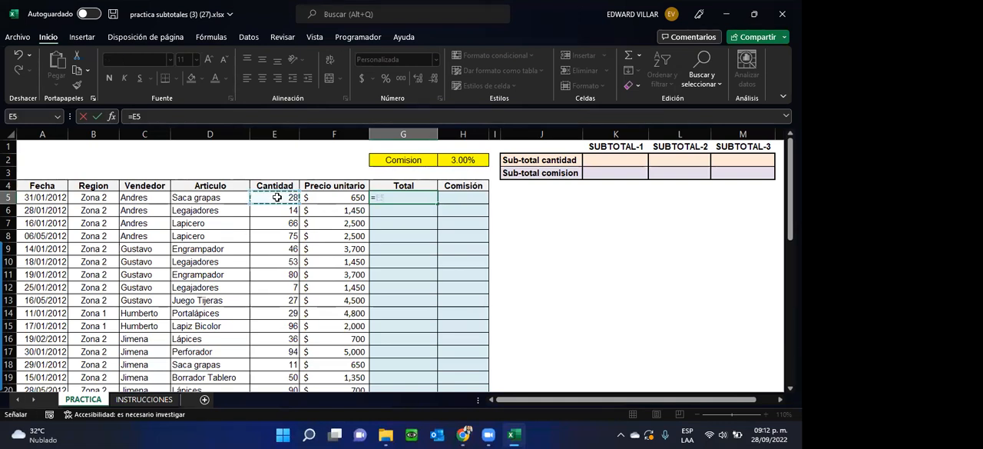
{"action": "type", "text": "*"}
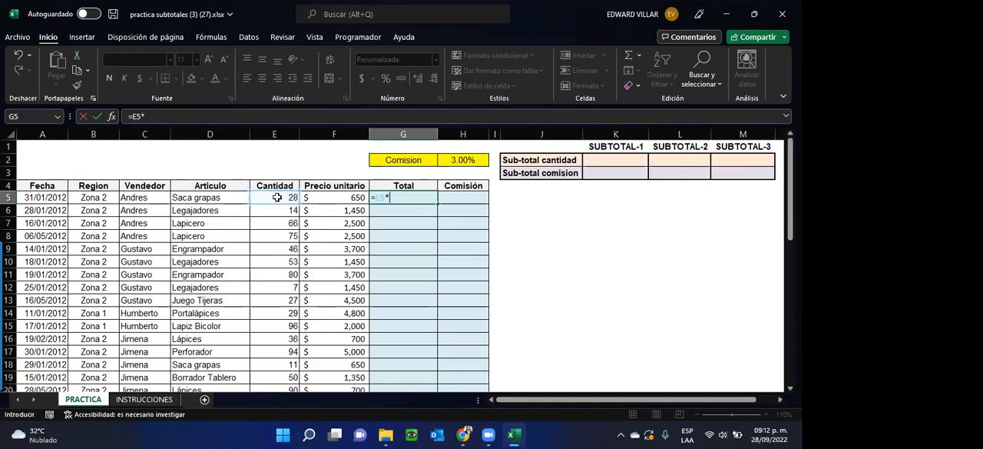
{"action": "left_click", "coordinate": [334, 198]}
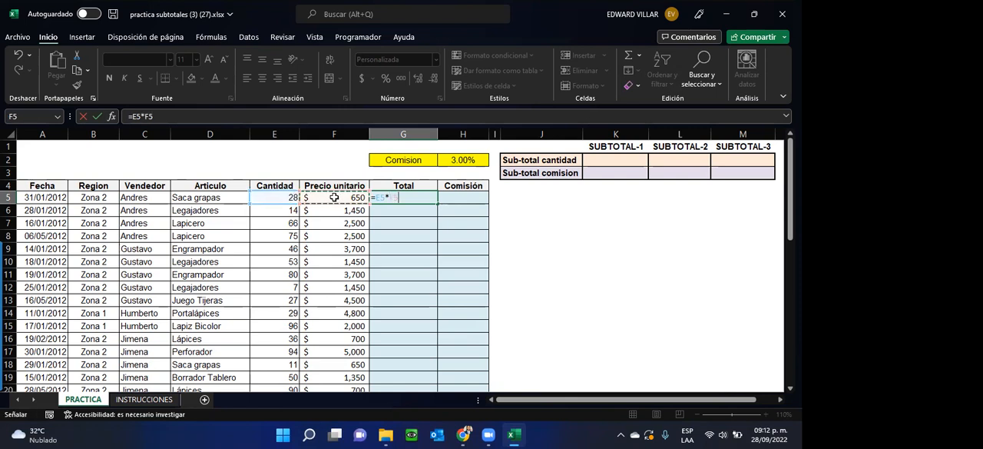
{"action": "key", "text": "Return"}
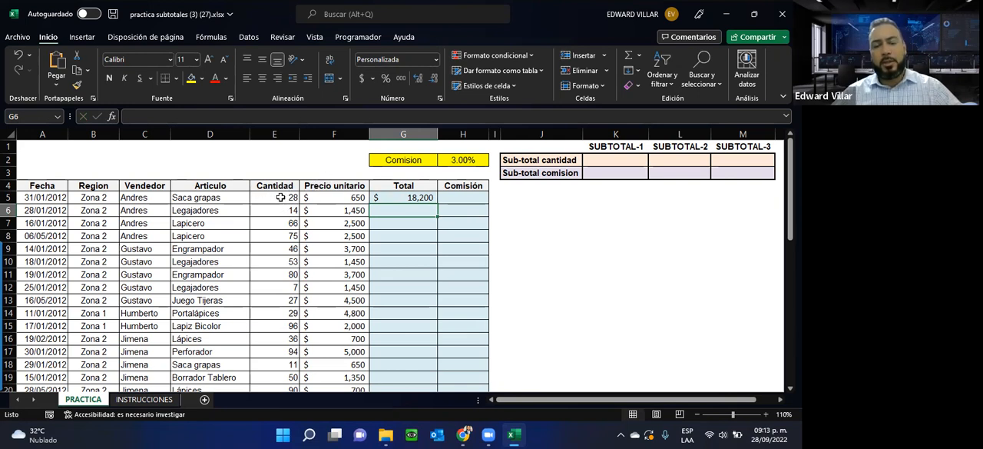
Step: Review the unit price, quantity and Total formula of the first data row, ending on G6
{"action": "left_click", "coordinate": [342, 196]}
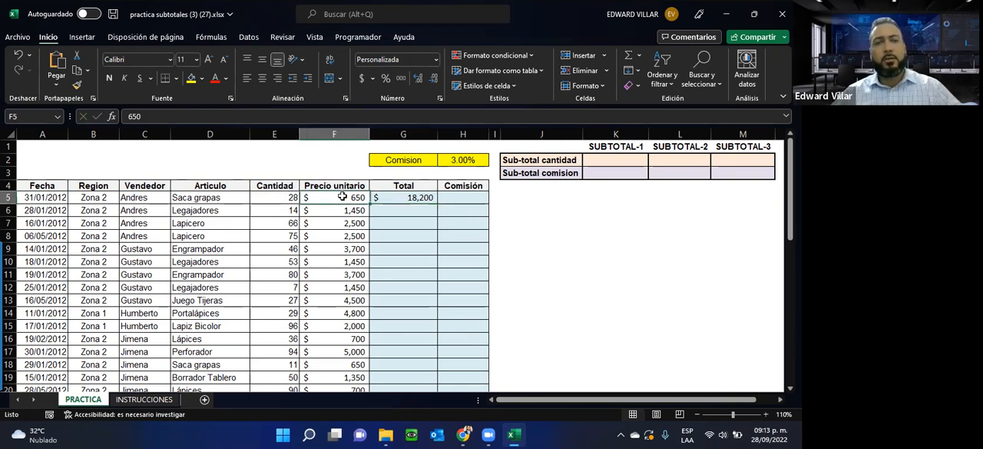
{"action": "left_click", "coordinate": [266, 198]}
{"action": "left_click", "coordinate": [423, 198]}
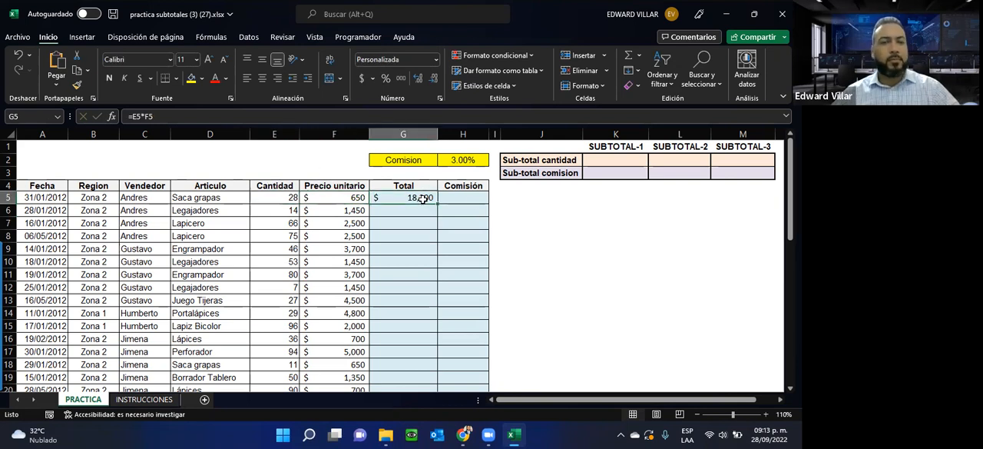
{"action": "left_click", "coordinate": [418, 212]}
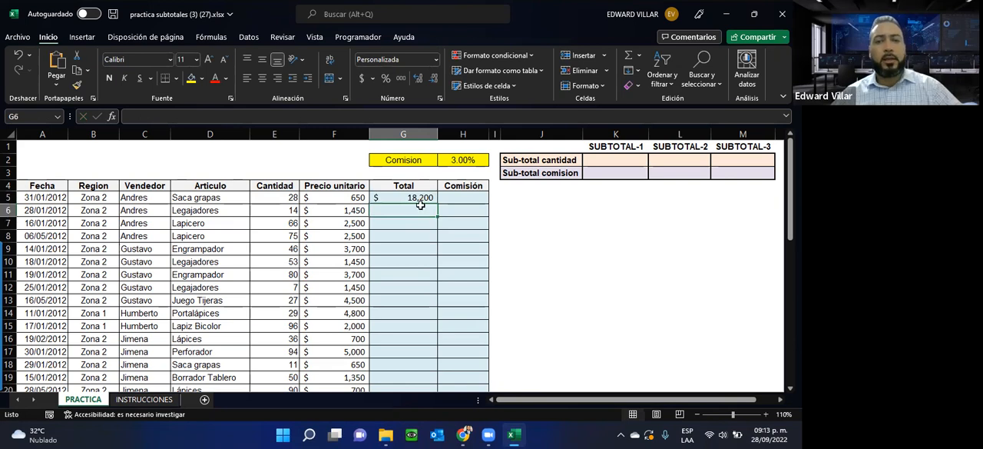
{"action": "left_click", "coordinate": [415, 199]}
{"action": "left_click_drag", "start_coordinate": [162, 117], "coordinate": [120, 118]}
{"action": "type", "text": "="}
{"action": "left_click", "coordinate": [402, 212]}
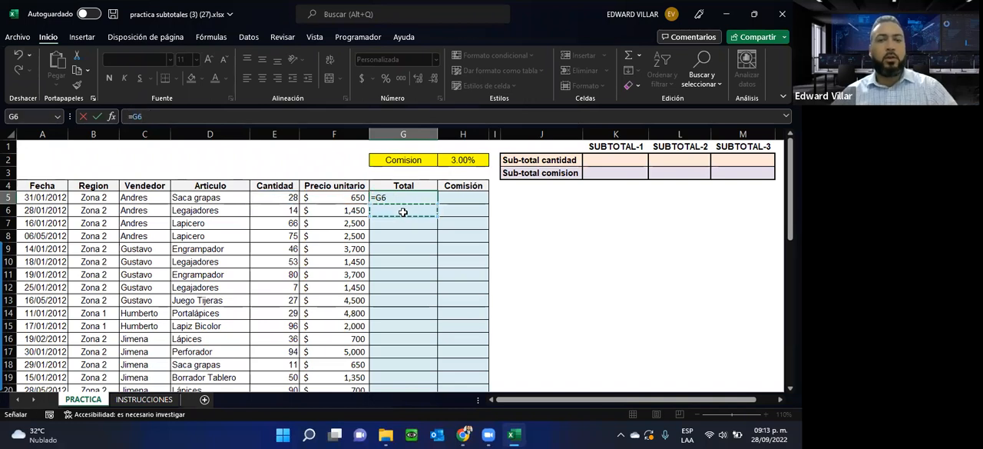
{"action": "key", "text": "Escape"}
Step: Start Insert Function for cell G6, set the category to Todo and browse the function list to its end
{"action": "left_click", "coordinate": [403, 212]}
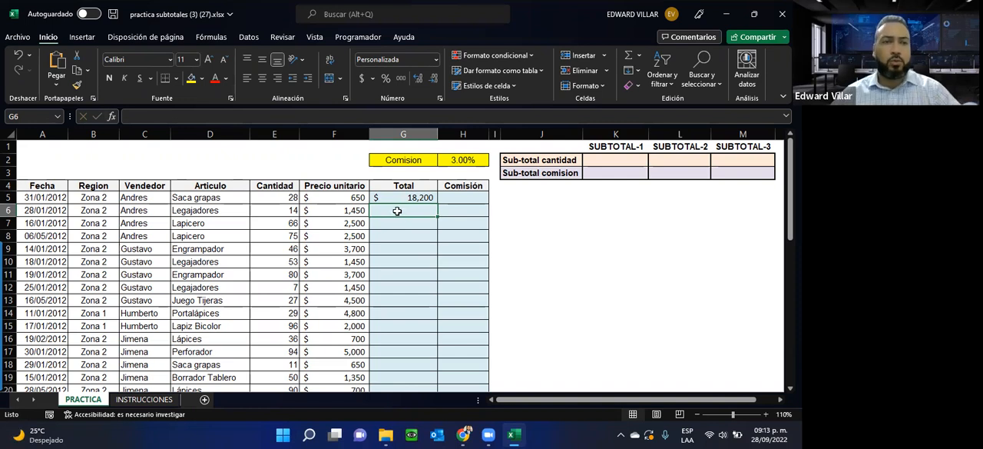
{"action": "left_click", "coordinate": [112, 116]}
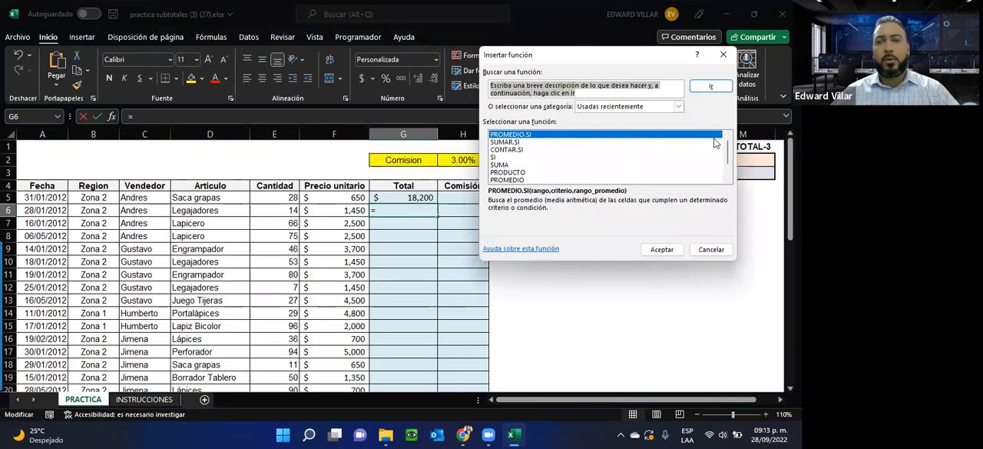
{"action": "left_click_drag", "start_coordinate": [726, 148], "coordinate": [712, 119]}
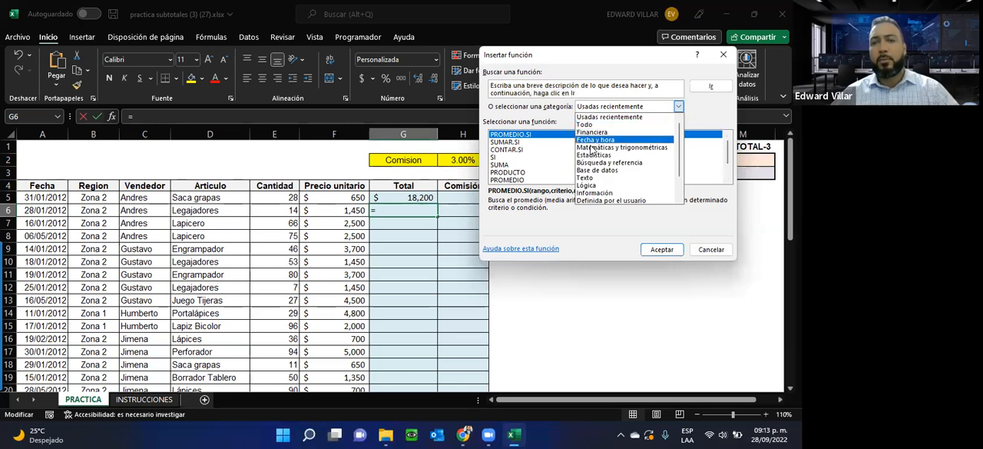
{"action": "left_click", "coordinate": [587, 125]}
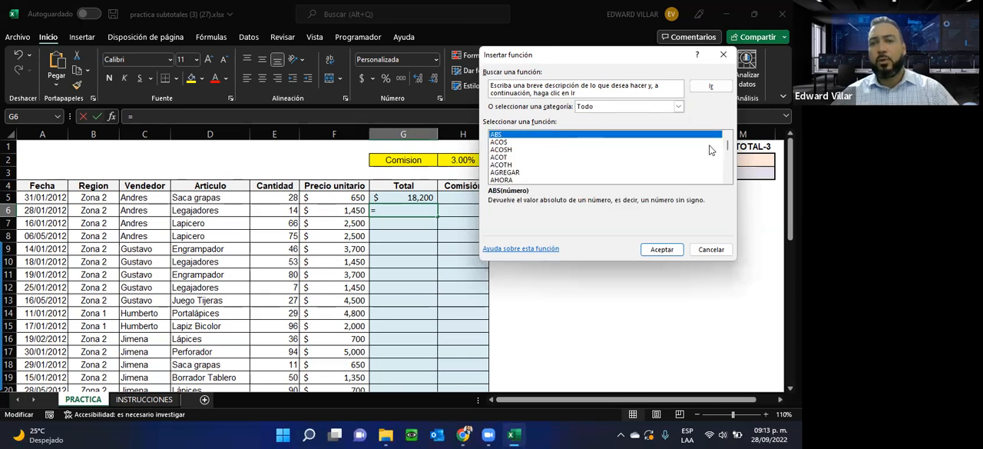
{"action": "left_click_drag", "start_coordinate": [728, 145], "coordinate": [729, 176]}
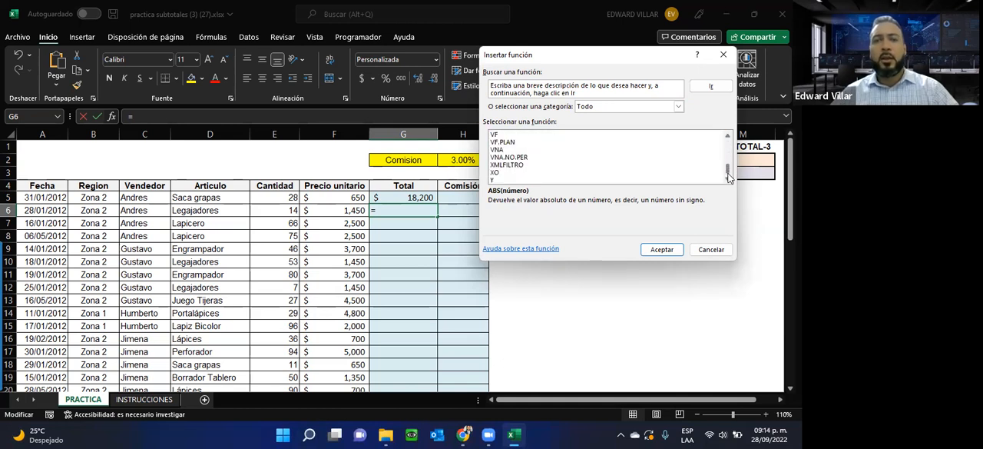
Step: Search for PRODUCT in the Insert Function dialog for cell G6
{"action": "left_click_drag", "start_coordinate": [573, 92], "coordinate": [465, 89]}
{"action": "left_click", "coordinate": [421, 87]}
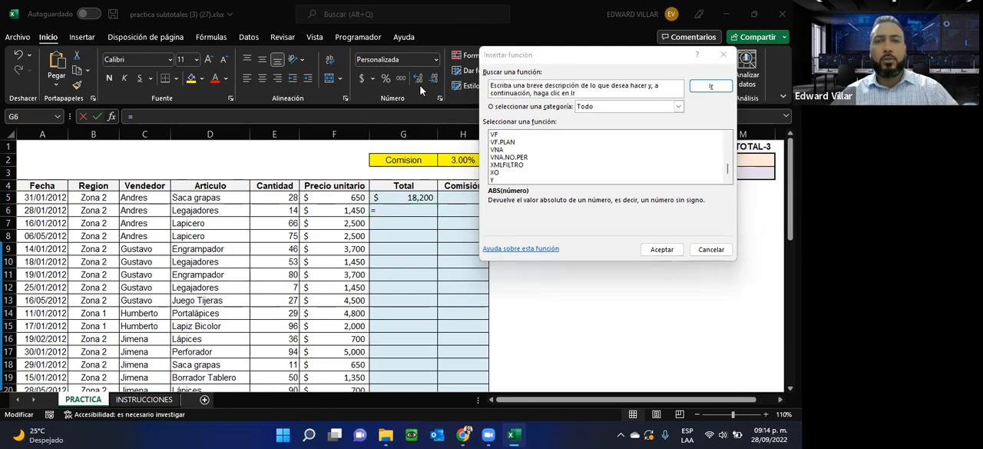
{"action": "left_click_drag", "start_coordinate": [578, 92], "coordinate": [467, 84]}
{"action": "type", "text": "PR"}
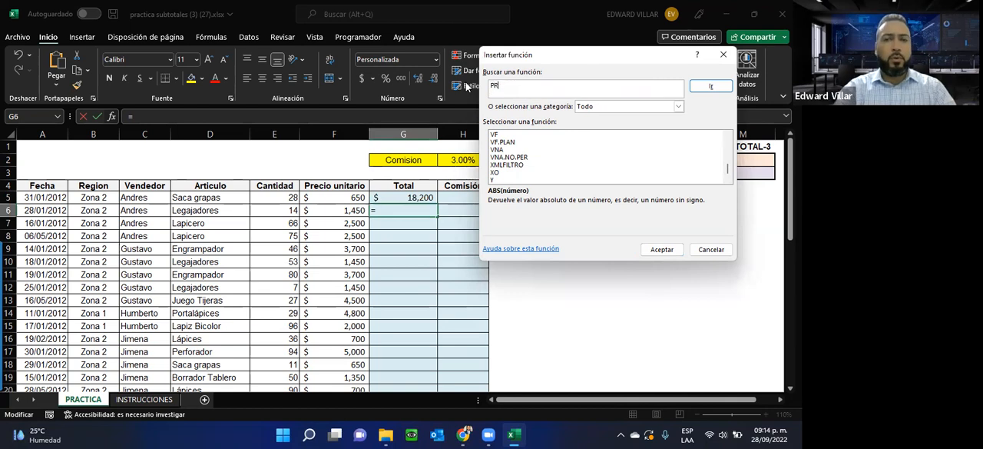
{"action": "type", "text": "ODUCT"}
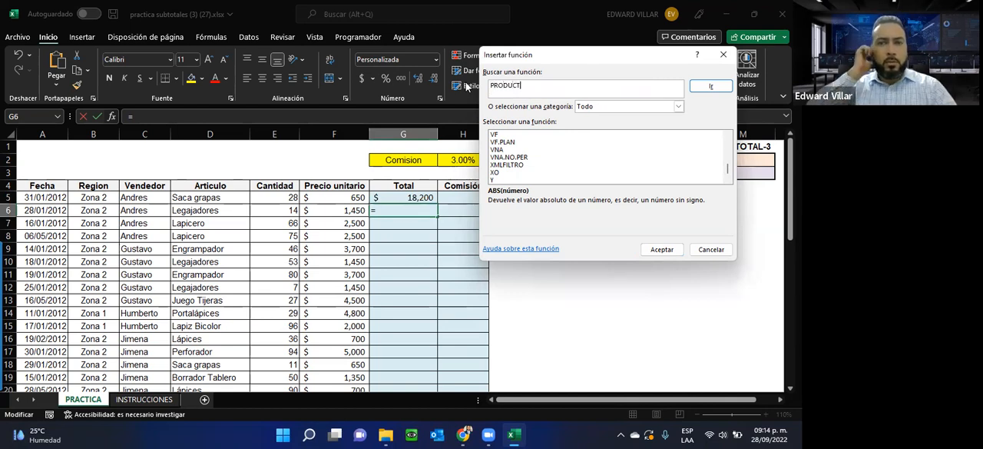
{"action": "left_click", "coordinate": [709, 87]}
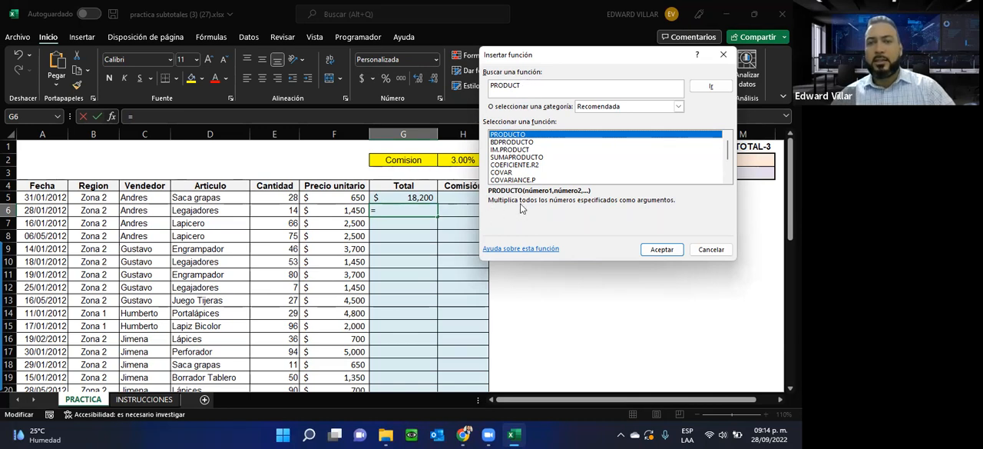
Step: Compare the descriptions of the related product functions and insert PRODUCTO into G6
{"action": "left_click", "coordinate": [513, 142]}
{"action": "left_click", "coordinate": [515, 157]}
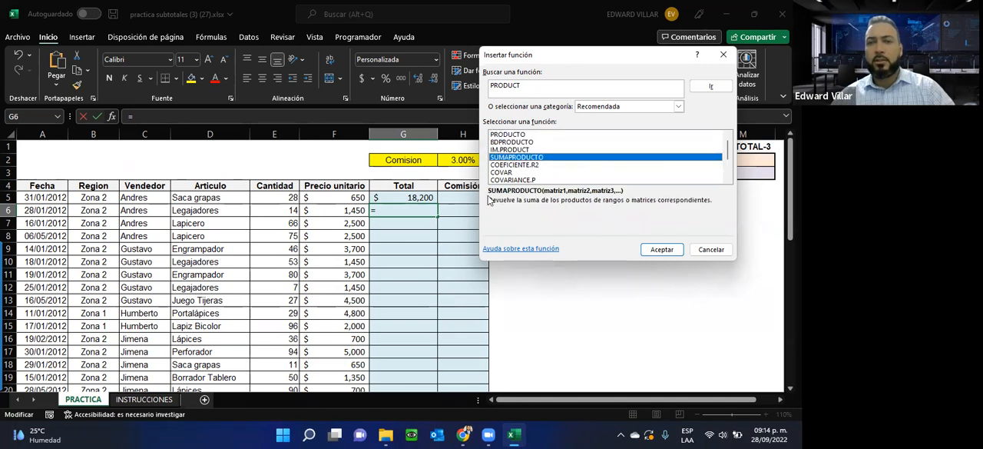
{"action": "left_click", "coordinate": [503, 136]}
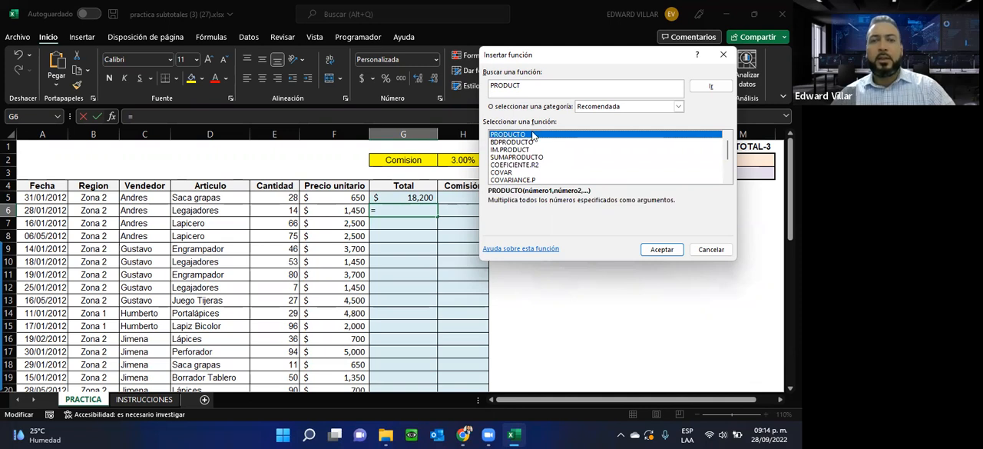
{"action": "left_click", "coordinate": [659, 250]}
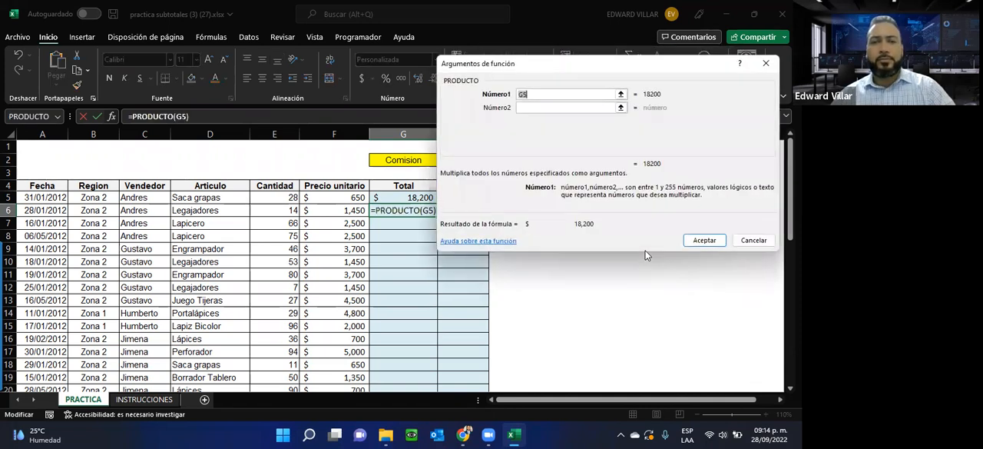
Step: Give PRODUCTO the arguments E6 and F6 to calculate the second row's Total in G6
{"action": "left_click", "coordinate": [539, 108]}
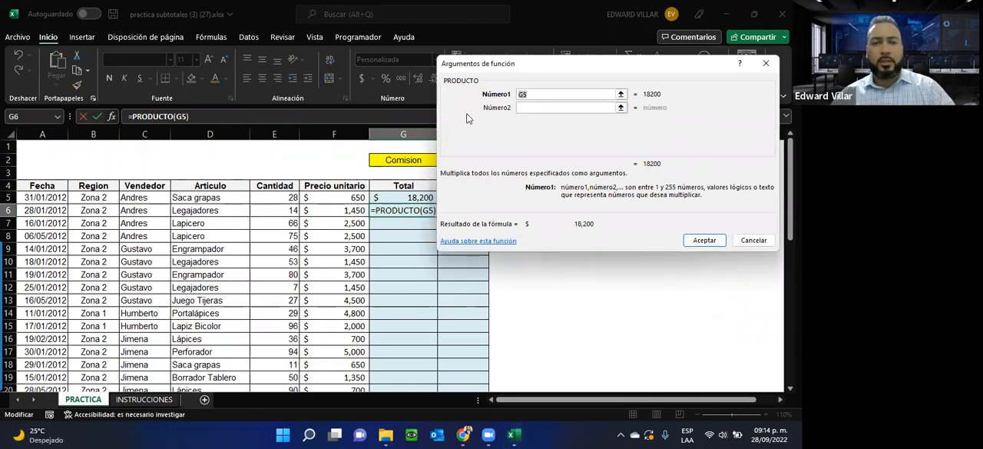
{"action": "left_click", "coordinate": [287, 213]}
{"action": "left_click", "coordinate": [523, 108]}
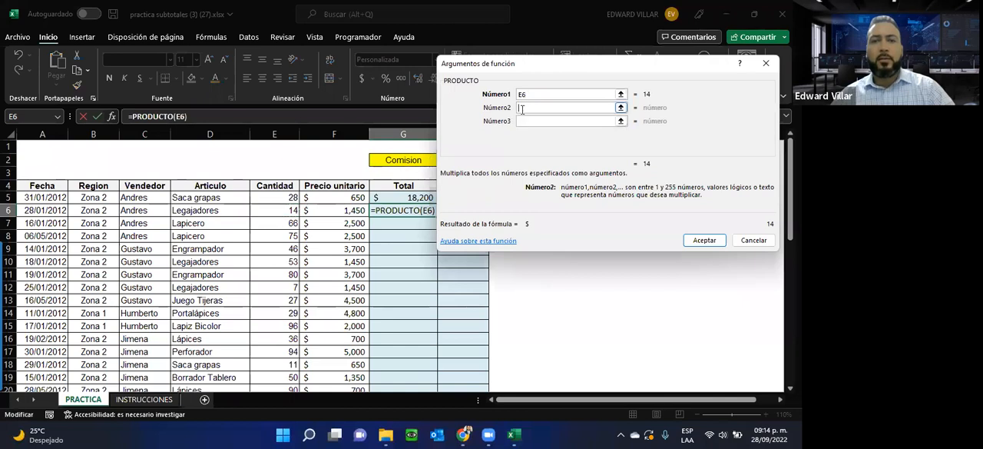
{"action": "left_click", "coordinate": [345, 212]}
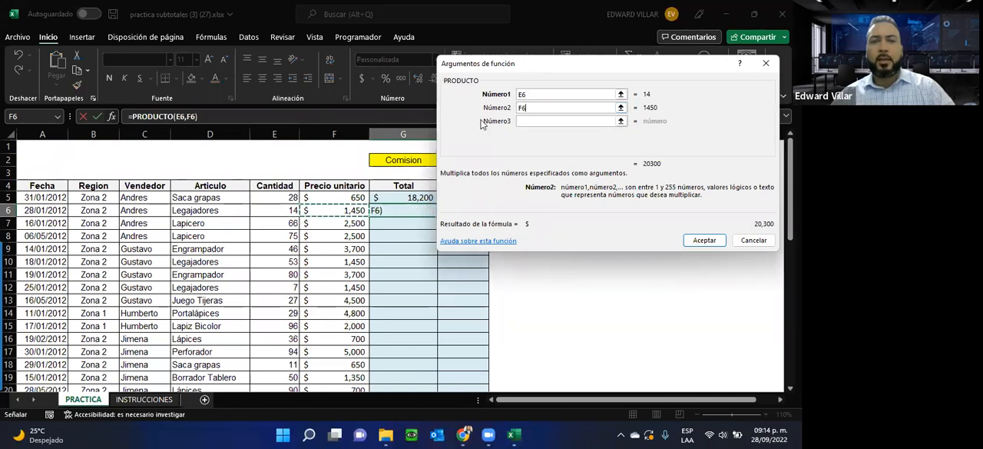
{"action": "left_click", "coordinate": [705, 240]}
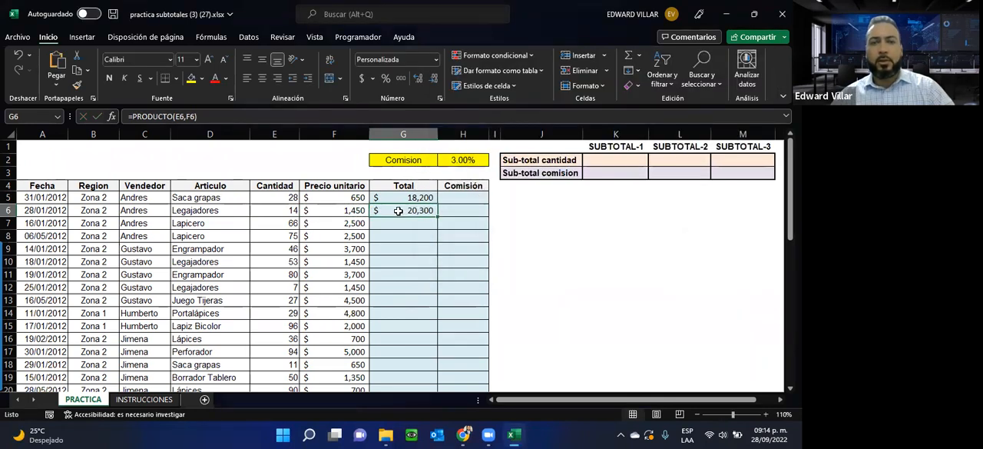
Step: Compare the PRODUCTO formula in G6 with the multiplication formula in G5, leaving both cells as they are
{"action": "double_click", "coordinate": [398, 213]}
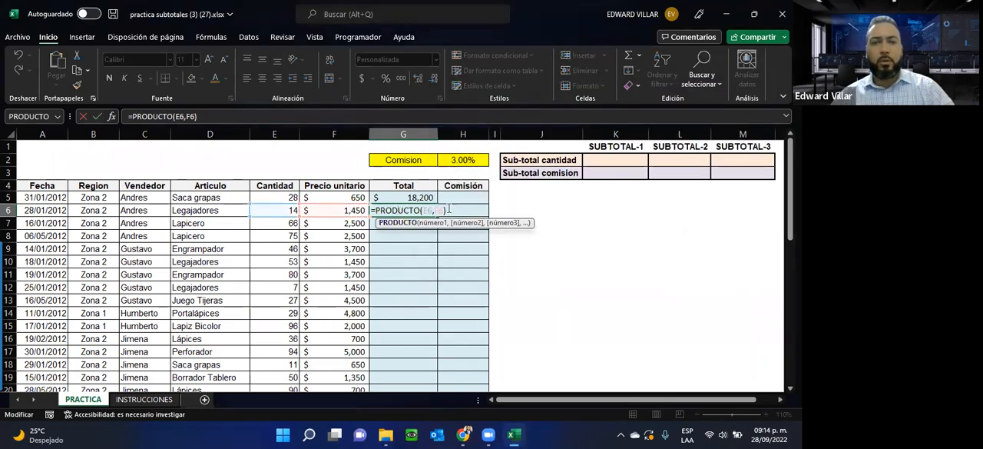
{"action": "key", "text": "Escape"}
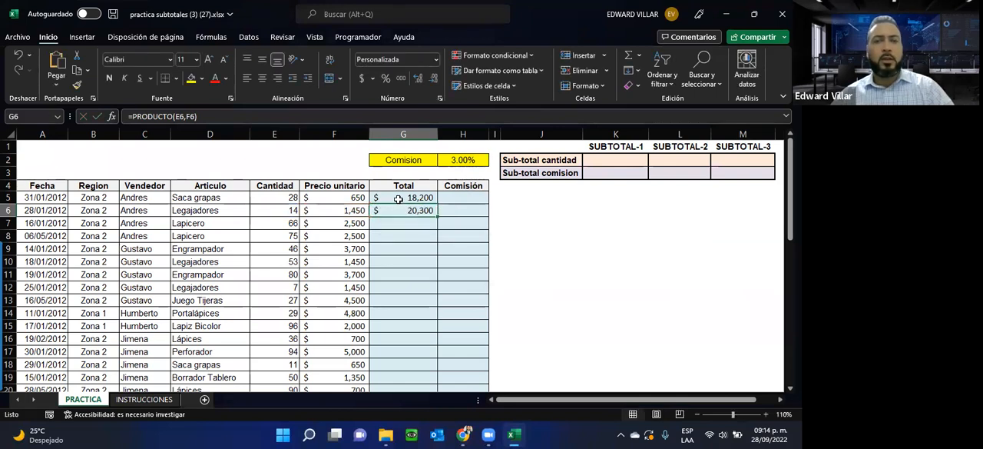
{"action": "double_click", "coordinate": [398, 199]}
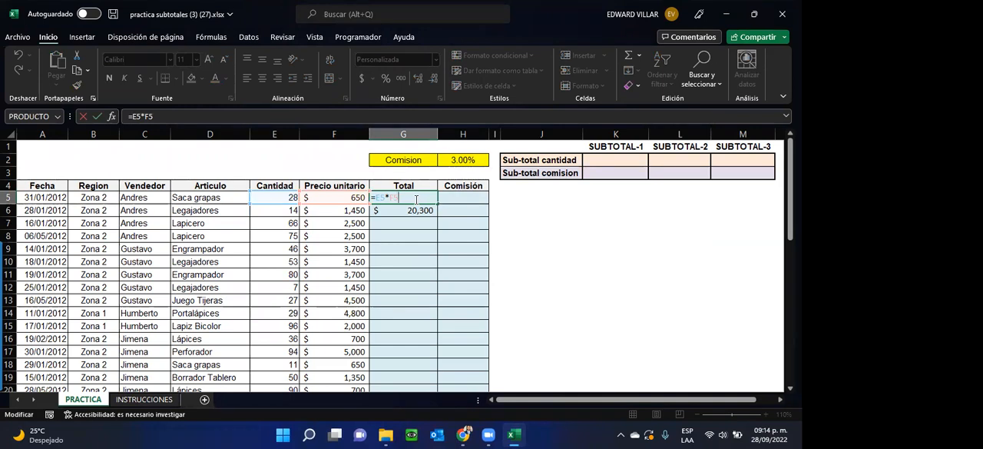
{"action": "left_click", "coordinate": [414, 199]}
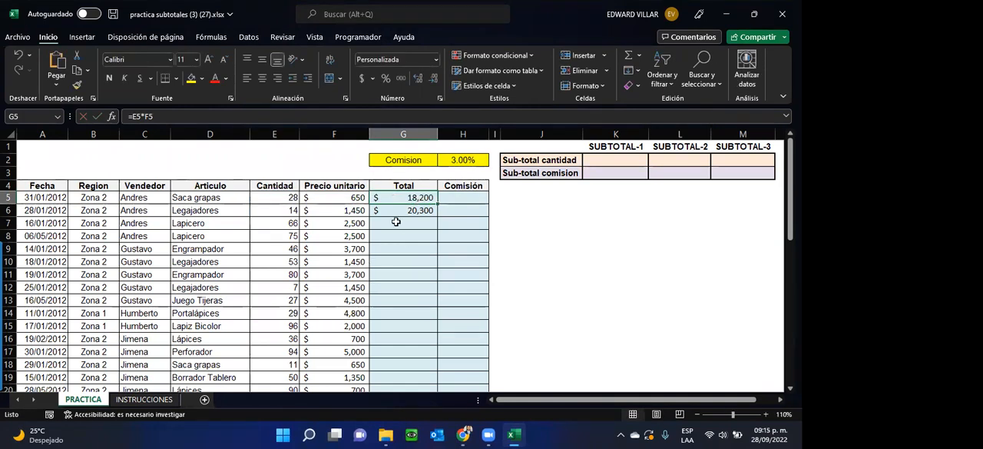
{"action": "left_click", "coordinate": [394, 212]}
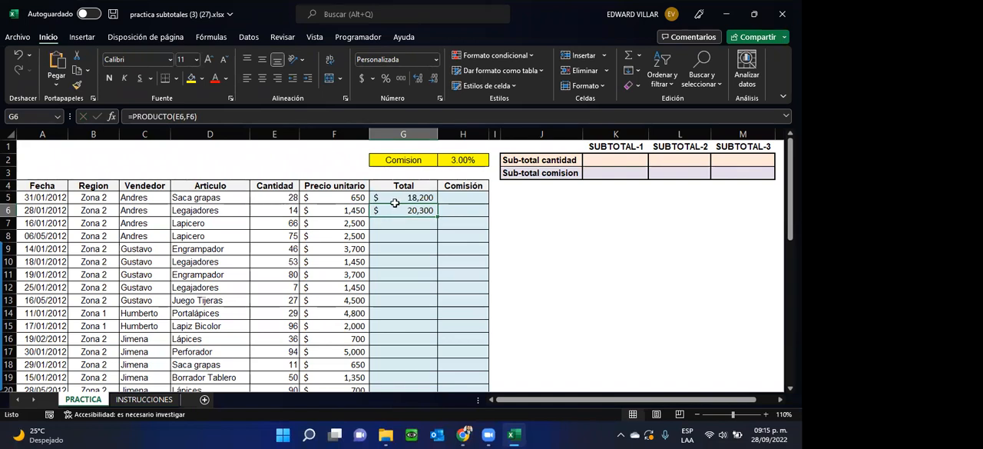
{"action": "left_click", "coordinate": [394, 201]}
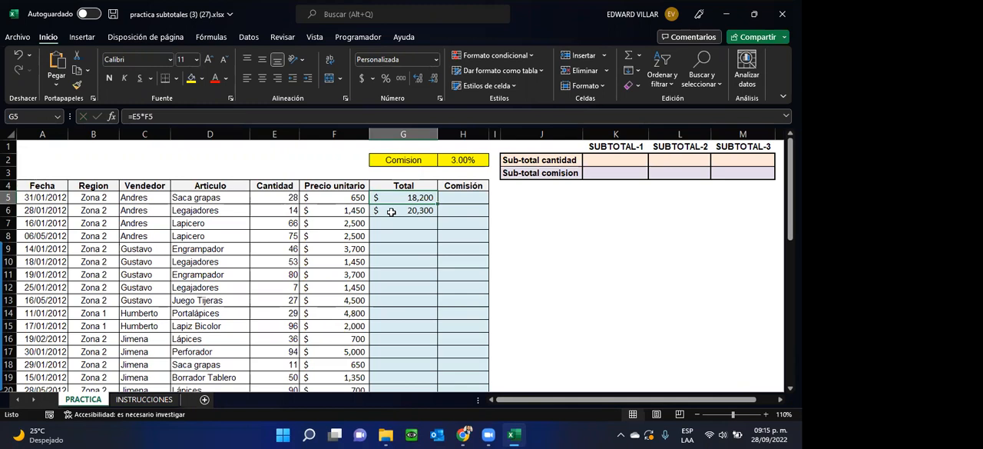
{"action": "left_click", "coordinate": [392, 211]}
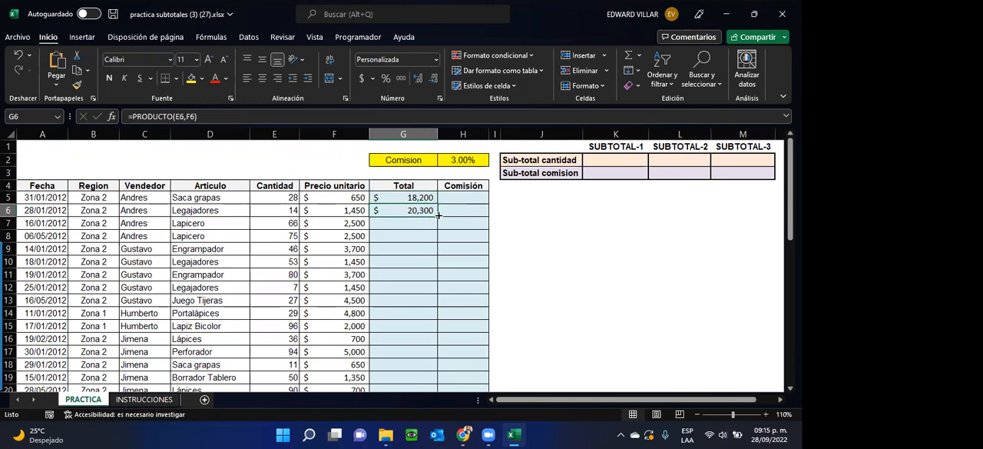
Step: Fill the PRODUCTO formula from G6 down through G10 and check the cell references in G10
{"action": "left_click_drag", "start_coordinate": [437, 218], "coordinate": [435, 241]}
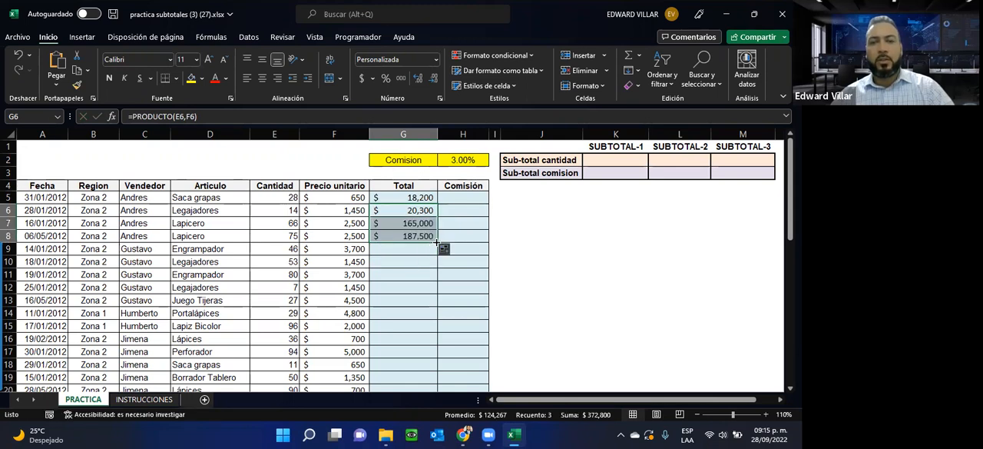
{"action": "left_click_drag", "start_coordinate": [438, 244], "coordinate": [434, 267]}
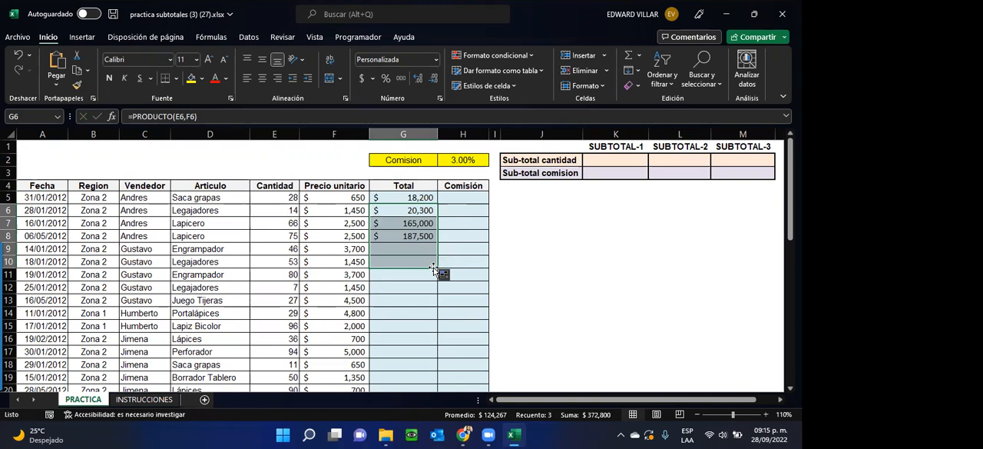
{"action": "double_click", "coordinate": [406, 261]}
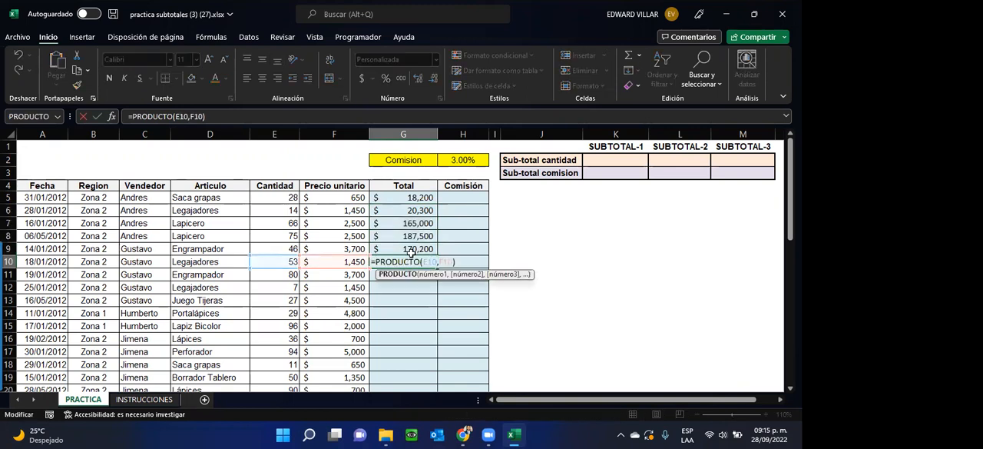
{"action": "key", "text": "Escape"}
{"action": "scroll", "coordinate": [422, 239], "scroll_direction": "down", "scroll_amount": 1}
{"action": "scroll", "coordinate": [422, 238], "scroll_direction": "up", "scroll_amount": 1}
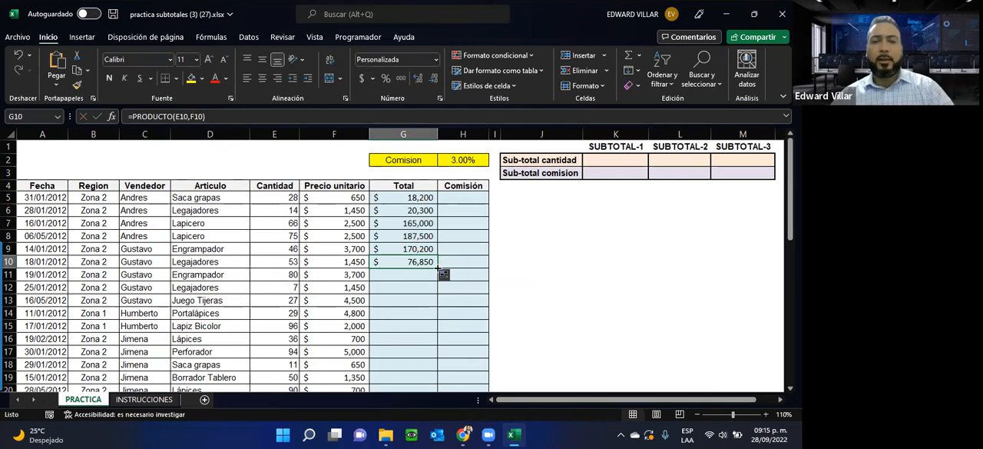
Step: Fill the Total formula from G10 down to the last data row, G47, and check the formula there
{"action": "double_click", "coordinate": [438, 269]}
{"action": "scroll", "coordinate": [438, 271], "scroll_direction": "down", "scroll_amount": 9}
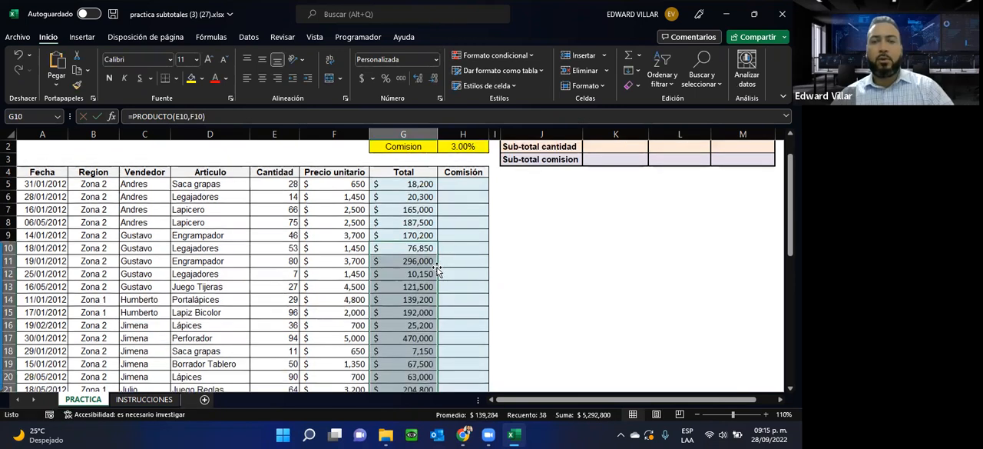
{"action": "scroll", "coordinate": [290, 308], "scroll_direction": "down", "scroll_amount": 2}
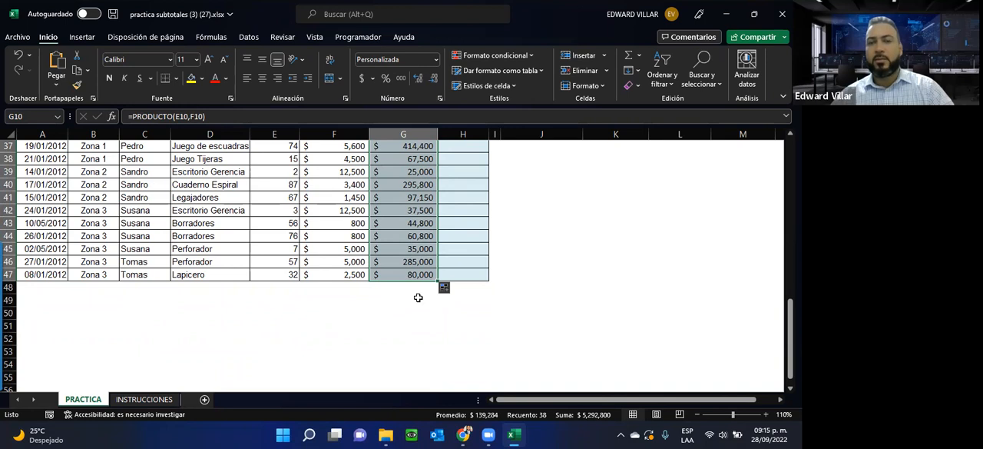
{"action": "double_click", "coordinate": [406, 275]}
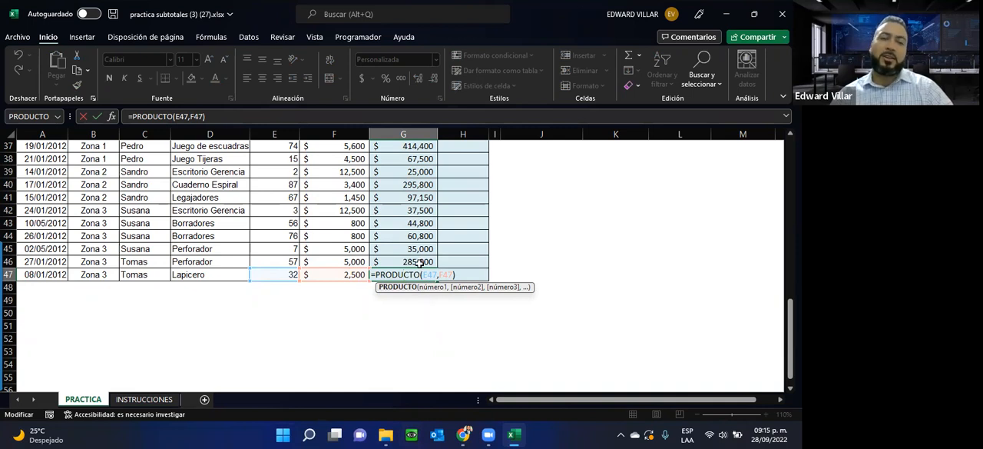
{"action": "key", "text": "ctrl+Return"}
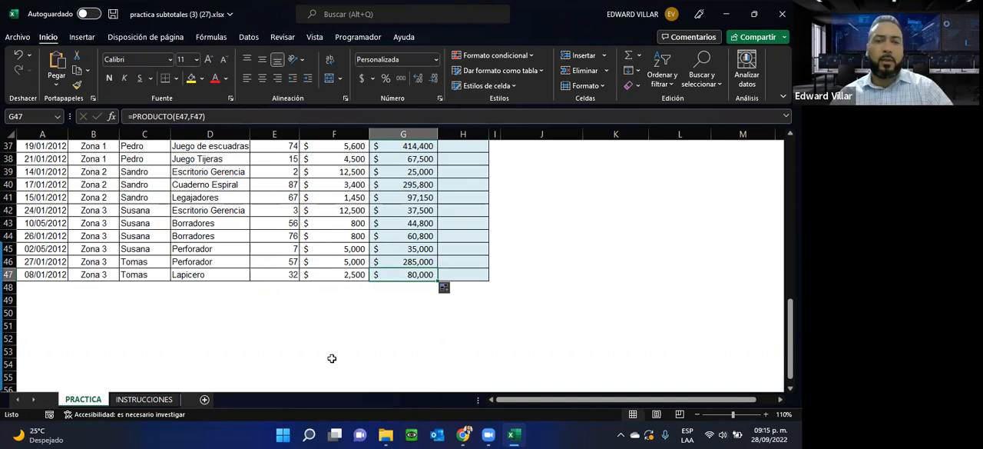
{"action": "key", "text": "alt+Tab"}
Step: Calculate the first Comisión in H5 by multiplying the Total by the commission rate with =G5*H2
{"action": "scroll", "coordinate": [333, 362], "scroll_direction": "up", "scroll_amount": 12}
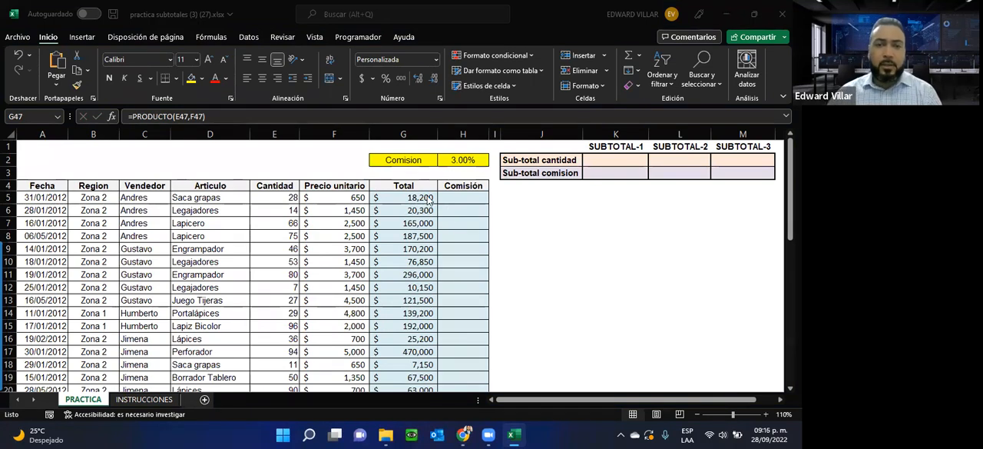
{"action": "left_click", "coordinate": [456, 202]}
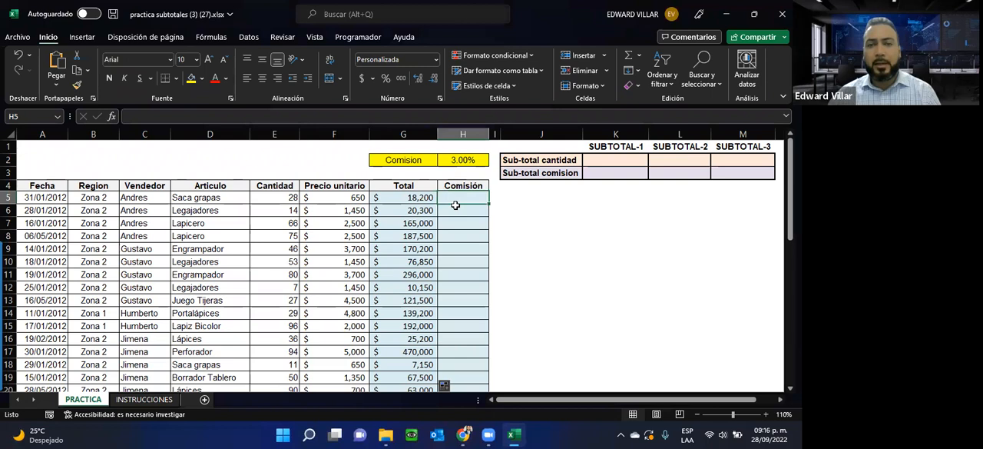
{"action": "left_click", "coordinate": [399, 199]}
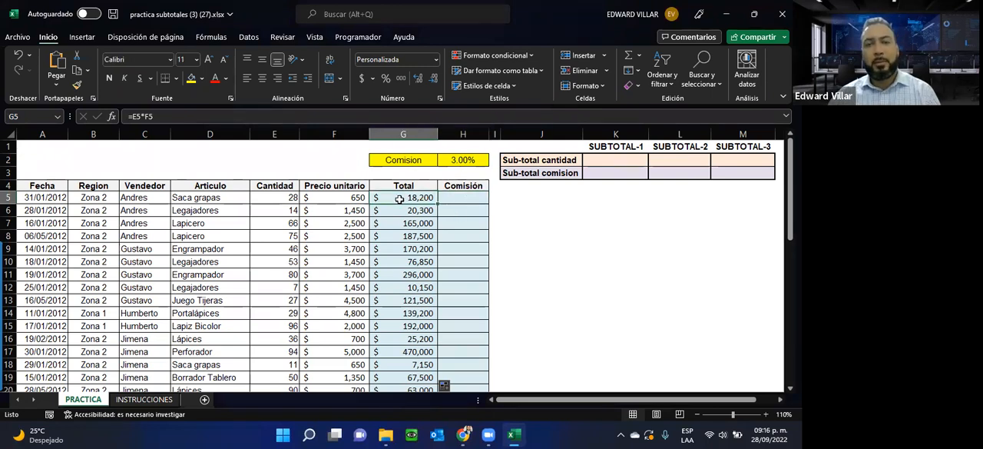
{"action": "left_click", "coordinate": [459, 159]}
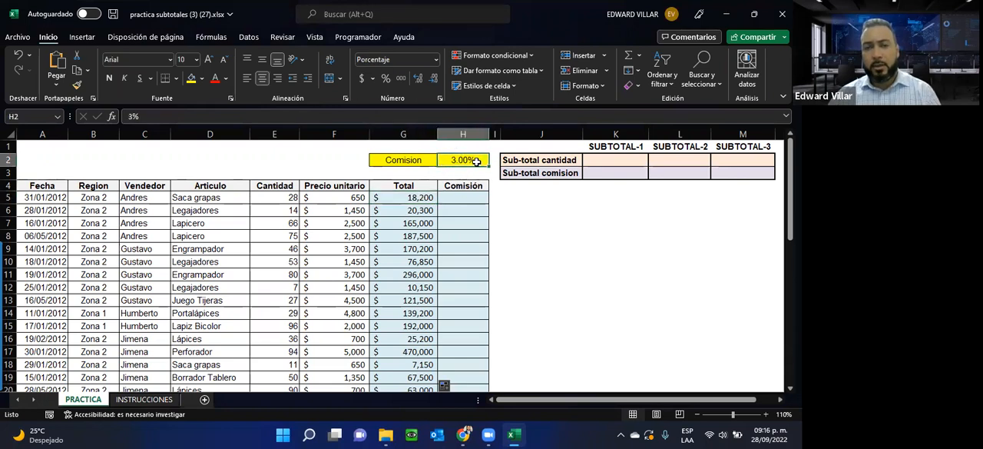
{"action": "left_click", "coordinate": [451, 197]}
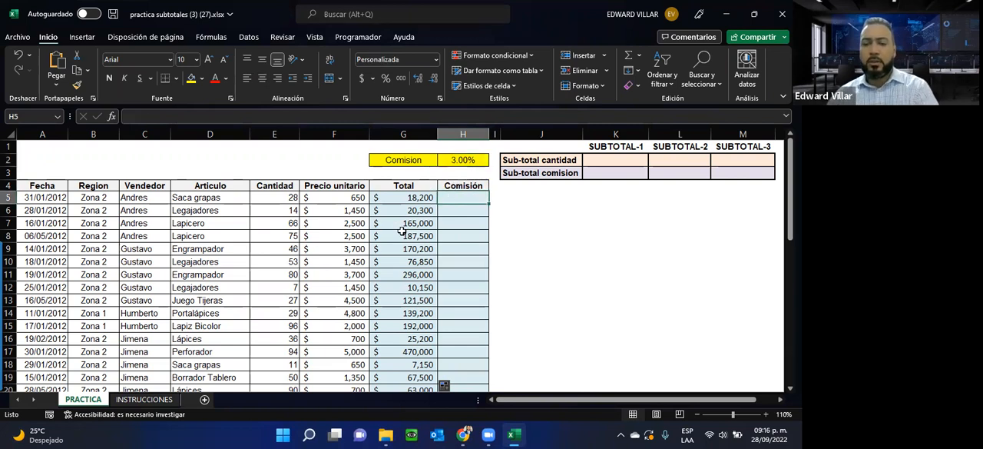
{"action": "type", "text": "="}
{"action": "left_click", "coordinate": [394, 199]}
{"action": "type", "text": "*"}
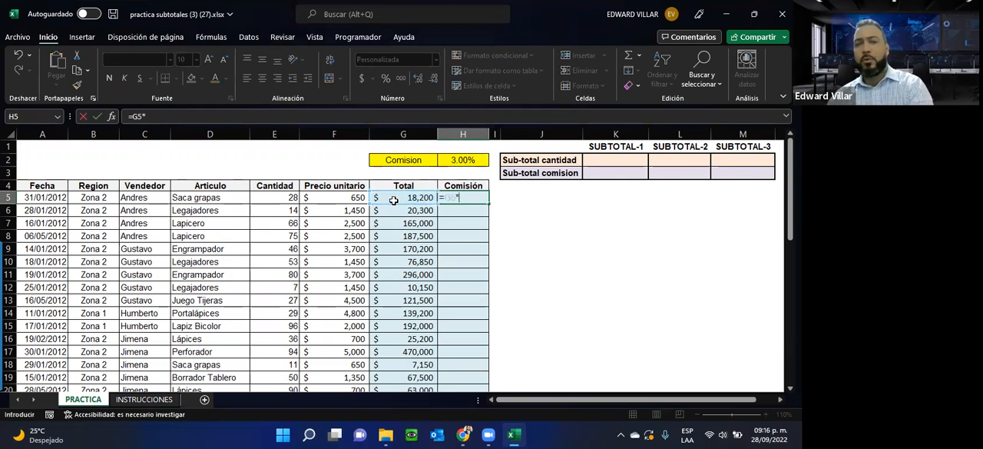
{"action": "left_click", "coordinate": [458, 159]}
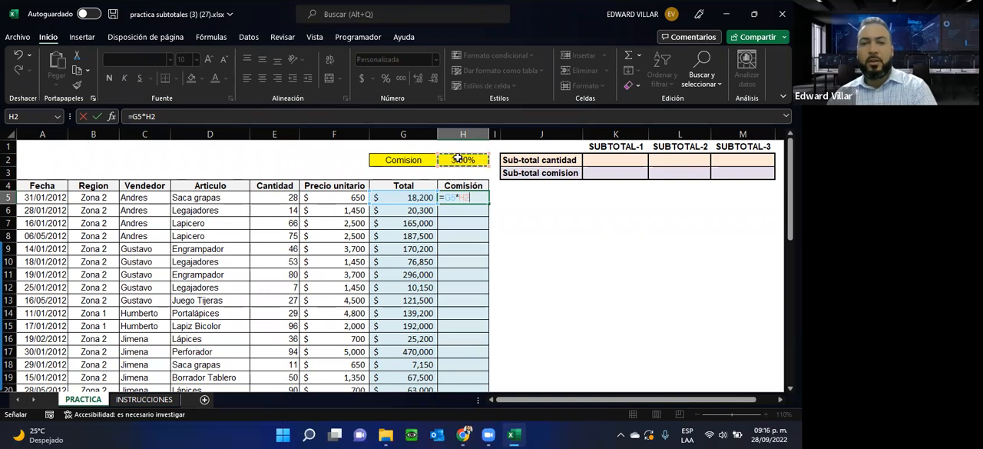
{"action": "key", "text": "Return"}
Step: Replace the H2 reference in the H5 Comisión formula with a fixed 3%, making it =G5*3%
{"action": "left_click", "coordinate": [463, 197]}
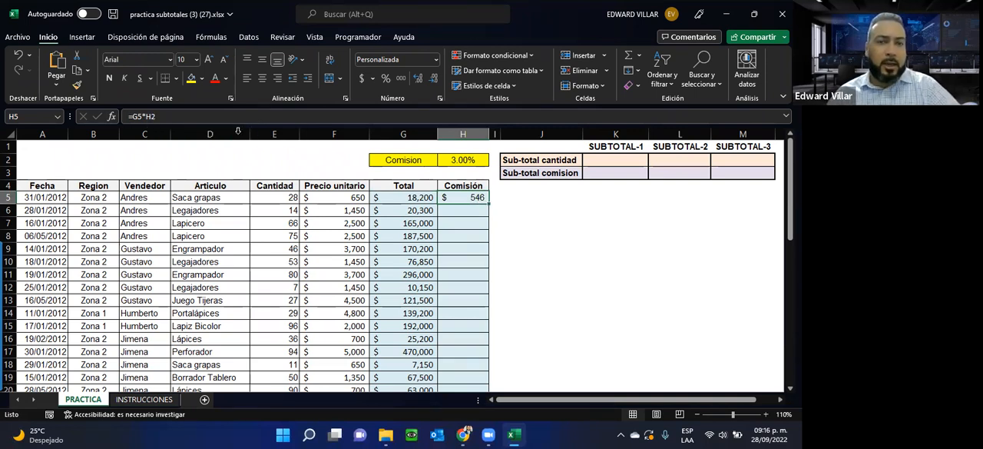
{"action": "left_click", "coordinate": [212, 120]}
{"action": "double_click", "coordinate": [212, 120]}
{"action": "type", "text": "3%"}
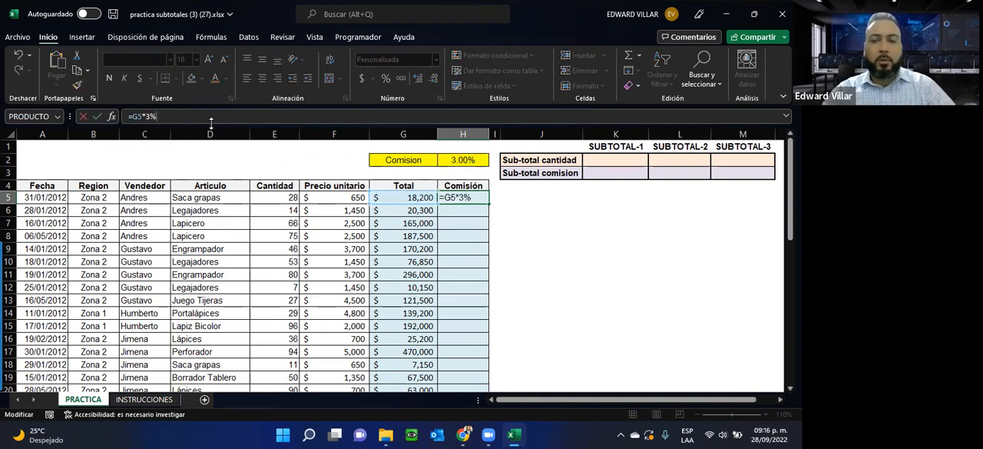
{"action": "key", "text": "Return"}
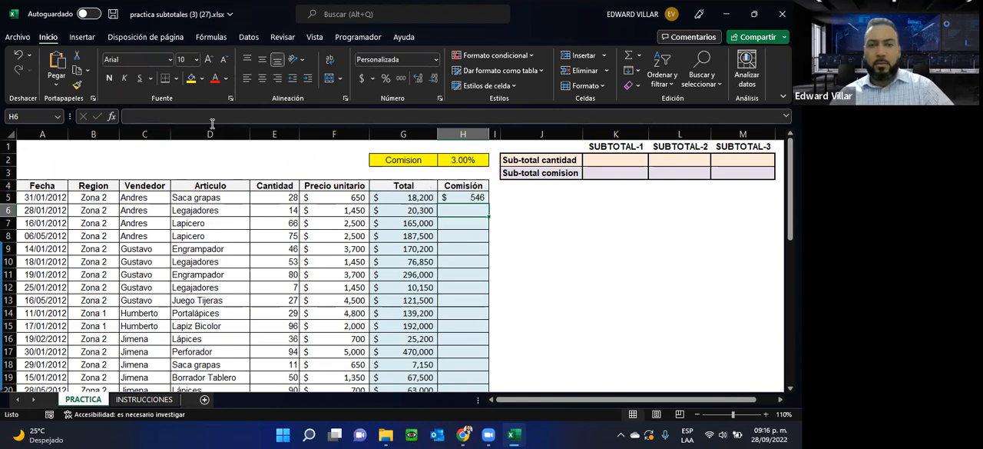
Step: Fill the fixed-rate Comisión formula from H5 down to the last data row, H47, and check the formula there
{"action": "left_click", "coordinate": [474, 198]}
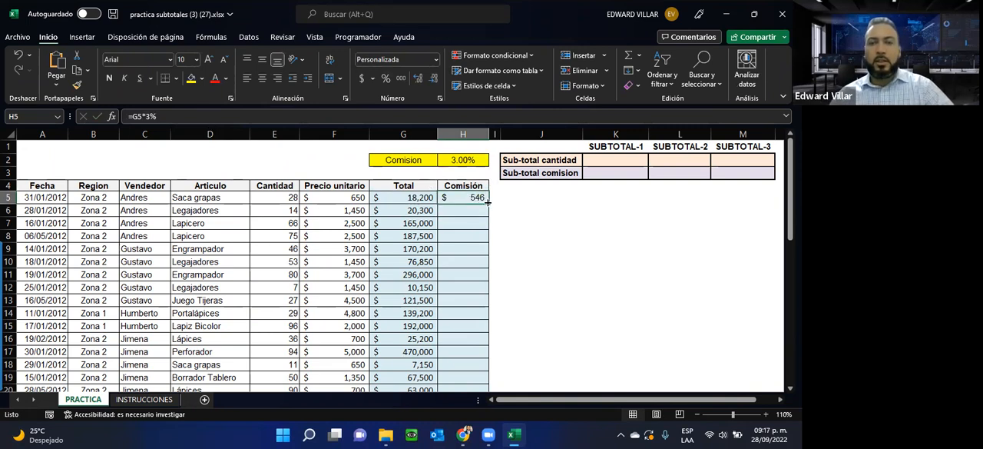
{"action": "left_click_drag", "start_coordinate": [487, 202], "coordinate": [482, 240]}
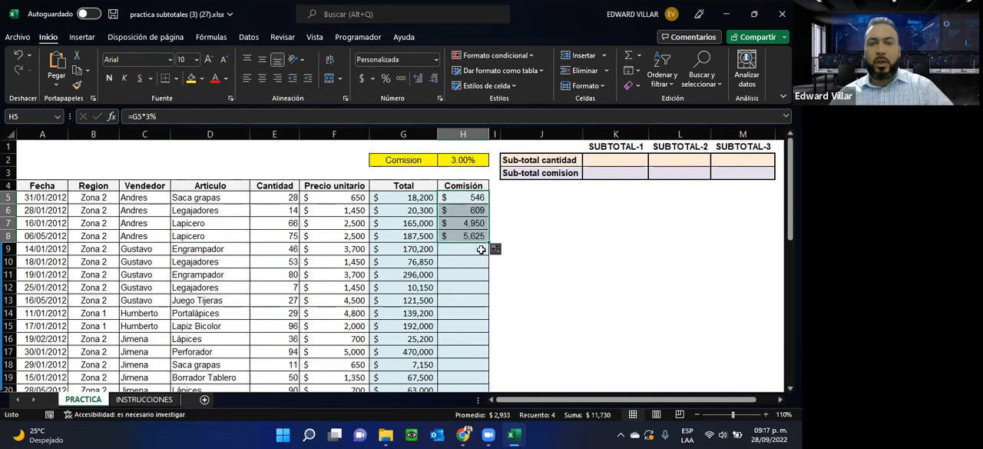
{"action": "double_click", "coordinate": [488, 241]}
{"action": "scroll", "coordinate": [461, 288], "scroll_direction": "down", "scroll_amount": 13}
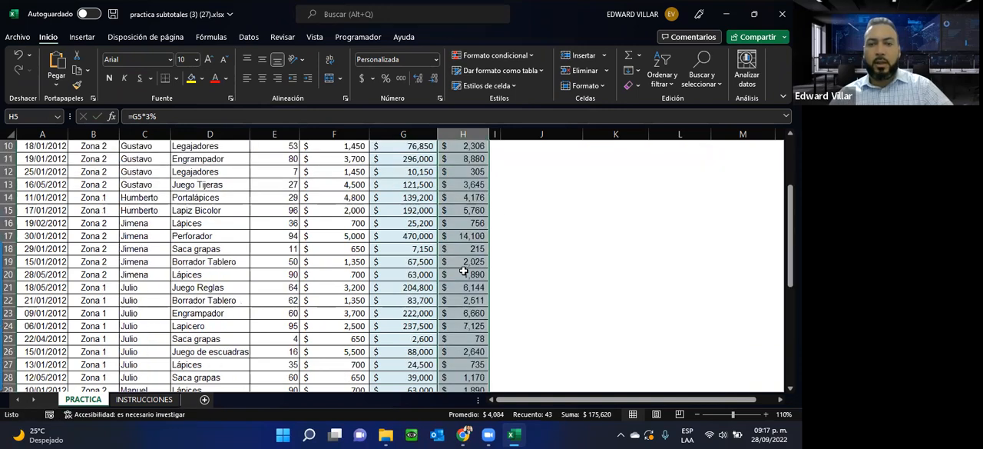
{"action": "scroll", "coordinate": [461, 288], "scroll_direction": "up", "scroll_amount": 2}
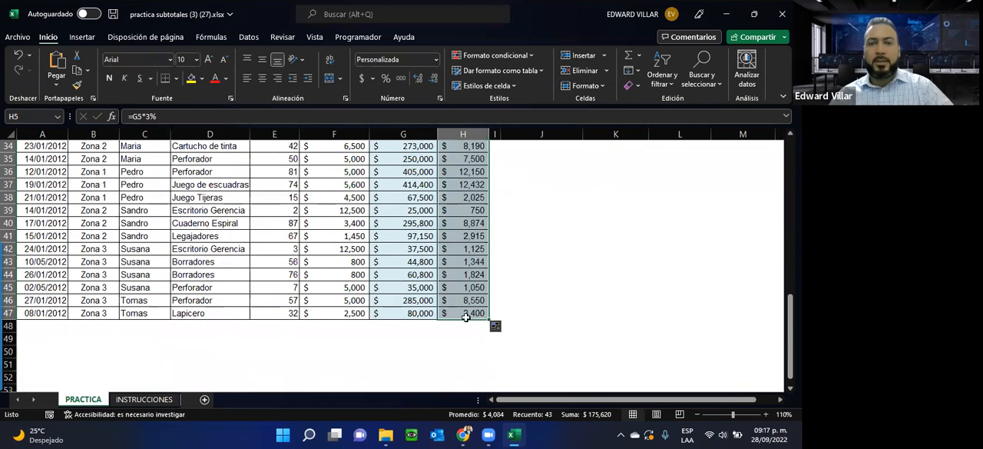
{"action": "double_click", "coordinate": [464, 313]}
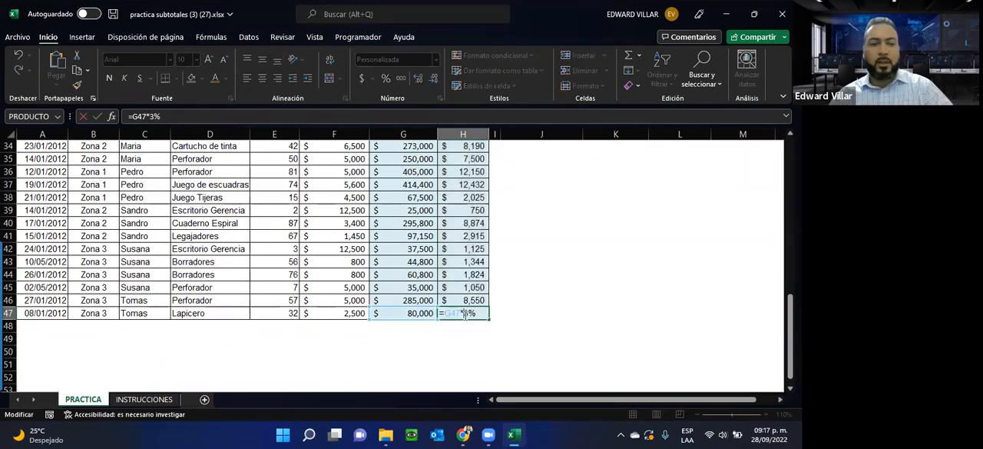
{"action": "key", "text": "Escape"}
{"action": "scroll", "coordinate": [448, 286], "scroll_direction": "up", "scroll_amount": 11}
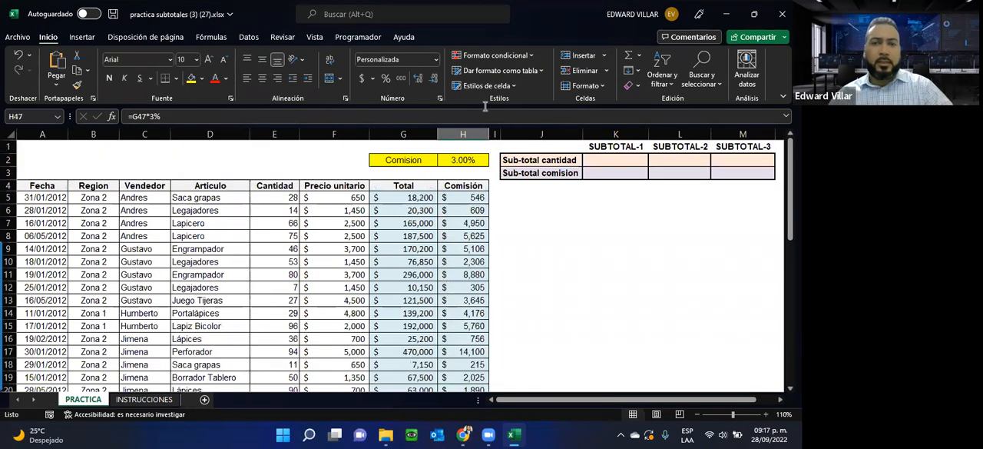
Step: Set the commission rate in H2 to 4% and check how the fixed-rate formulas in the Comisión column respond
{"action": "left_click", "coordinate": [449, 161]}
{"action": "type", "text": "4"}
{"action": "key", "text": "Return"}
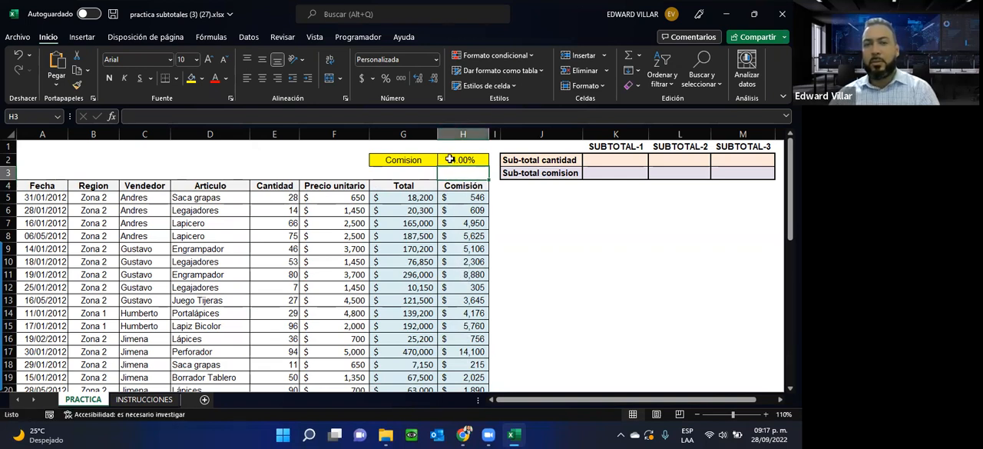
{"action": "left_click", "coordinate": [448, 162]}
{"action": "left_click_drag", "start_coordinate": [467, 197], "coordinate": [467, 386]}
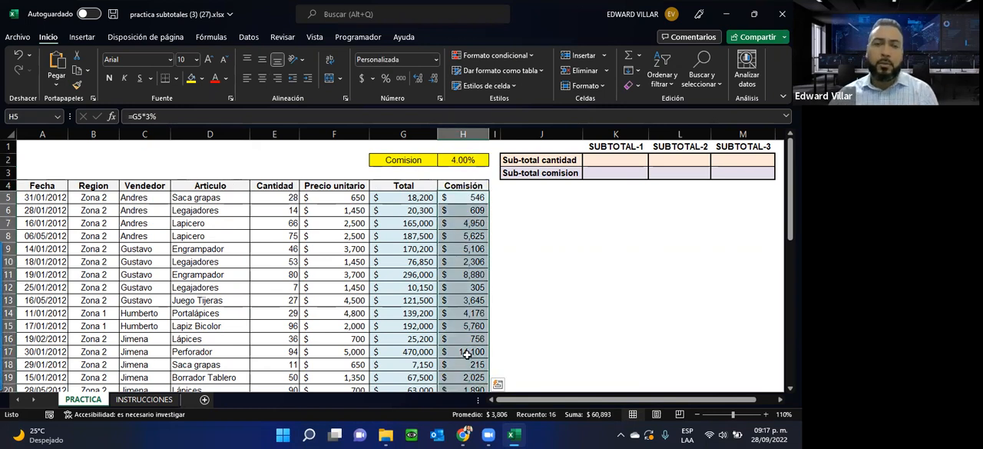
{"action": "left_click", "coordinate": [462, 213]}
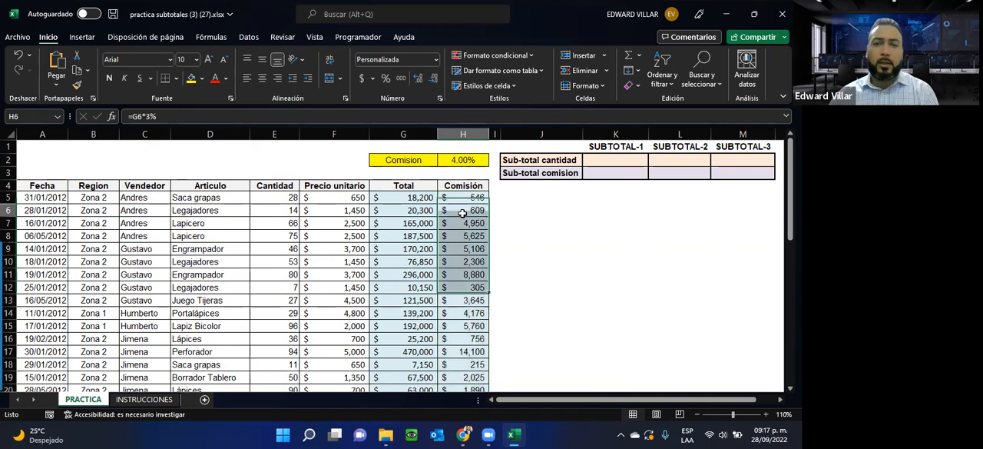
{"action": "key", "text": "Down"}
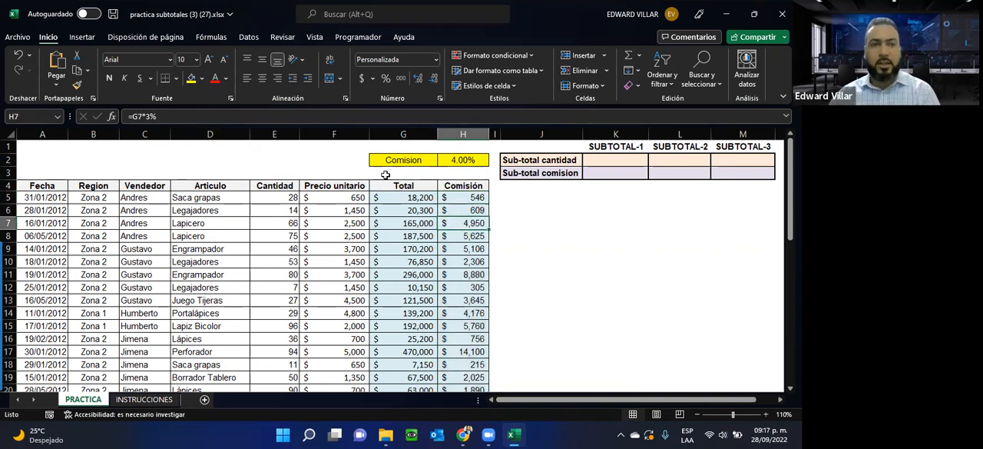
Step: Undo the rate change, the Comisión fills and the fixed-rate edit, back to =G5*H2 in H5
{"action": "key", "text": "ctrl+z"}
{"action": "key", "text": "ctrl+z"}
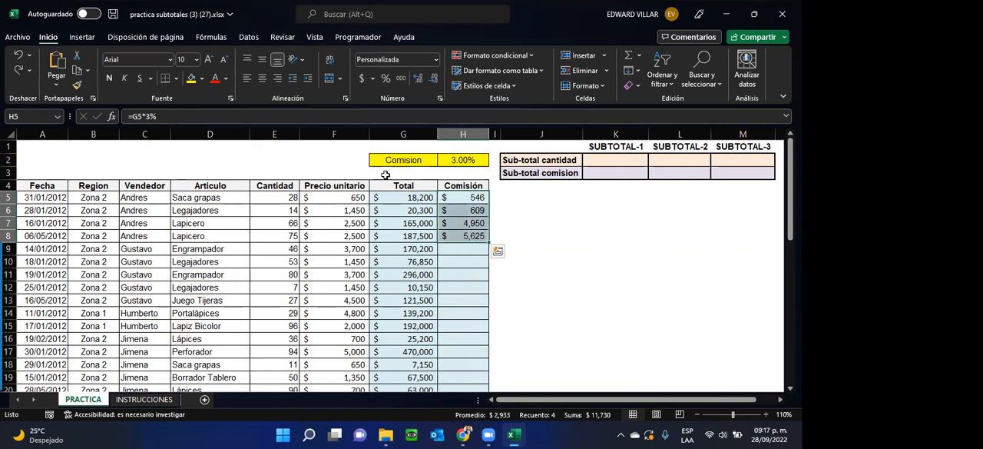
{"action": "key", "text": "ctrl+z"}
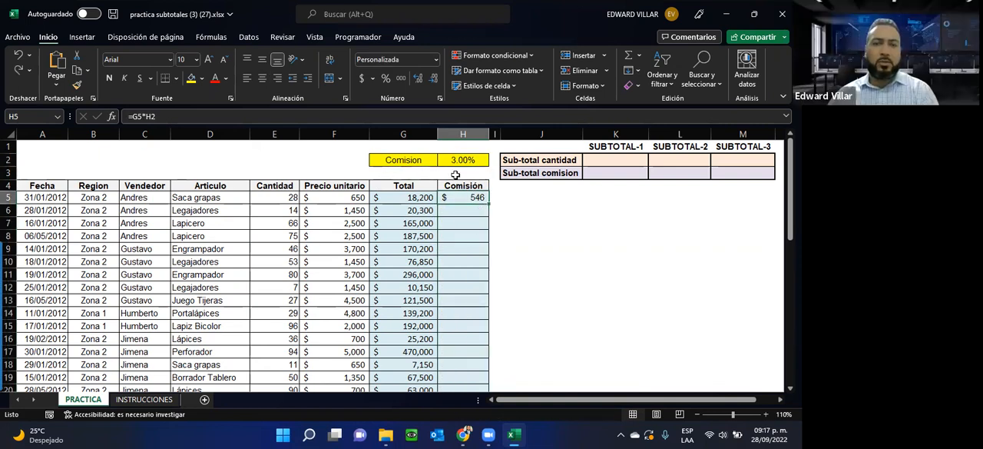
Step: Examine the cell references in the H5 Comisión formula and in the PRODUCTO formulas in G10, G12 and G14
{"action": "double_click", "coordinate": [459, 196]}
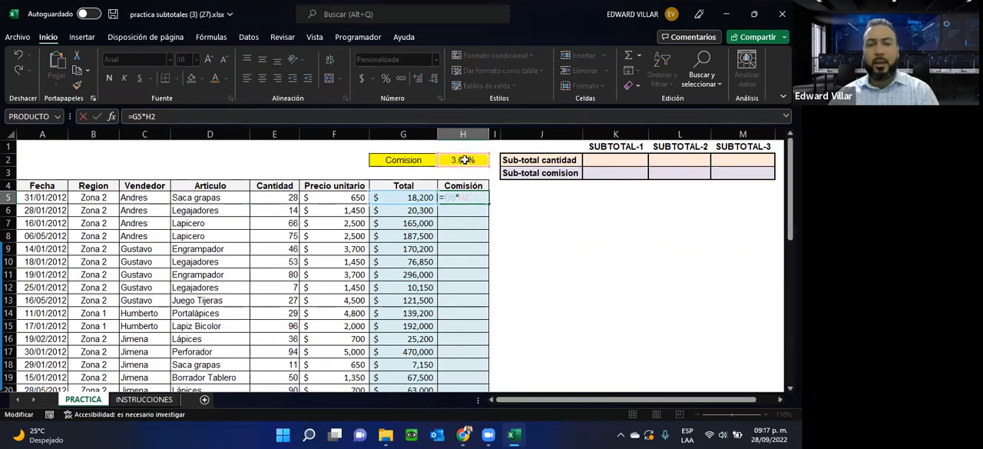
{"action": "key", "text": "ctrl+Return"}
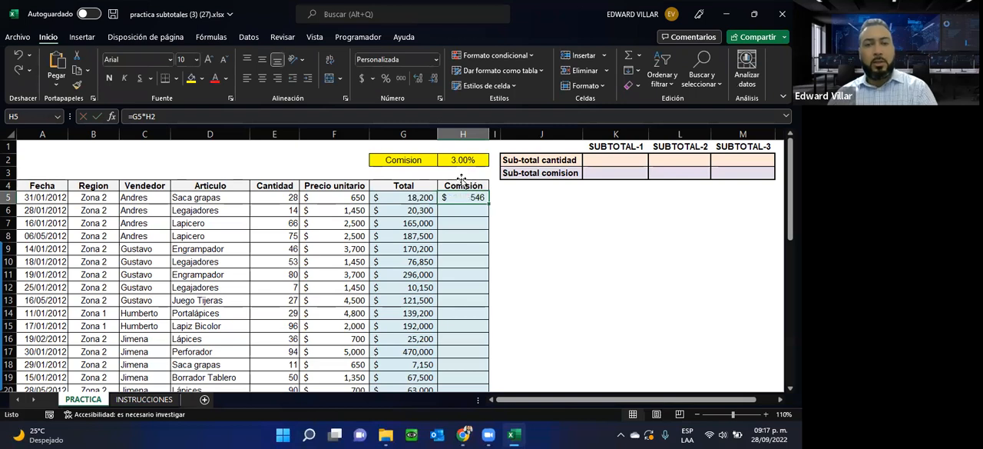
{"action": "double_click", "coordinate": [396, 262]}
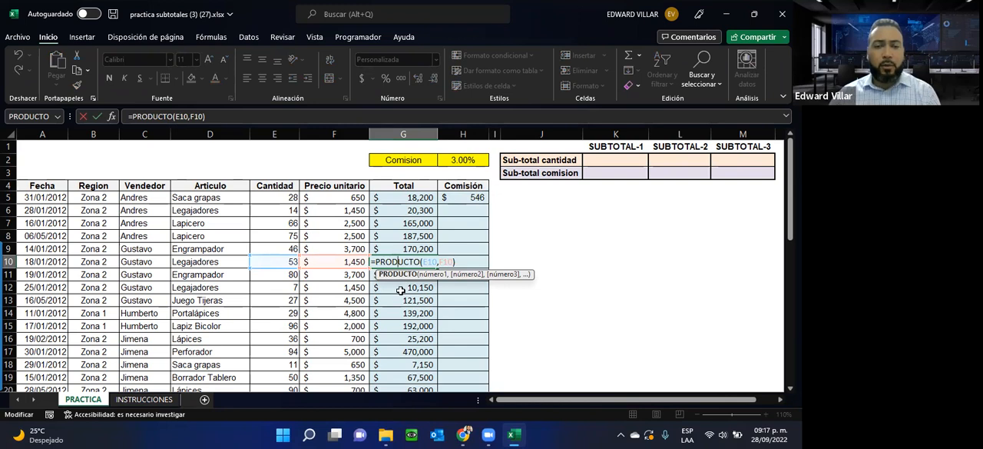
{"action": "left_click", "coordinate": [400, 288]}
{"action": "double_click", "coordinate": [400, 288]}
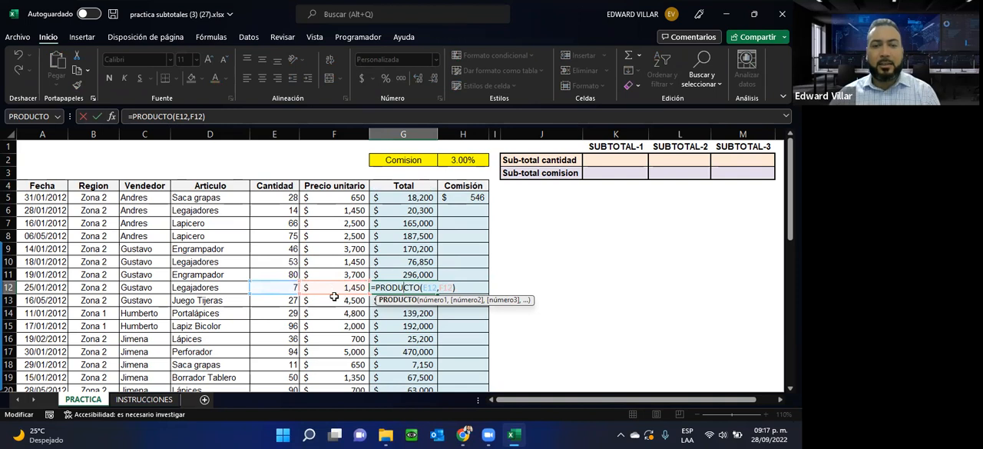
{"action": "left_click", "coordinate": [395, 314]}
{"action": "double_click", "coordinate": [395, 314]}
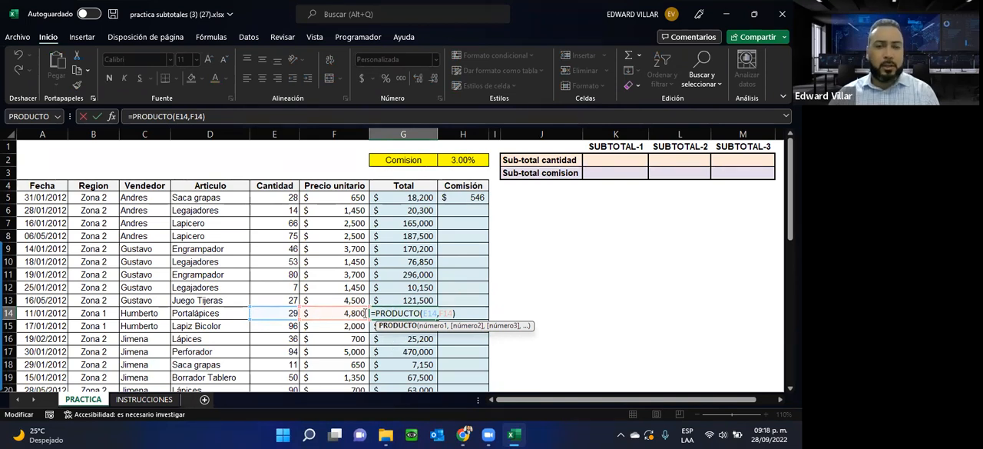
{"action": "left_click", "coordinate": [460, 198]}
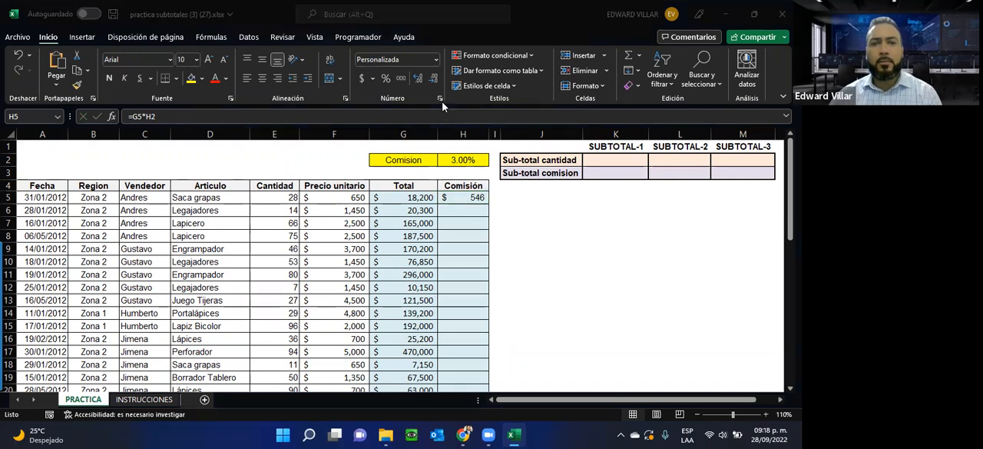
Step: Try calculating the Comisión in H6 by dividing the Total by the commission rate with =G6/H2
{"action": "left_click", "coordinate": [461, 211]}
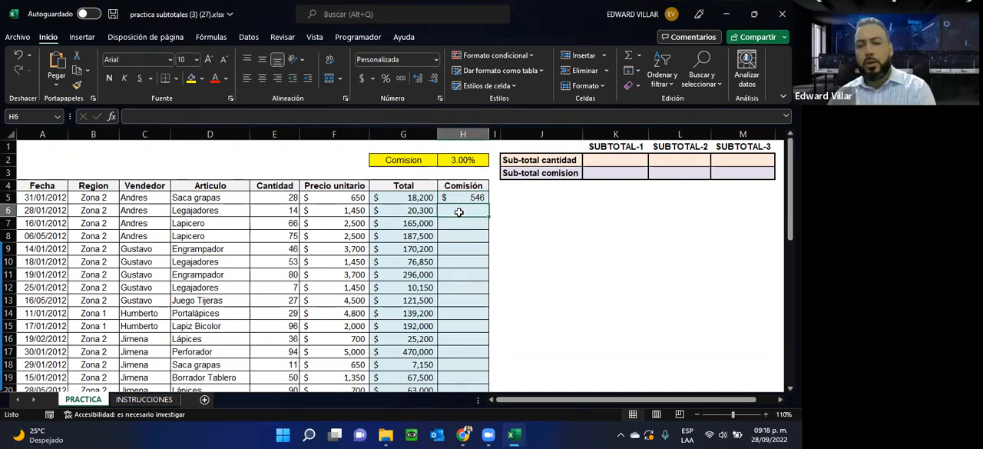
{"action": "type", "text": "="}
{"action": "left_click", "coordinate": [416, 208]}
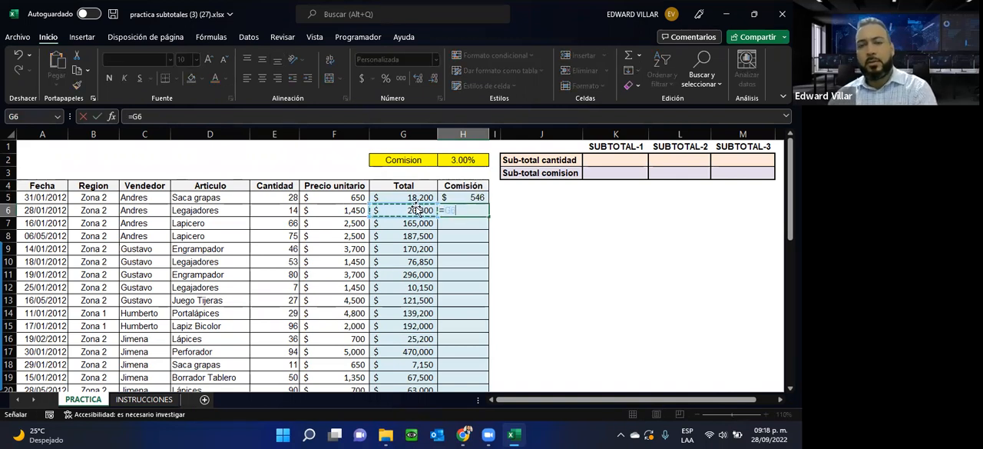
{"action": "type", "text": "/"}
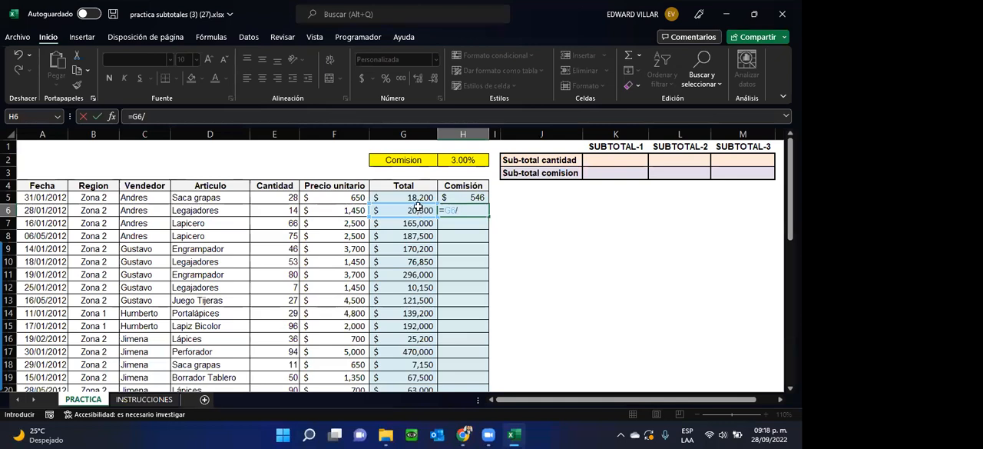
{"action": "left_click", "coordinate": [459, 158]}
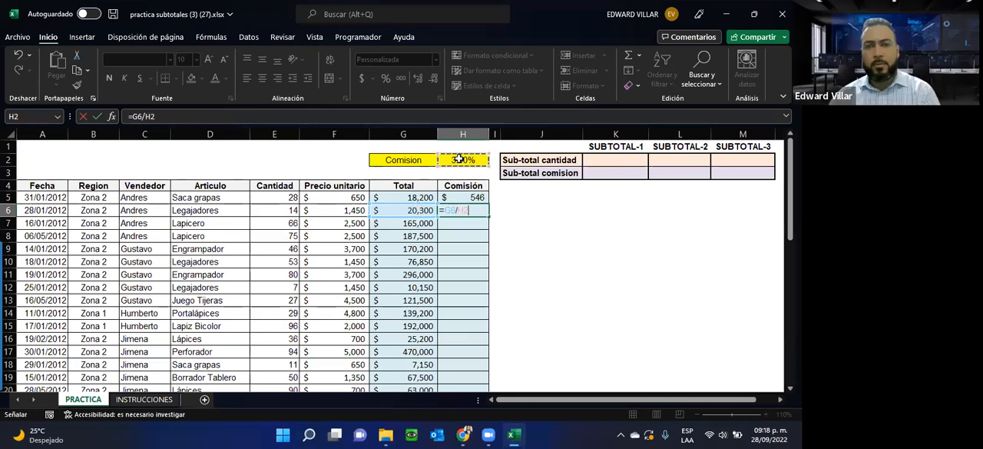
{"action": "key", "text": "Return"}
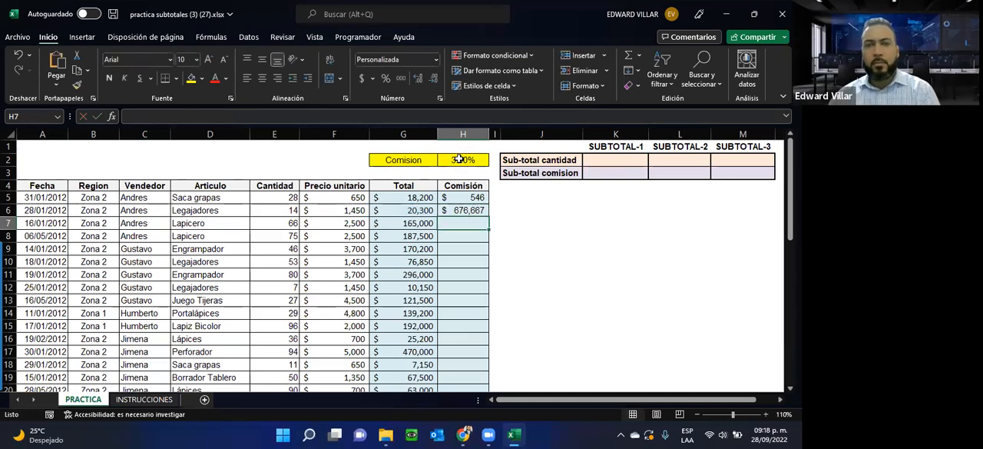
Step: Check the division formula in H6 and clear the cell
{"action": "left_click", "coordinate": [454, 214]}
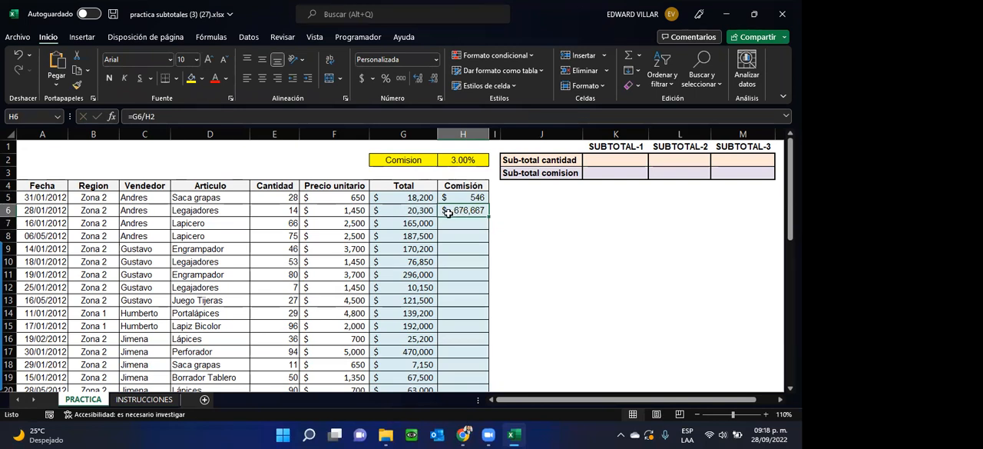
{"action": "left_click", "coordinate": [147, 118]}
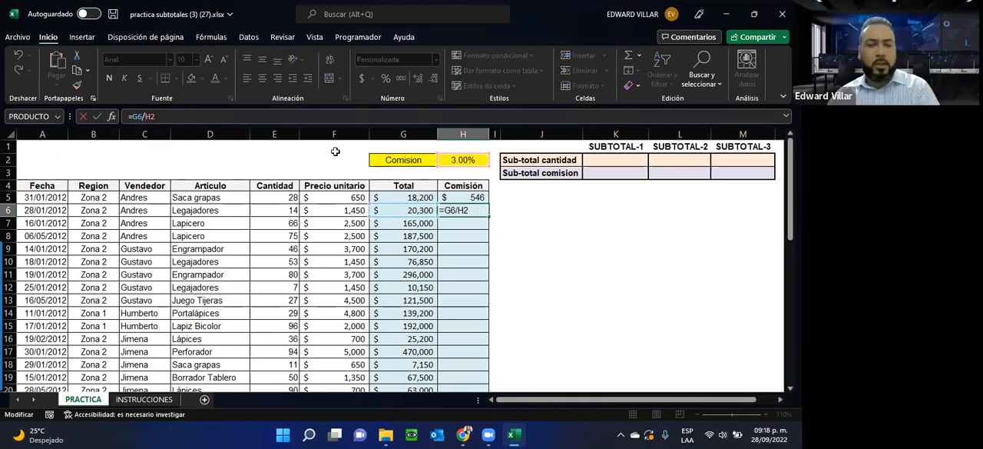
{"action": "key", "text": "Escape"}
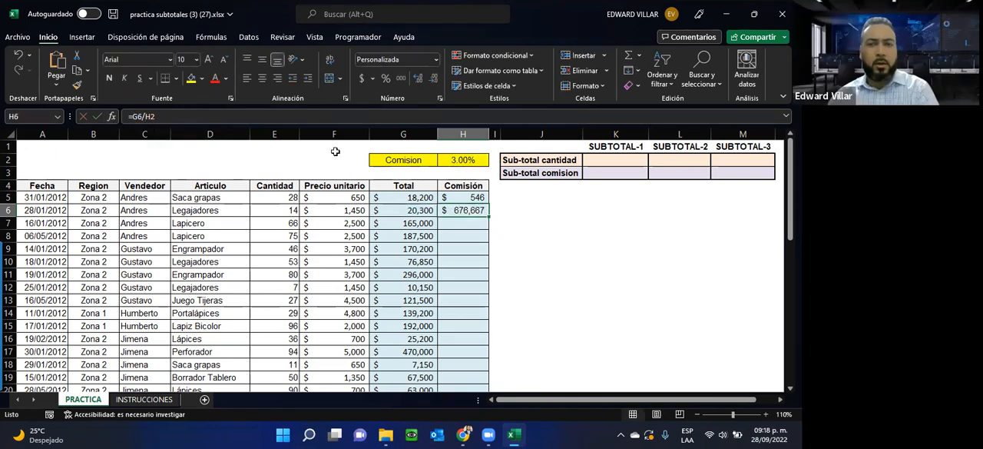
{"action": "key", "text": "Delete"}
Step: Review the =G5*H2 formula in H5 and try filling it down through H8
{"action": "left_click", "coordinate": [449, 199]}
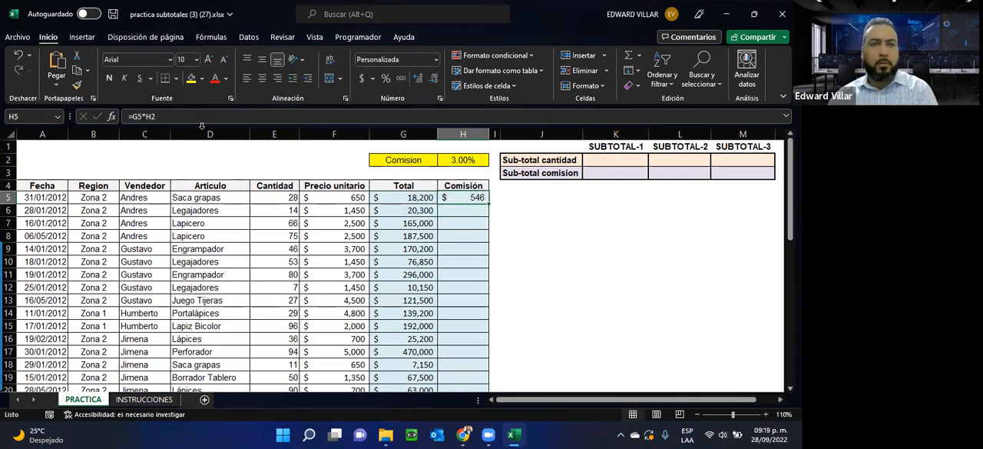
{"action": "left_click_drag", "start_coordinate": [129, 116], "coordinate": [165, 116]}
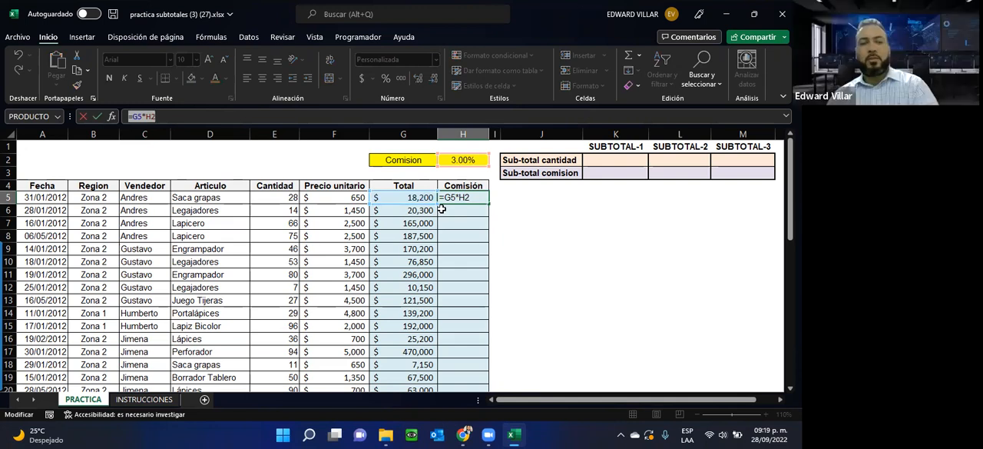
{"action": "key", "text": "Escape"}
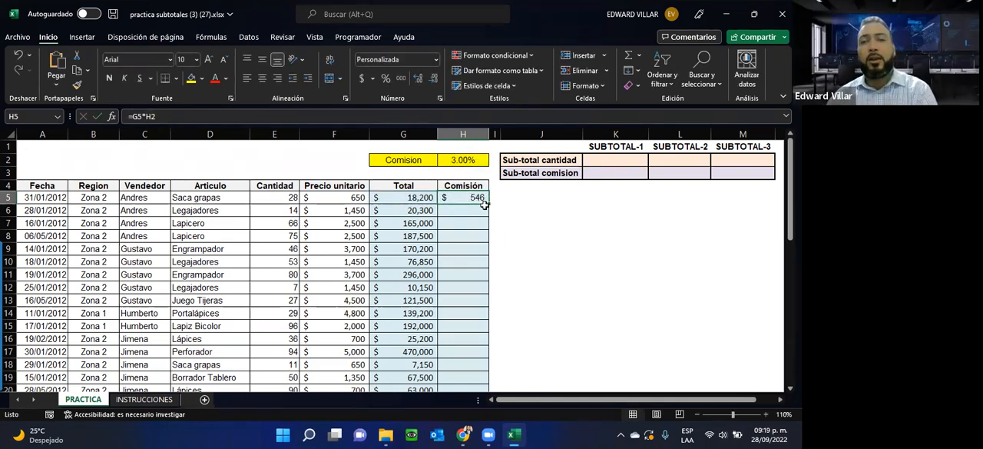
{"action": "left_click_drag", "start_coordinate": [487, 202], "coordinate": [483, 239]}
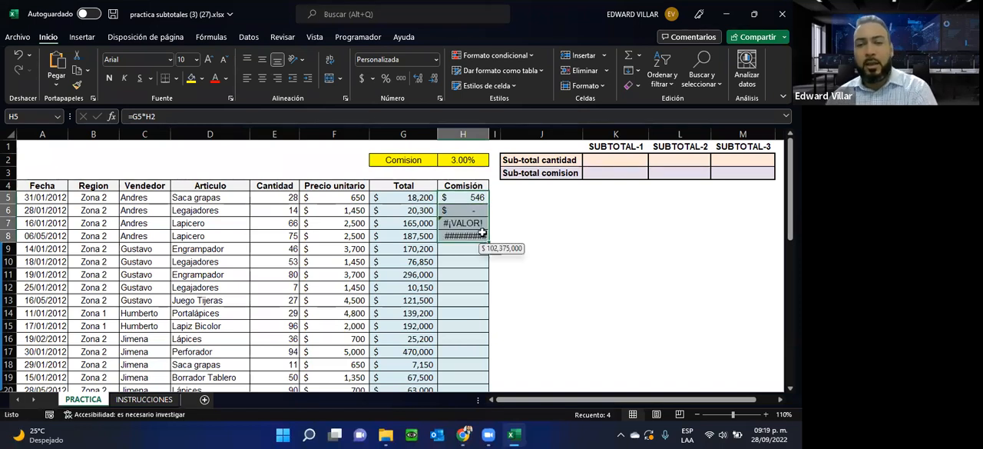
Step: Clear the filled Comisión cells H6 through H8
{"action": "left_click", "coordinate": [469, 208]}
{"action": "key", "text": "Delete"}
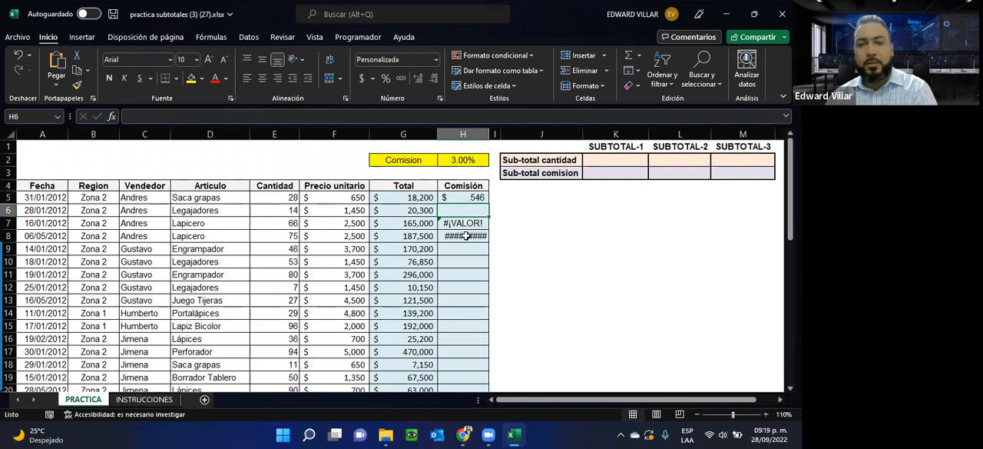
{"action": "left_click_drag", "start_coordinate": [463, 219], "coordinate": [463, 235]}
{"action": "key", "text": "Delete"}
Step: Review the =G5*H2 formula in H5 and try filling it down the Comisión column through H13
{"action": "left_click", "coordinate": [459, 198]}
{"action": "double_click", "coordinate": [459, 198]}
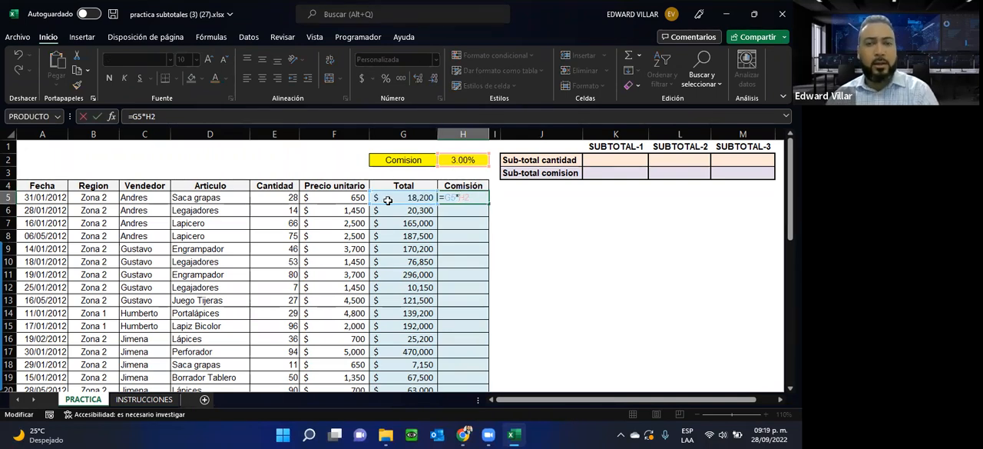
{"action": "key", "text": "Escape"}
{"action": "left_click_drag", "start_coordinate": [488, 202], "coordinate": [489, 306]}
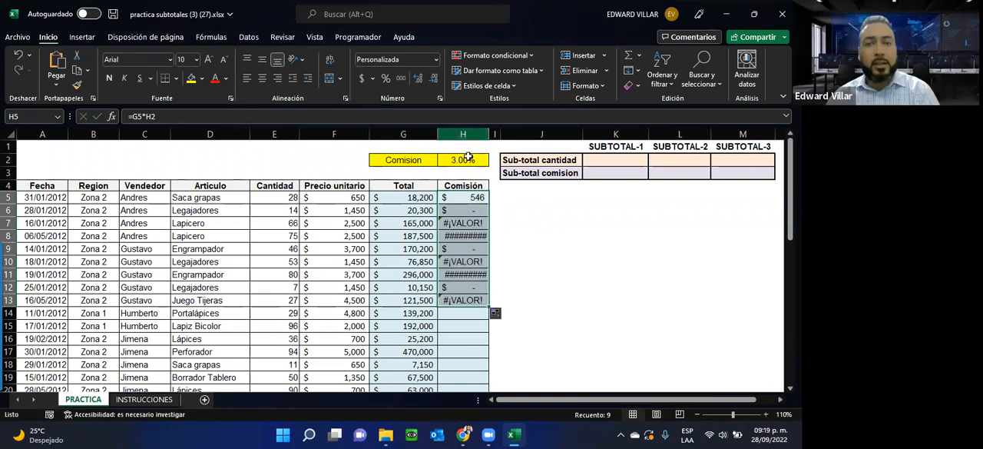
Step: Check the cell references of the filled formulas in H6 and H7, and clear cells H6 through H13
{"action": "double_click", "coordinate": [453, 210]}
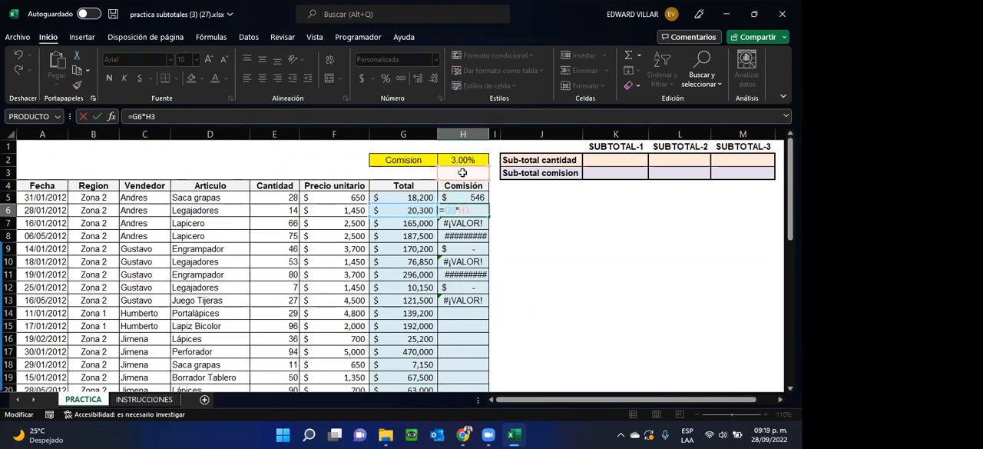
{"action": "key", "text": "Escape"}
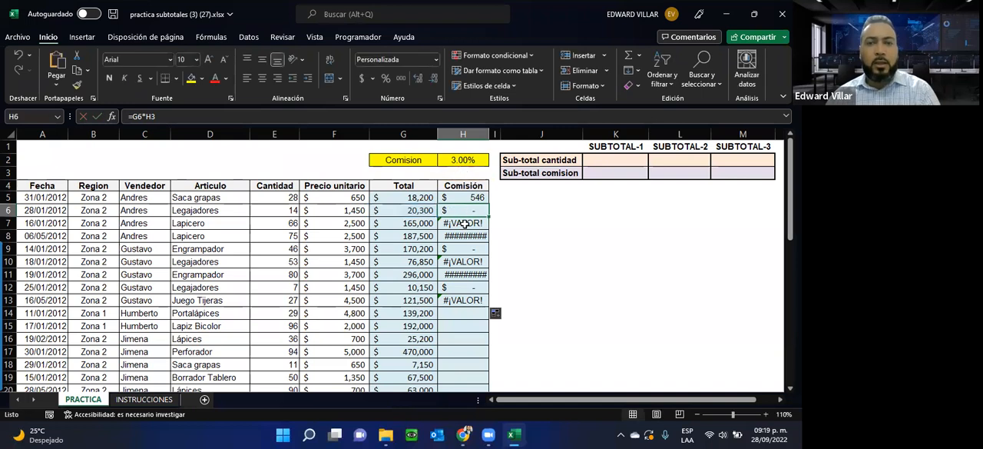
{"action": "double_click", "coordinate": [459, 223]}
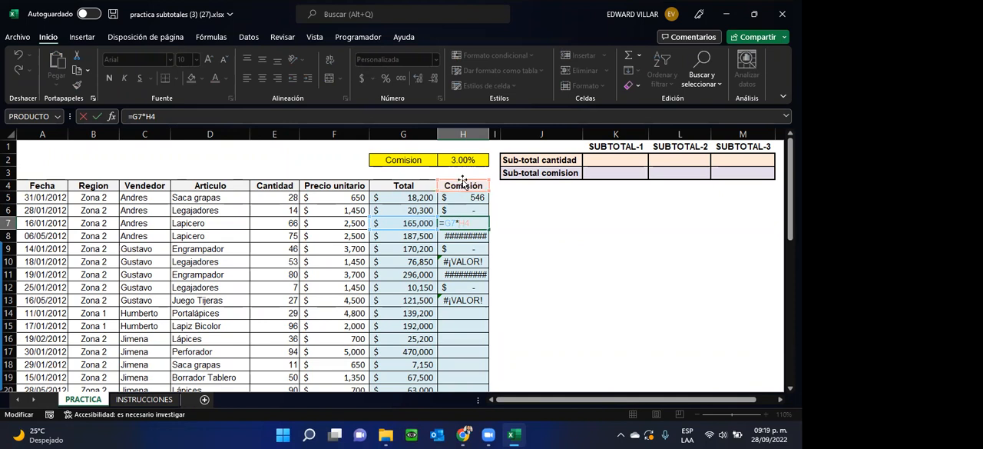
{"action": "left_click", "coordinate": [454, 209]}
{"action": "key", "text": "Escape"}
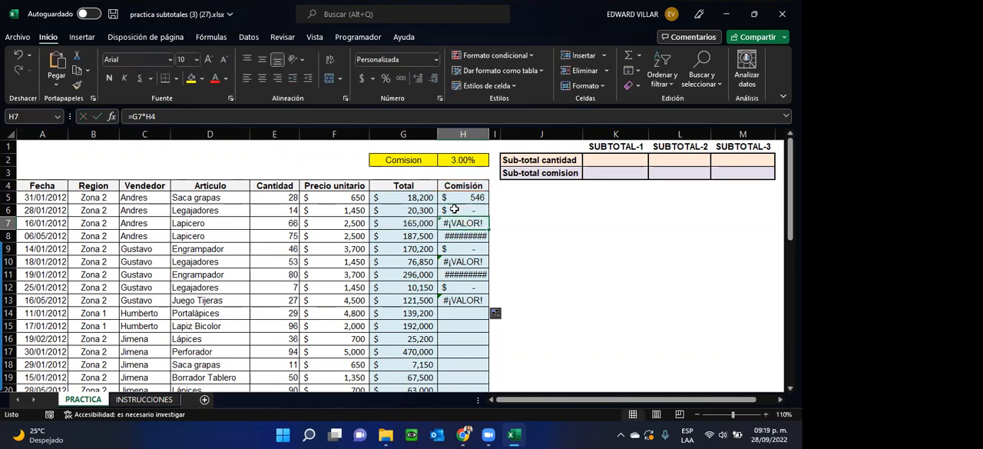
{"action": "left_click_drag", "start_coordinate": [454, 209], "coordinate": [459, 300]}
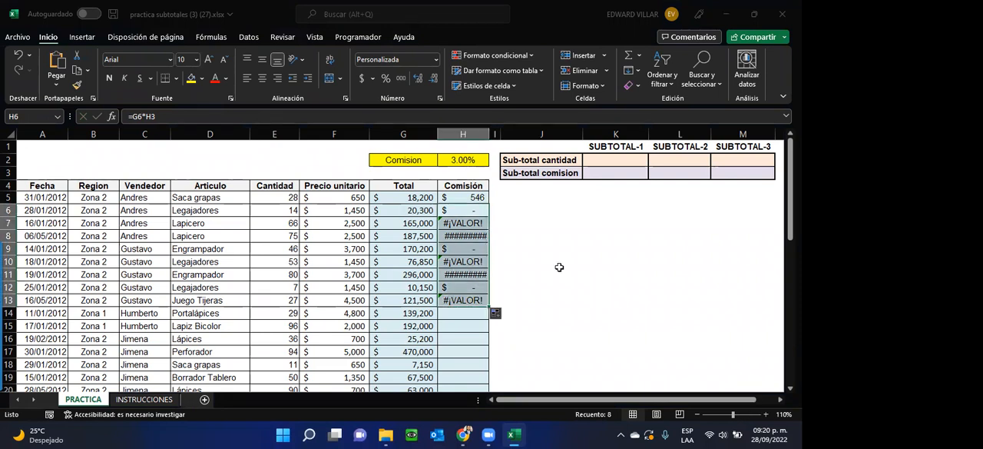
{"action": "key", "text": "Delete"}
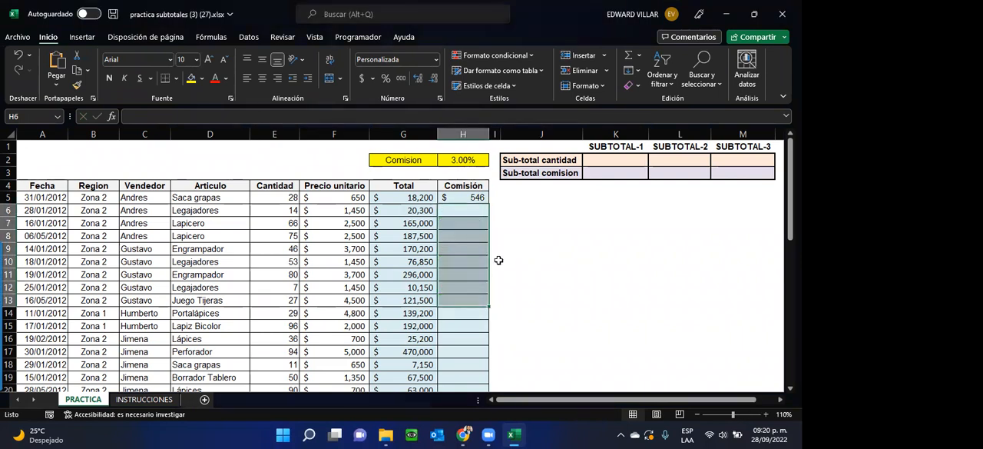
Step: Make the commission rate reference in the H5 formula absolute so that it reads =G5*$H$2
{"action": "left_click", "coordinate": [451, 198]}
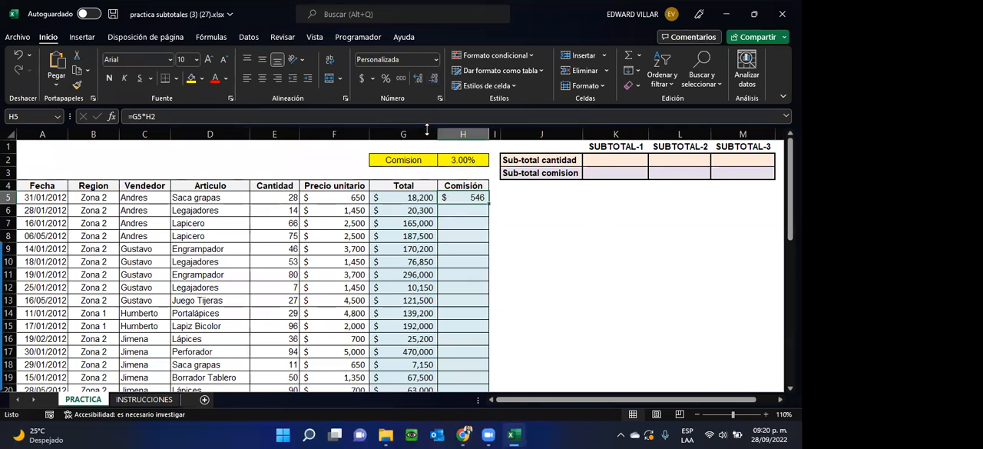
{"action": "double_click", "coordinate": [464, 198]}
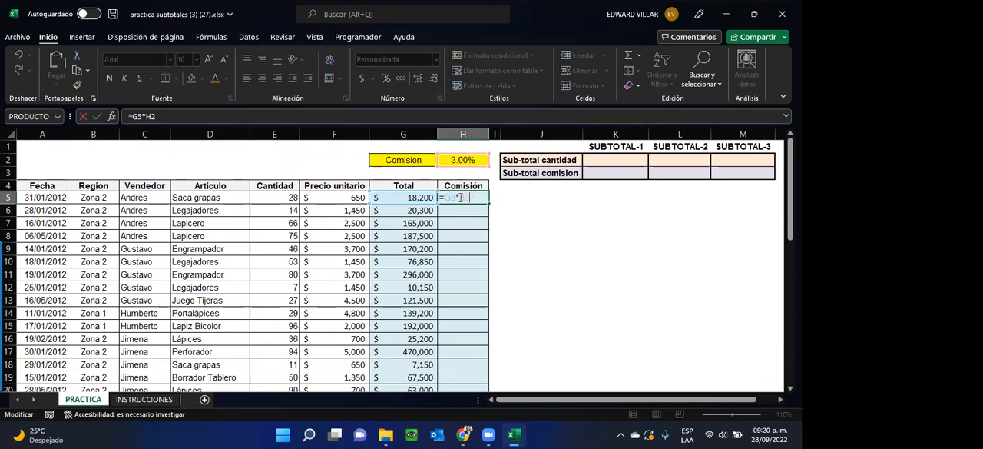
{"action": "left_click_drag", "start_coordinate": [460, 198], "coordinate": [471, 197]}
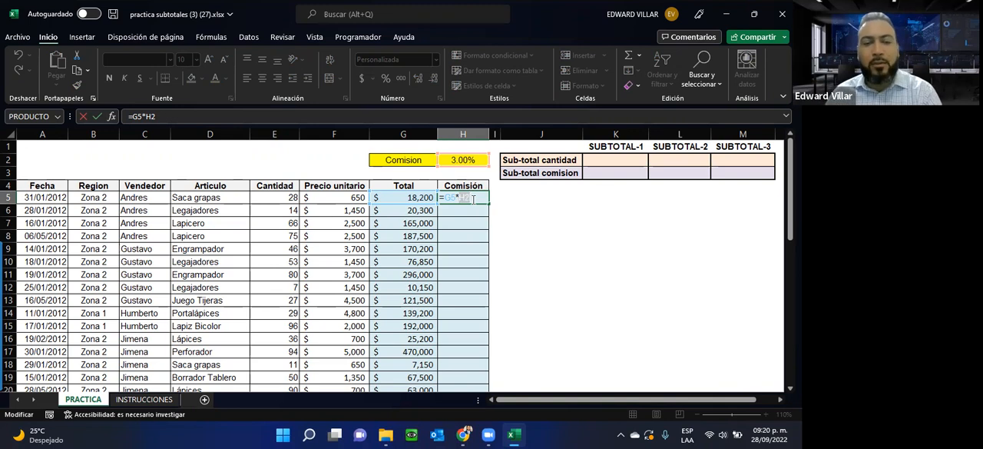
{"action": "key", "text": "F4"}
{"action": "left_click", "coordinate": [476, 266]}
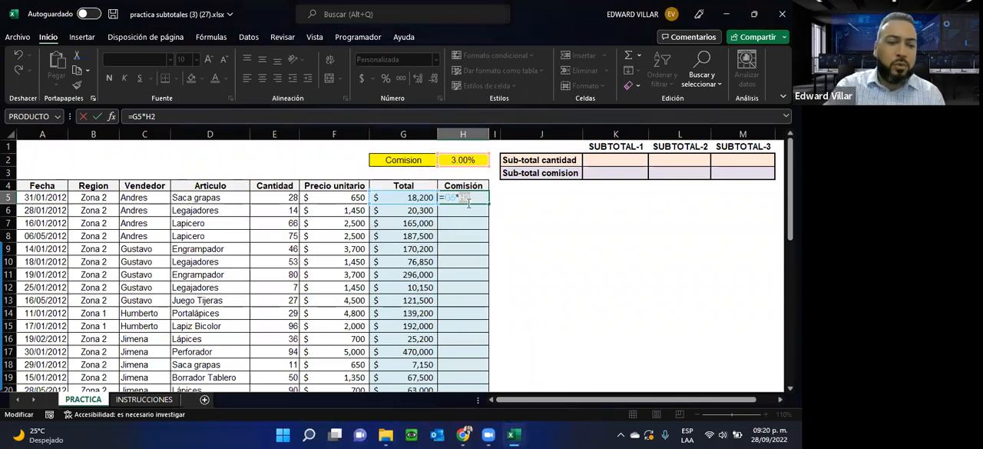
{"action": "key", "text": "F4"}
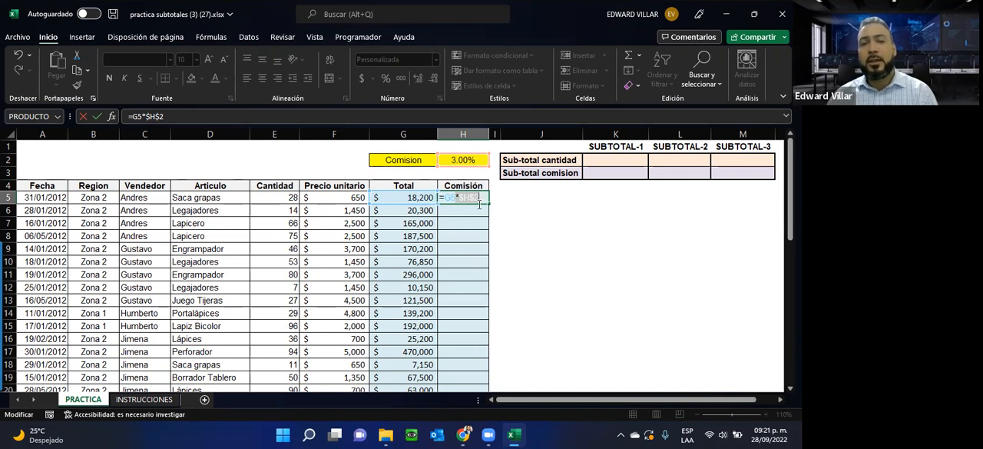
{"action": "double_click", "coordinate": [450, 197]}
{"action": "left_click_drag", "start_coordinate": [457, 197], "coordinate": [484, 197]}
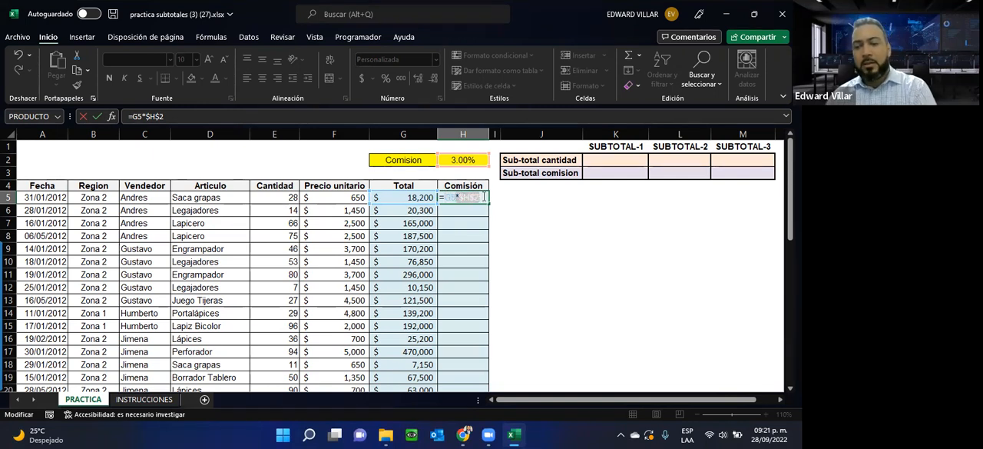
{"action": "key", "text": "Return"}
Step: Fill the H5 commission formula down the whole Comisión column through H47
{"action": "left_click", "coordinate": [474, 197]}
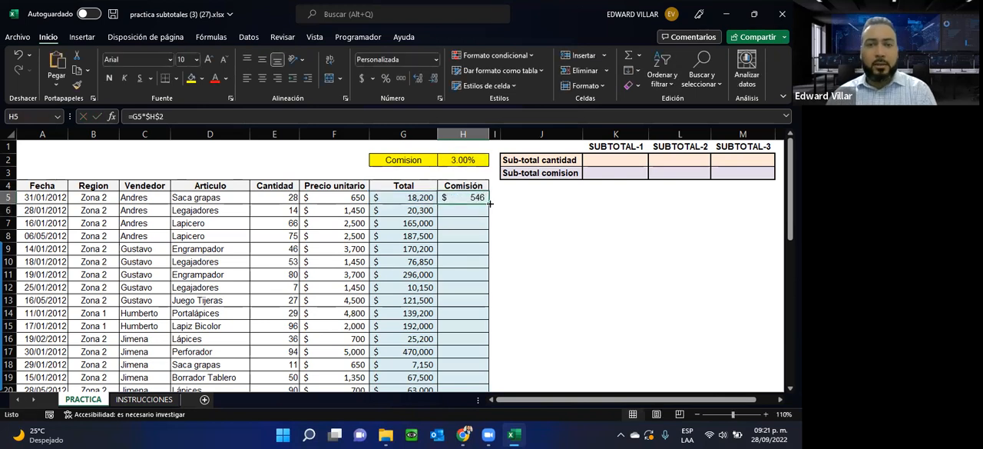
{"action": "double_click", "coordinate": [487, 203]}
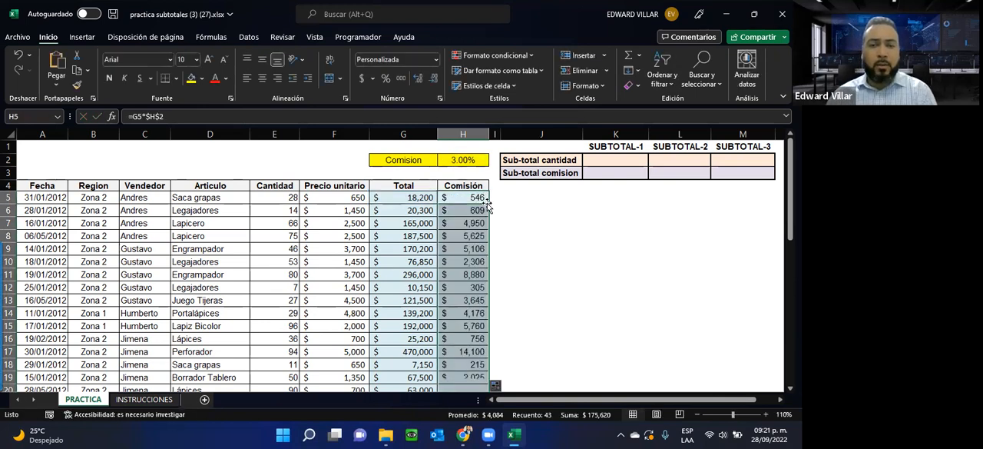
{"action": "scroll", "coordinate": [458, 317], "scroll_direction": "down", "scroll_amount": 12}
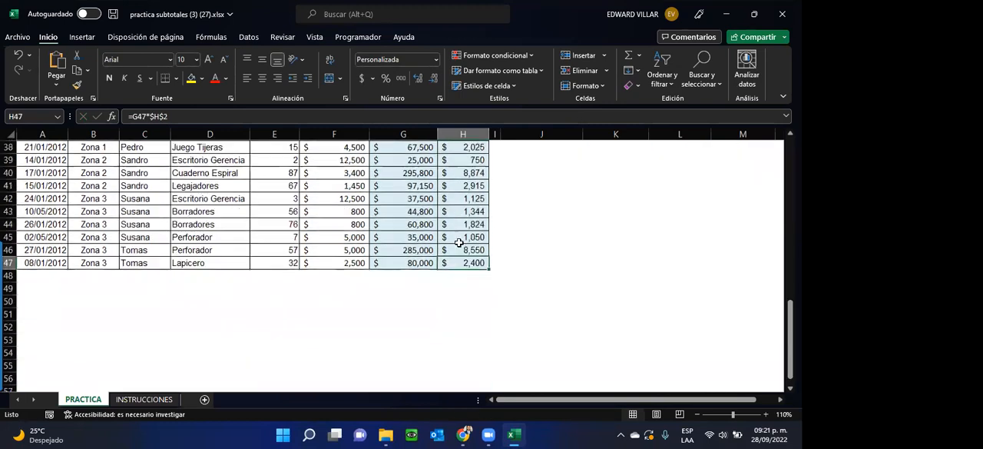
Step: Check which Total and rate cells the commission formula in H46 refers to
{"action": "double_click", "coordinate": [458, 249]}
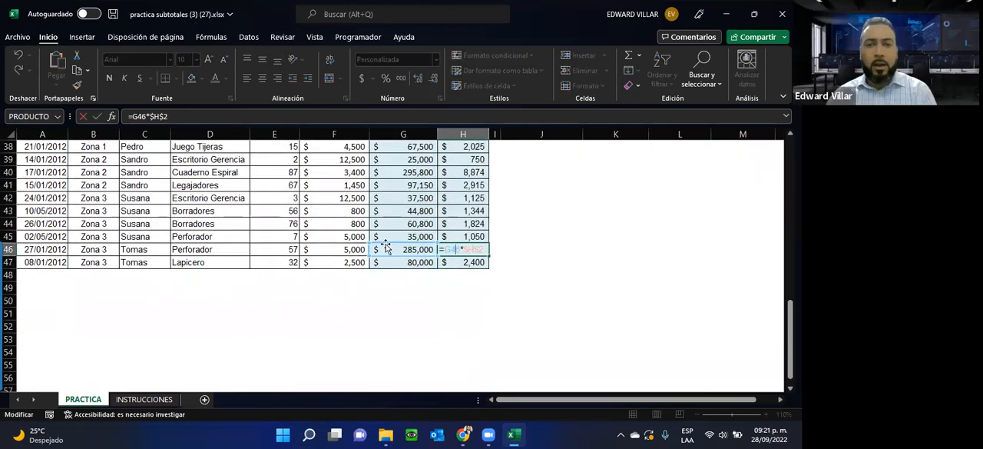
{"action": "scroll", "coordinate": [412, 248], "scroll_direction": "up", "scroll_amount": 12}
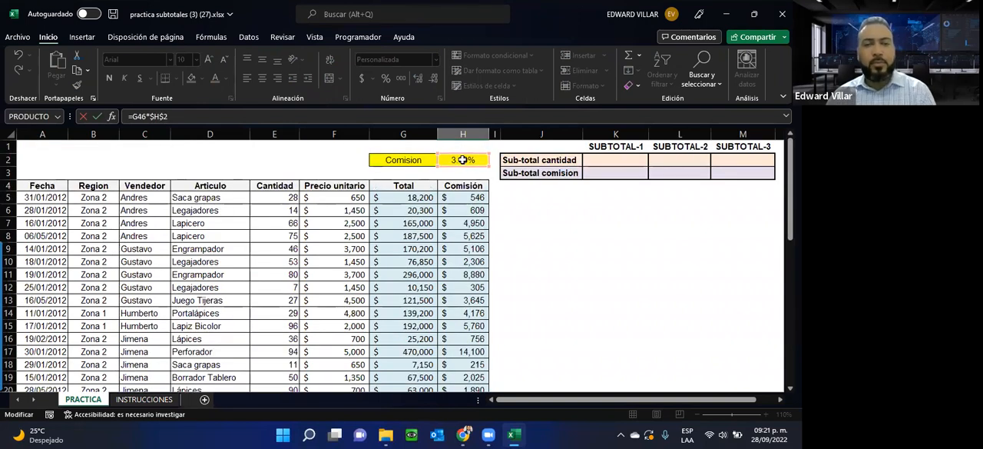
{"action": "key", "text": "ctrl+Return"}
{"action": "scroll", "coordinate": [463, 160], "scroll_direction": "down", "scroll_amount": 5}
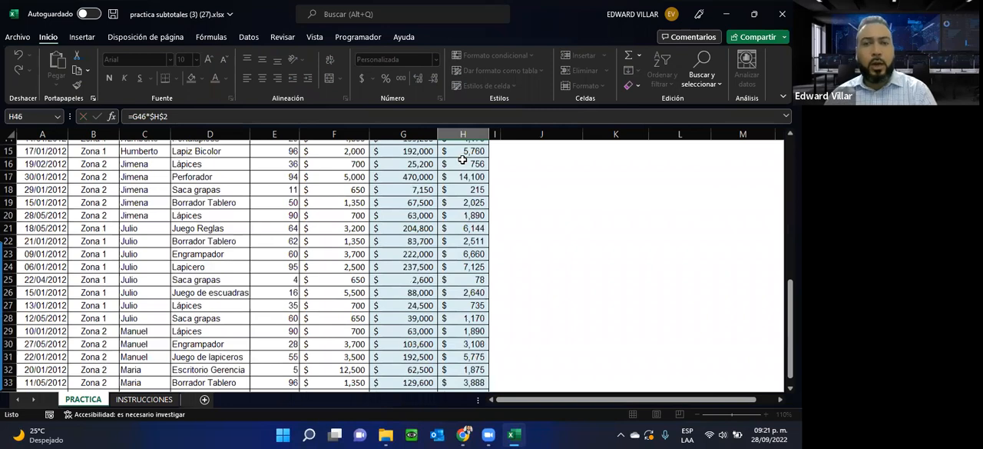
{"action": "scroll", "coordinate": [463, 160], "scroll_direction": "up", "scroll_amount": 5}
Step: Set the commission rate in H2 to 4%
{"action": "left_click", "coordinate": [463, 160]}
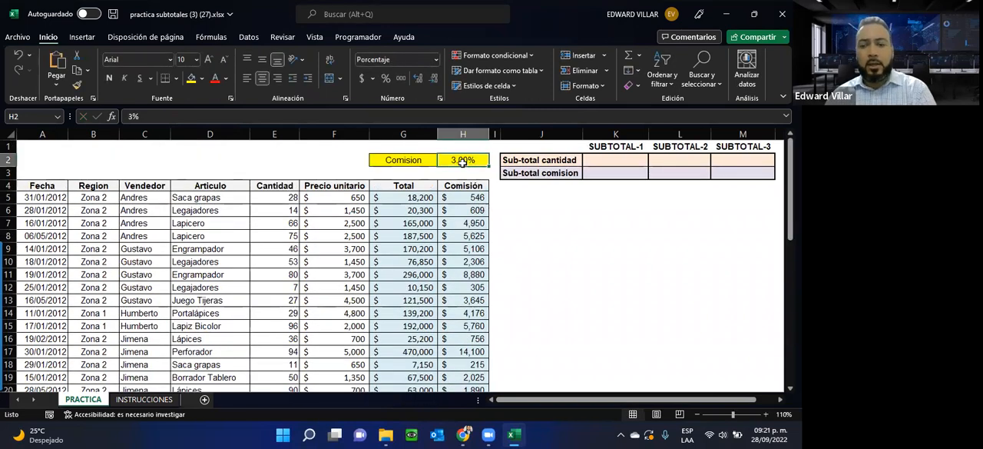
{"action": "type", "text": "4"}
{"action": "key", "text": "Return"}
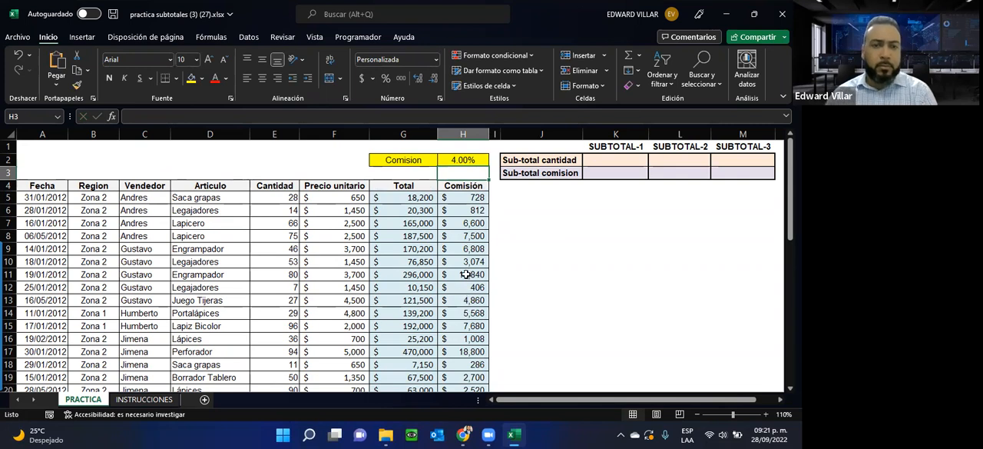
Step: Review the remaining steps on the INSTRUCCIONES sheet and the subtotal cells K2:M3 on the PRACTICA sheet
{"action": "left_click", "coordinate": [234, 429]}
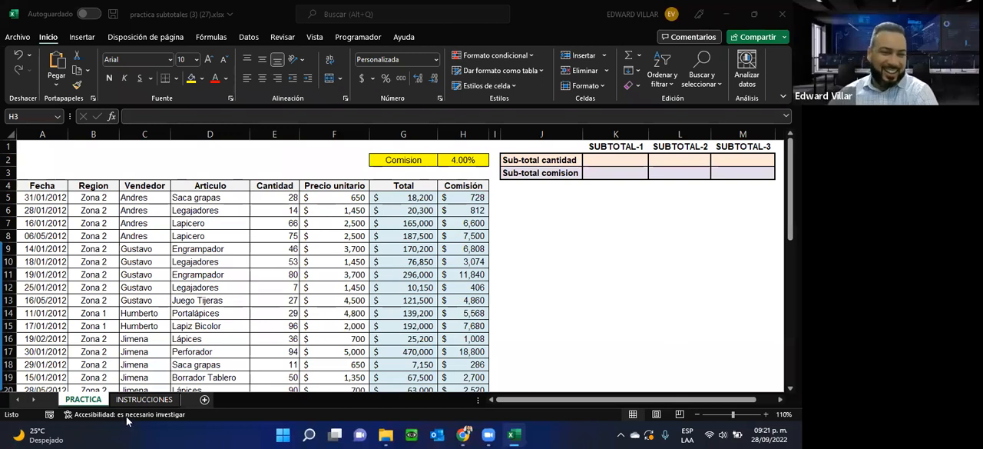
{"action": "left_click", "coordinate": [138, 400]}
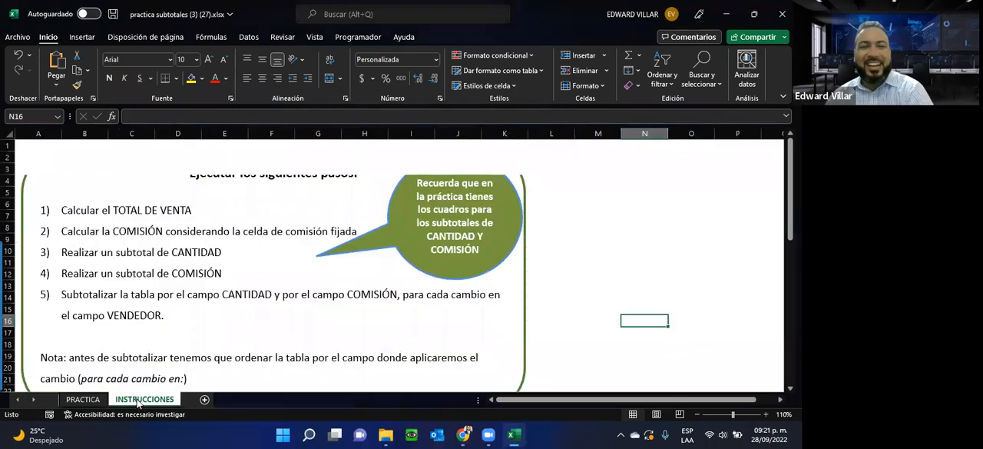
{"action": "left_click", "coordinate": [93, 400]}
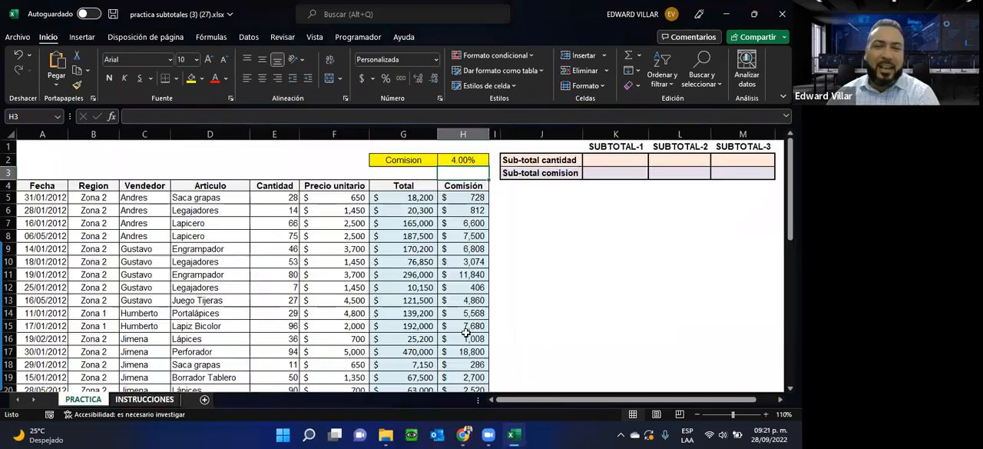
{"action": "scroll", "coordinate": [492, 285], "scroll_direction": "down", "scroll_amount": 4}
{"action": "scroll", "coordinate": [488, 288], "scroll_direction": "up", "scroll_amount": 4}
{"action": "left_click_drag", "start_coordinate": [604, 156], "coordinate": [720, 177]}
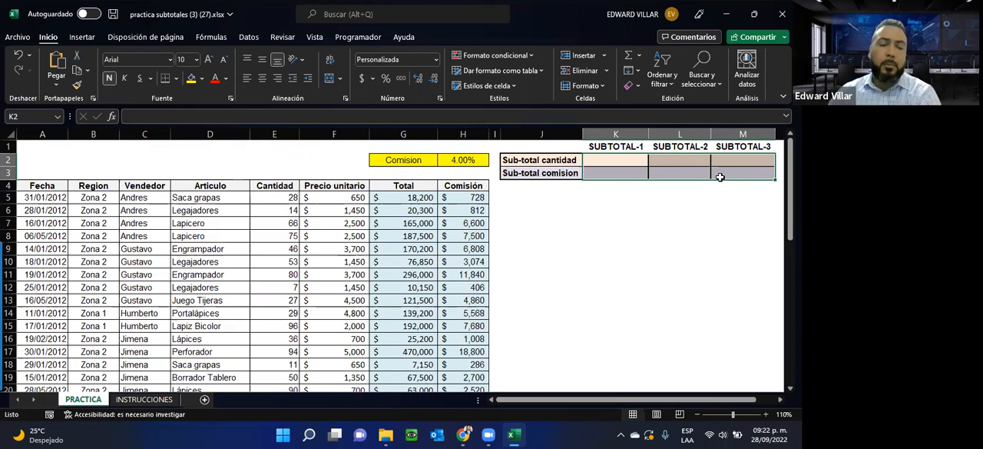
{"action": "left_click", "coordinate": [145, 400]}
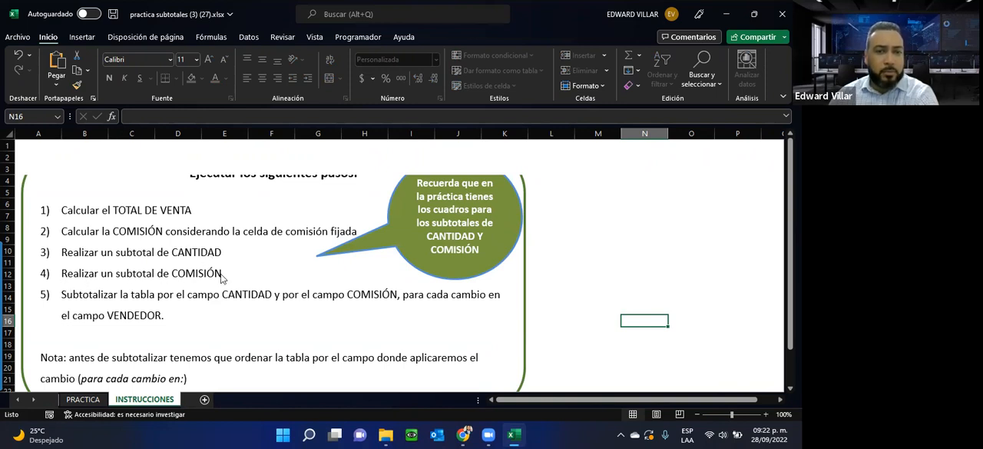
{"action": "left_click", "coordinate": [96, 398]}
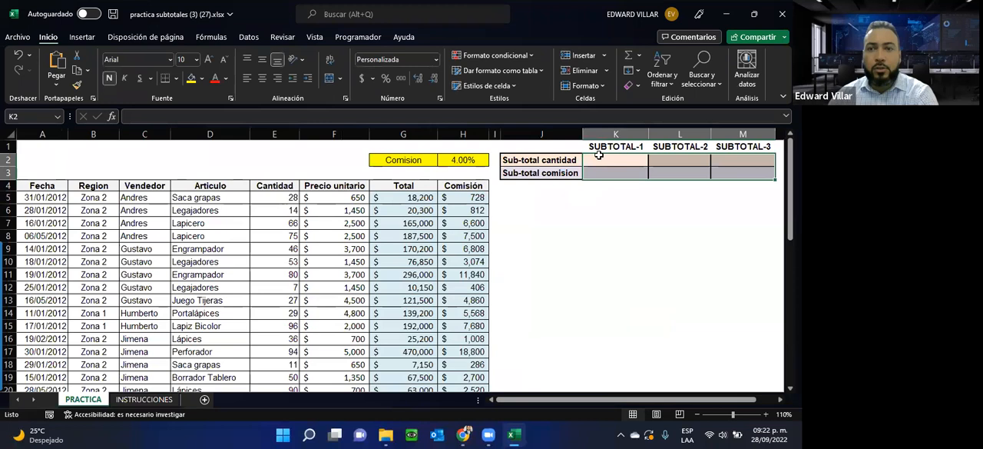
Step: Insert a SUMA function in K2 that totals the Cantidad range E5:E47 as SUBTOTAL-1
{"action": "left_click", "coordinate": [599, 159]}
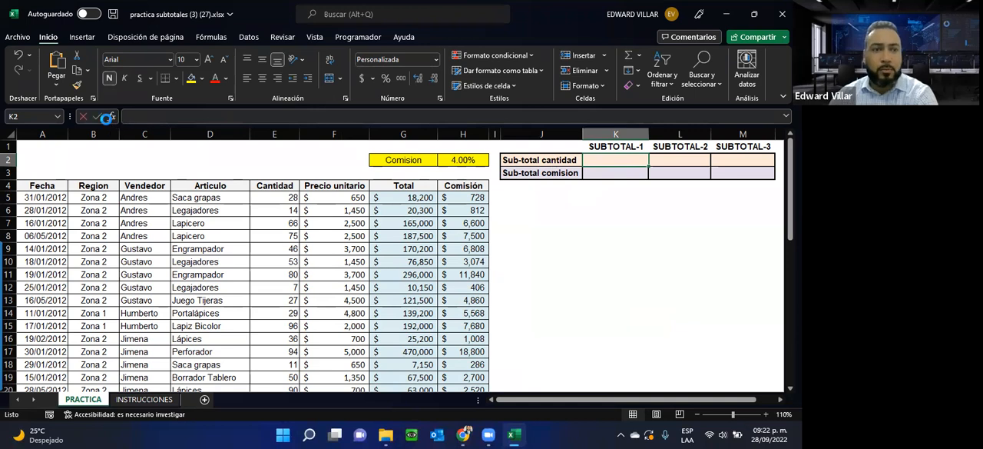
{"action": "left_click", "coordinate": [111, 116]}
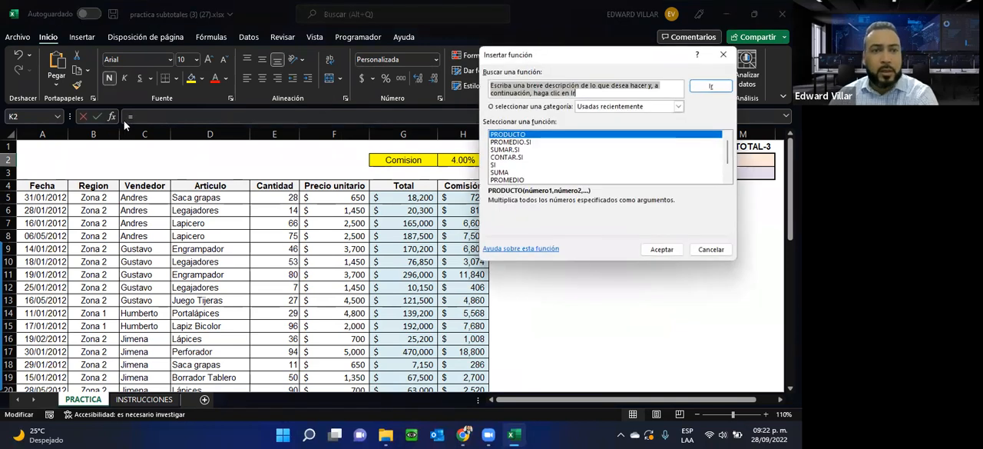
{"action": "left_click", "coordinate": [514, 172]}
{"action": "left_click", "coordinate": [657, 252]}
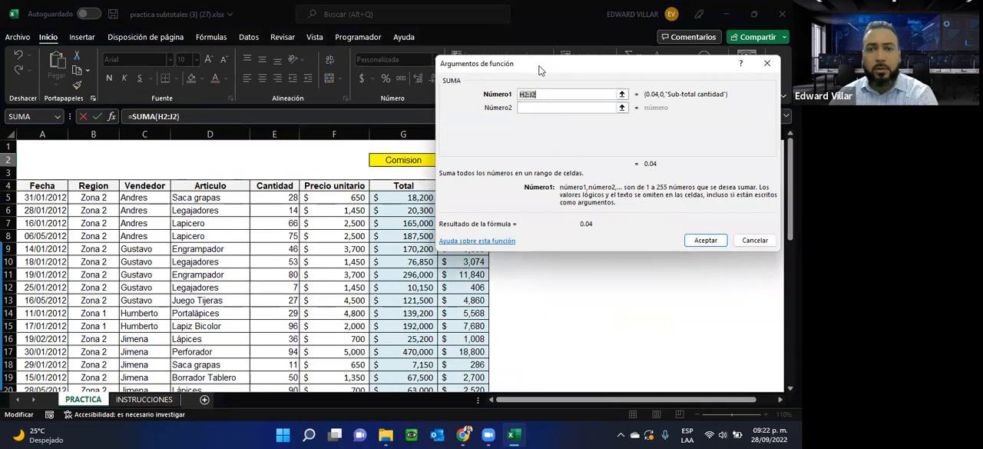
{"action": "left_click_drag", "start_coordinate": [539, 71], "coordinate": [596, 209]}
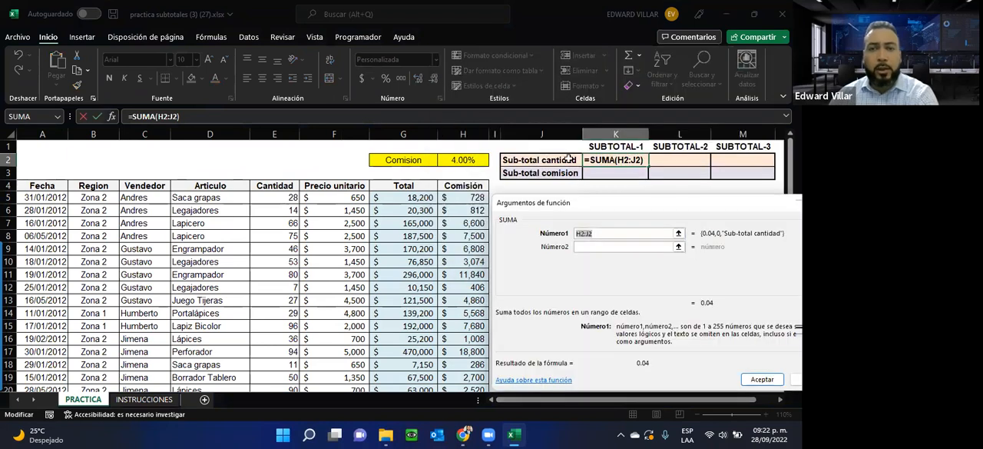
{"action": "left_click_drag", "start_coordinate": [276, 197], "coordinate": [273, 365]}
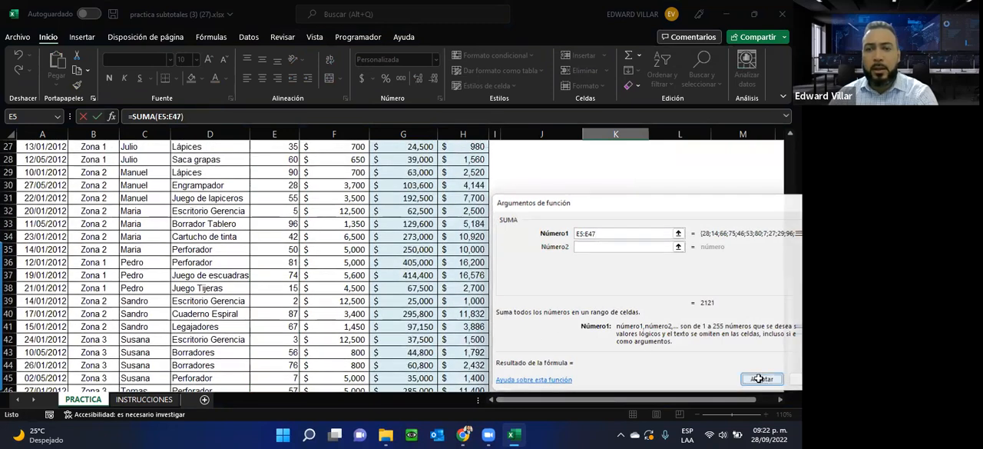
{"action": "left_click", "coordinate": [761, 379]}
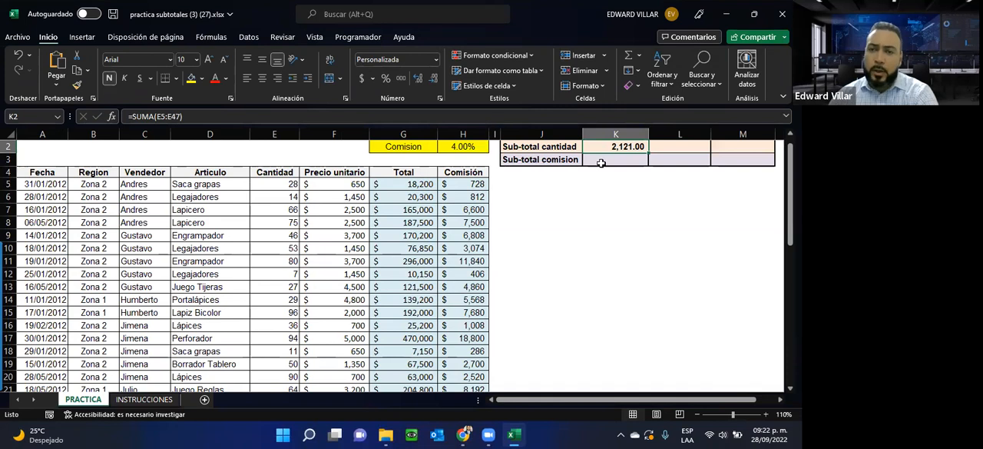
Step: Insert a SUMA function in K3 that totals the Comisión range H5:H47 as SUBTOTAL-1
{"action": "left_click", "coordinate": [603, 163]}
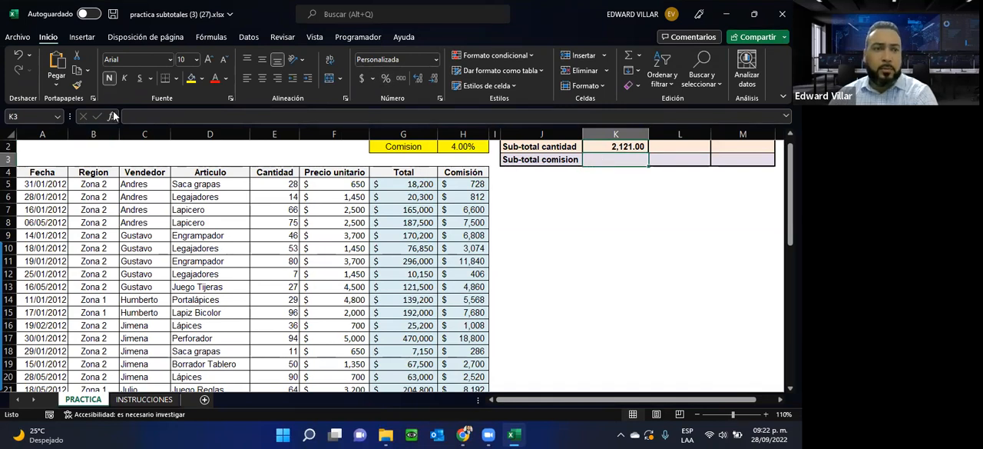
{"action": "left_click", "coordinate": [114, 115]}
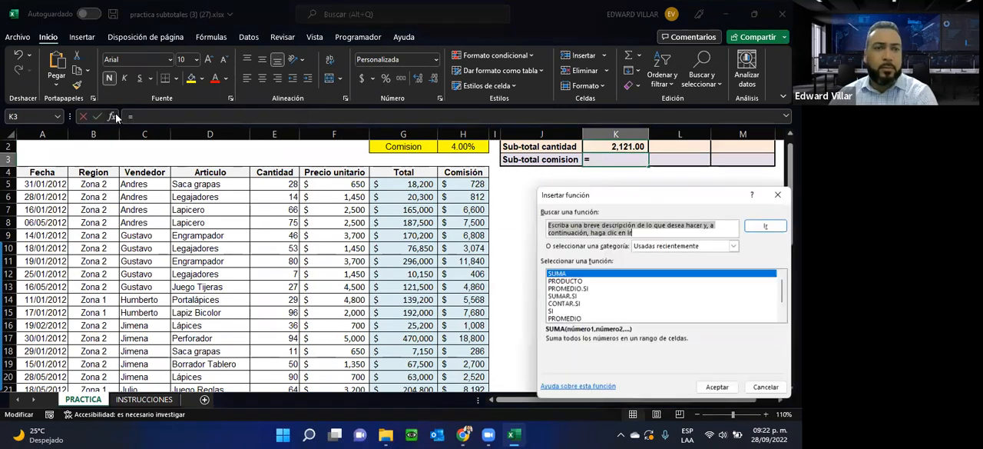
{"action": "left_click", "coordinate": [718, 388]}
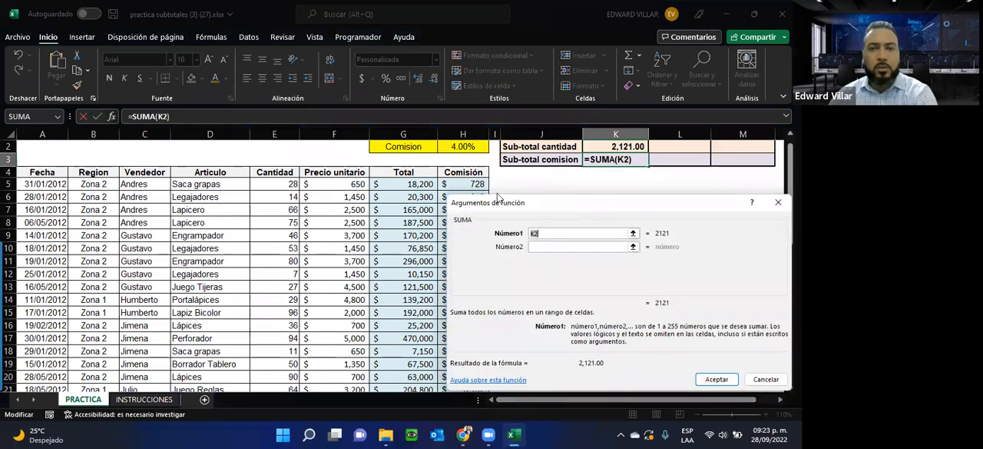
{"action": "left_click_drag", "start_coordinate": [469, 183], "coordinate": [456, 375]}
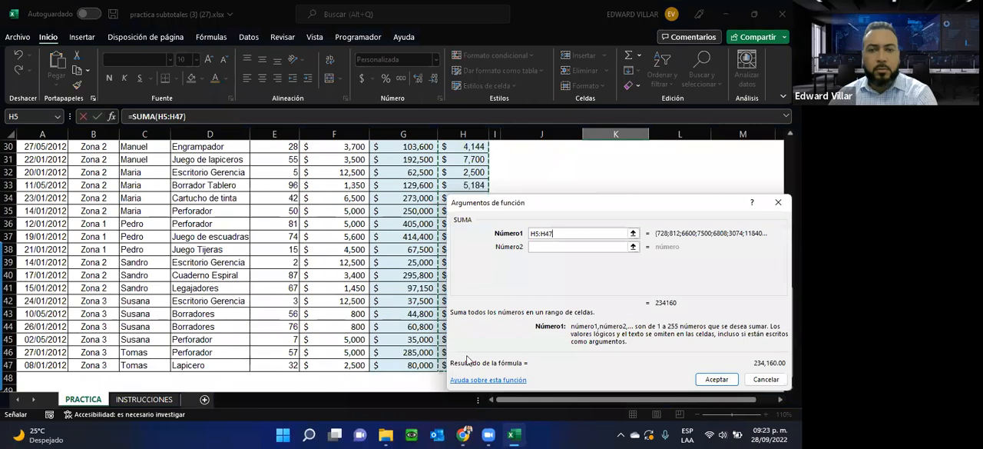
{"action": "left_click", "coordinate": [713, 379]}
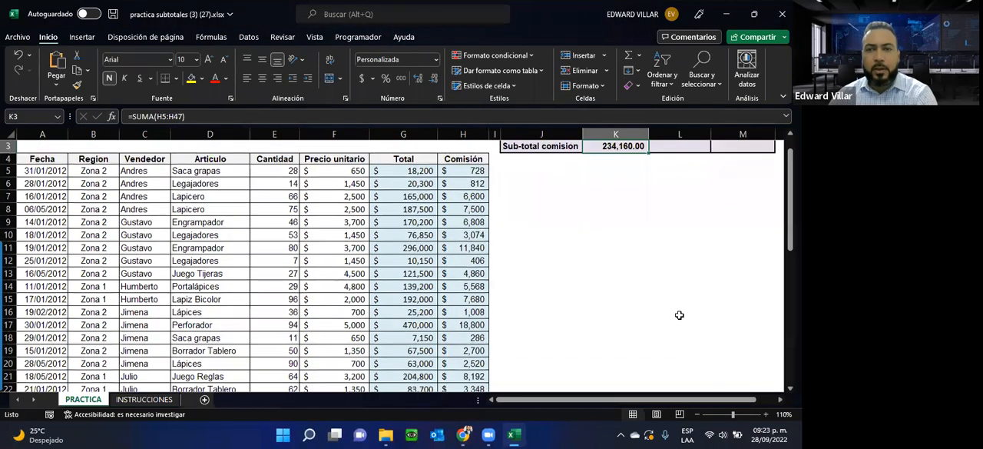
{"action": "scroll", "coordinate": [630, 285], "scroll_direction": "up", "scroll_amount": 1}
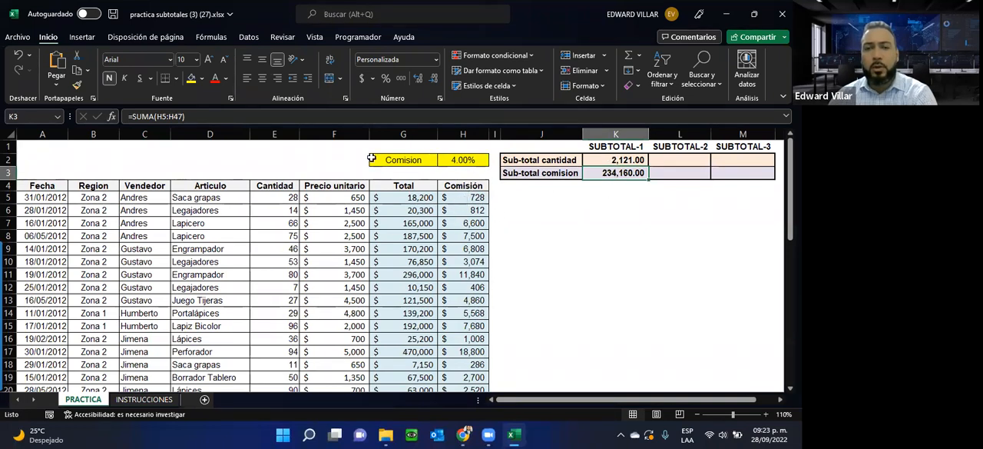
{"action": "left_click", "coordinate": [729, 262]}
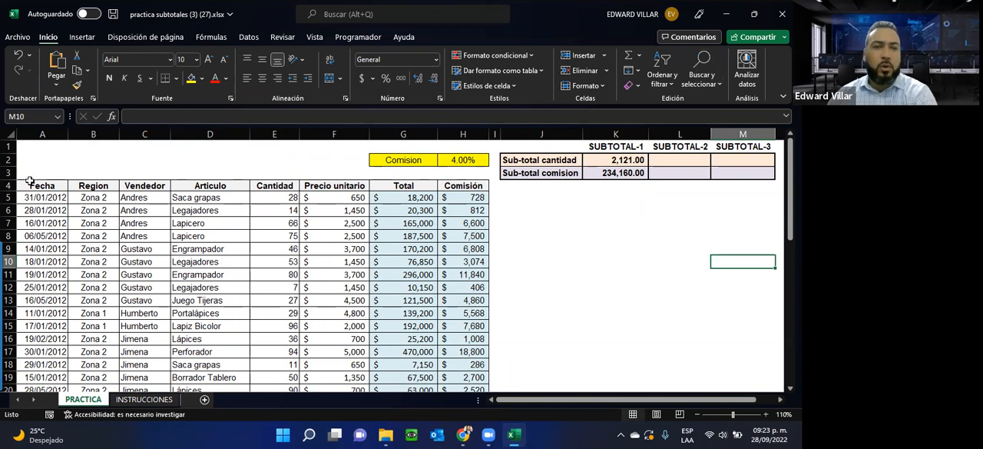
Step: Start a SUBTOTALES formula in L2 for the Cantidad SUBTOTAL-2, choosing 9 - SUMA as its function number
{"action": "left_click", "coordinate": [673, 159]}
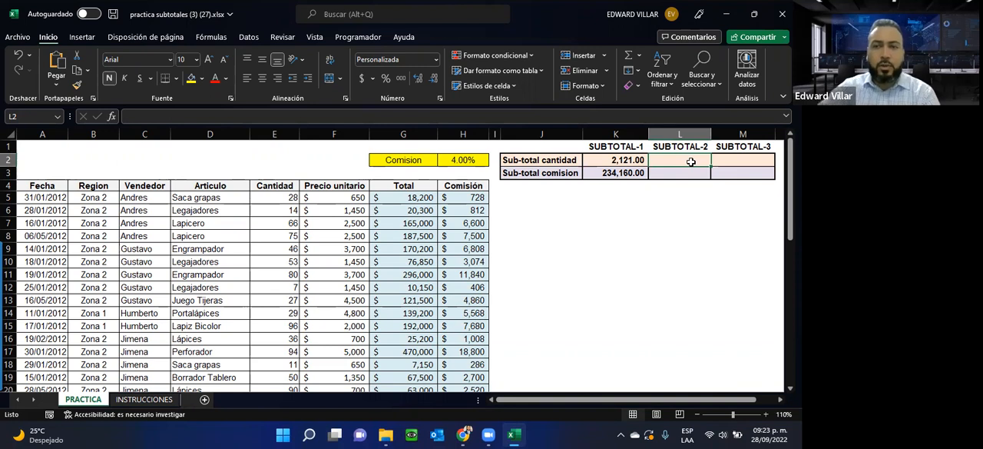
{"action": "type", "text": "=S"}
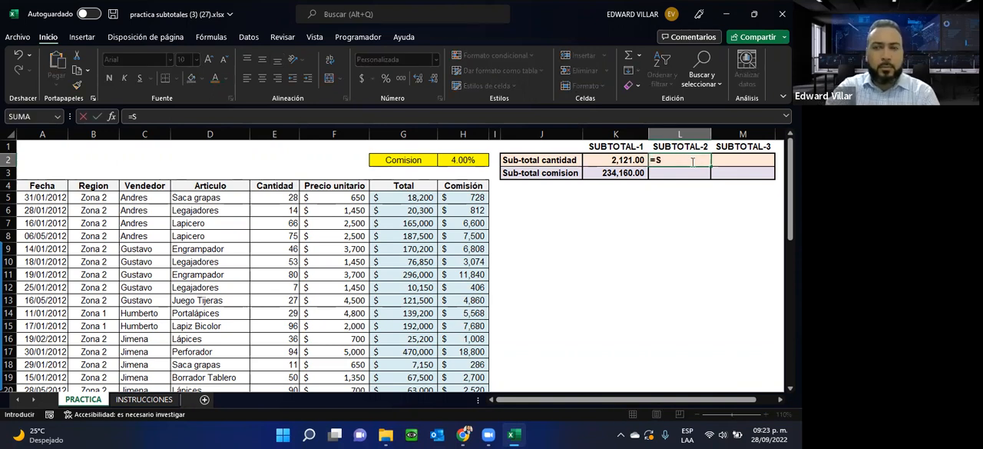
{"action": "type", "text": "UB"}
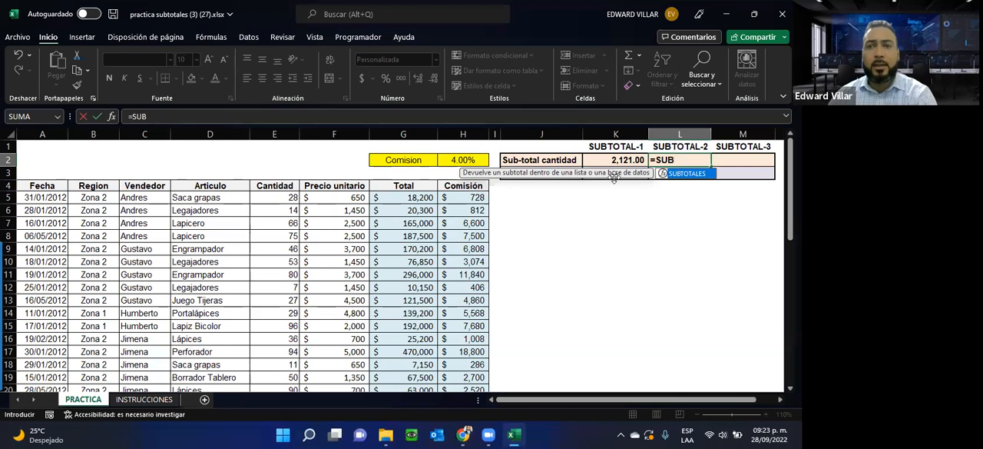
{"action": "double_click", "coordinate": [689, 174]}
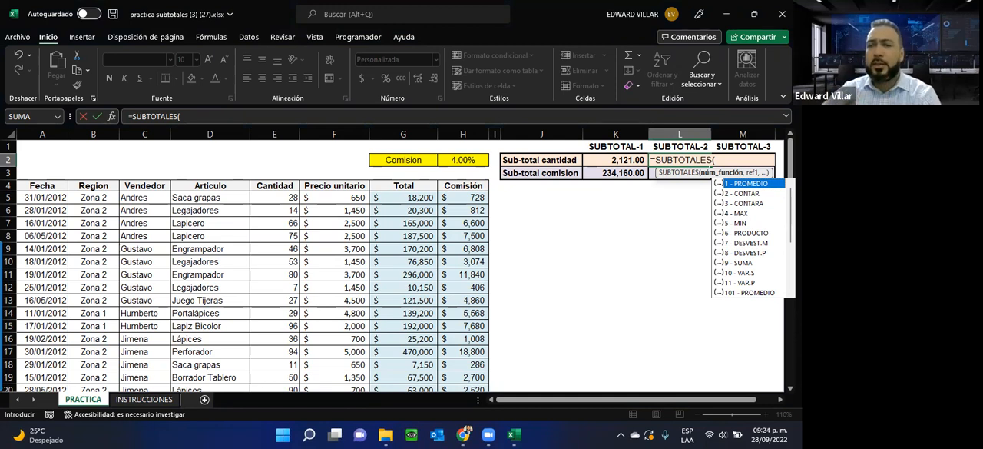
{"action": "left_click", "coordinate": [734, 263]}
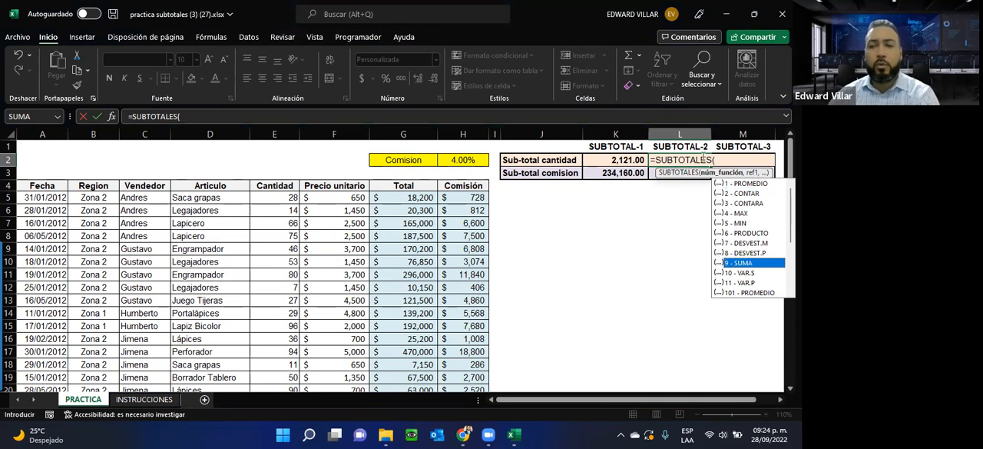
{"action": "scroll", "coordinate": [746, 284], "scroll_direction": "down", "scroll_amount": 3}
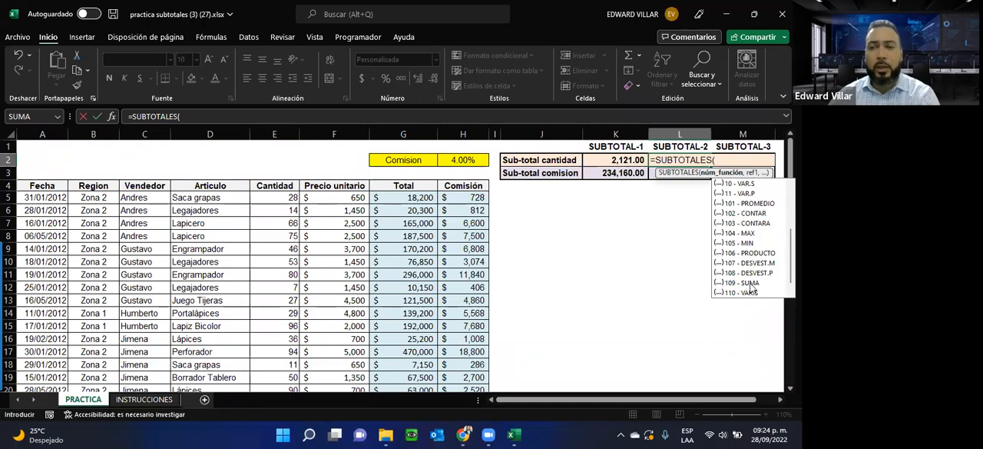
{"action": "scroll", "coordinate": [751, 288], "scroll_direction": "up", "scroll_amount": 2}
{"action": "left_click", "coordinate": [744, 233]}
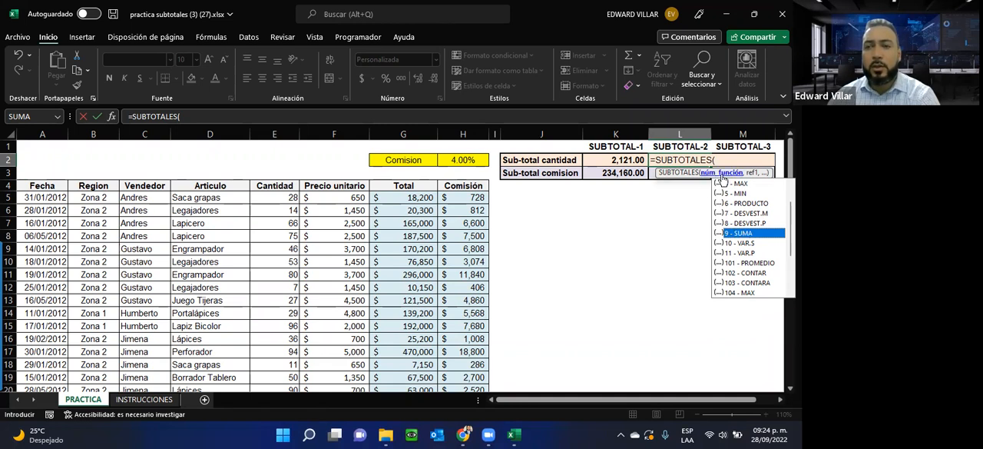
{"action": "double_click", "coordinate": [737, 233]}
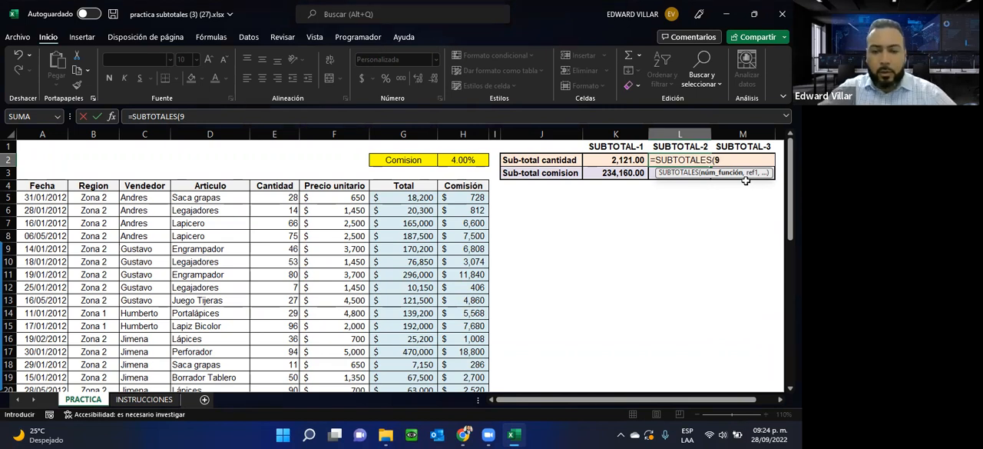
Step: Complete the SUBTOTALES formula in L2 with the Cantidad range E5:E47 as its reference
{"action": "type", "text": ","}
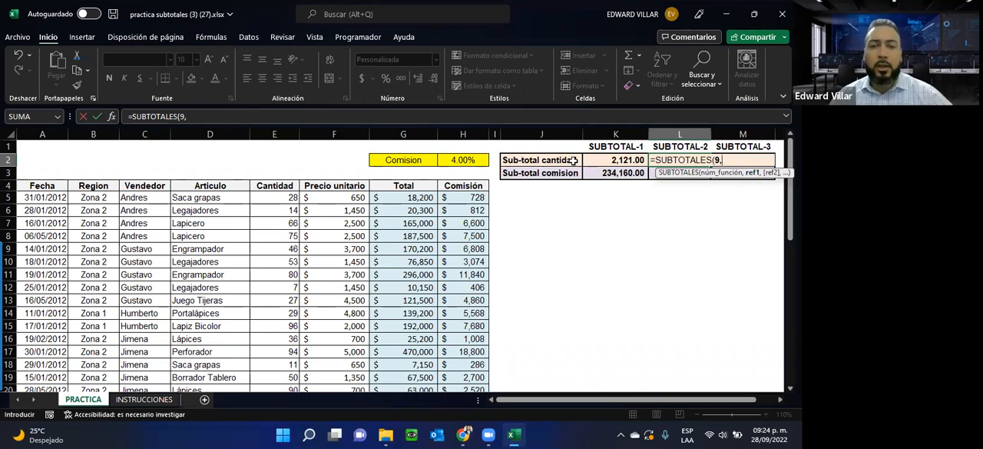
{"action": "left_click_drag", "start_coordinate": [291, 197], "coordinate": [283, 364]}
{"action": "scroll", "coordinate": [598, 300], "scroll_direction": "up", "scroll_amount": 9}
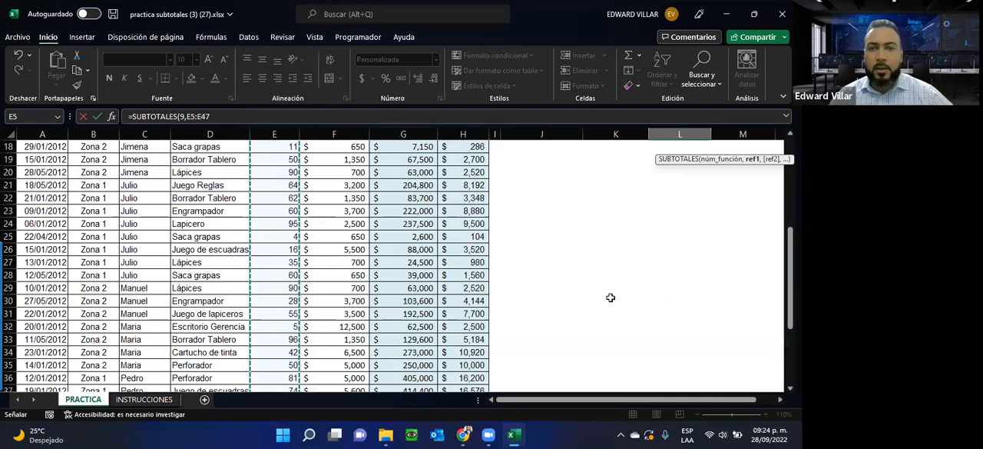
{"action": "scroll", "coordinate": [613, 296], "scroll_direction": "up", "scroll_amount": 1}
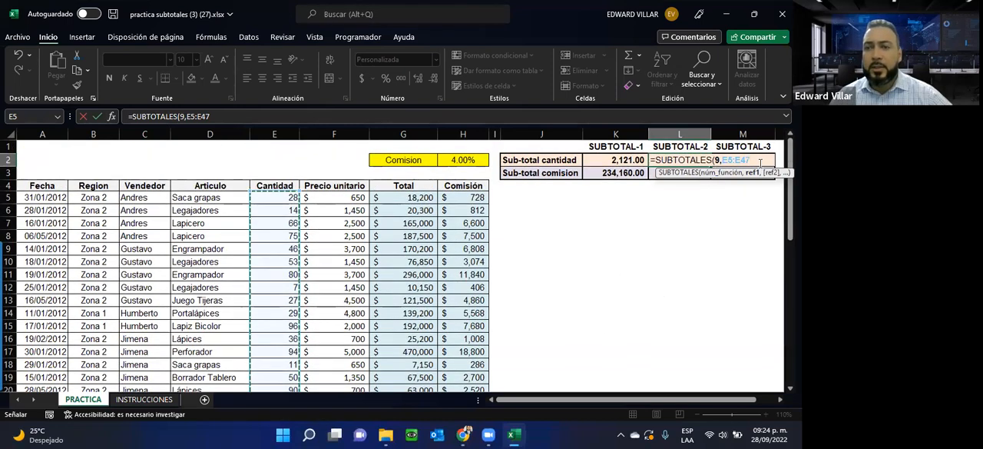
{"action": "type", "text": ")"}
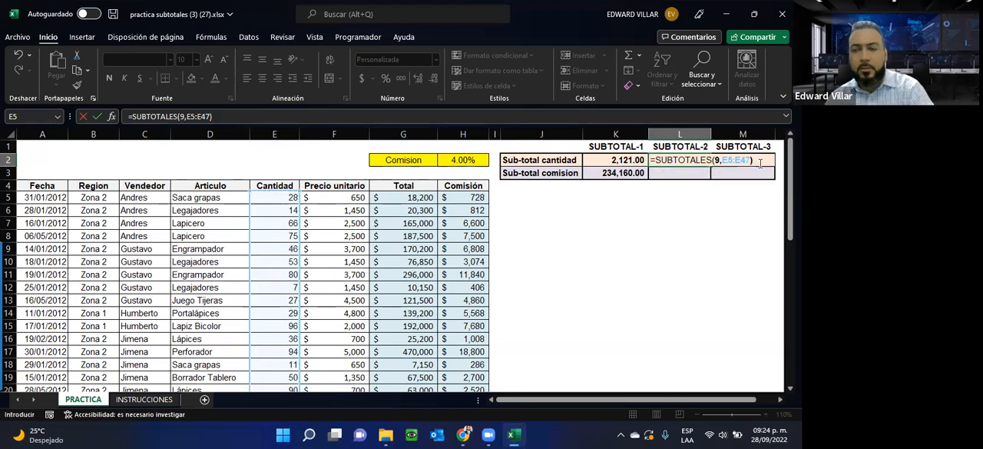
{"action": "key", "text": "Return"}
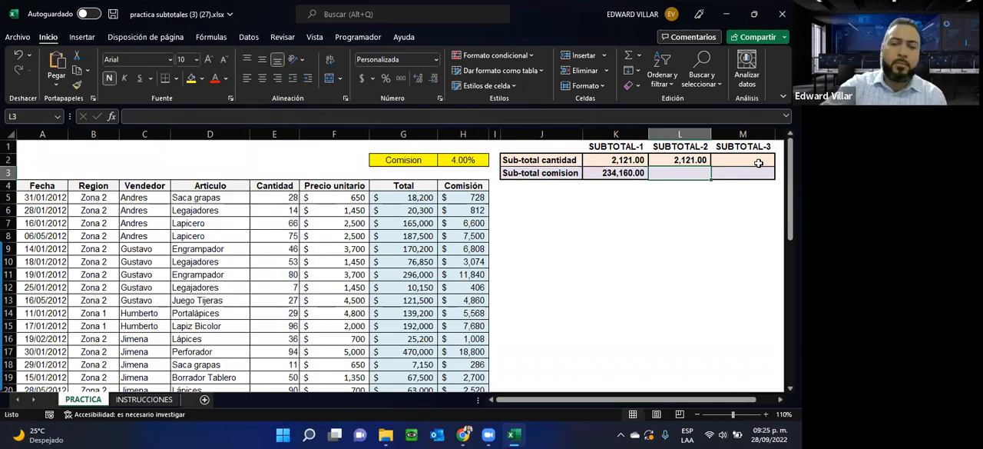
Step: Enter a SUBTOTALES formula in L3 with function 9 - SUMA over the Comisión range H5:H47
{"action": "type", "text": "=SU"}
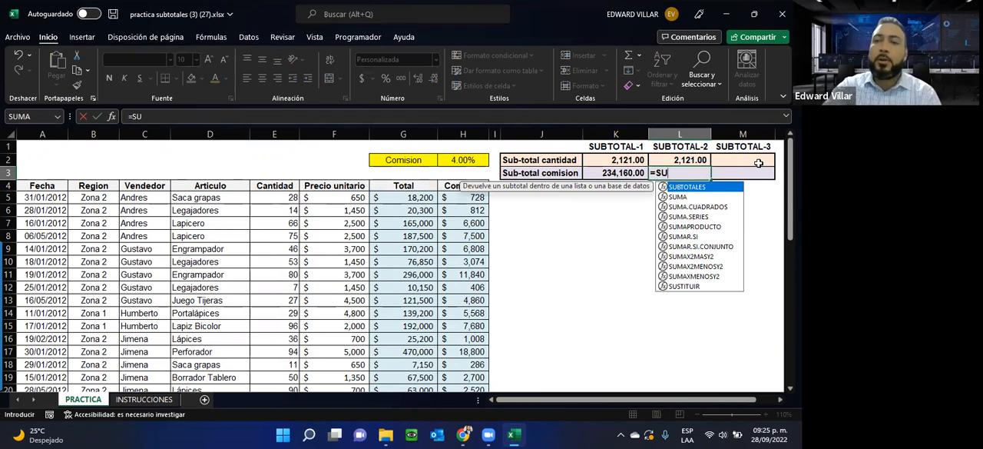
{"action": "key", "text": "Return"}
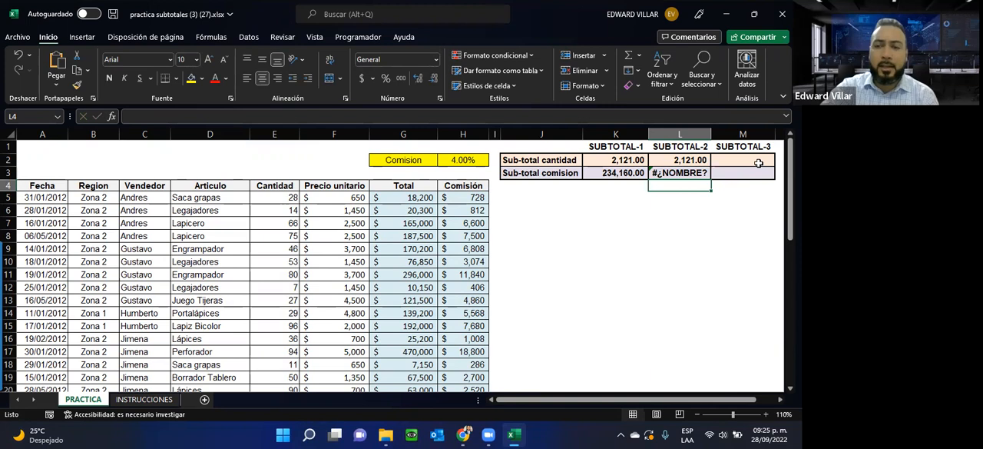
{"action": "double_click", "coordinate": [677, 174]}
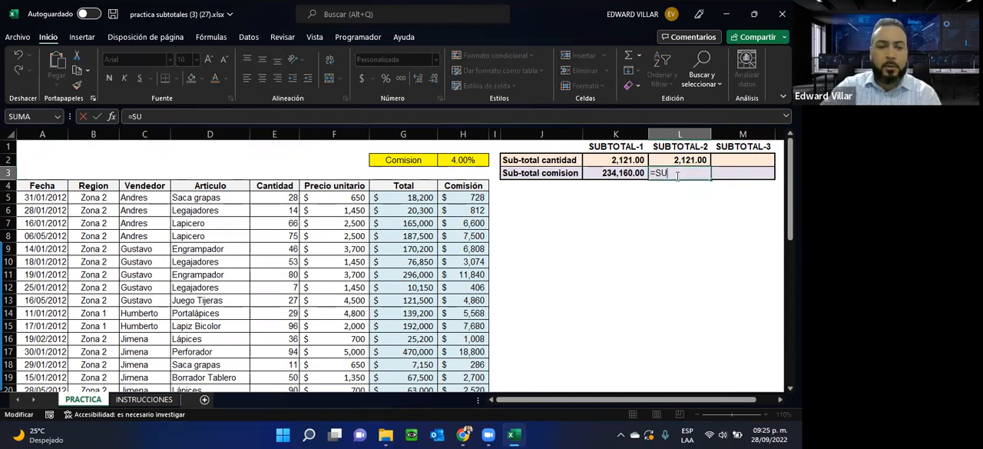
{"action": "type", "text": "B"}
{"action": "double_click", "coordinate": [691, 188]}
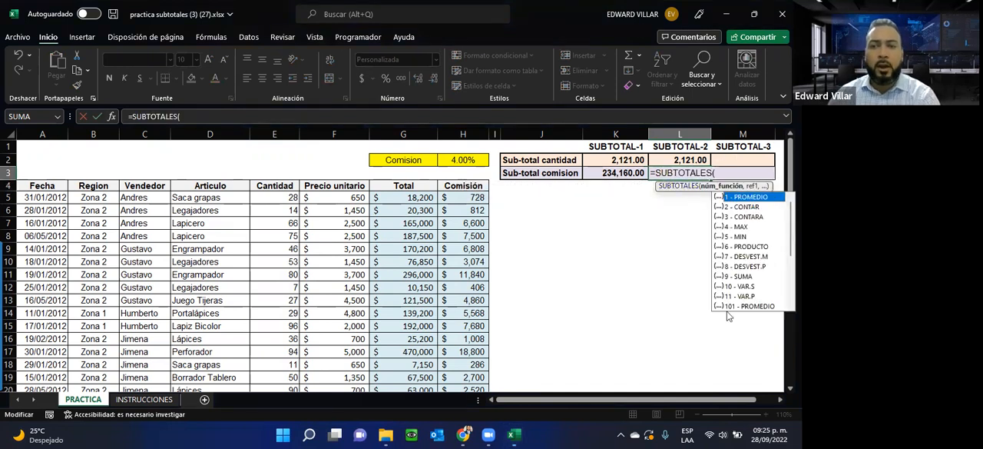
{"action": "double_click", "coordinate": [735, 277]}
{"action": "type", "text": ","}
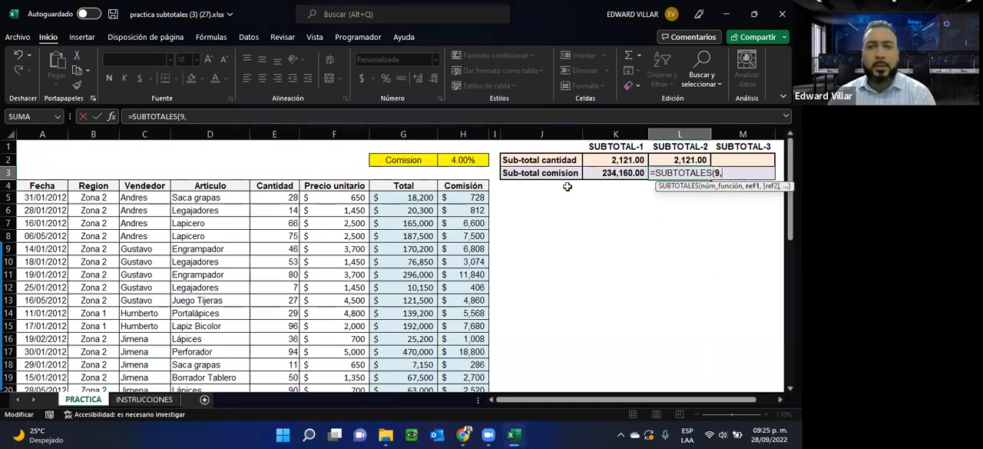
{"action": "left_click_drag", "start_coordinate": [454, 199], "coordinate": [476, 369]}
{"action": "scroll", "coordinate": [647, 203], "scroll_direction": "up", "scroll_amount": 10}
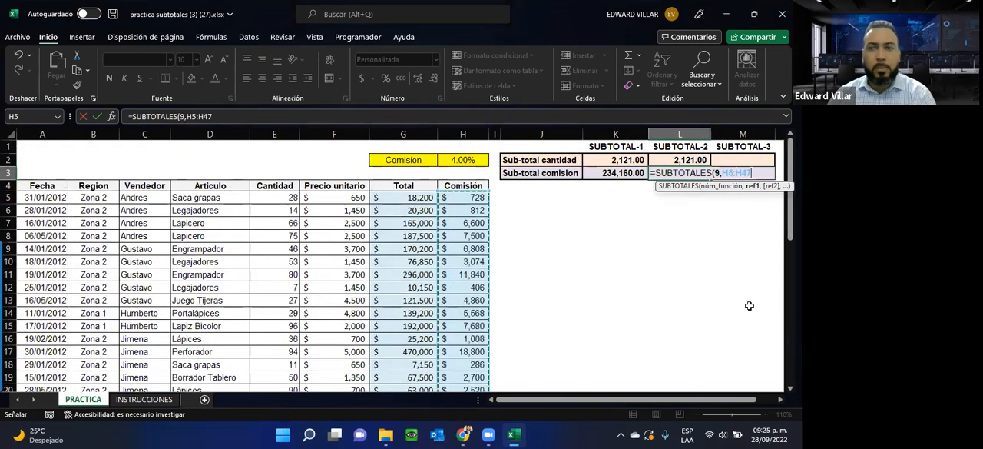
{"action": "type", "text": ")"}
{"action": "key", "text": "Return"}
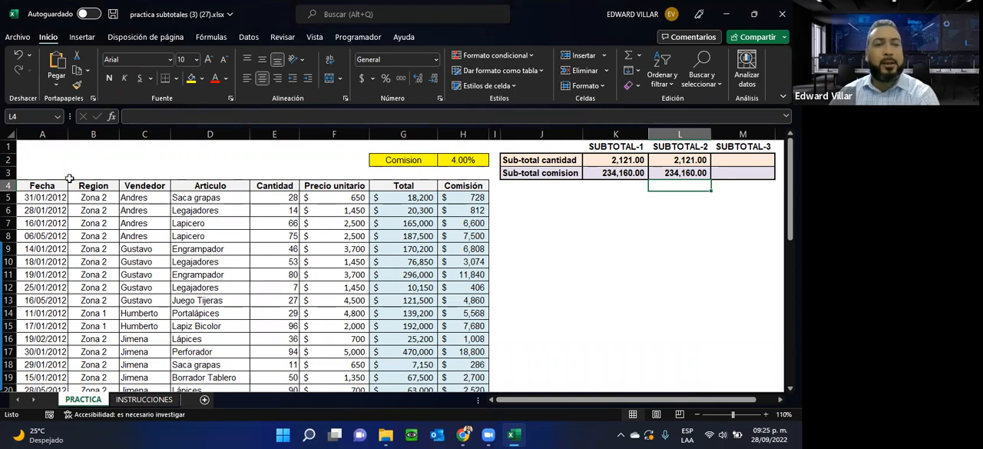
Step: Add filters to the table's header row A4:H4, from Fecha to Comisión
{"action": "left_click_drag", "start_coordinate": [65, 185], "coordinate": [471, 190]}
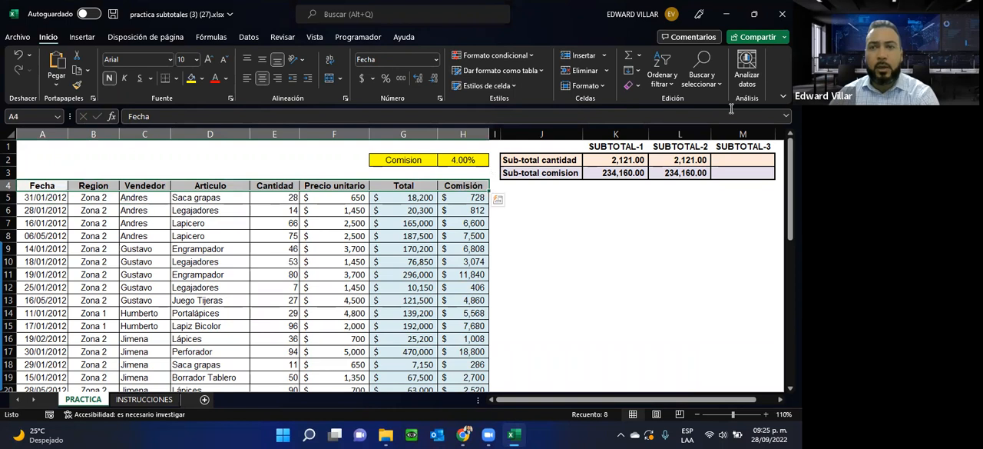
{"action": "left_click", "coordinate": [662, 76]}
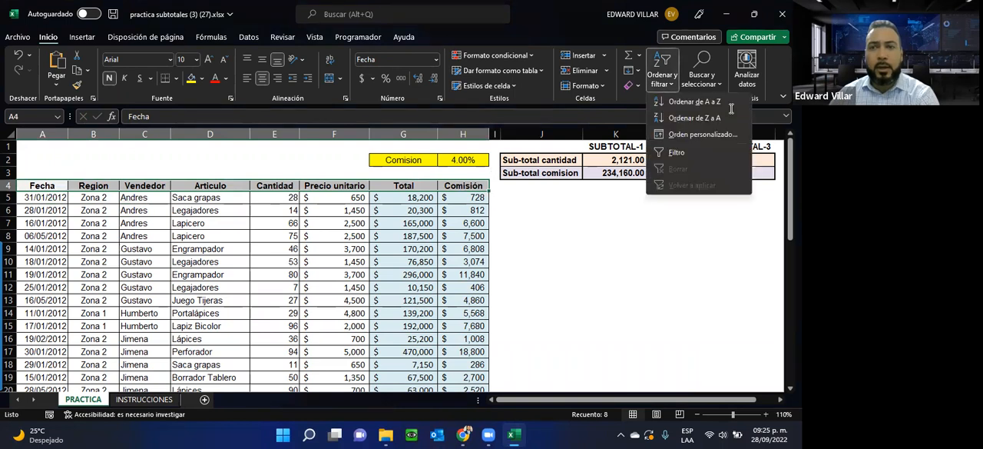
{"action": "left_click", "coordinate": [664, 152]}
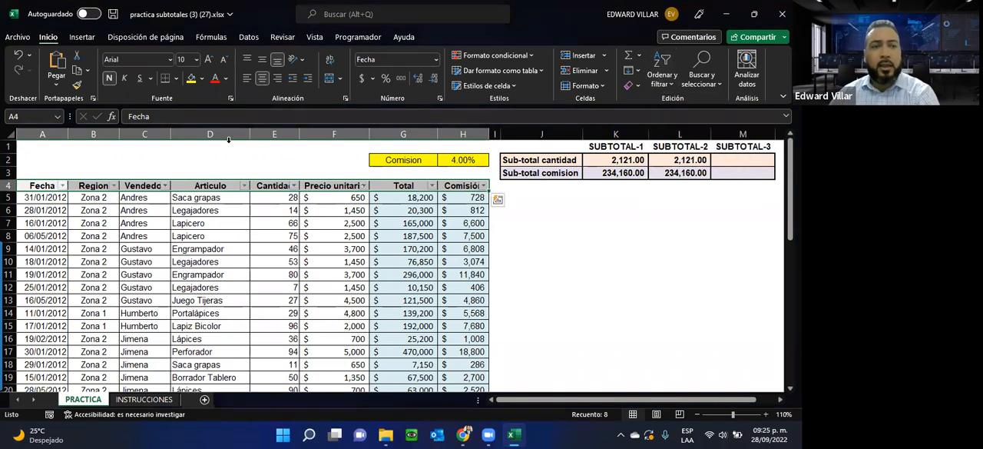
{"action": "left_click", "coordinate": [191, 160]}
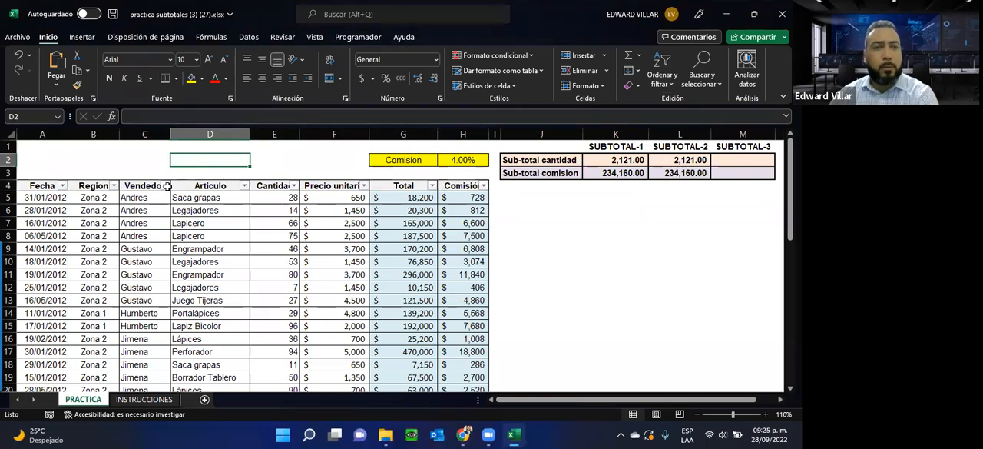
Step: Filter the Vendedor column to only the first seller listed and select the visible Cantidad values E5:E8 to check their sum
{"action": "left_click", "coordinate": [164, 185]}
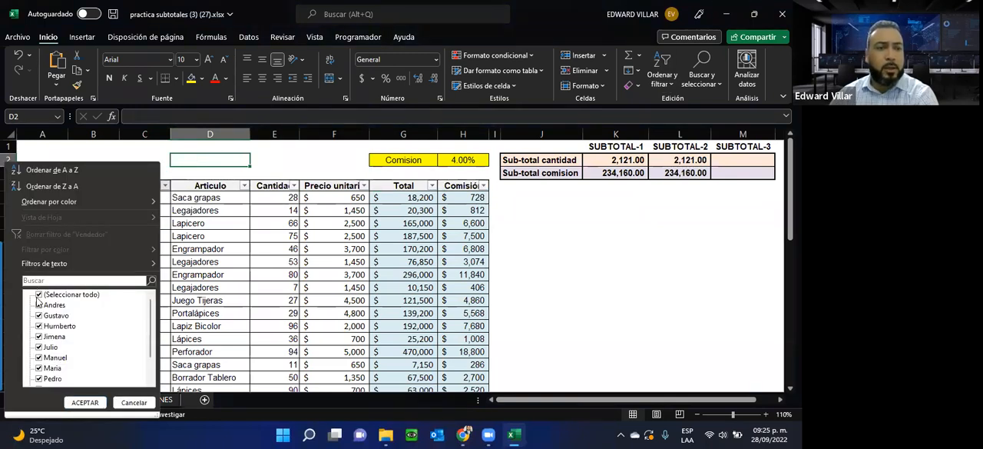
{"action": "left_click", "coordinate": [39, 295]}
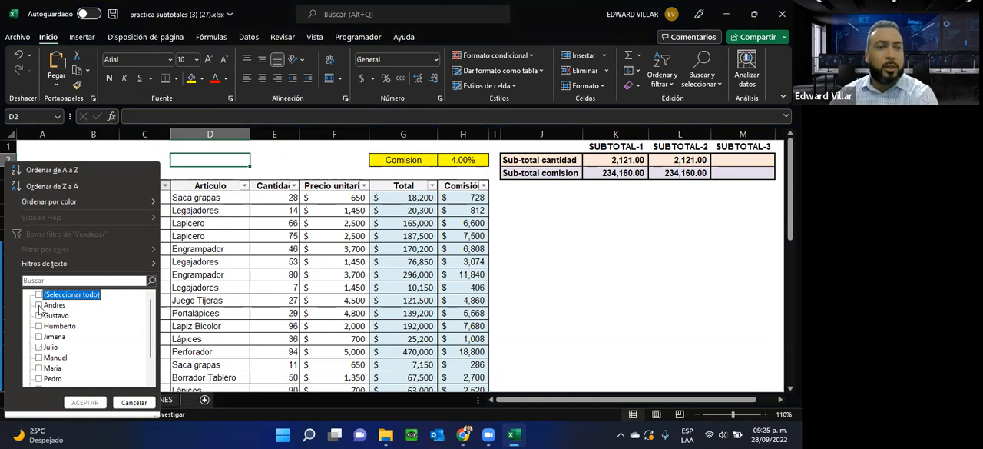
{"action": "left_click", "coordinate": [39, 305]}
{"action": "left_click", "coordinate": [85, 403]}
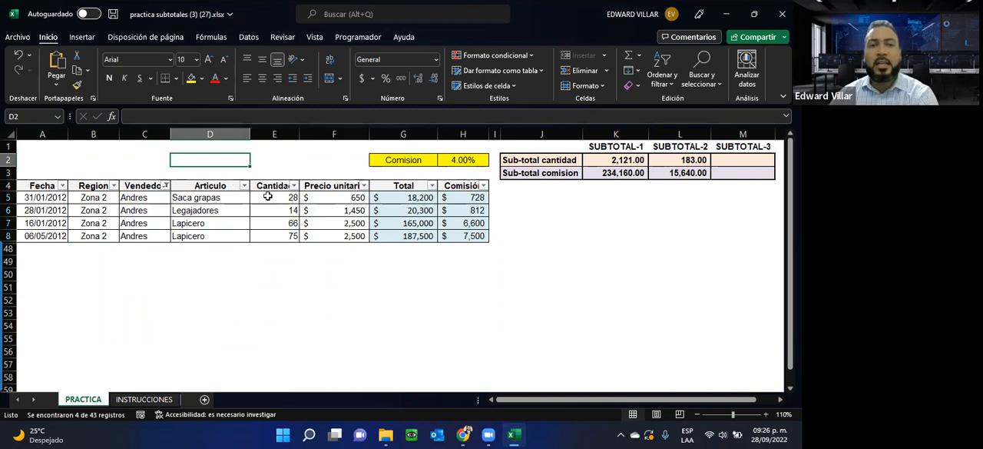
{"action": "left_click_drag", "start_coordinate": [268, 196], "coordinate": [285, 234]}
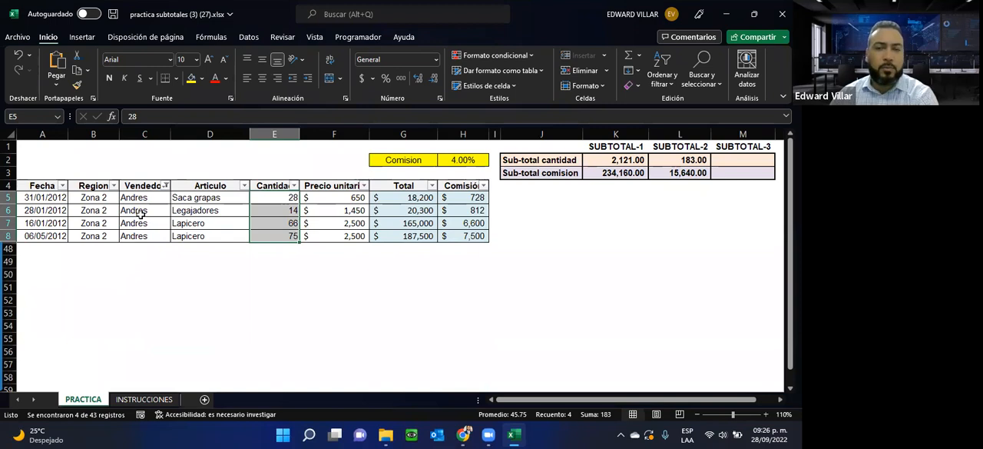
Step: Extend the Vendedor filter to include the second seller listed and select the visible Cantidad values to check their sum against the subtotals
{"action": "left_click", "coordinate": [599, 173]}
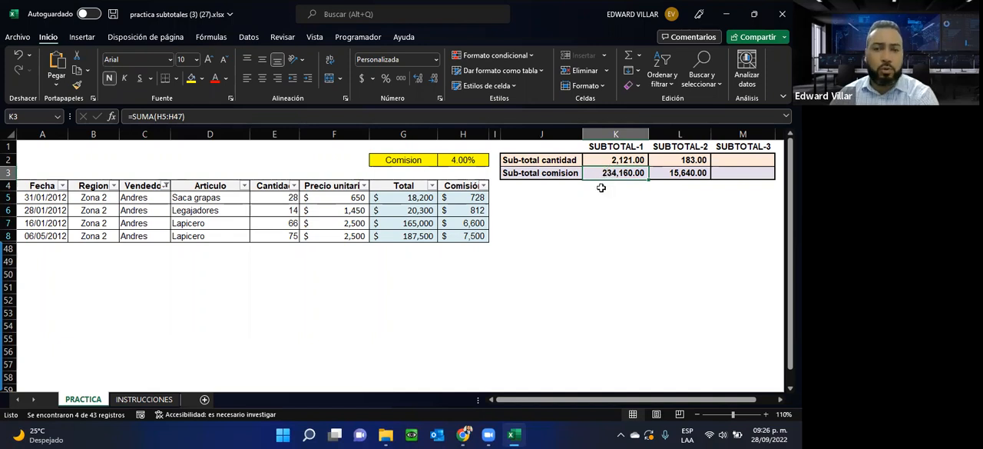
{"action": "left_click", "coordinate": [679, 164]}
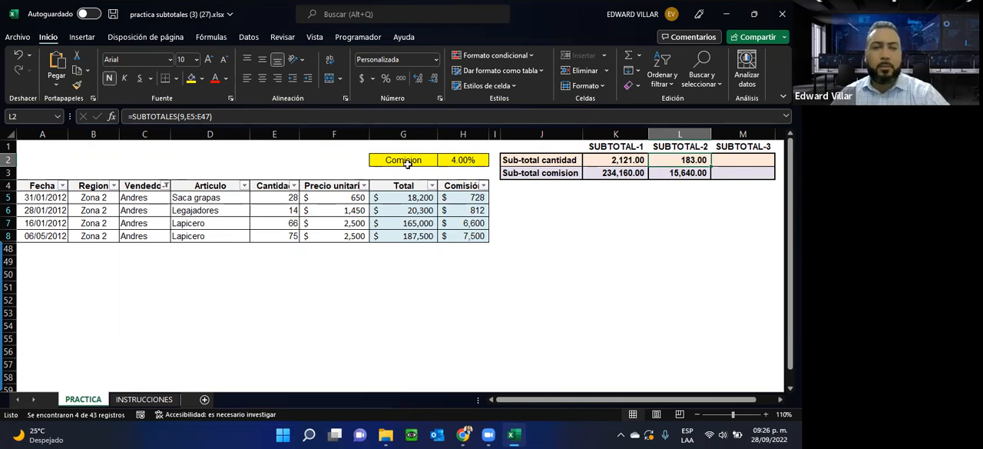
{"action": "left_click", "coordinate": [163, 188]}
{"action": "left_click", "coordinate": [39, 315]}
{"action": "left_click", "coordinate": [85, 402]}
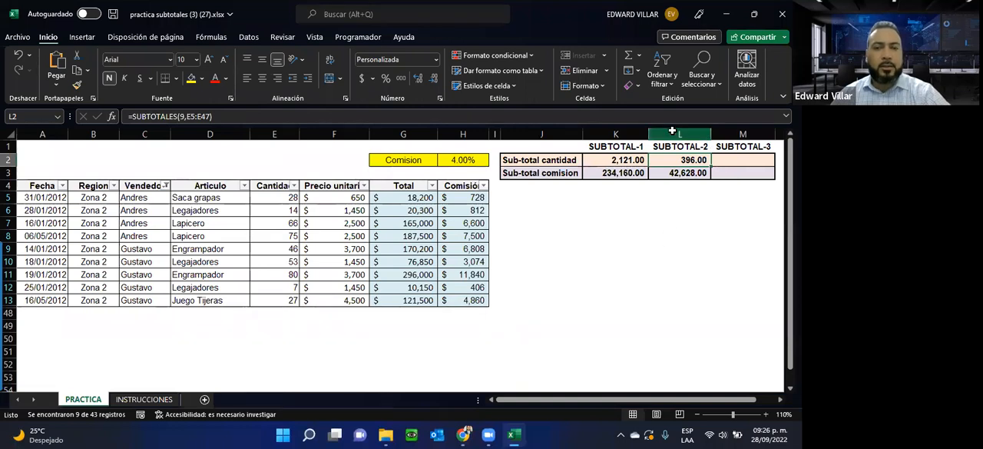
{"action": "left_click_drag", "start_coordinate": [280, 209], "coordinate": [284, 313]}
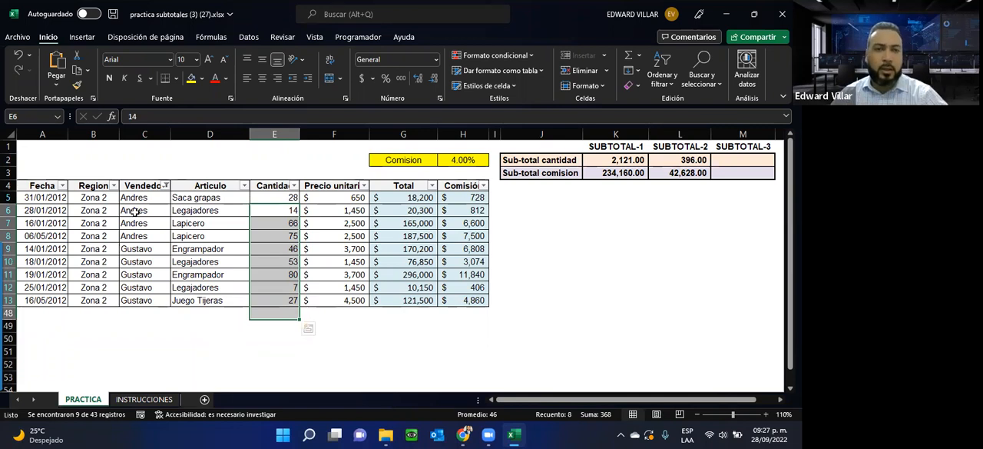
Step: Clear the active Vendedor filter and remove the filters from the table's header row A4:H4
{"action": "left_click_drag", "start_coordinate": [44, 185], "coordinate": [490, 186]}
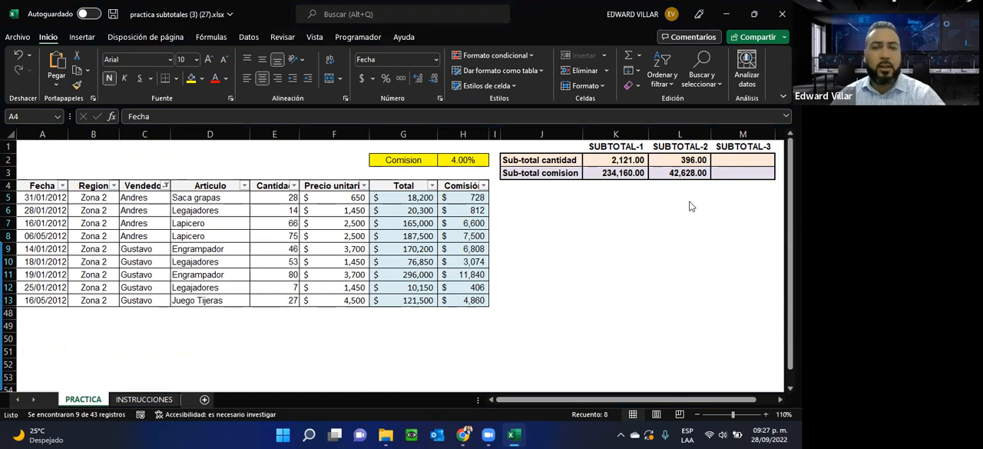
{"action": "key", "text": "ctrl+shift+Right"}
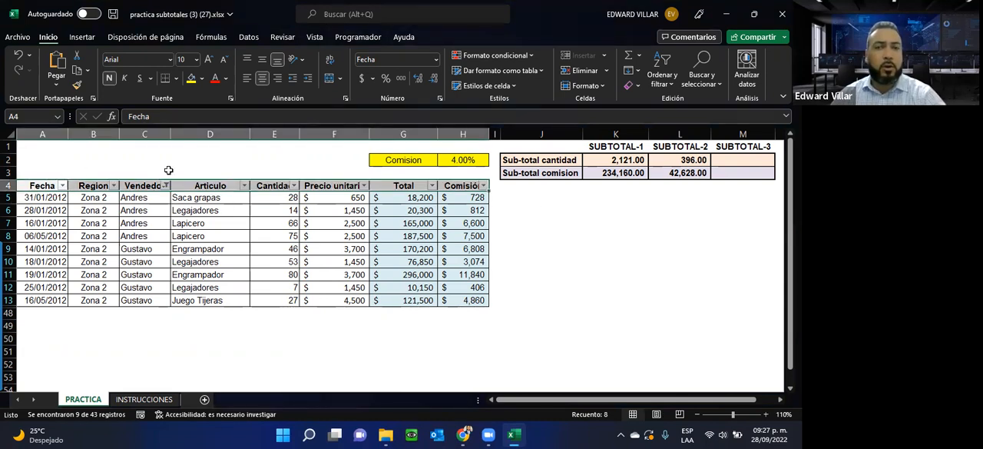
{"action": "left_click", "coordinate": [666, 83]}
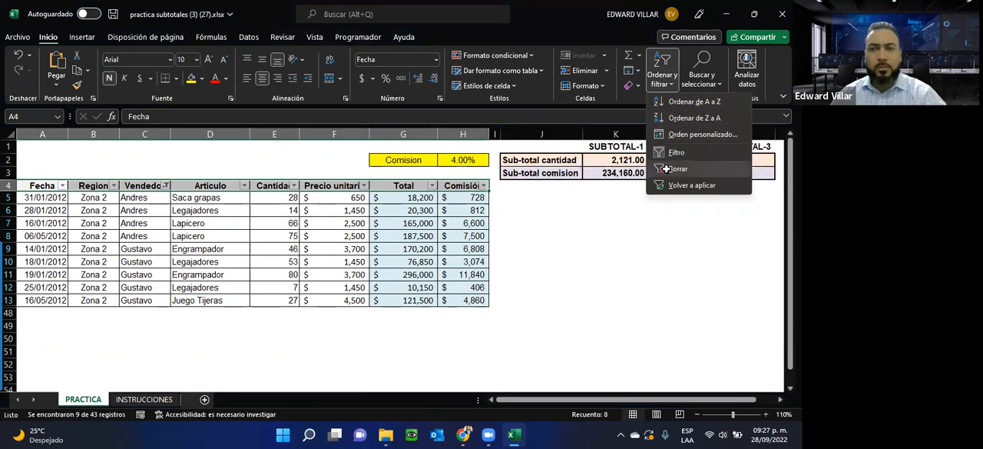
{"action": "left_click", "coordinate": [676, 169]}
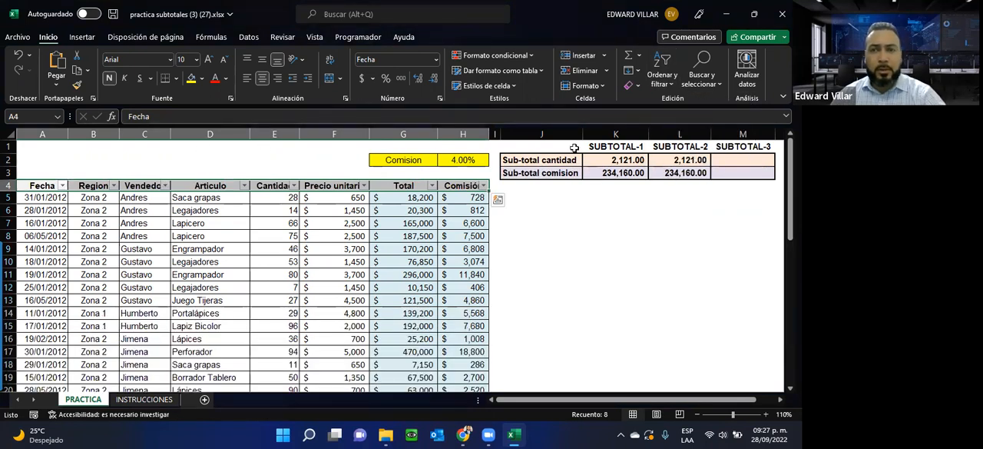
{"action": "left_click", "coordinate": [662, 70]}
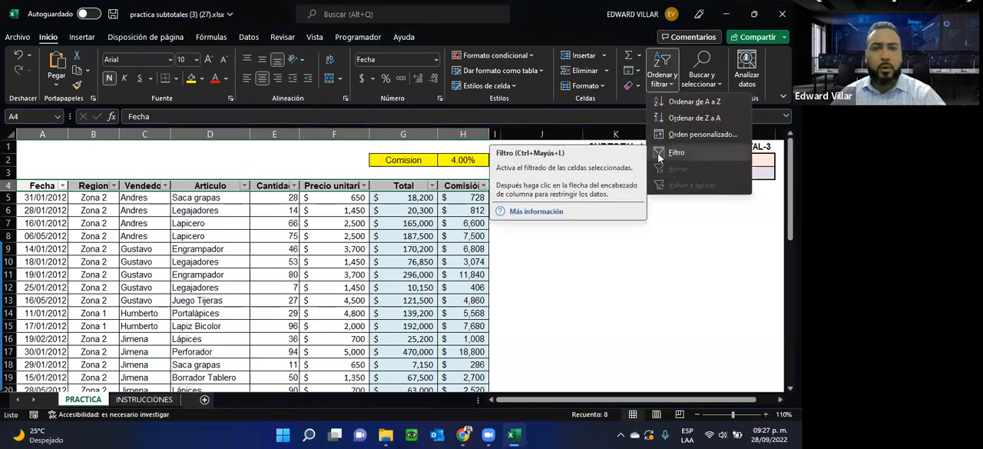
{"action": "left_click", "coordinate": [408, 278]}
{"action": "left_click", "coordinate": [661, 77]}
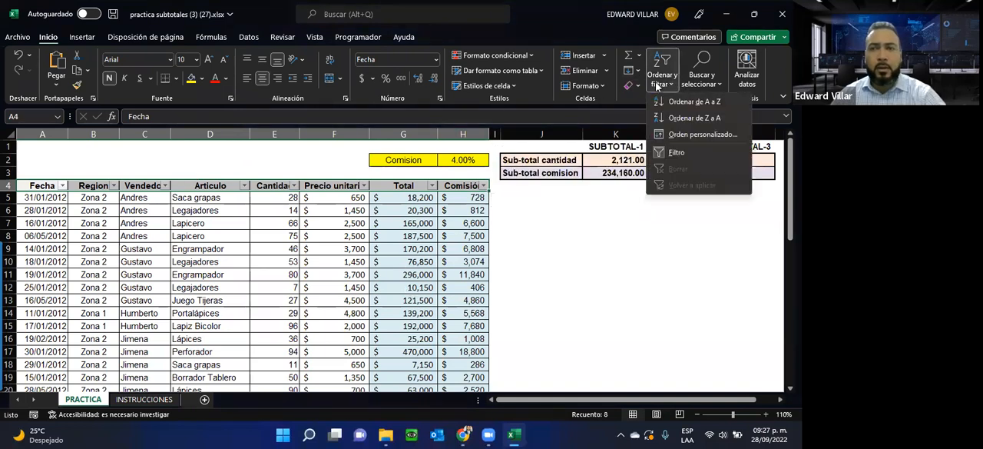
{"action": "left_click", "coordinate": [668, 154]}
{"action": "left_click", "coordinate": [177, 225]}
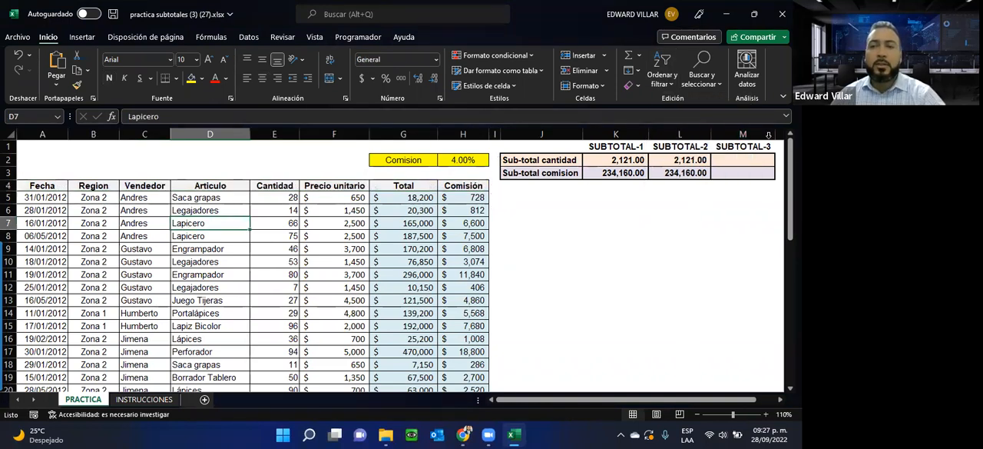
Step: Enter a SUBTOTALES formula in M2 with function 109 - SUMA over the Cantidad range E5:E47
{"action": "left_click", "coordinate": [728, 161]}
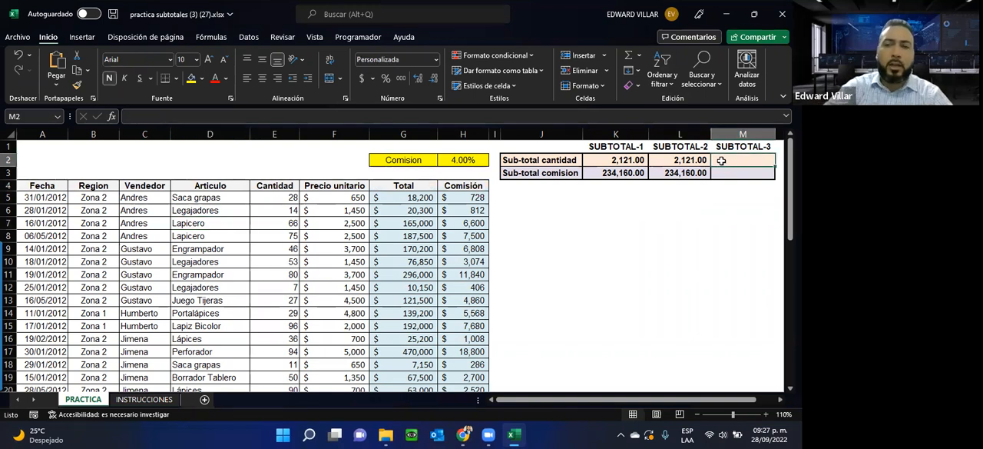
{"action": "type", "text": "=SUB"}
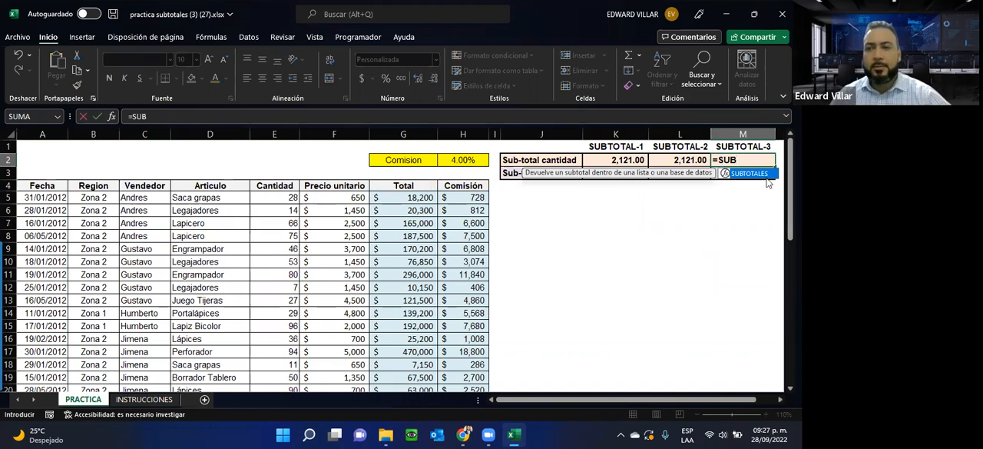
{"action": "double_click", "coordinate": [761, 174]}
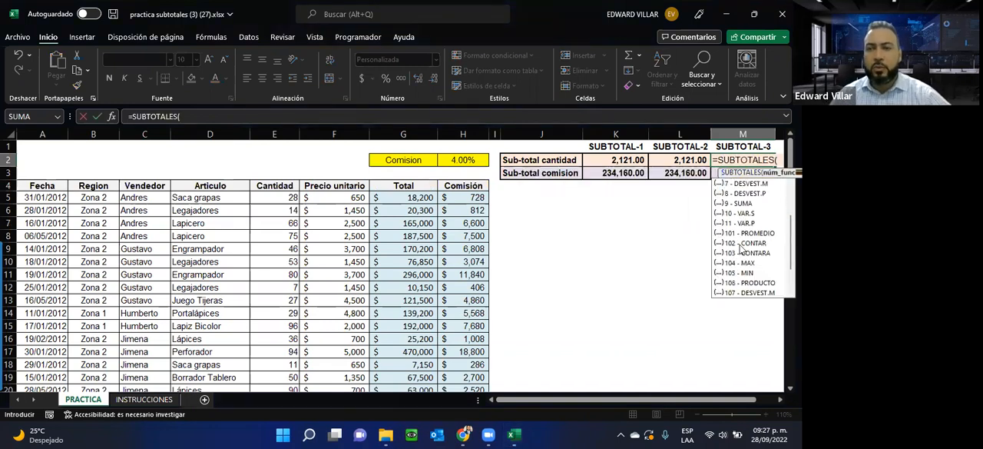
{"action": "scroll", "coordinate": [738, 288], "scroll_direction": "down", "scroll_amount": 1}
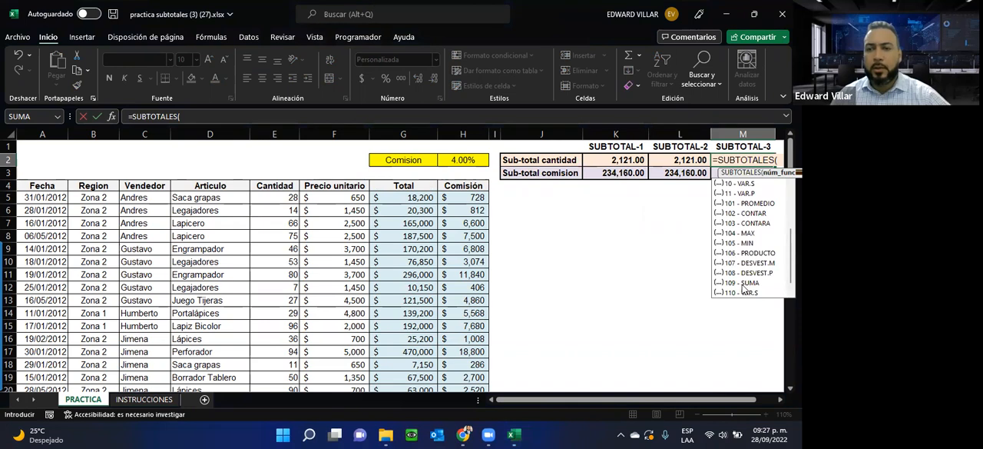
{"action": "double_click", "coordinate": [742, 283]}
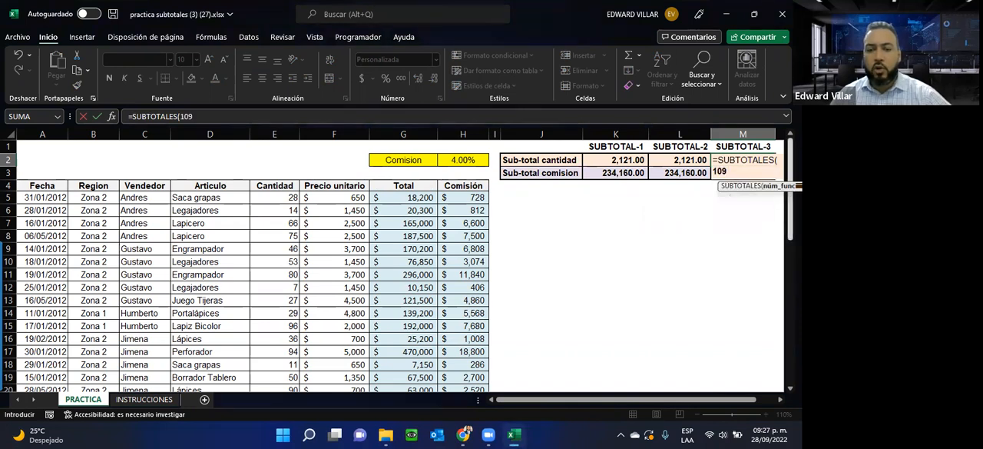
{"action": "type", "text": ","}
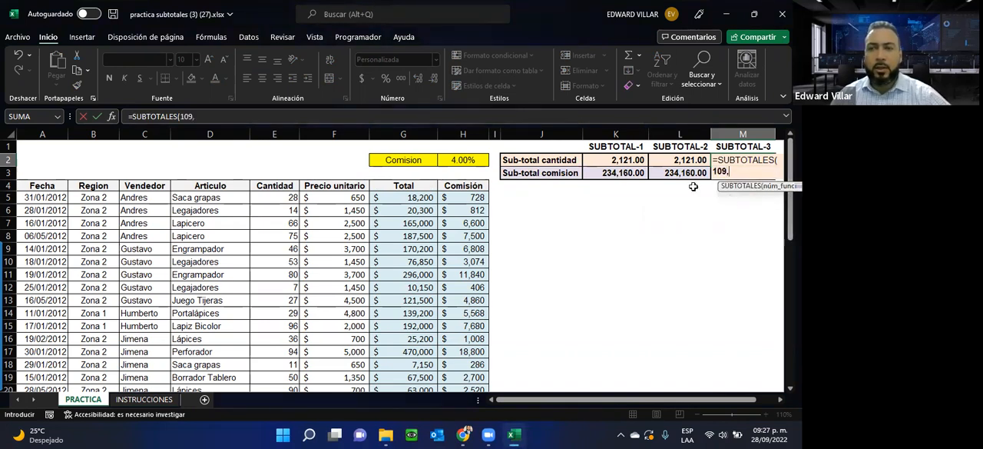
{"action": "left_click", "coordinate": [273, 201]}
{"action": "left_click_drag", "start_coordinate": [273, 202], "coordinate": [274, 339]}
{"action": "scroll", "coordinate": [470, 295], "scroll_direction": "up", "scroll_amount": 10}
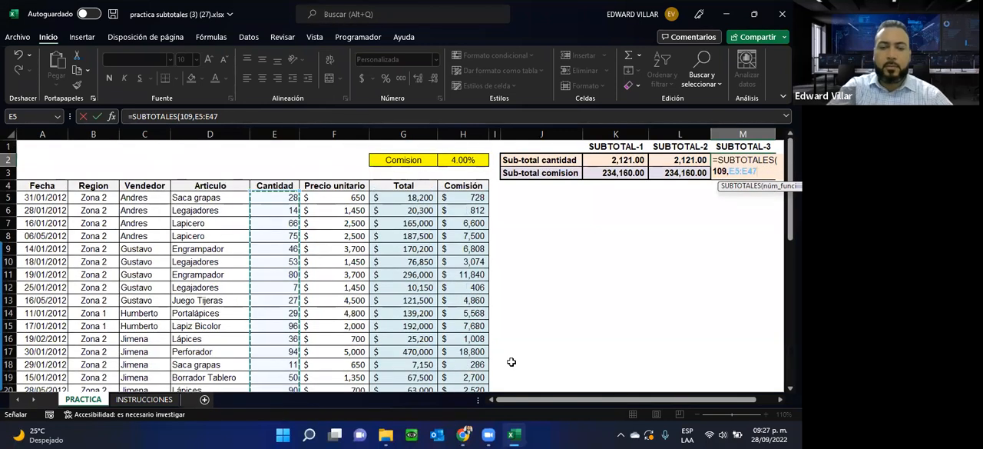
{"action": "type", "text": ")"}
{"action": "key", "text": "Return"}
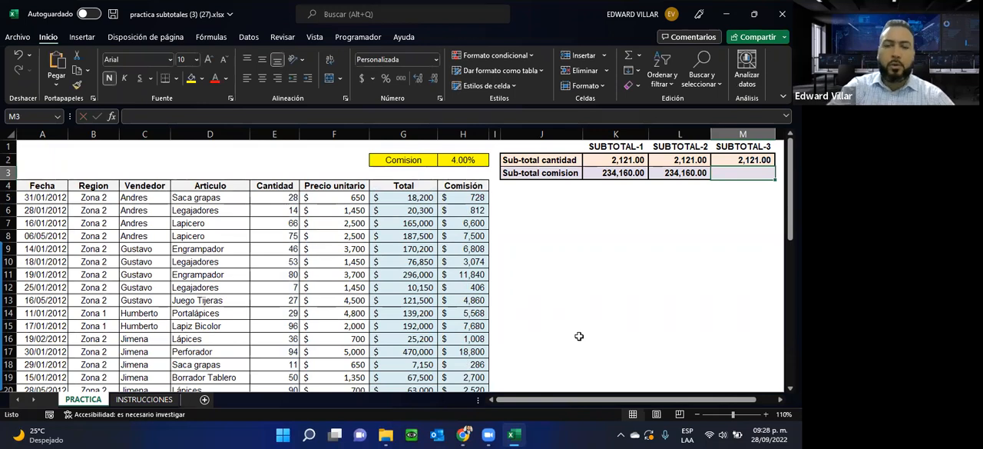
Step: Enter a SUBTOTALES formula in M3 with function 109 - SUMA over the Comisión range H5:H47
{"action": "type", "text": "=SUB"}
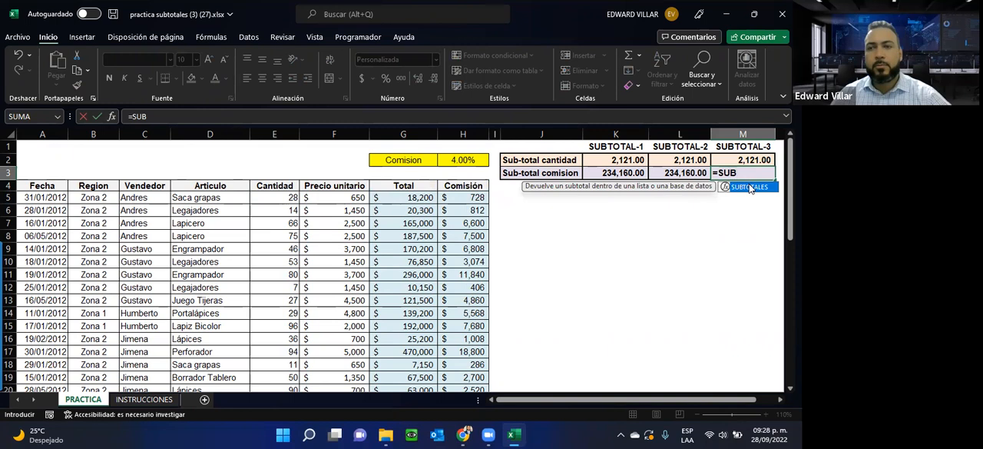
{"action": "key", "text": "Tab"}
{"action": "scroll", "coordinate": [745, 286], "scroll_direction": "down", "scroll_amount": 3}
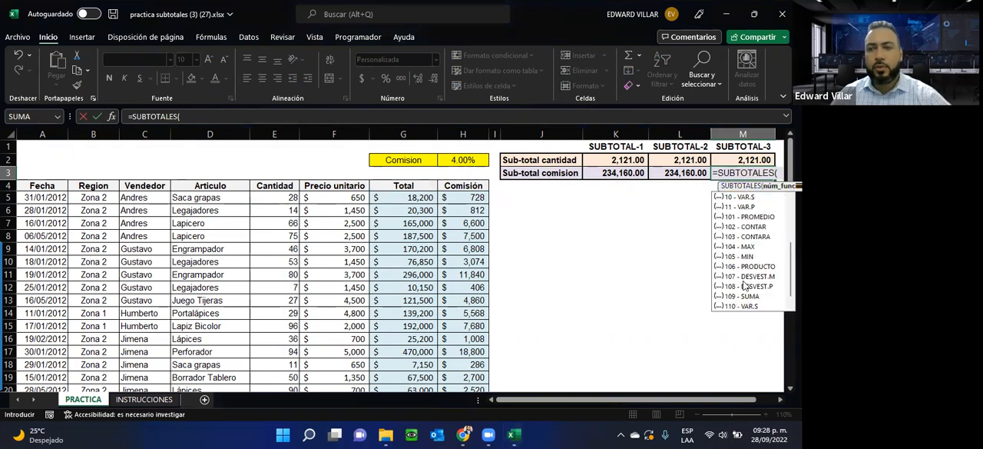
{"action": "double_click", "coordinate": [741, 295]}
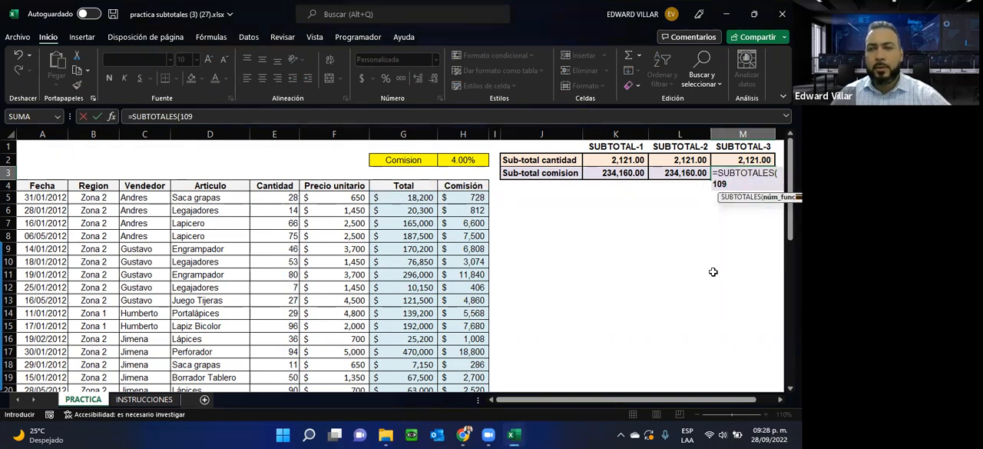
{"action": "type", "text": ","}
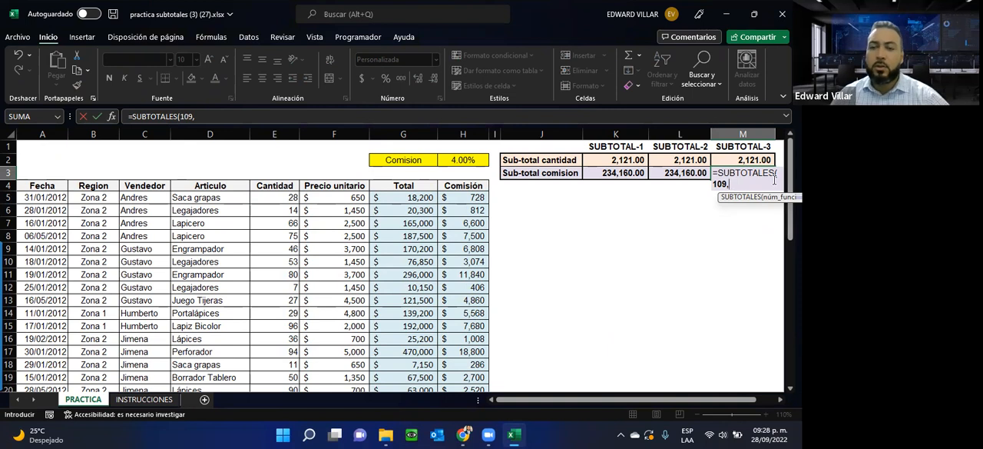
{"action": "left_click", "coordinate": [478, 200]}
{"action": "left_click_drag", "start_coordinate": [474, 272], "coordinate": [473, 368]}
{"action": "scroll", "coordinate": [591, 263], "scroll_direction": "up", "scroll_amount": 10}
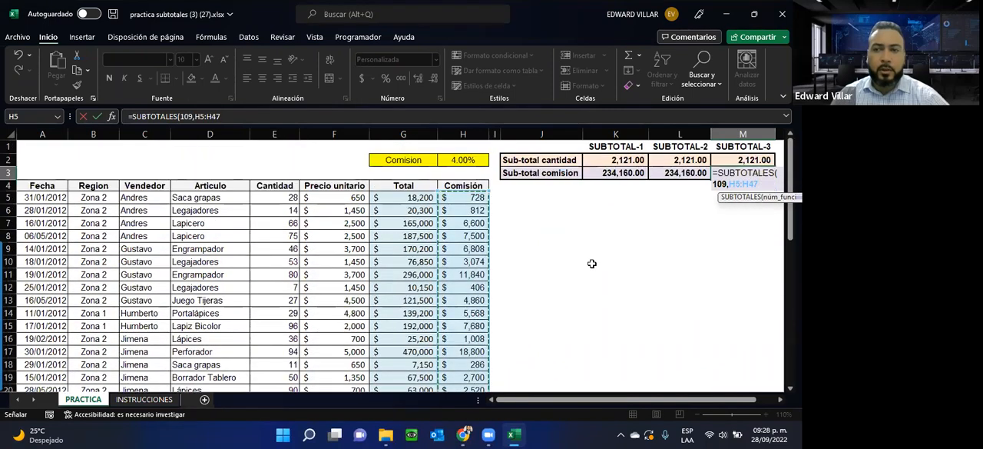
{"action": "type", "text": ")"}
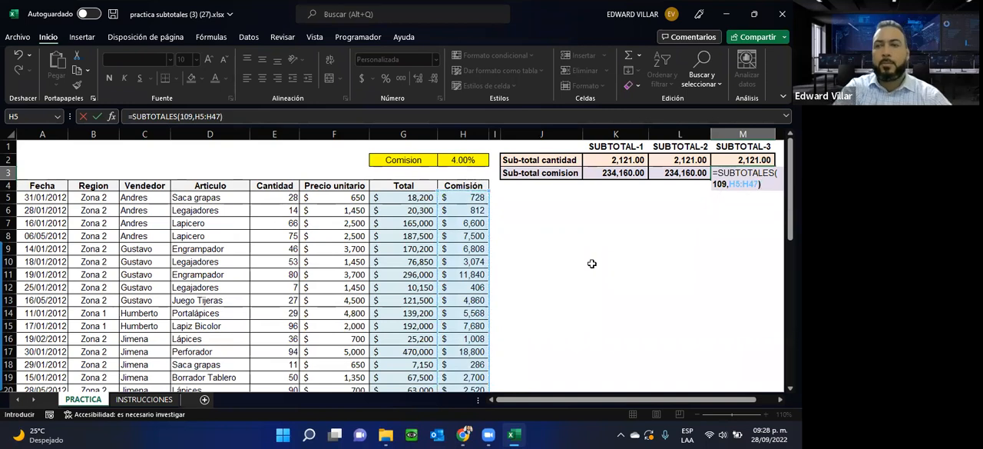
{"action": "key", "text": "Return"}
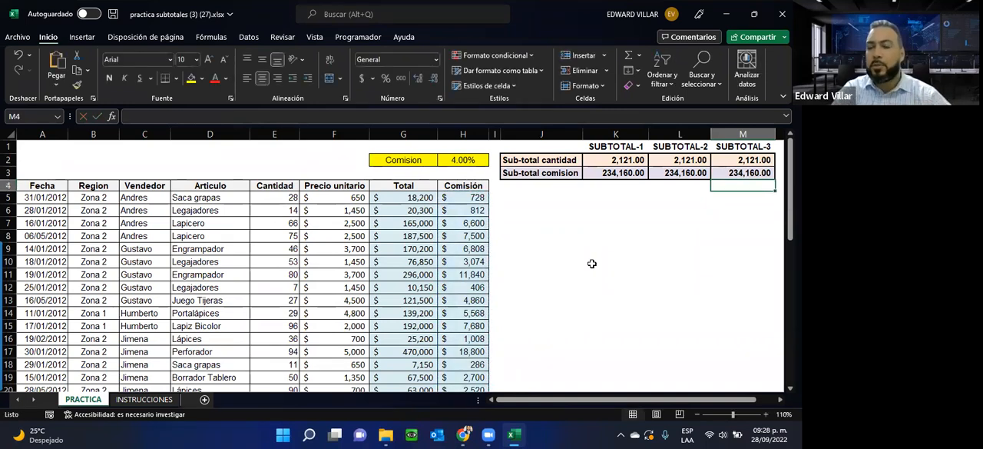
Step: Read the remaining tasks on the INSTRUCCIONES sheet and locate the Subtotal command for the table on the PRACTICA sheet
{"action": "left_click", "coordinate": [153, 400]}
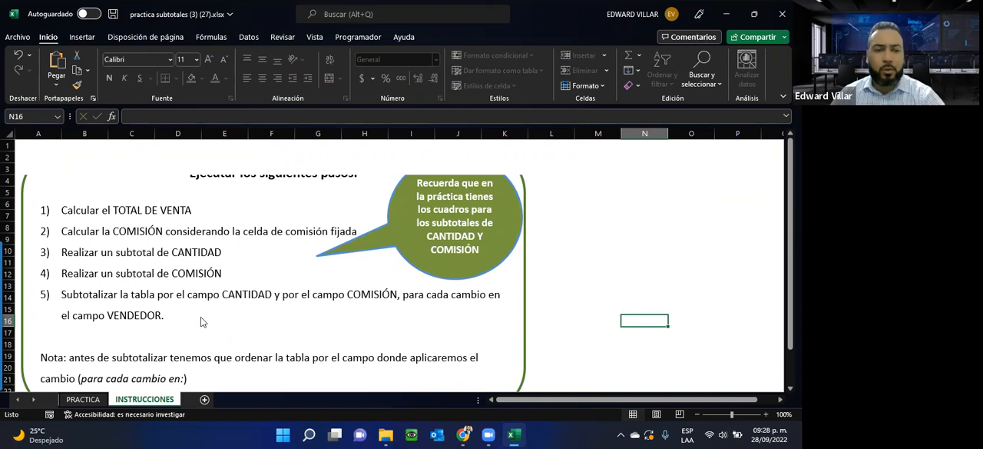
{"action": "left_click", "coordinate": [83, 398]}
{"action": "left_click", "coordinate": [615, 233]}
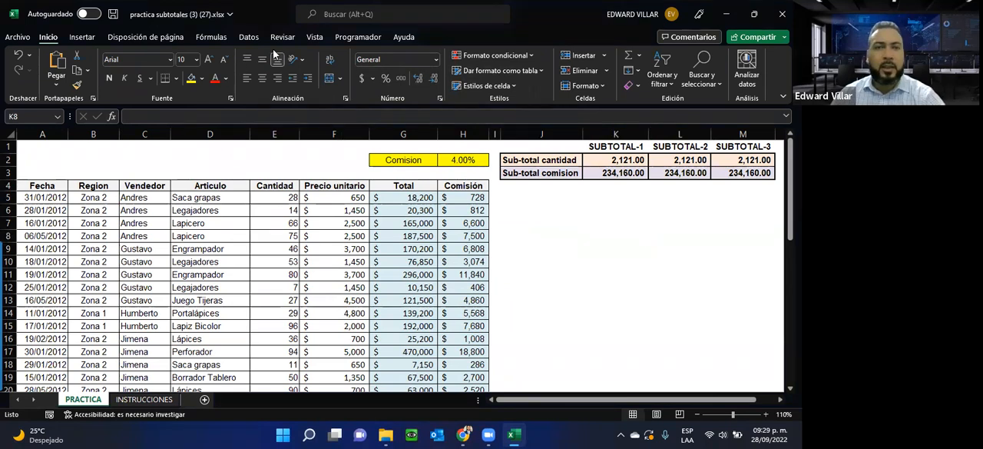
{"action": "left_click", "coordinate": [249, 37]}
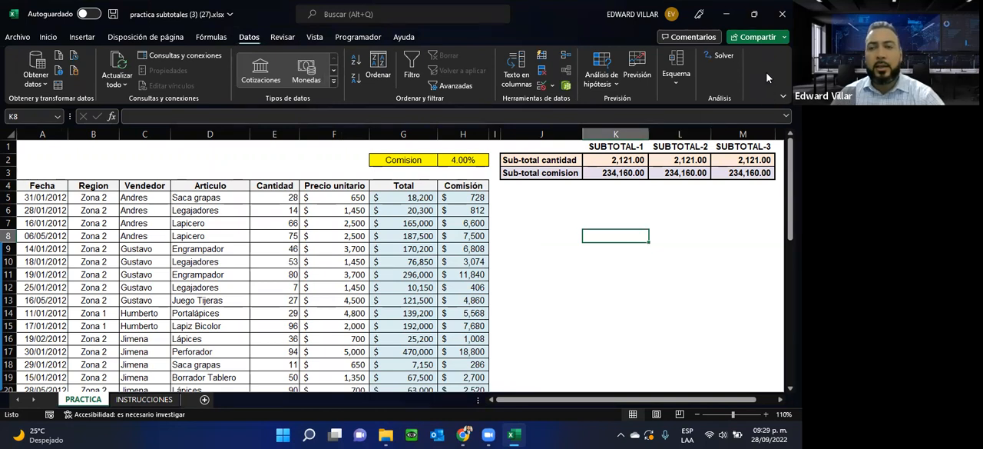
{"action": "left_click", "coordinate": [677, 85]}
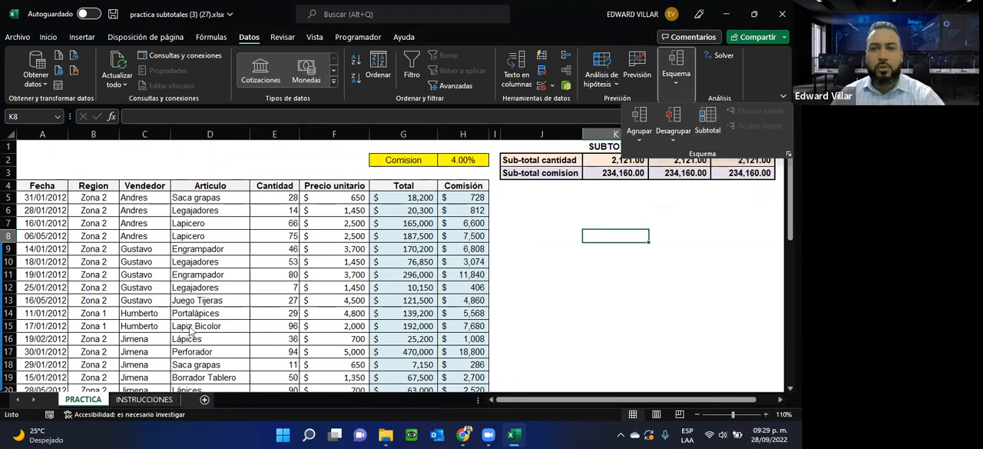
{"action": "left_click", "coordinate": [37, 182]}
{"action": "left_click", "coordinate": [35, 185]}
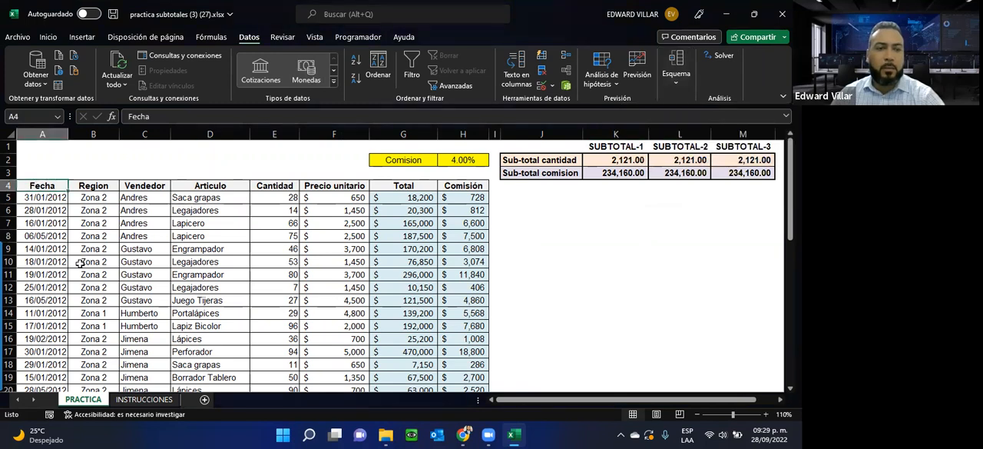
Step: Reread the subtotal task on the INSTRUCCIONES sheet and check how the PRACTICA rows are grouped by Vendedor
{"action": "left_click", "coordinate": [143, 399]}
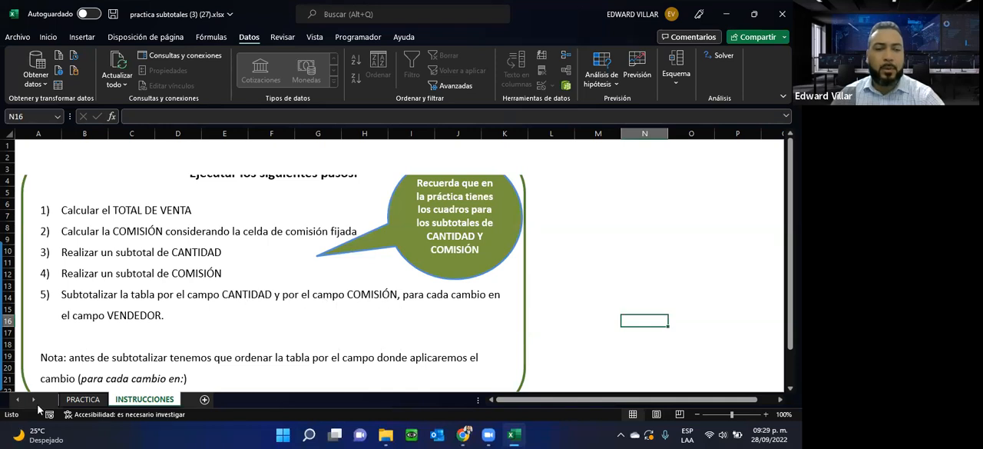
{"action": "left_click", "coordinate": [79, 398]}
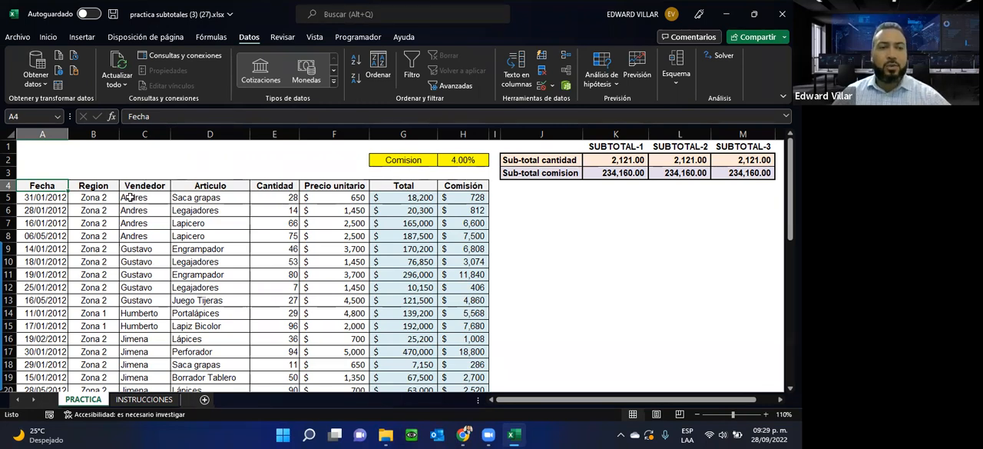
{"action": "left_click", "coordinate": [679, 77]}
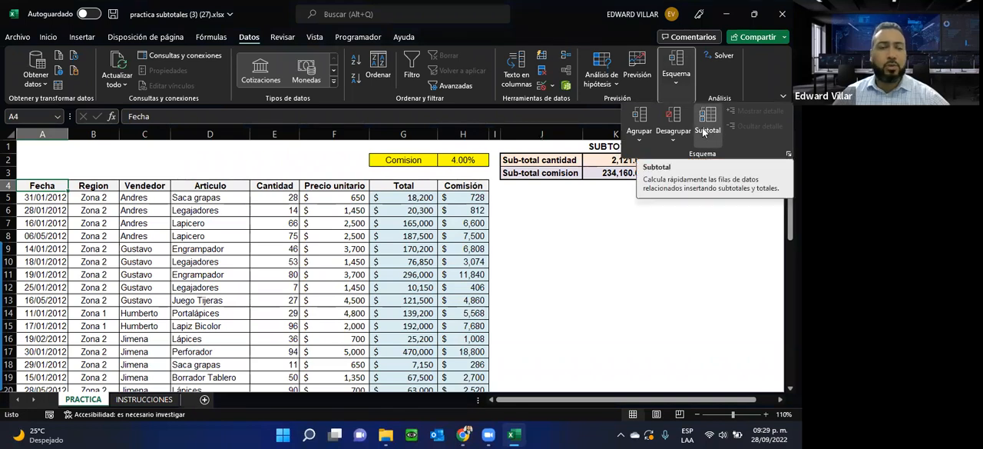
{"action": "left_click", "coordinate": [145, 198]}
{"action": "left_click_drag", "start_coordinate": [135, 195], "coordinate": [139, 252]}
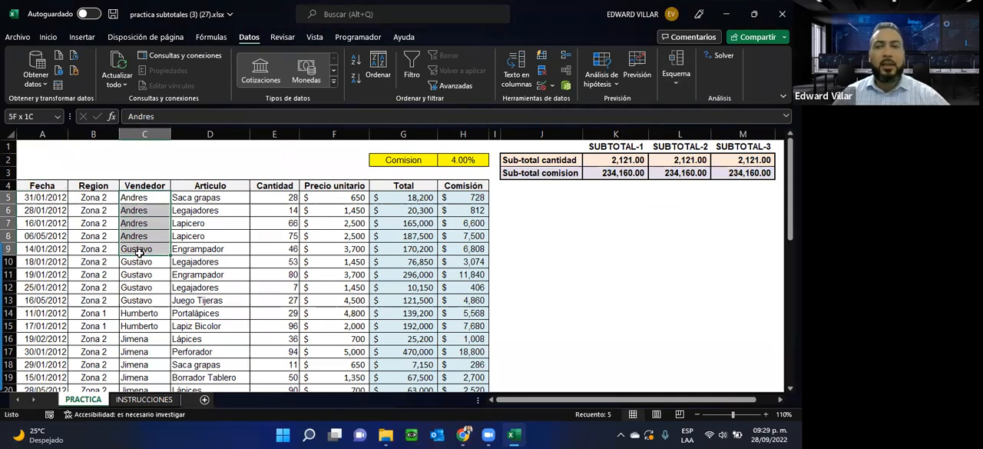
{"action": "left_click_drag", "start_coordinate": [140, 252], "coordinate": [142, 237]}
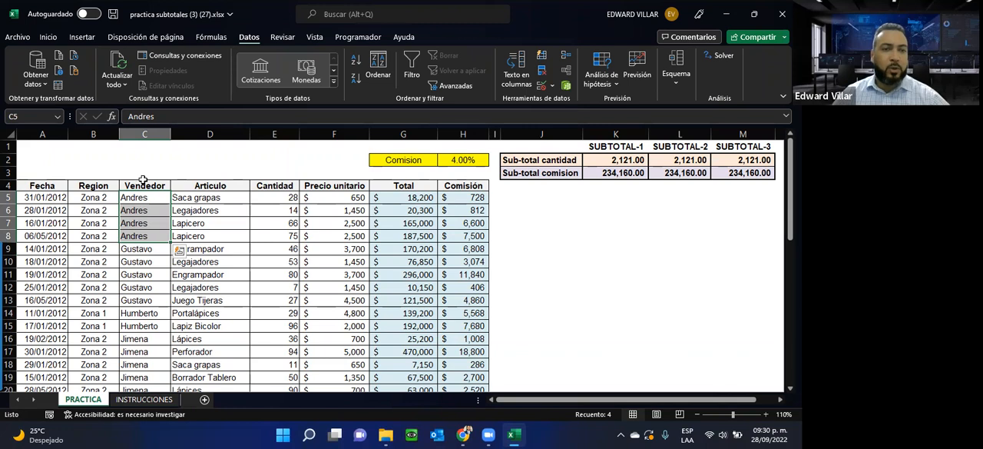
{"action": "left_click", "coordinate": [129, 250]}
{"action": "left_click_drag", "start_coordinate": [128, 284], "coordinate": [125, 348]}
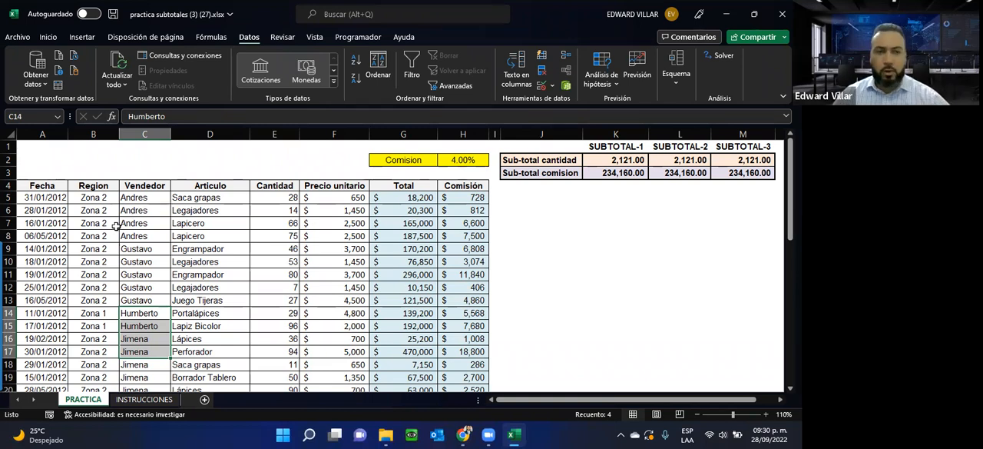
Step: Select the Vendedor values C5:C47 and view the sort options available for them without applying any
{"action": "left_click_drag", "start_coordinate": [132, 197], "coordinate": [146, 373]}
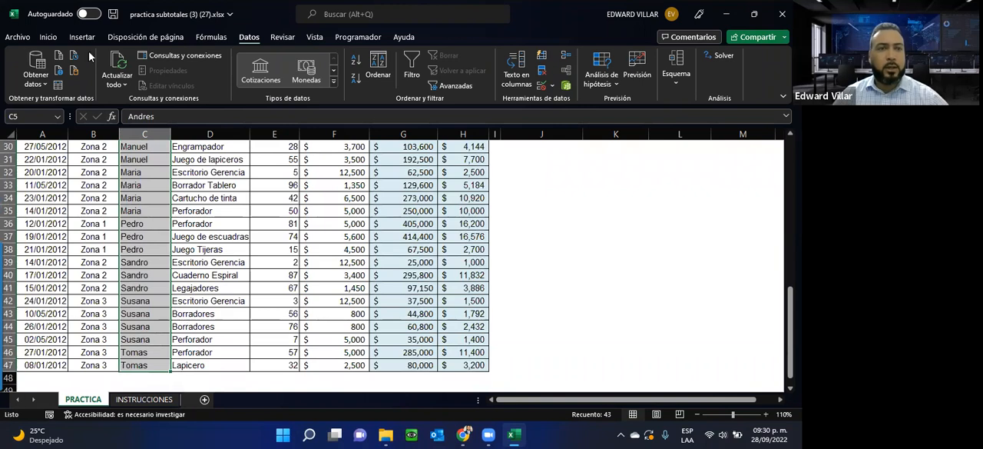
{"action": "left_click", "coordinate": [51, 39]}
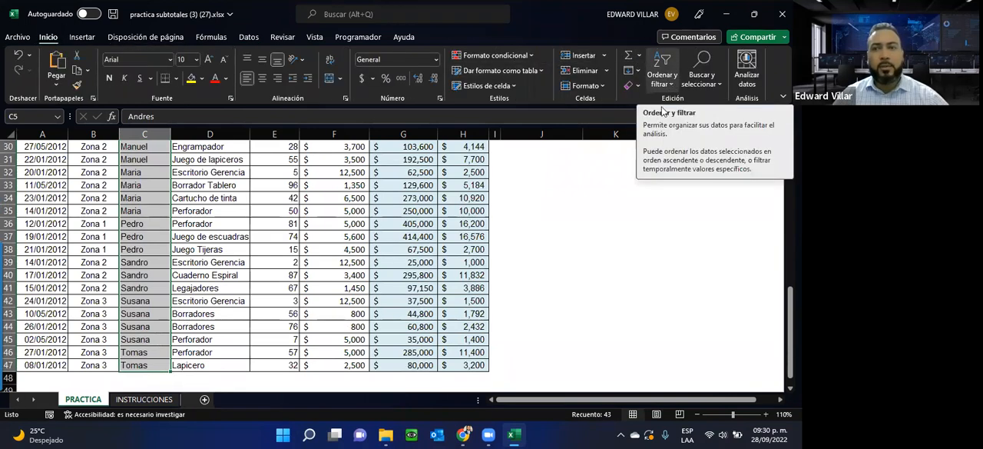
{"action": "left_click", "coordinate": [671, 83]}
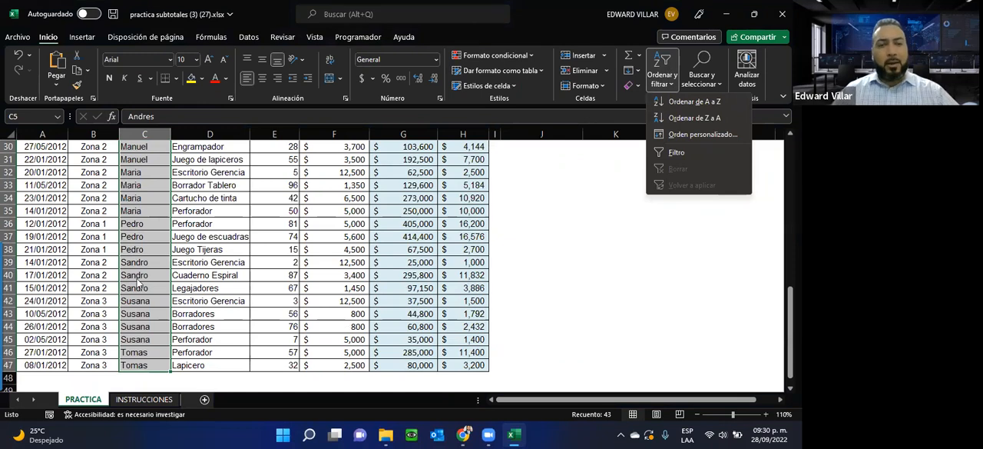
{"action": "scroll", "coordinate": [291, 249], "scroll_direction": "up", "scroll_amount": 10}
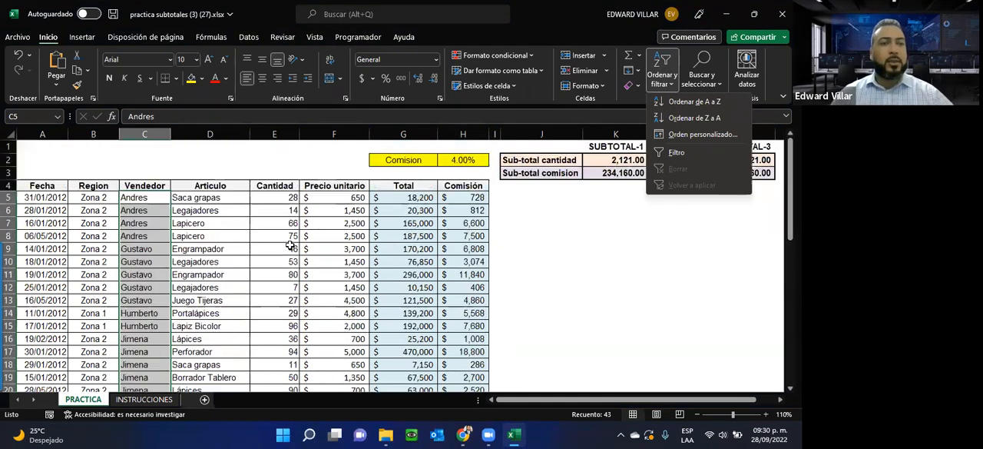
{"action": "left_click", "coordinate": [175, 224]}
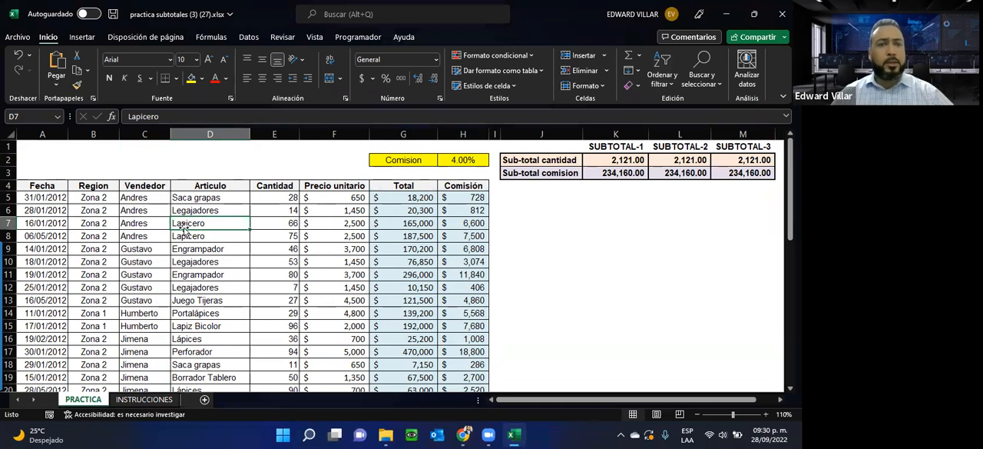
Step: Start the Subtotal command from a cell inside the table and set it to subtotal at each change in Vendedor
{"action": "left_click", "coordinate": [146, 233]}
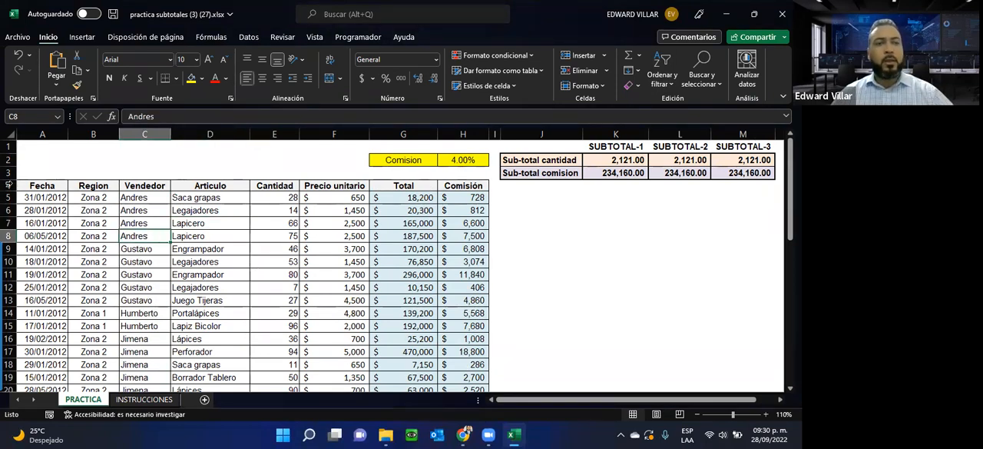
{"action": "left_click", "coordinate": [100, 222]}
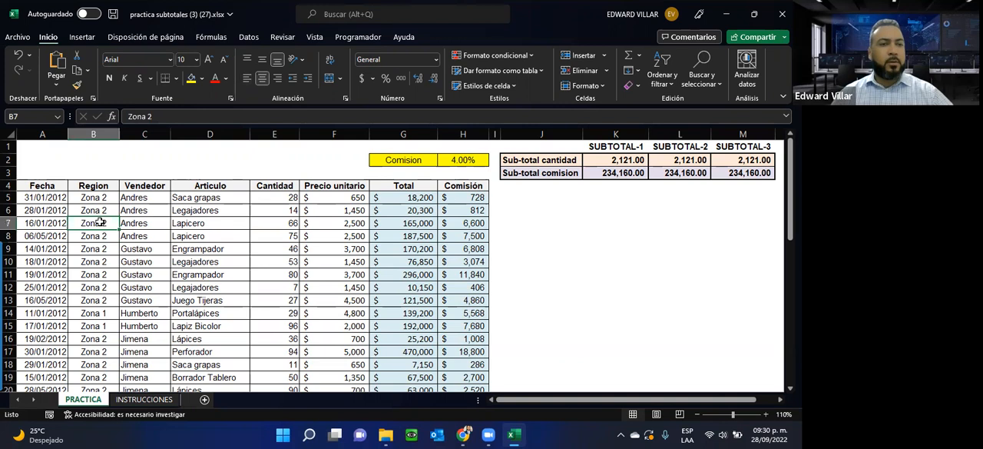
{"action": "left_click", "coordinate": [206, 233]}
{"action": "left_click", "coordinate": [133, 234]}
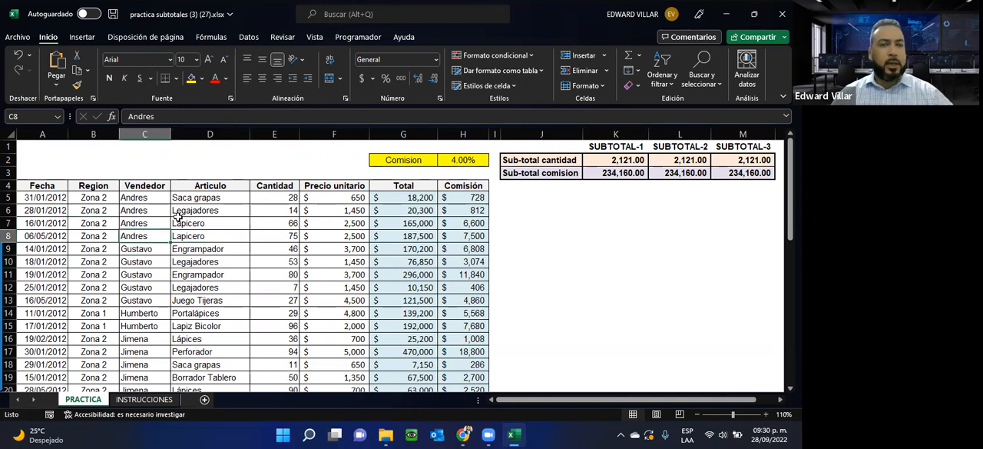
{"action": "left_click", "coordinate": [251, 38]}
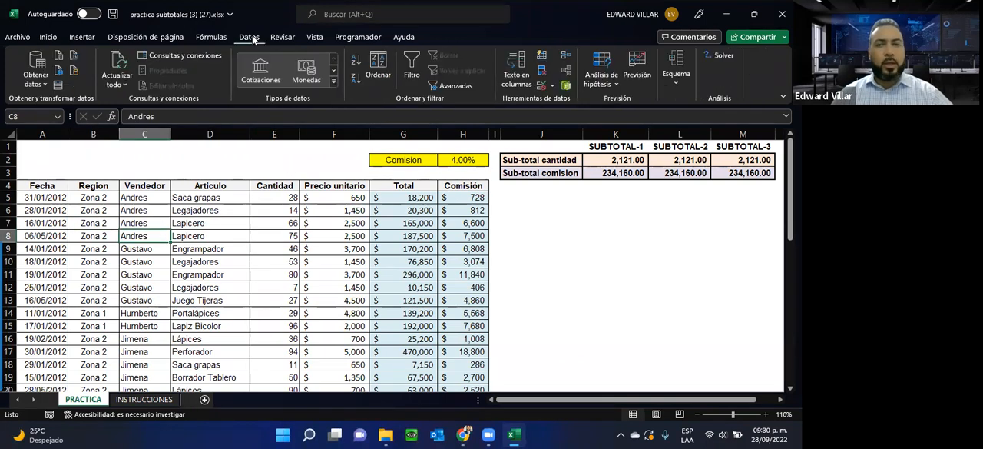
{"action": "left_click", "coordinate": [675, 88]}
{"action": "left_click", "coordinate": [711, 131]}
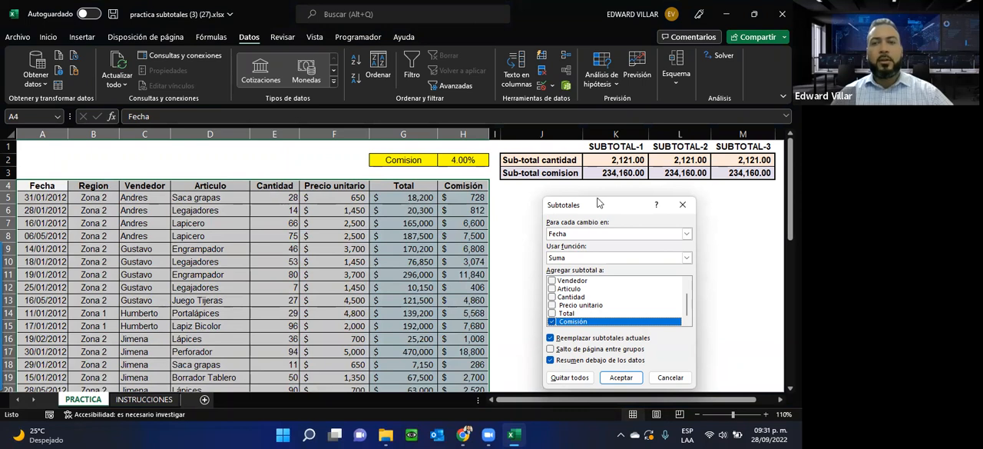
{"action": "left_click_drag", "start_coordinate": [593, 206], "coordinate": [570, 202]}
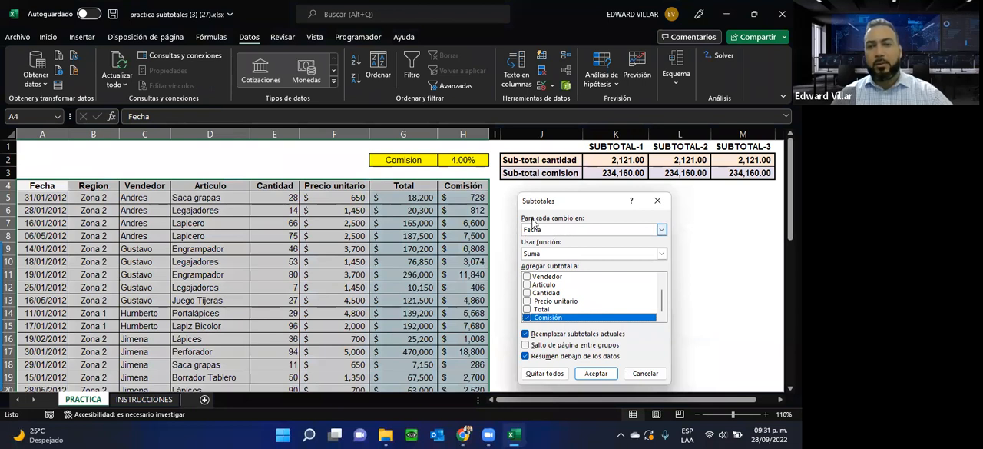
{"action": "left_click", "coordinate": [587, 225]}
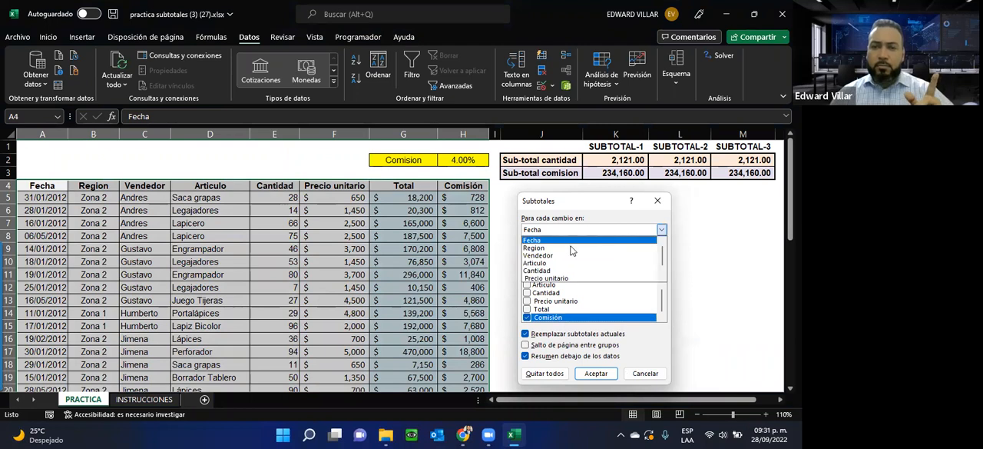
{"action": "left_click", "coordinate": [566, 258]}
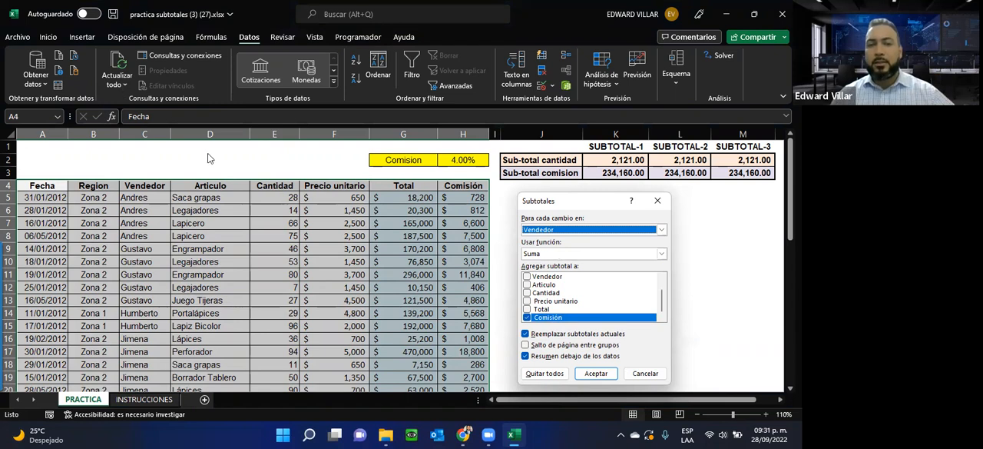
Step: Use the Suma function, add the subtotal to Cantidad as well as Comisión, and apply the subtotals to the table
{"action": "left_click", "coordinate": [528, 255]}
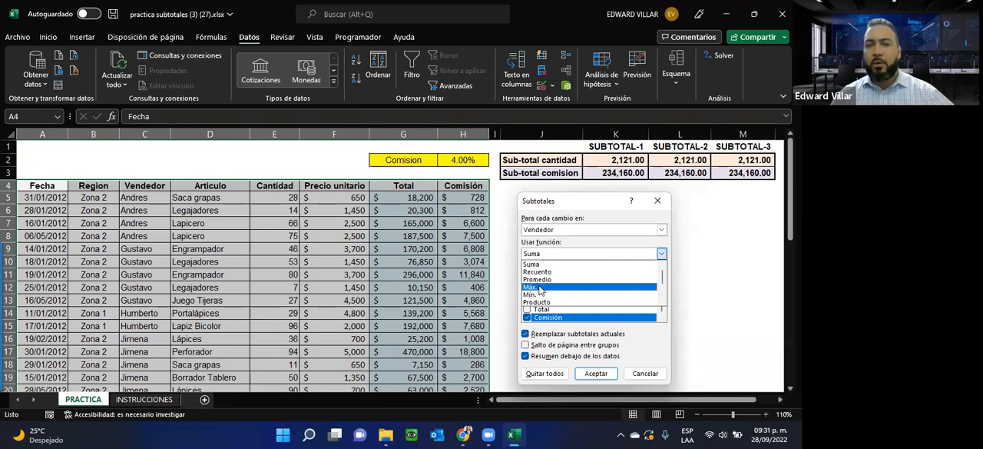
{"action": "scroll", "coordinate": [543, 301], "scroll_direction": "down", "scroll_amount": 5}
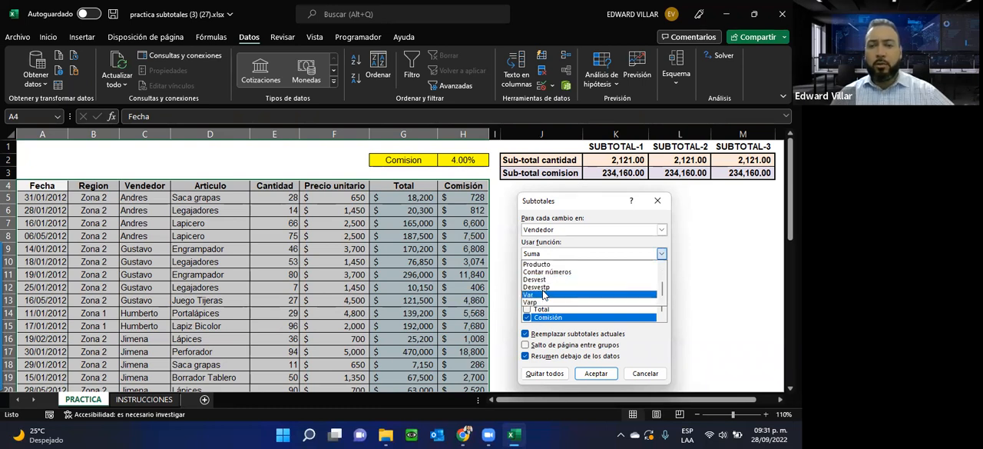
{"action": "scroll", "coordinate": [552, 285], "scroll_direction": "up", "scroll_amount": 5}
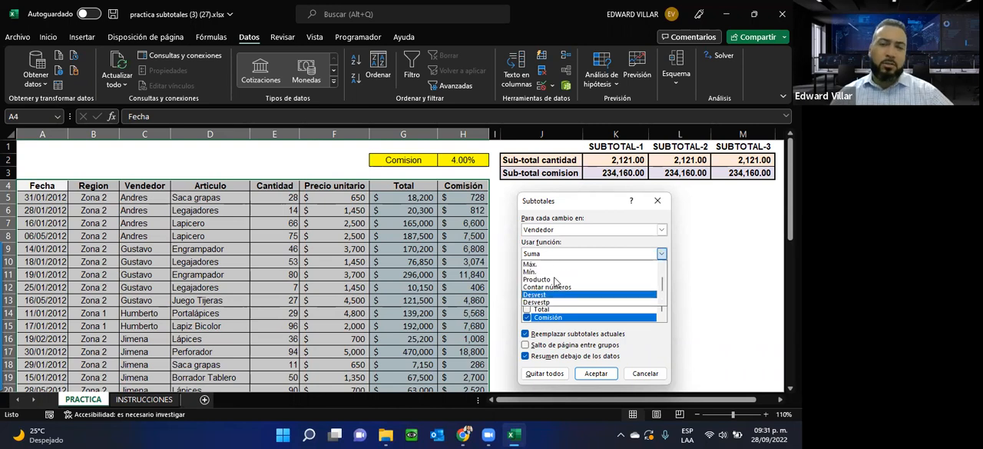
{"action": "left_click", "coordinate": [550, 264]}
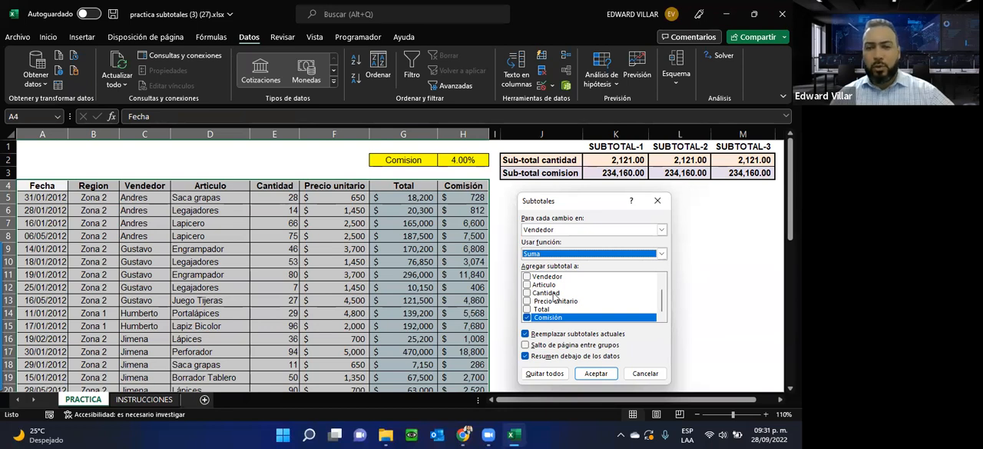
{"action": "left_click", "coordinate": [527, 293]}
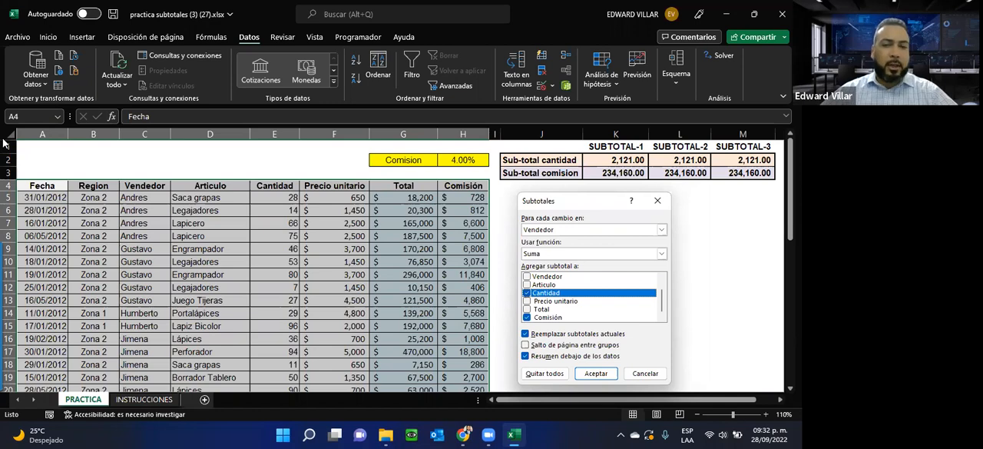
{"action": "left_click", "coordinate": [603, 372]}
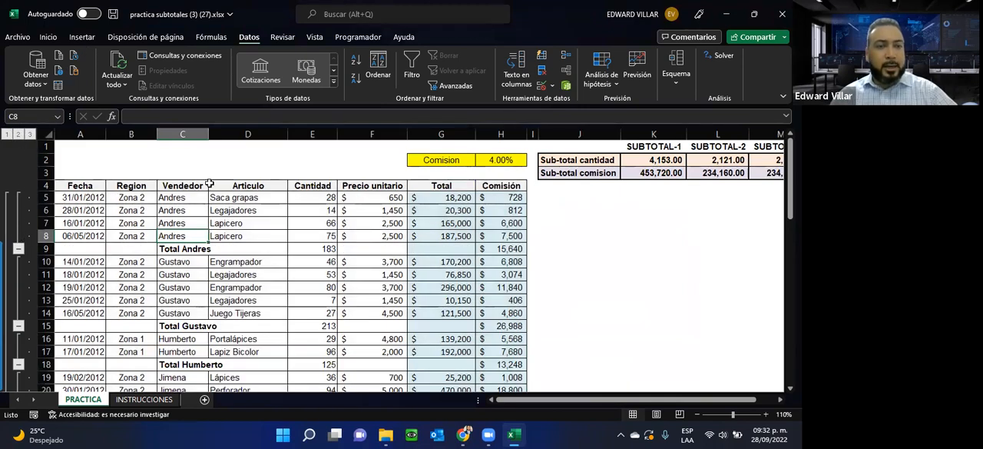
Step: Examine the first vendor's rows and the total row C9:H9 inserted beneath them
{"action": "left_click_drag", "start_coordinate": [176, 199], "coordinate": [177, 234]}
{"action": "left_click", "coordinate": [179, 198]}
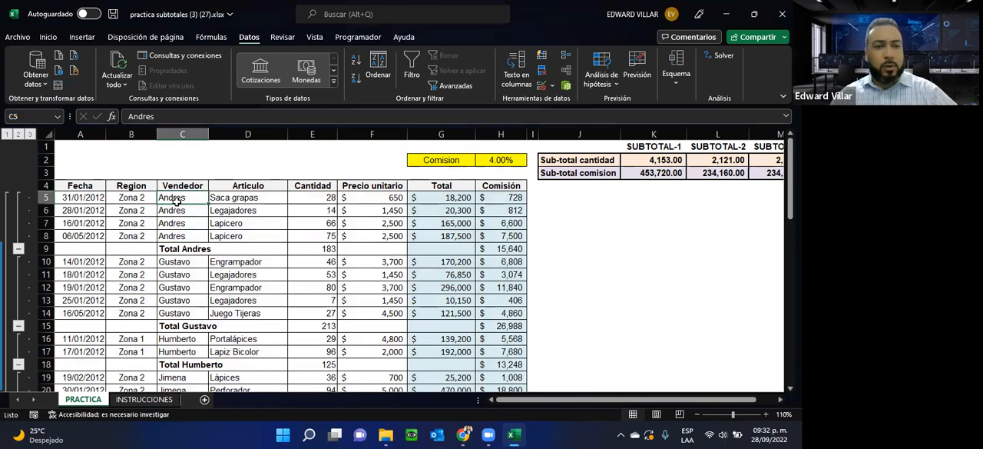
{"action": "left_click", "coordinate": [165, 211]}
{"action": "left_click", "coordinate": [164, 223]}
{"action": "left_click", "coordinate": [163, 236]}
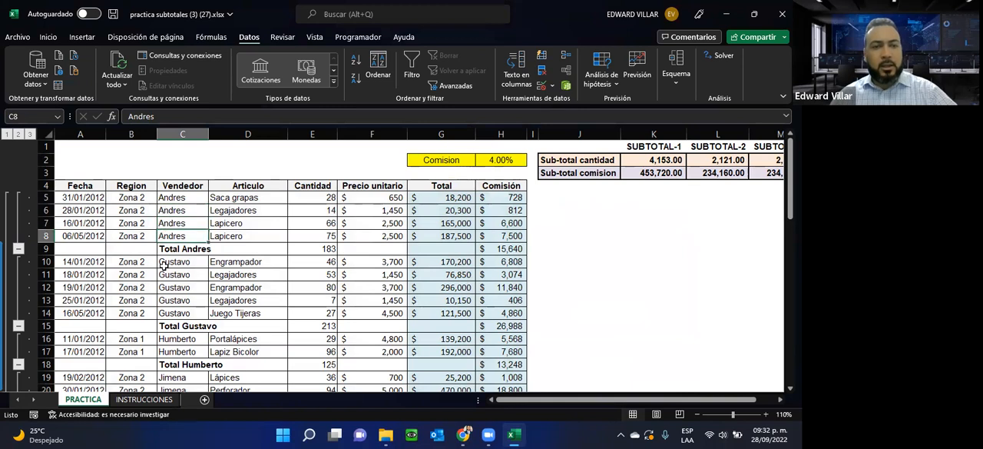
{"action": "left_click", "coordinate": [163, 263]}
{"action": "left_click_drag", "start_coordinate": [163, 249], "coordinate": [525, 250]}
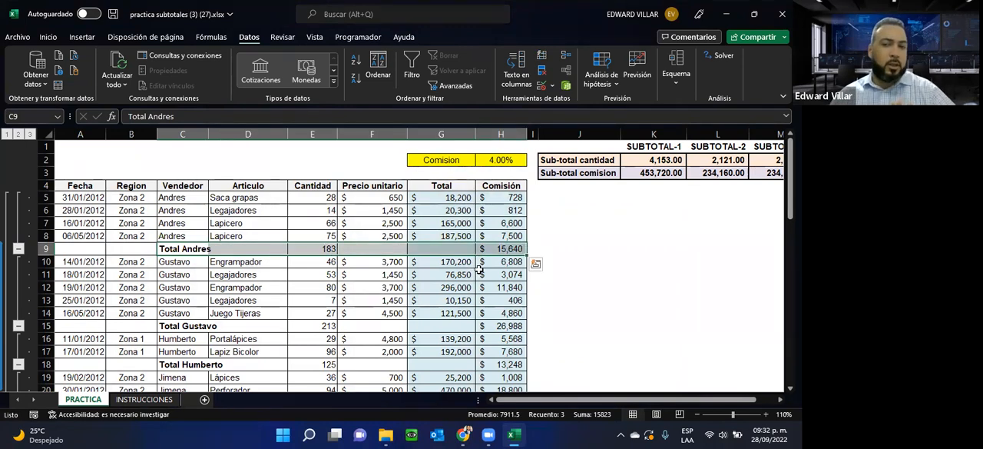
Step: Inspect the SUBTOTAL-1 formulas in K2:K3 against the first vendor's total row
{"action": "left_click_drag", "start_coordinate": [516, 399], "coordinate": [536, 393]}
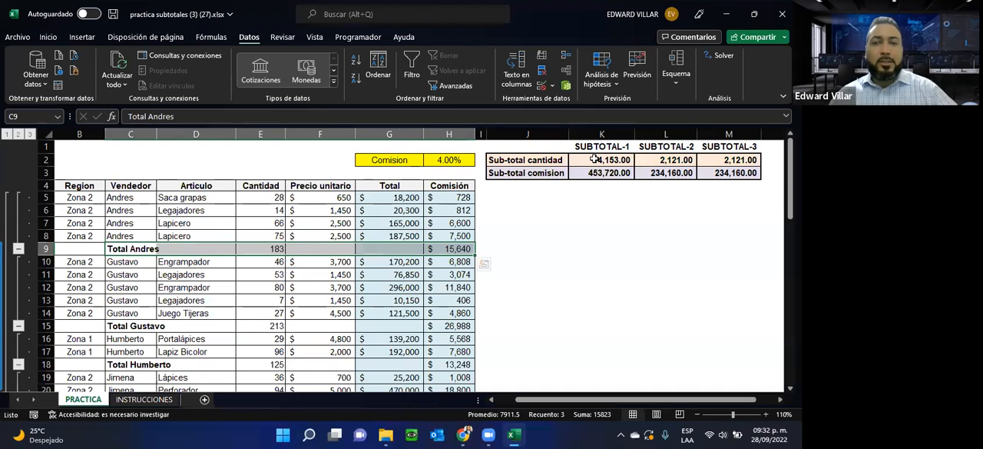
{"action": "left_click_drag", "start_coordinate": [594, 159], "coordinate": [597, 174]}
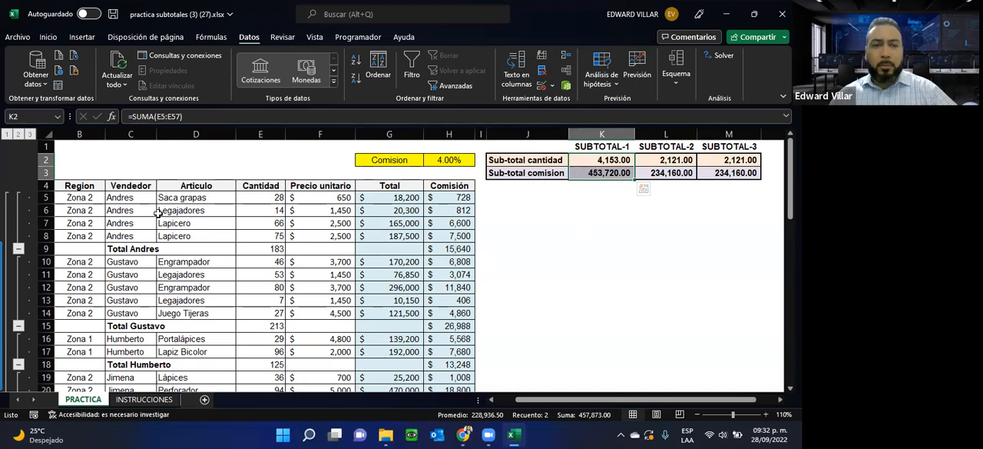
{"action": "left_click", "coordinate": [102, 249]}
{"action": "left_click_drag", "start_coordinate": [101, 249], "coordinate": [453, 249]}
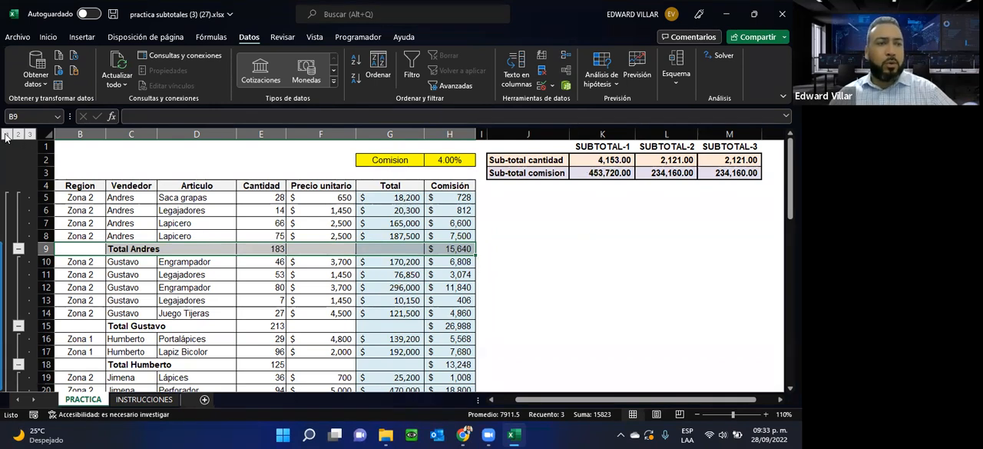
Step: Collapse the outline to level 1 to compare Total general with cells M2:M3 and L2:L3, and expand it to level 2
{"action": "left_click", "coordinate": [6, 134]}
{"action": "left_click_drag", "start_coordinate": [115, 198], "coordinate": [455, 196]}
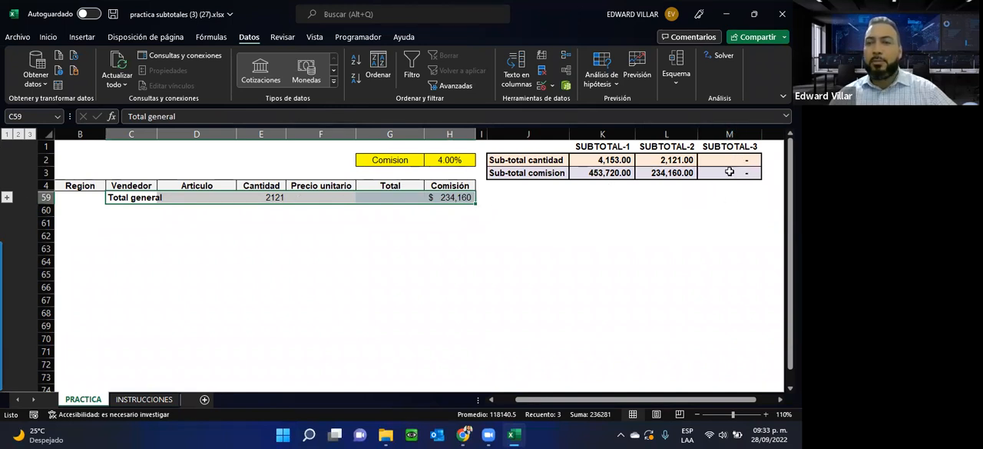
{"action": "mouse_move", "coordinate": [735, 161]}
{"action": "left_mouse_down"}
{"action": "mouse_move", "coordinate": [740, 181]}
{"action": "mouse_move", "coordinate": [739, 169]}
{"action": "left_mouse_up"}
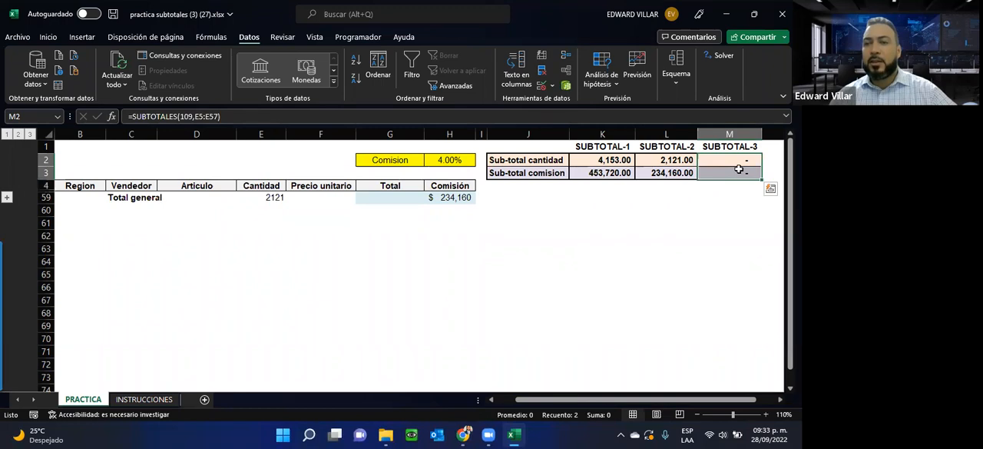
{"action": "left_click_drag", "start_coordinate": [646, 159], "coordinate": [646, 175]}
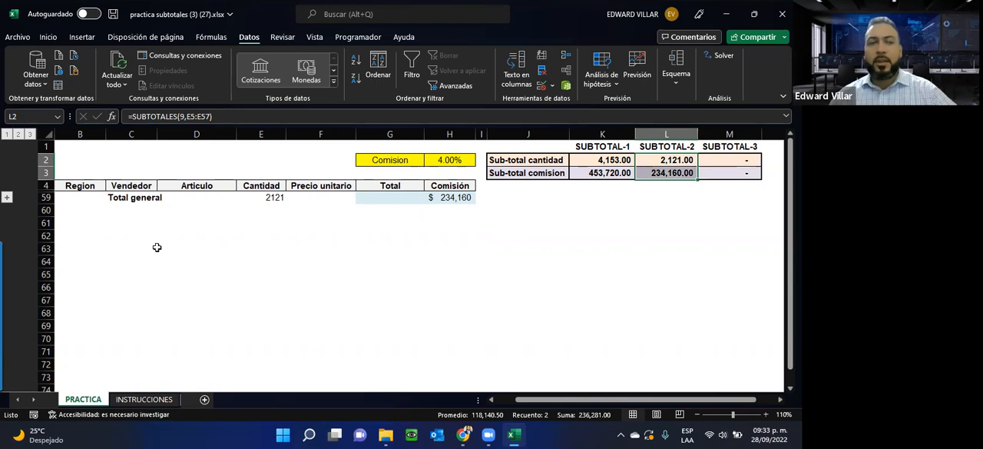
{"action": "left_click", "coordinate": [17, 136]}
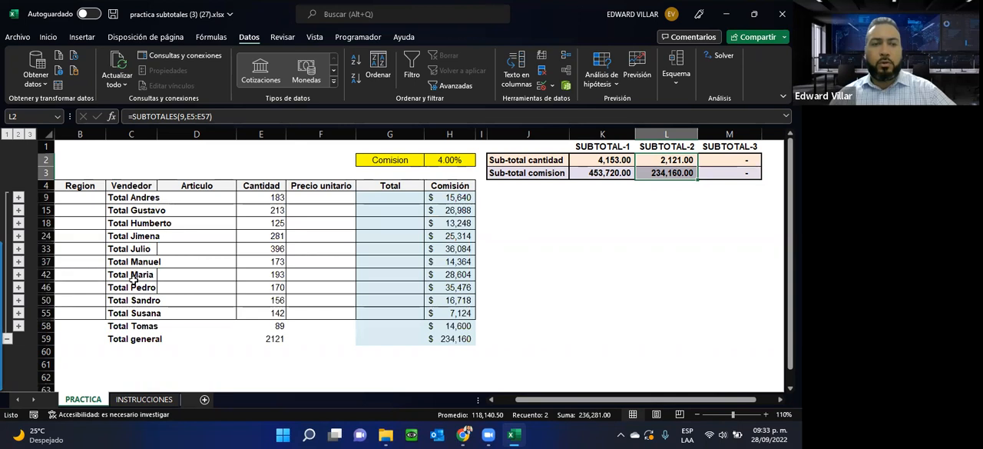
Step: Expand the outline to level 3 and compare the three subtotal versions in K2:M3
{"action": "left_click", "coordinate": [18, 199]}
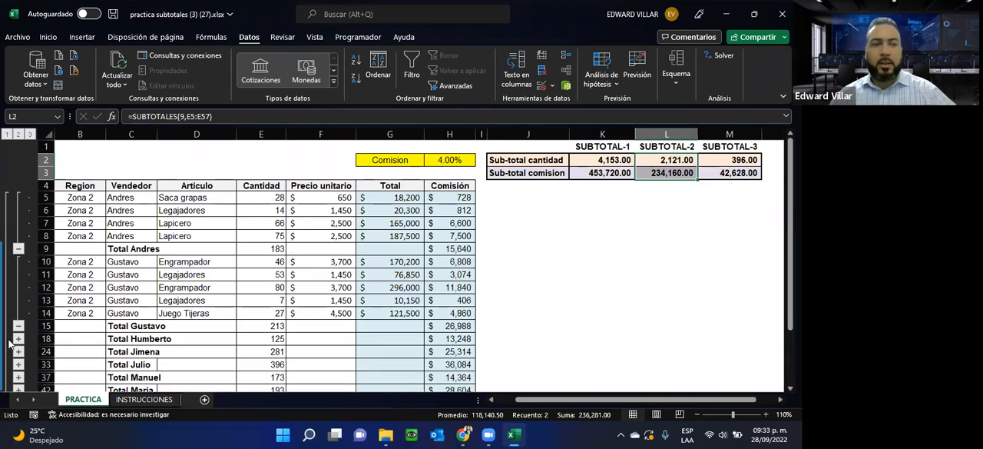
{"action": "left_click", "coordinate": [30, 134]}
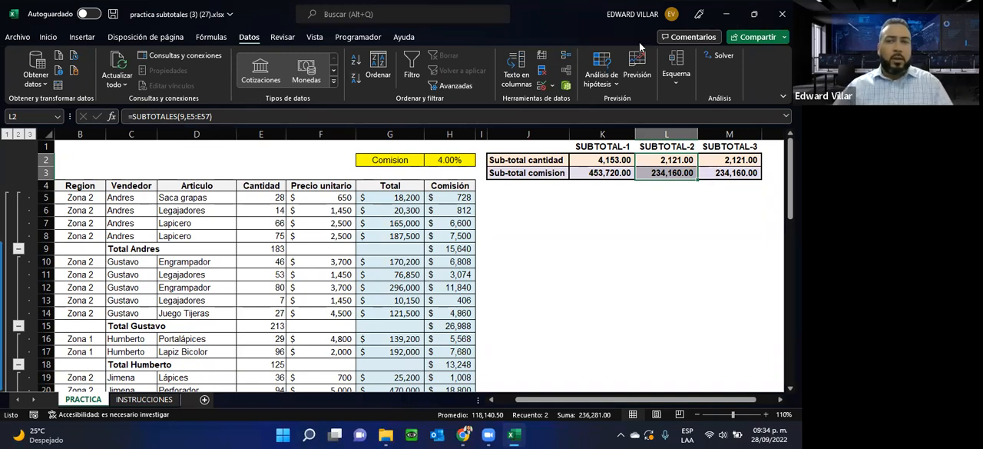
{"action": "left_click", "coordinate": [668, 86]}
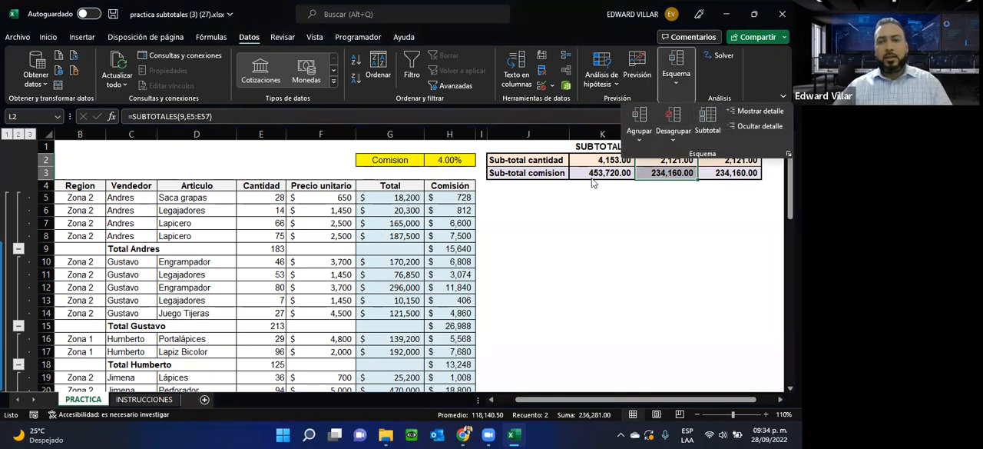
{"action": "left_click", "coordinate": [598, 160]}
{"action": "left_click_drag", "start_coordinate": [597, 161], "coordinate": [733, 174]}
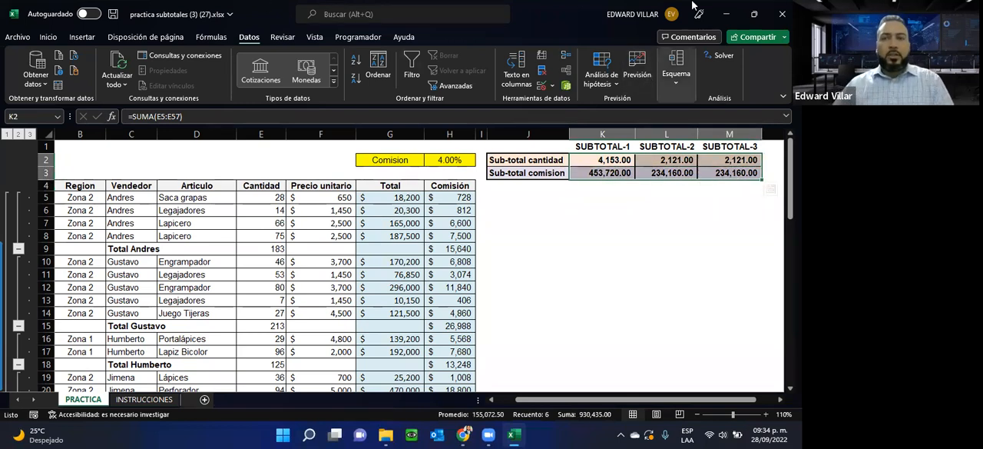
Step: Review the task list and the sorting note on the INSTRUCCIONES sheet
{"action": "left_click", "coordinate": [142, 399]}
{"action": "scroll", "coordinate": [173, 289], "scroll_direction": "down", "scroll_amount": 2}
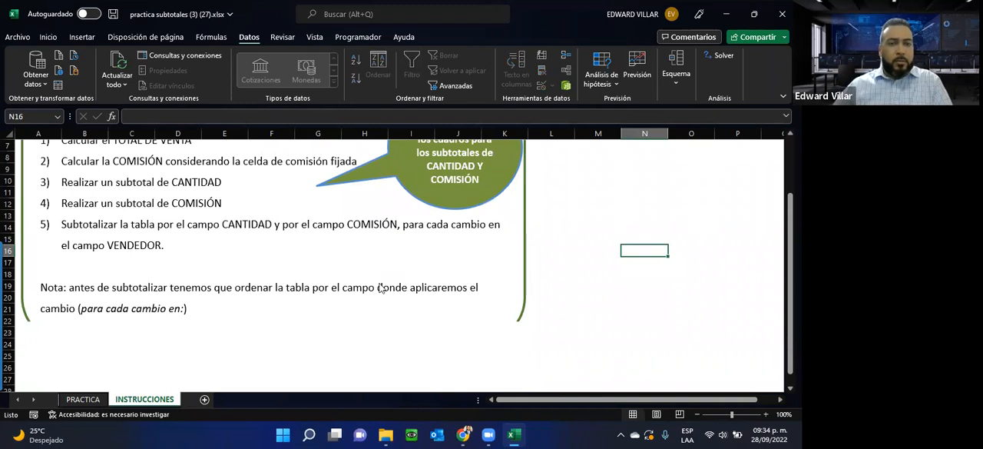
{"action": "scroll", "coordinate": [379, 288], "scroll_direction": "down", "scroll_amount": 2}
Step: Switch to the INFOTEP Virtual course page in Chrome, open the Asignación2-unidad2 workbook in Excel and enable editing
{"action": "key", "text": "alt+Tab"}
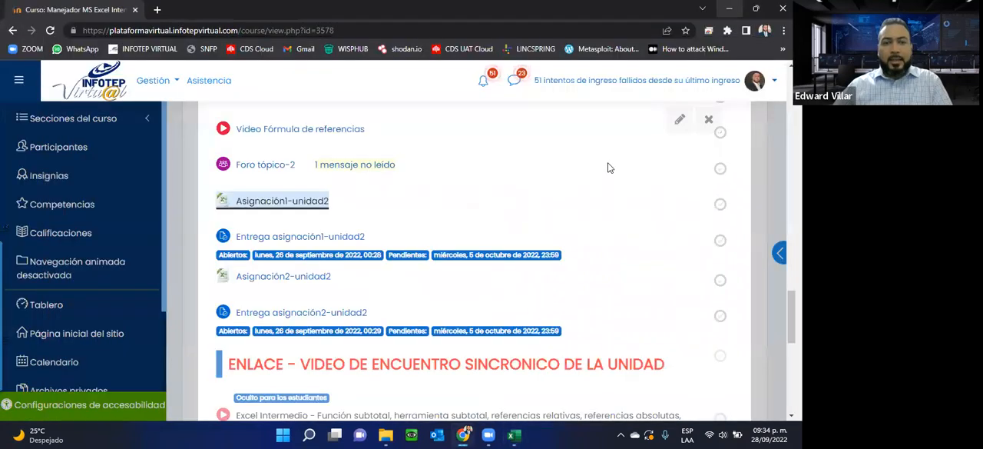
{"action": "left_click", "coordinate": [305, 278]}
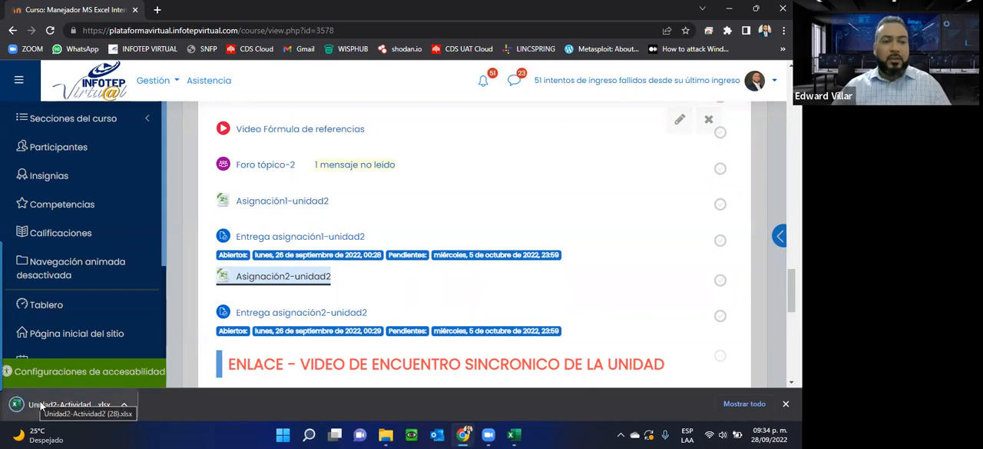
{"action": "left_click", "coordinate": [42, 405]}
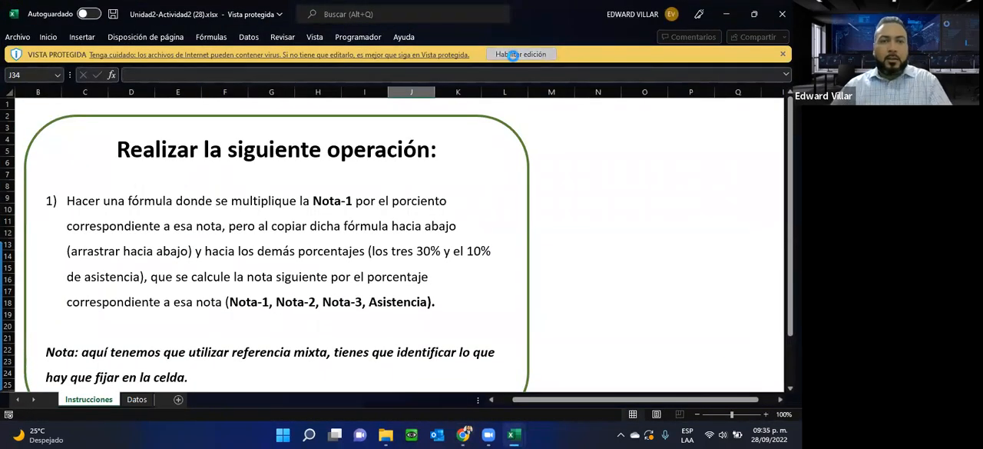
{"action": "left_click", "coordinate": [512, 54]}
Step: Read the mixed-reference task on the Instrucciones sheet and examine the grade report on the Datos sheet
{"action": "scroll", "coordinate": [106, 234], "scroll_direction": "down", "scroll_amount": 2}
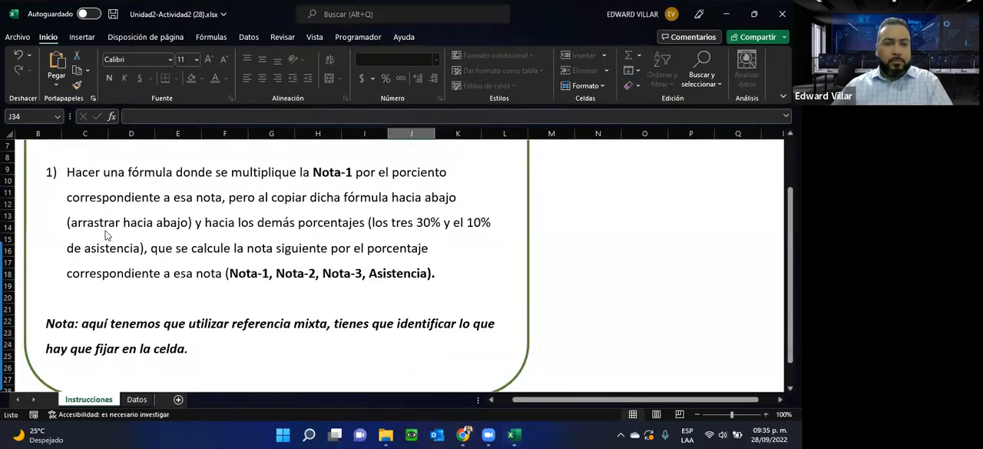
{"action": "scroll", "coordinate": [106, 235], "scroll_direction": "up", "scroll_amount": 1}
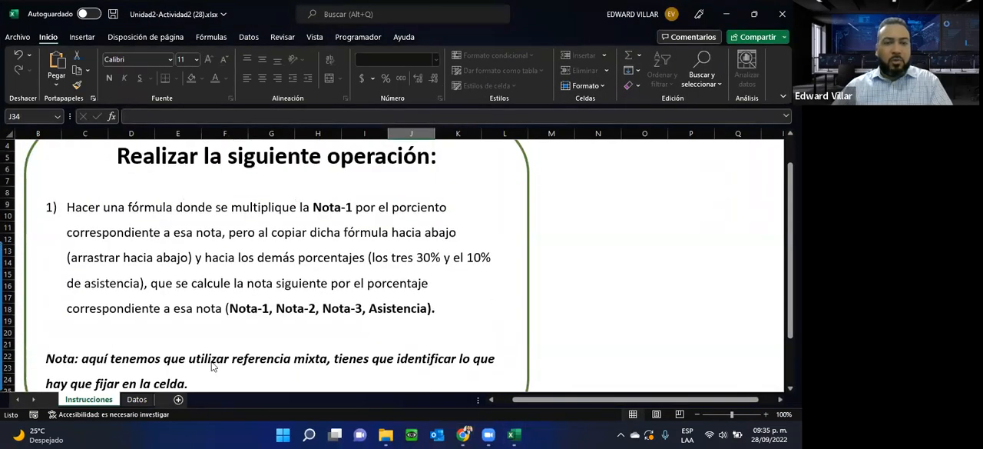
{"action": "left_click", "coordinate": [137, 399]}
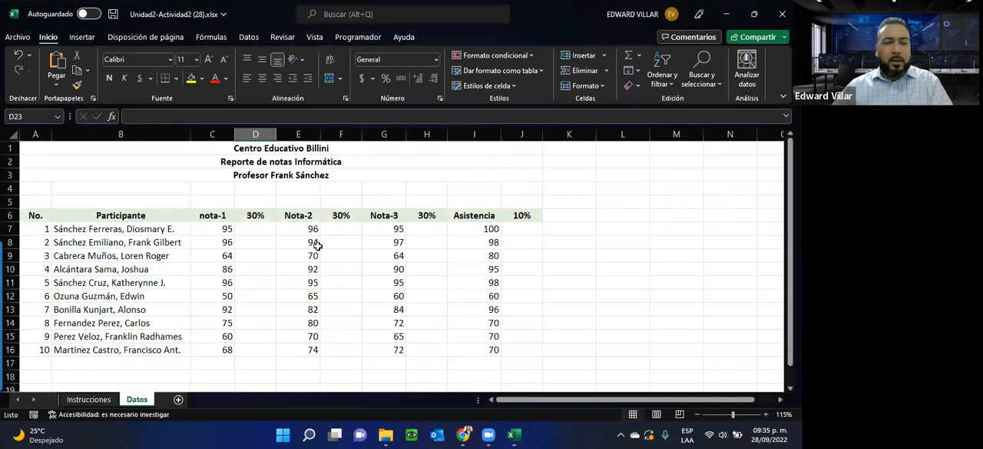
{"action": "left_click_drag", "start_coordinate": [182, 142], "coordinate": [207, 364]}
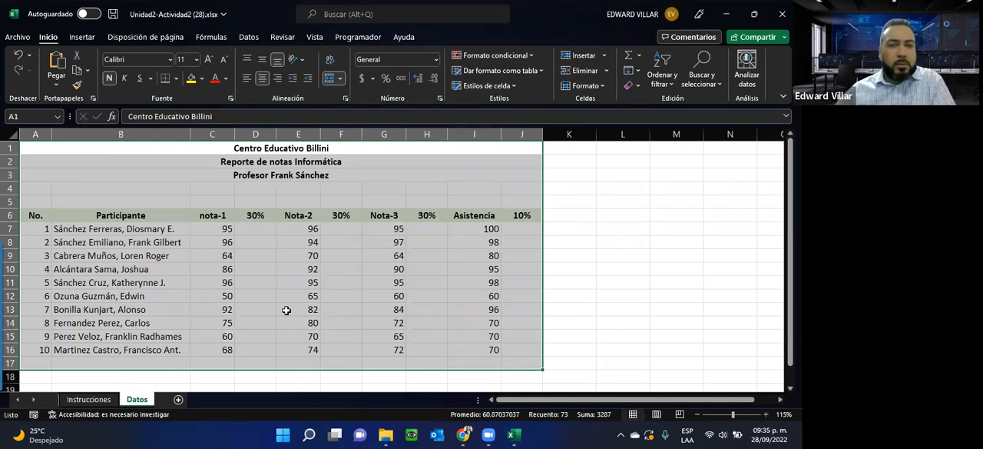
{"action": "left_click", "coordinate": [269, 260]}
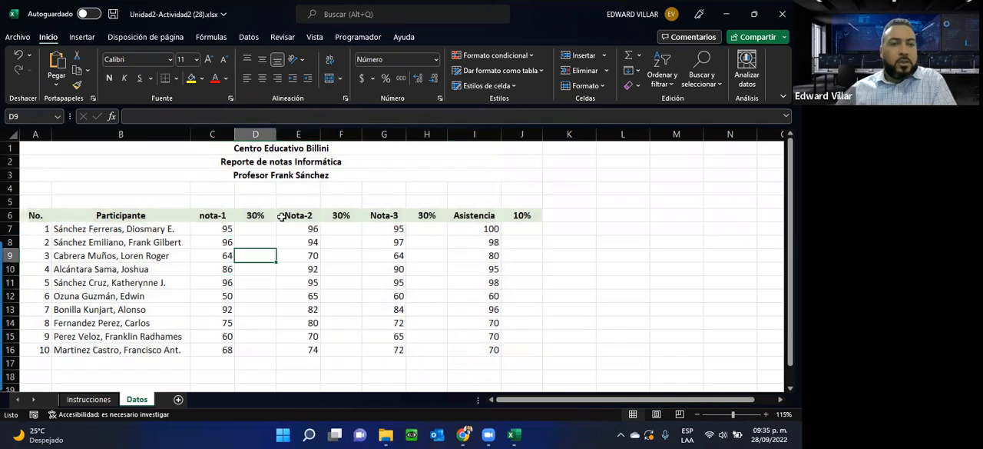
Step: Enter =C7*D6 in D7 to multiply the first participant's nota-1 by the 30% in the header
{"action": "left_click", "coordinate": [218, 229]}
{"action": "left_click", "coordinate": [257, 230]}
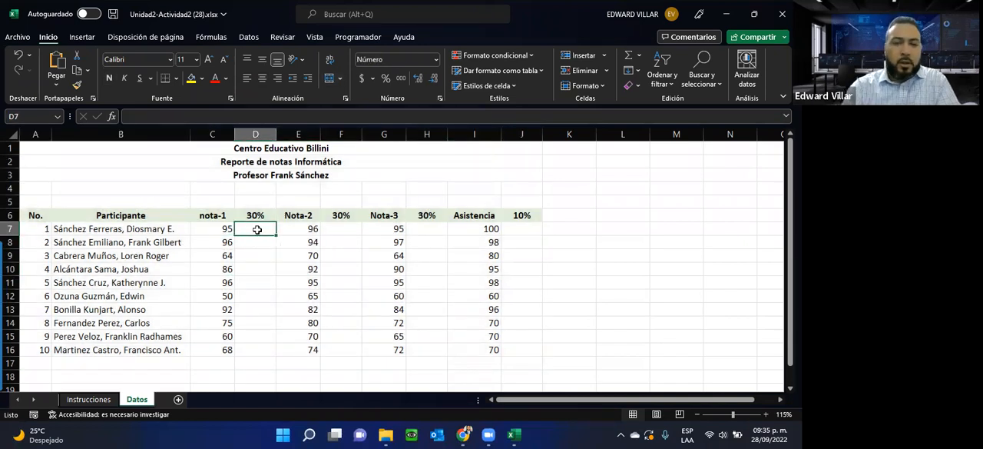
{"action": "type", "text": "="}
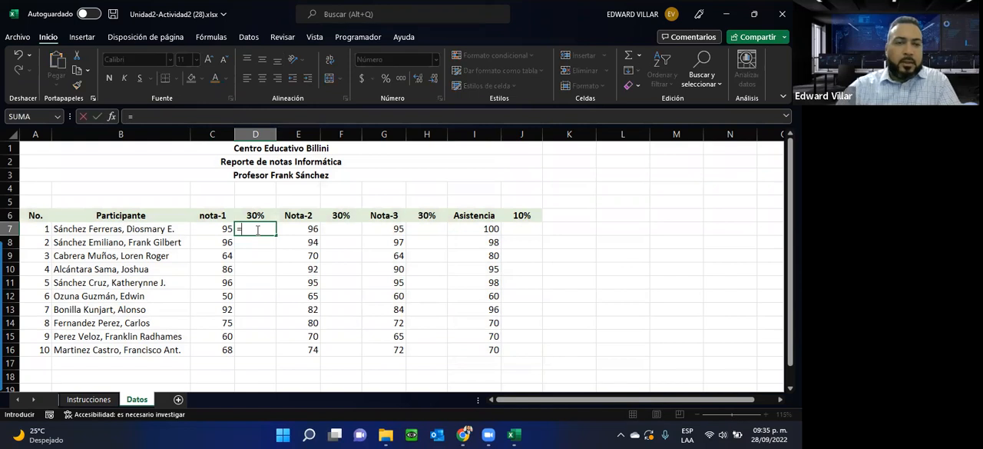
{"action": "left_click", "coordinate": [215, 229]}
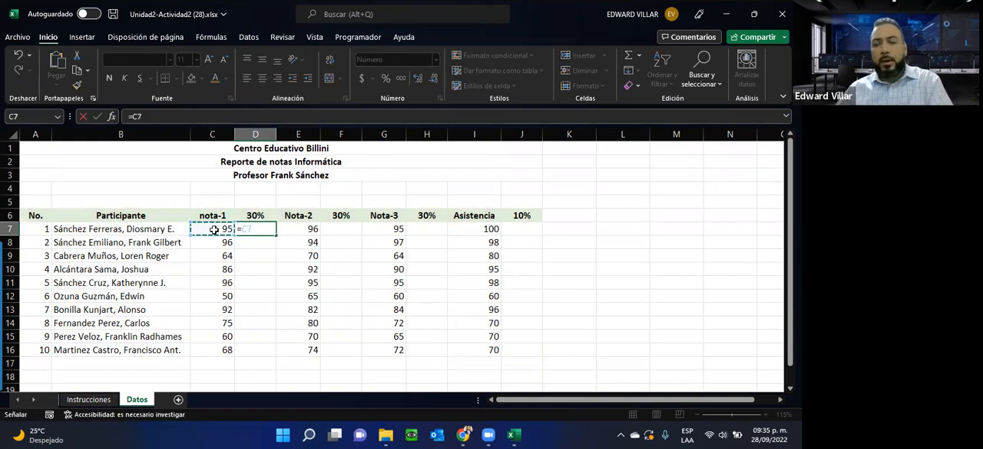
{"action": "type", "text": "*"}
{"action": "left_click", "coordinate": [264, 212]}
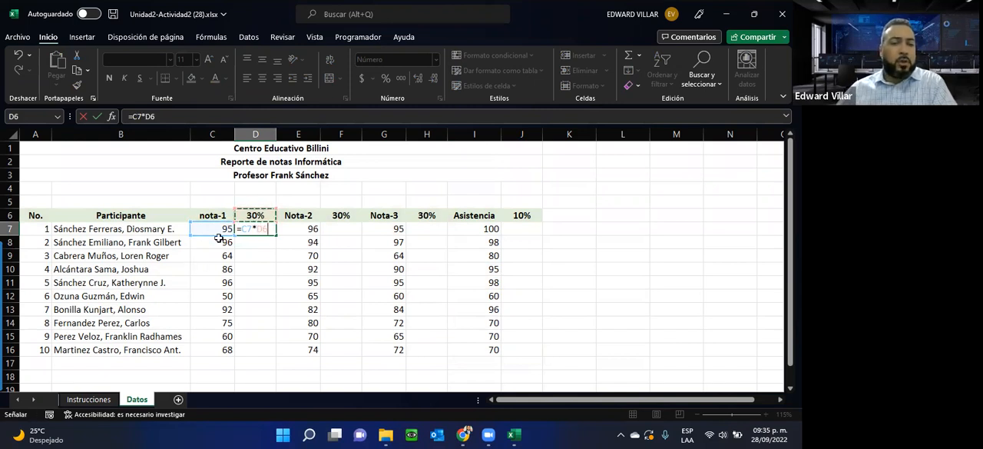
{"action": "key", "text": "Return"}
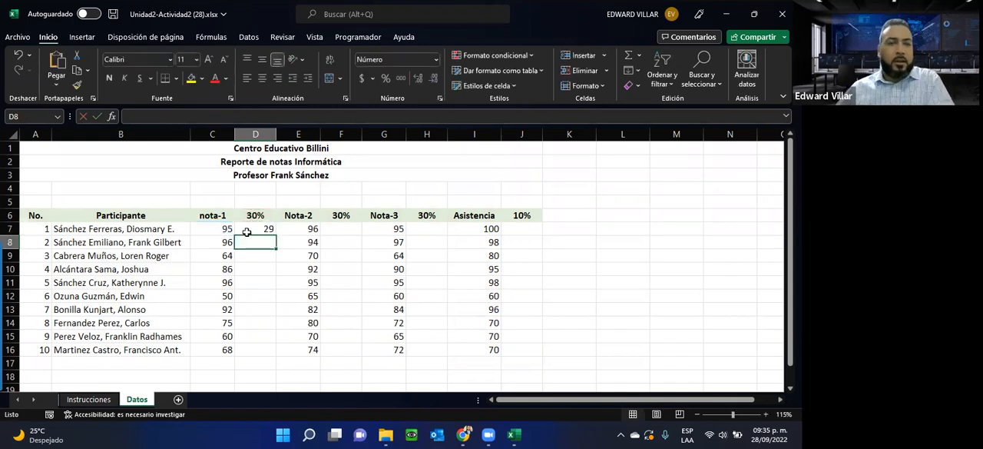
Step: Try to fill the D7 formula with its relative references down to D16, and undo the fill
{"action": "left_click", "coordinate": [252, 228]}
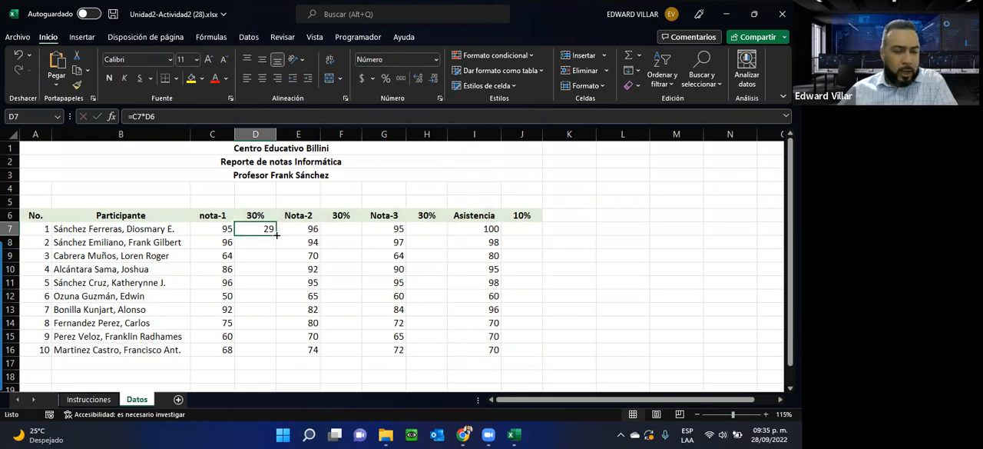
{"action": "left_click_drag", "start_coordinate": [276, 234], "coordinate": [258, 355]}
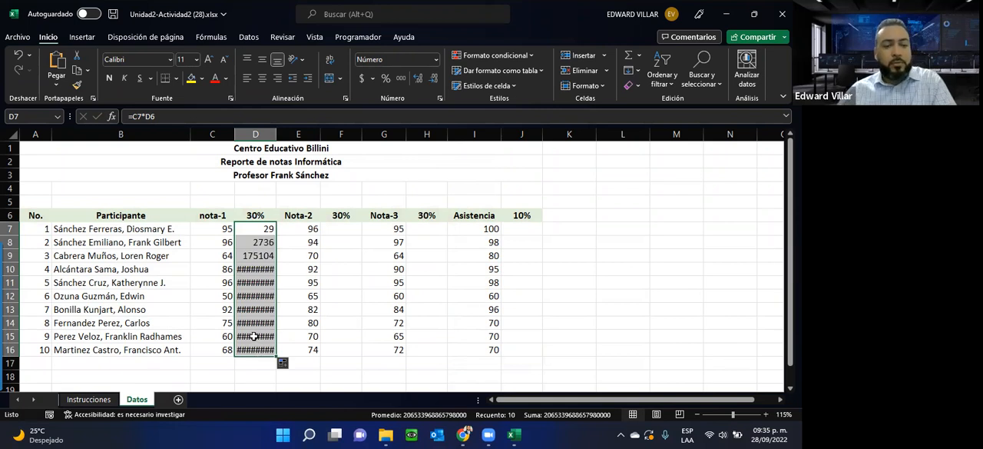
{"action": "key", "text": "ctrl+z"}
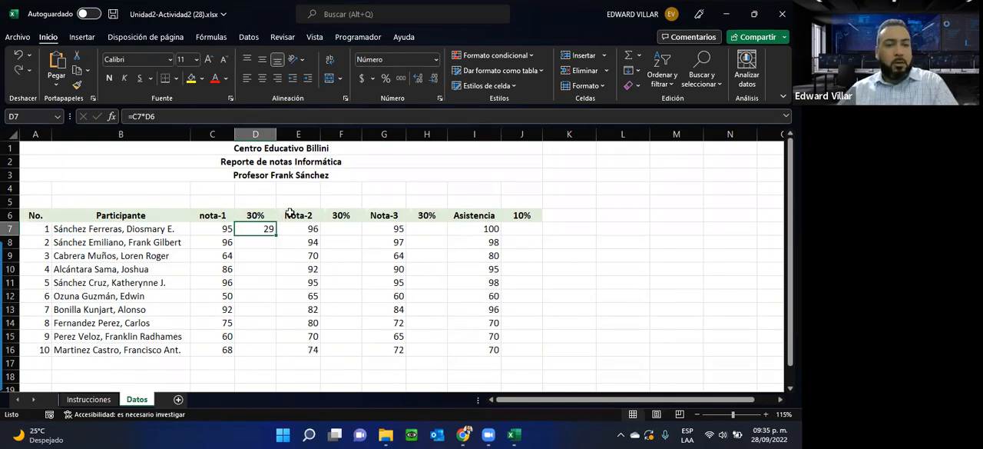
Step: Open the formula in D7 for editing
{"action": "double_click", "coordinate": [249, 230]}
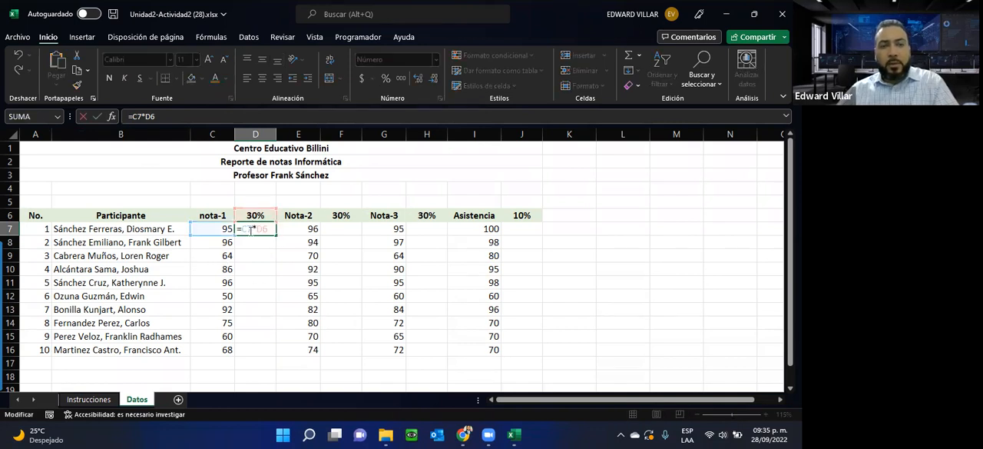
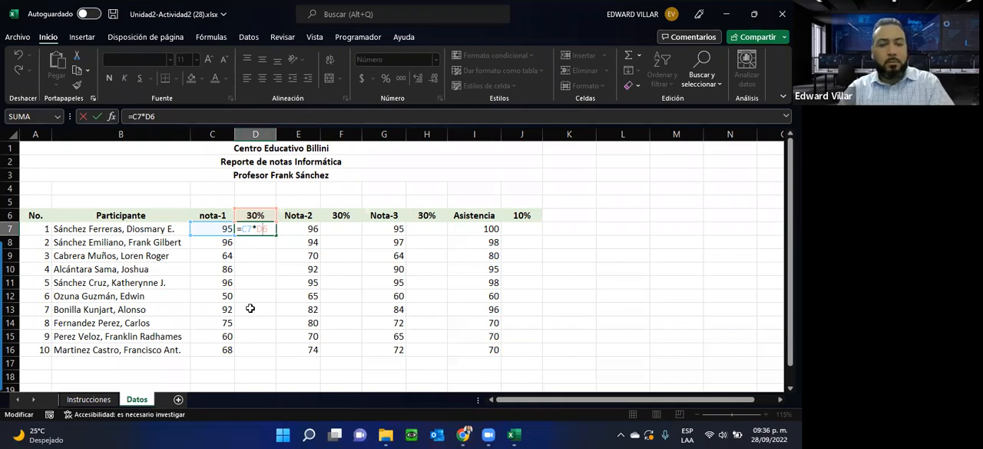
Step: Lock the header row in D7 so the formula reads =C7*D$6, and fill it down to D16
{"action": "key", "text": "F4"}
{"action": "key", "text": "F4"}
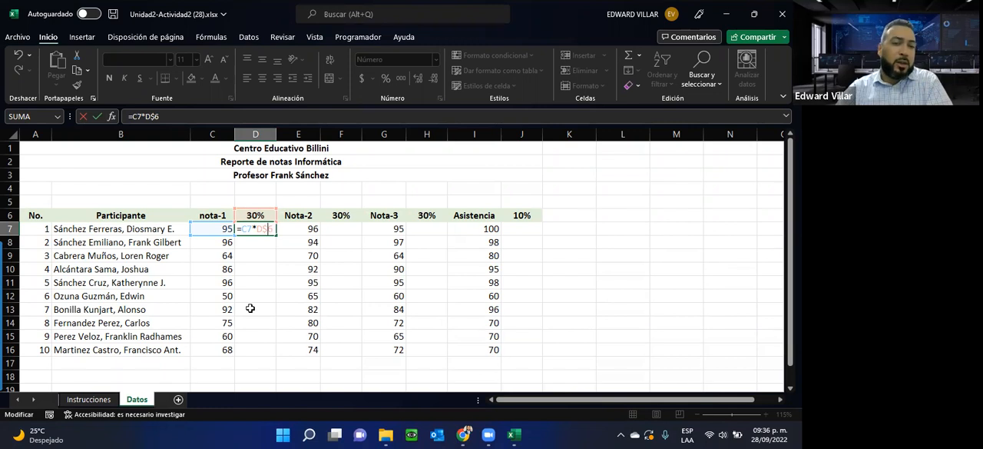
{"action": "key", "text": "Return"}
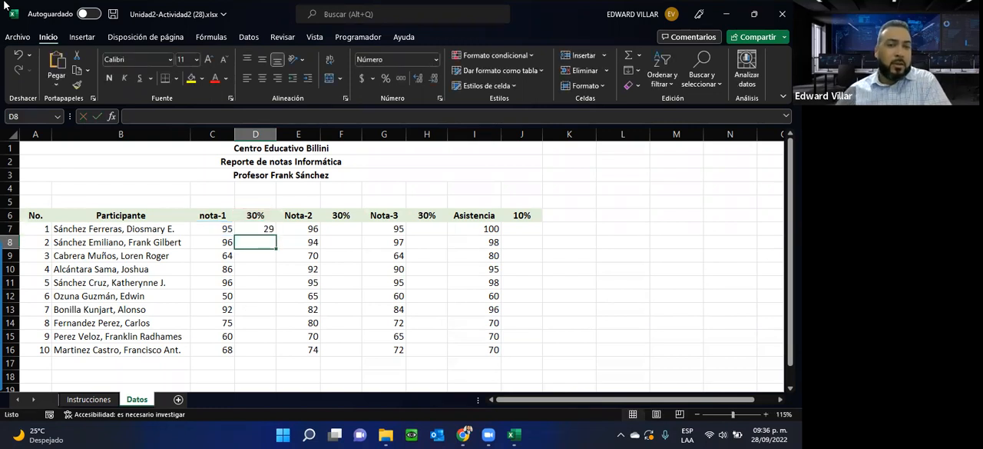
{"action": "left_click", "coordinate": [261, 229]}
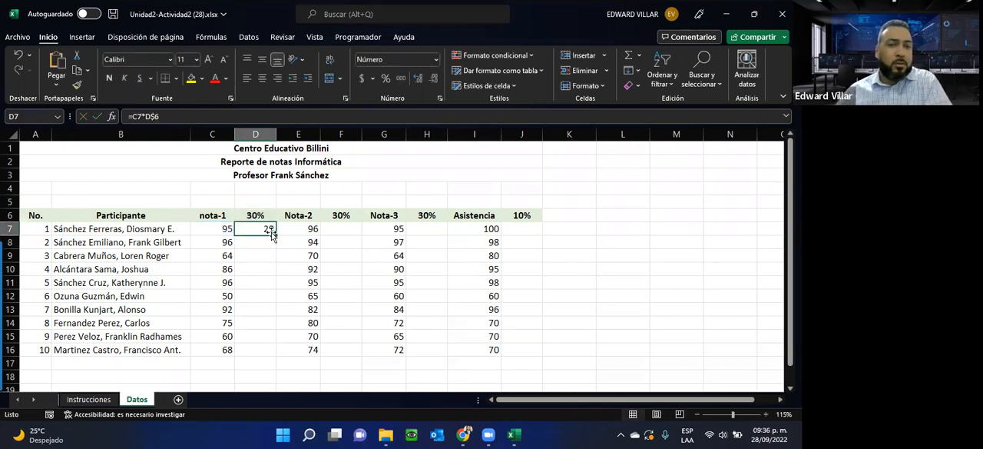
{"action": "double_click", "coordinate": [275, 235]}
Step: Inspect the copied formula in D16, especially its D$6 reference, and leave the cell without keeping any edit
{"action": "double_click", "coordinate": [258, 350]}
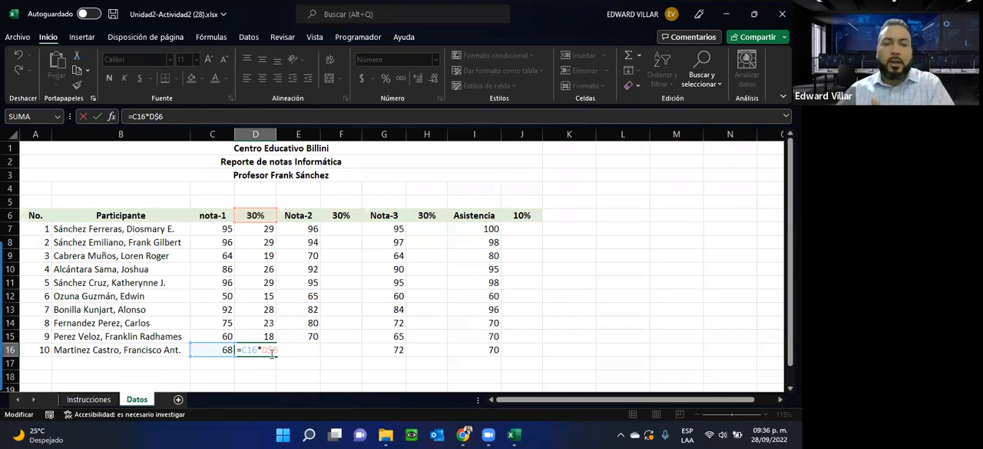
{"action": "left_click_drag", "start_coordinate": [270, 352], "coordinate": [286, 351]}
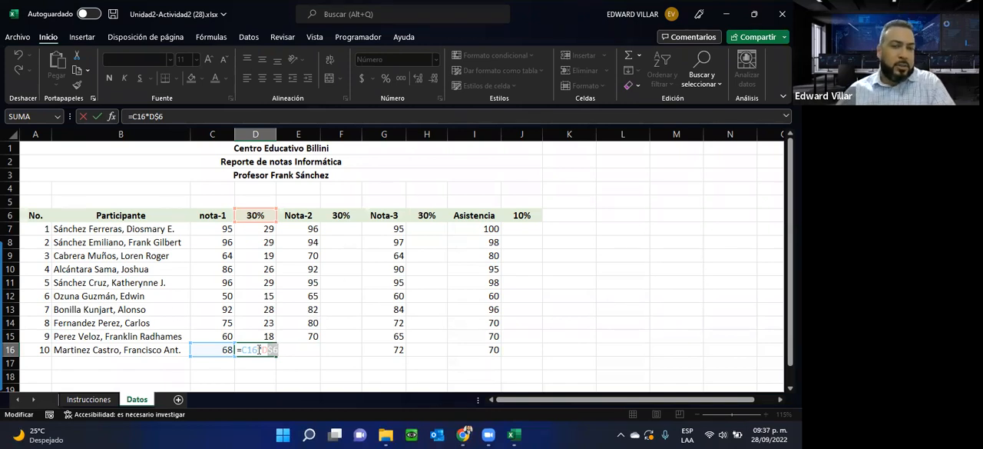
{"action": "left_click_drag", "start_coordinate": [262, 350], "coordinate": [282, 348]}
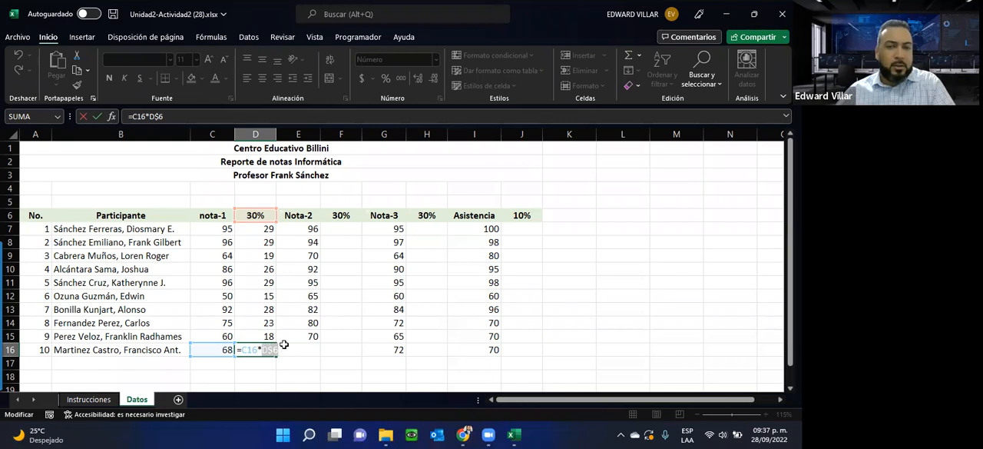
{"action": "left_click", "coordinate": [522, 214]}
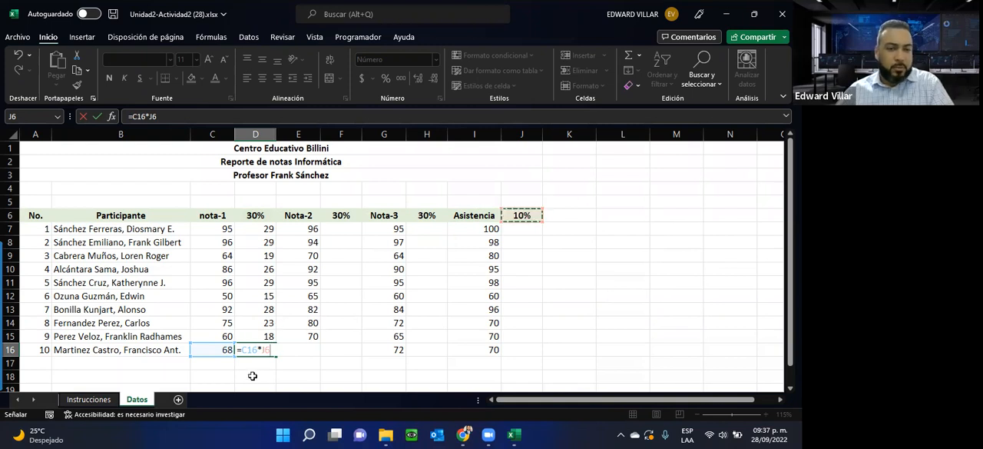
{"action": "key", "text": "Escape"}
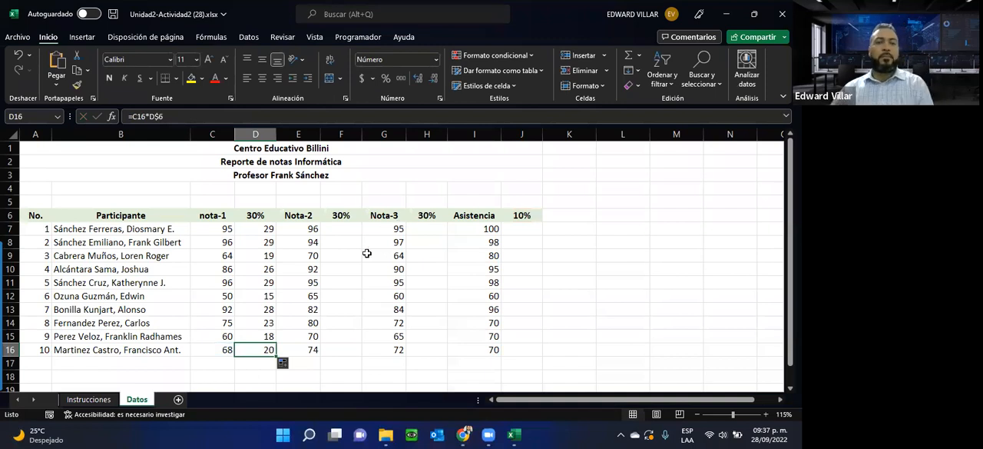
Step: Enter =I7*J$6 in J7 to weight the first participant's Asistencia, and fill the formula down to J16
{"action": "left_click", "coordinate": [375, 229]}
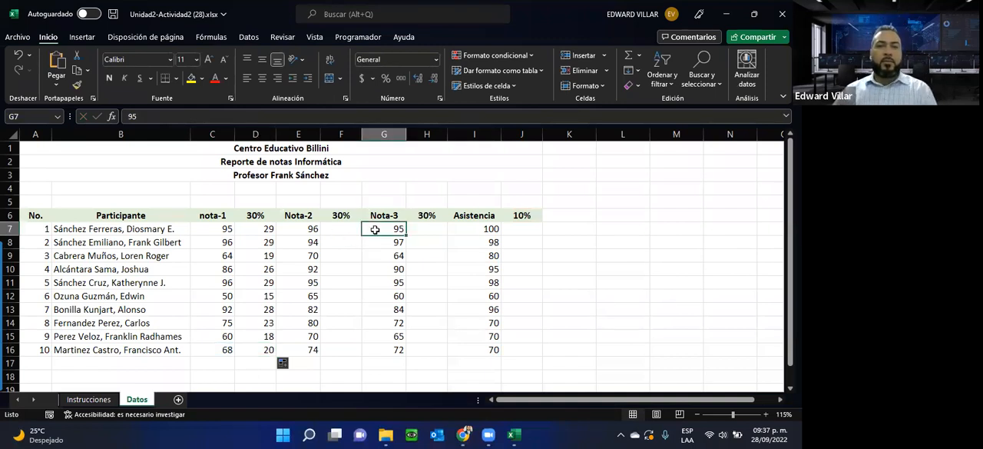
{"action": "left_click", "coordinate": [530, 232]}
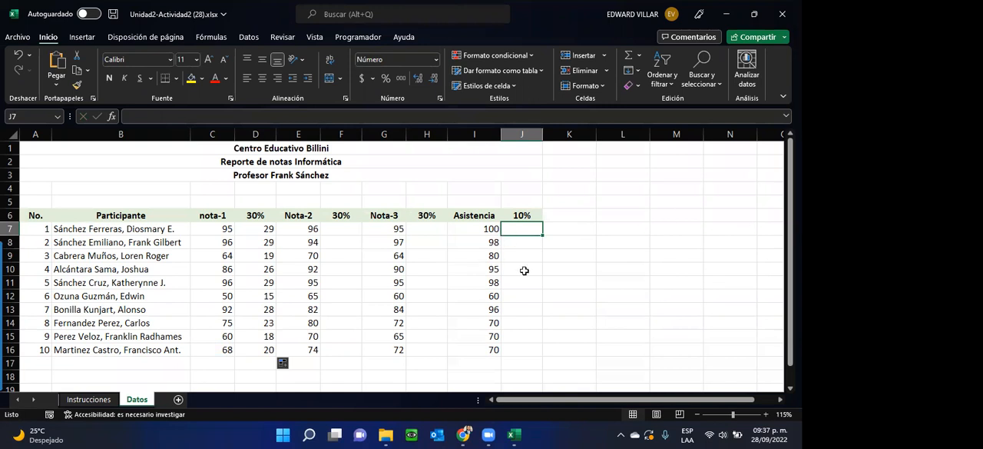
{"action": "type", "text": "="}
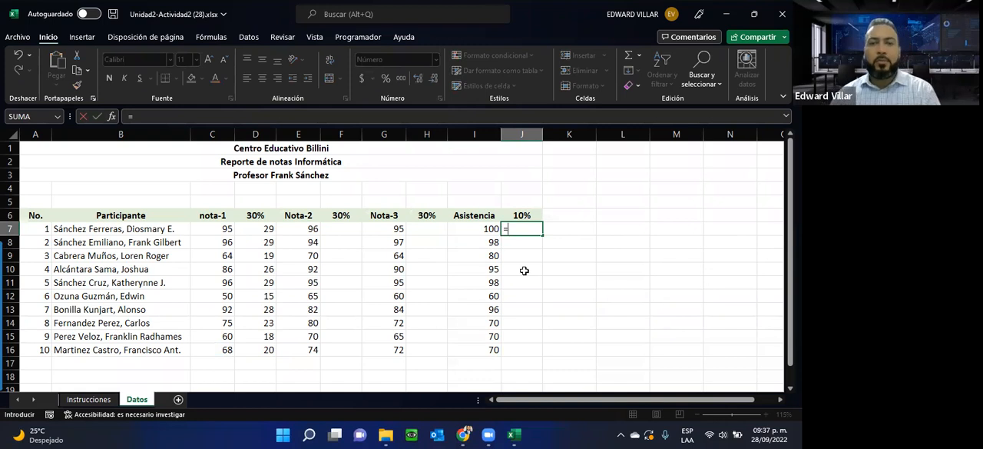
{"action": "left_click", "coordinate": [478, 227]}
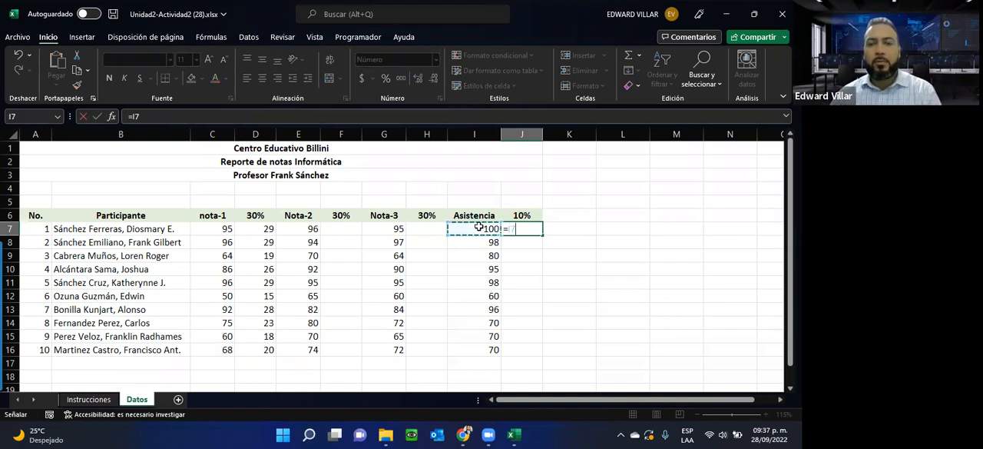
{"action": "type", "text": "*"}
{"action": "left_click", "coordinate": [517, 216]}
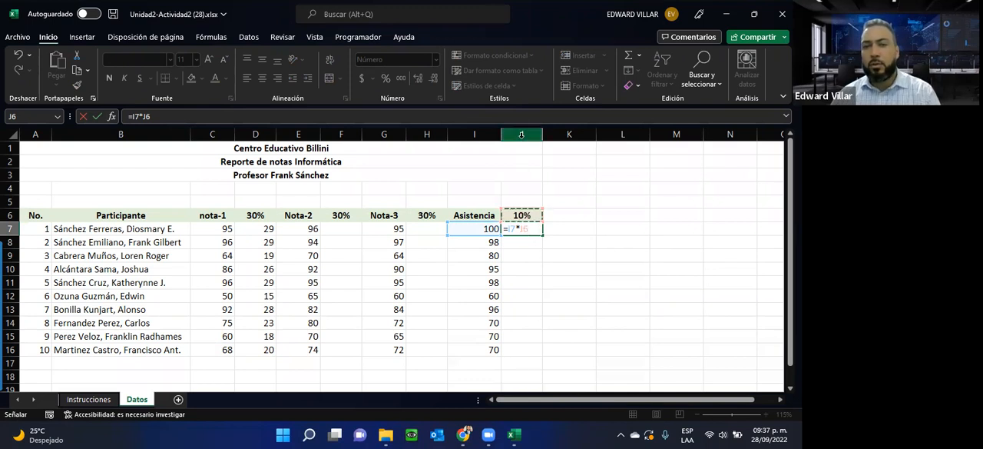
{"action": "left_click", "coordinate": [525, 229]}
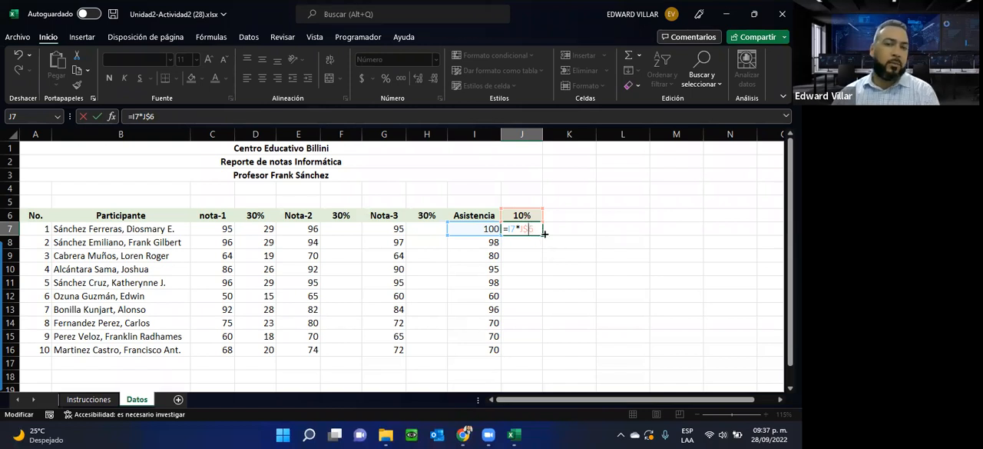
{"action": "key", "text": "ctrl+Return"}
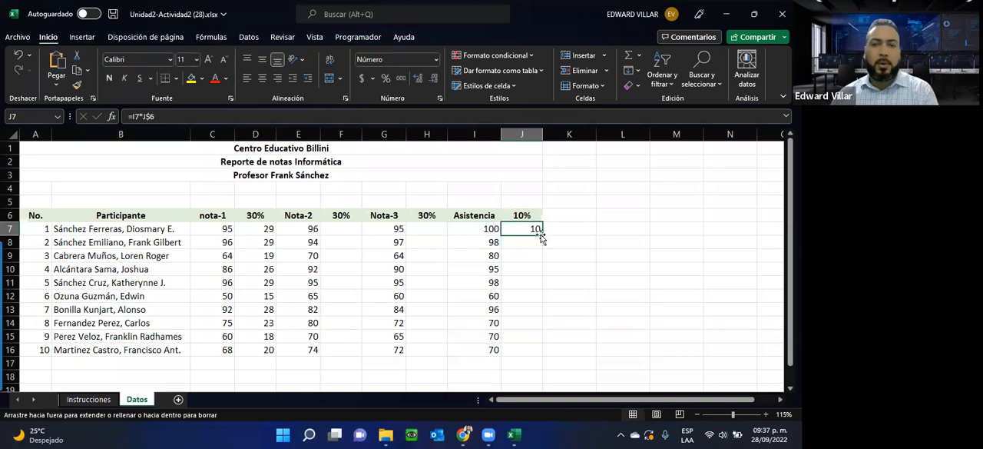
{"action": "double_click", "coordinate": [541, 235]}
Step: Compare the references in the copied J16 formula with those in the original J7 formula
{"action": "double_click", "coordinate": [519, 349]}
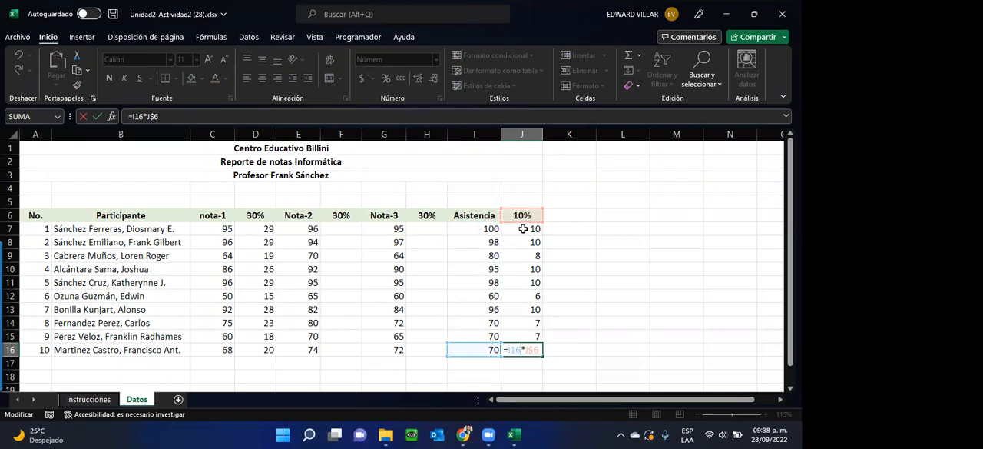
{"action": "left_click", "coordinate": [523, 228]}
{"action": "double_click", "coordinate": [523, 228]}
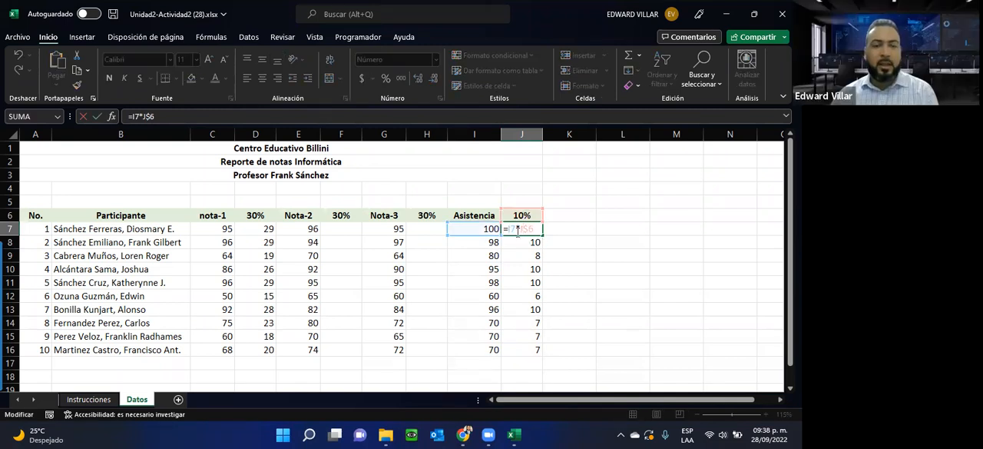
{"action": "key", "text": "Escape"}
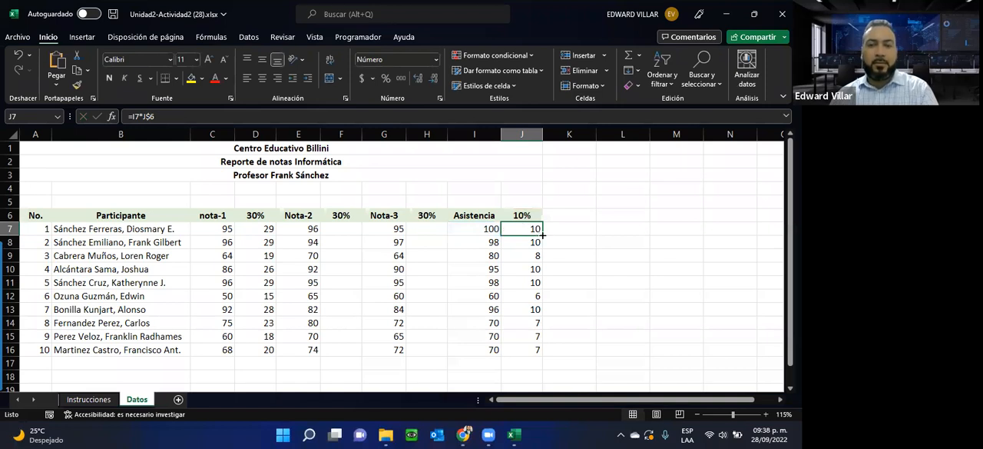
Step: Try filling the J7 formula across to K7 and inspect which references the copy uses
{"action": "left_click_drag", "start_coordinate": [543, 234], "coordinate": [588, 239]}
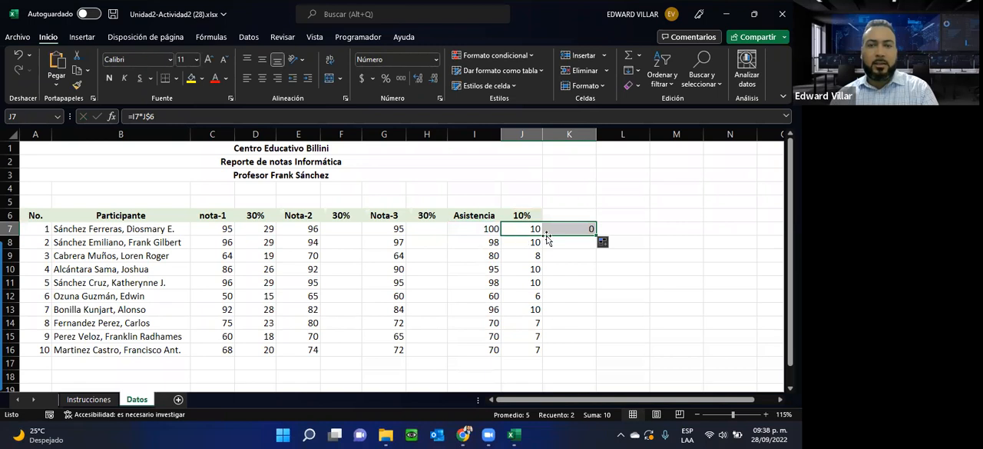
{"action": "double_click", "coordinate": [558, 229]}
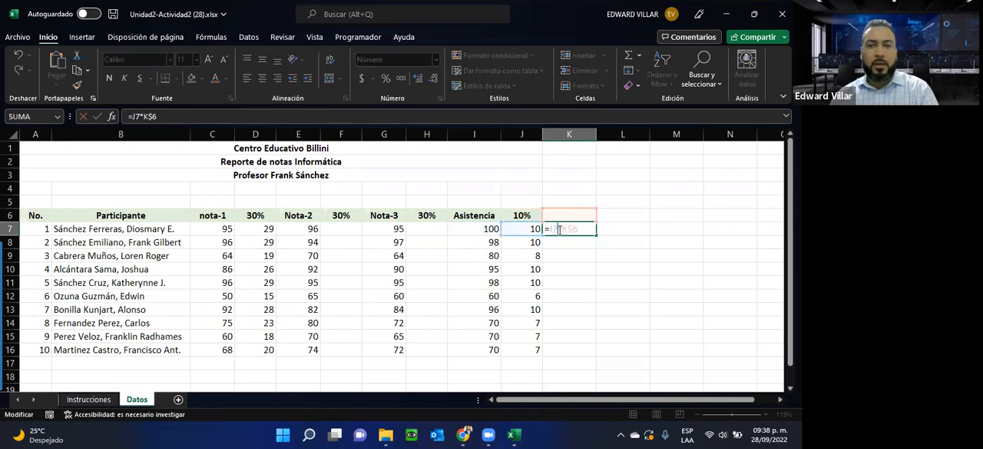
{"action": "key", "text": "Escape"}
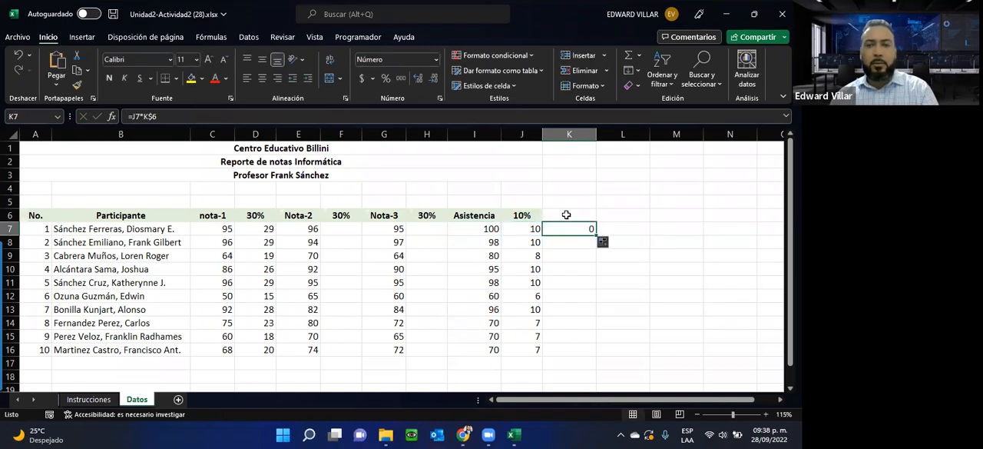
Step: Enter 9% in K6 and extend the decreasing percentage series from J6:K6 across to M6
{"action": "left_click", "coordinate": [566, 215]}
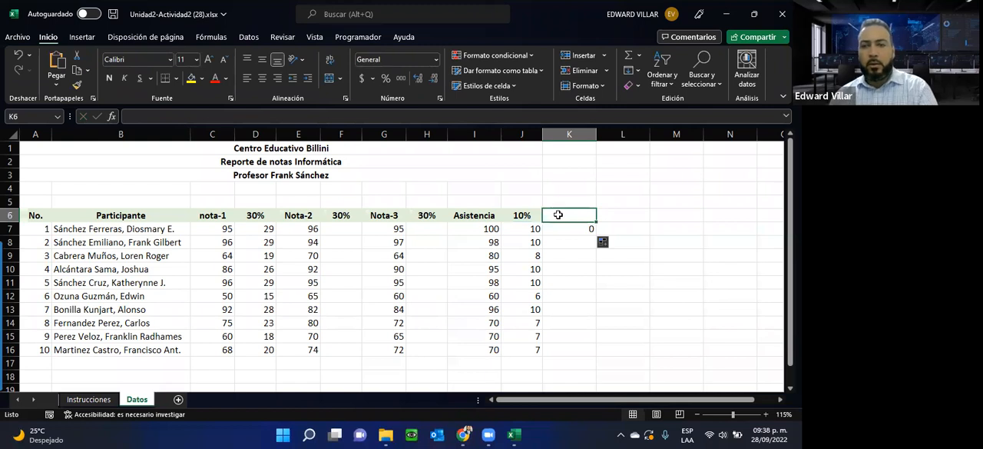
{"action": "type", "text": "9%"}
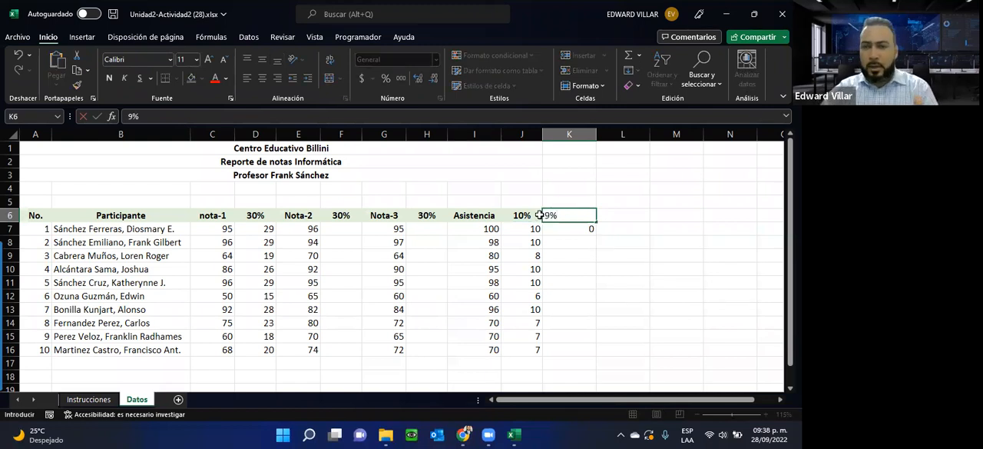
{"action": "key", "text": "Return"}
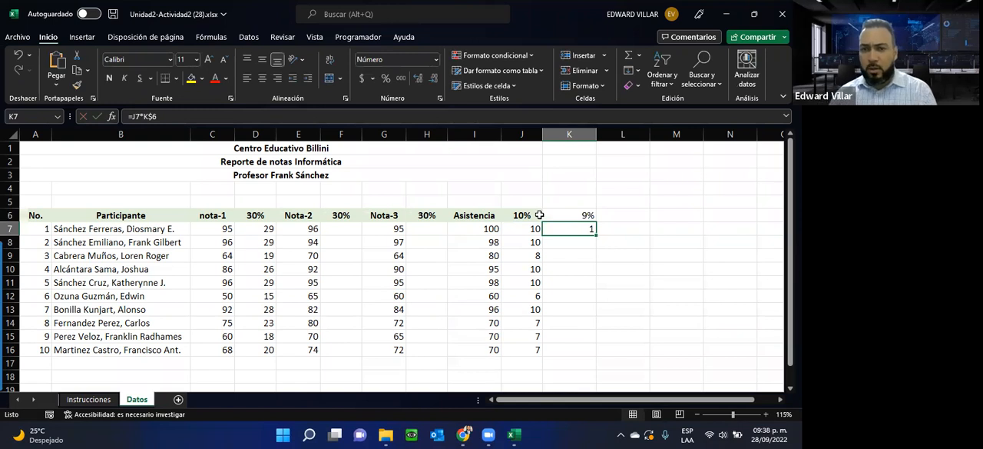
{"action": "left_click_drag", "start_coordinate": [530, 215], "coordinate": [691, 220]}
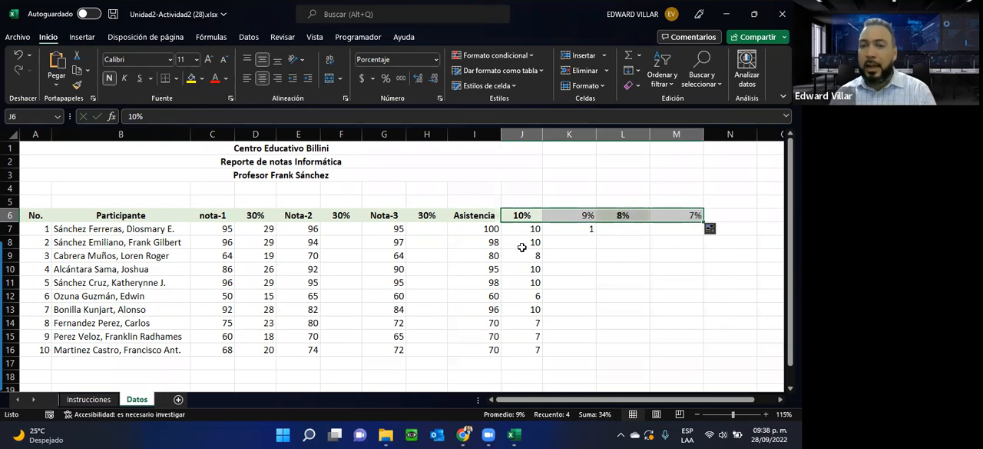
Step: Clear the trial formula from K7 and fill the J7 formula across K7:M7
{"action": "left_click", "coordinate": [578, 230]}
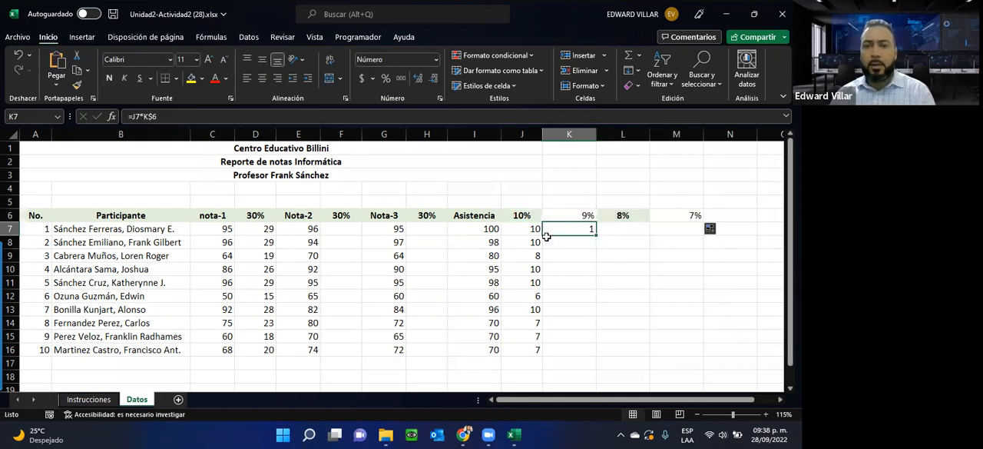
{"action": "left_click", "coordinate": [522, 230]}
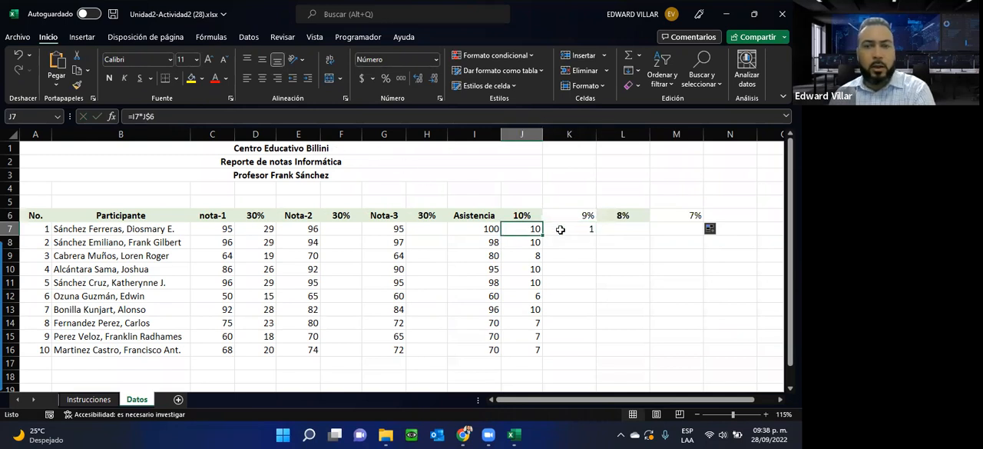
{"action": "left_click", "coordinate": [592, 231]}
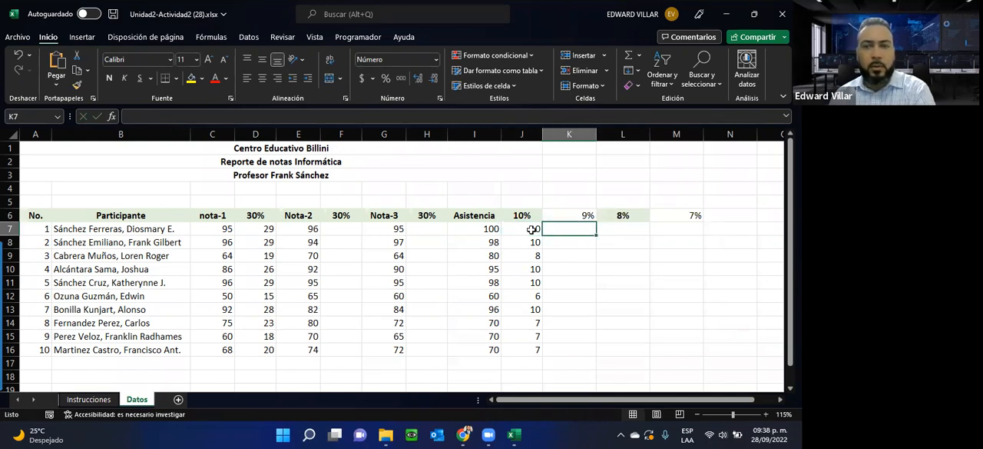
{"action": "left_click", "coordinate": [526, 230]}
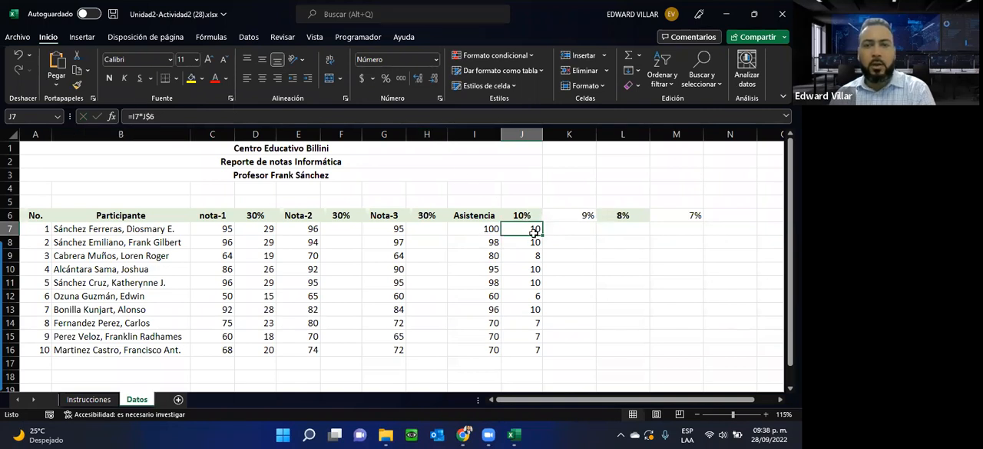
{"action": "left_click_drag", "start_coordinate": [543, 235], "coordinate": [682, 229]}
Step: Examine the references in the copied formulas in K7, L7 and M7, including the fixed row 6 in M7
{"action": "left_click", "coordinate": [575, 229]}
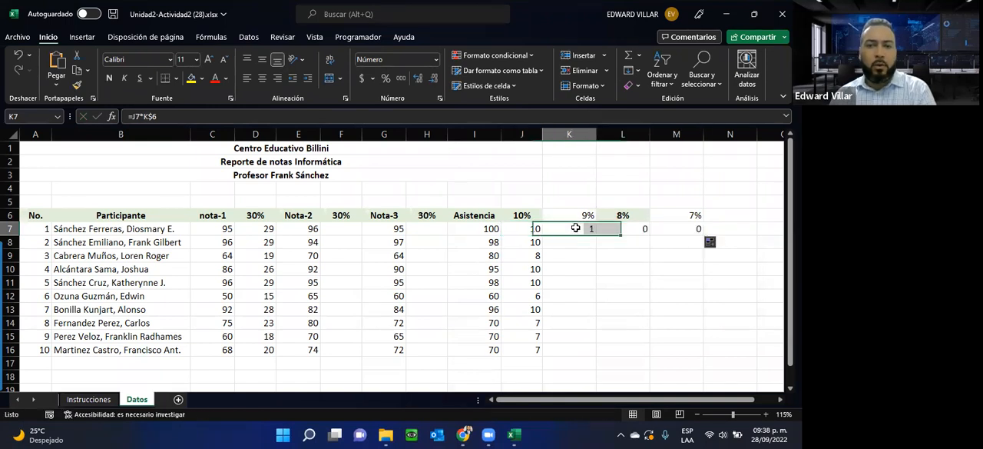
{"action": "double_click", "coordinate": [576, 228]}
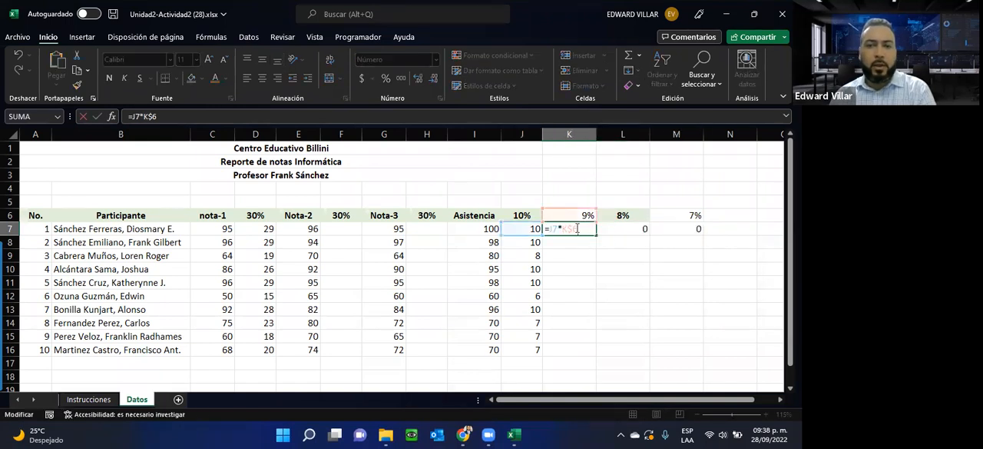
{"action": "key", "text": "Escape"}
{"action": "double_click", "coordinate": [631, 228]}
{"action": "key", "text": "Escape"}
{"action": "double_click", "coordinate": [654, 230]}
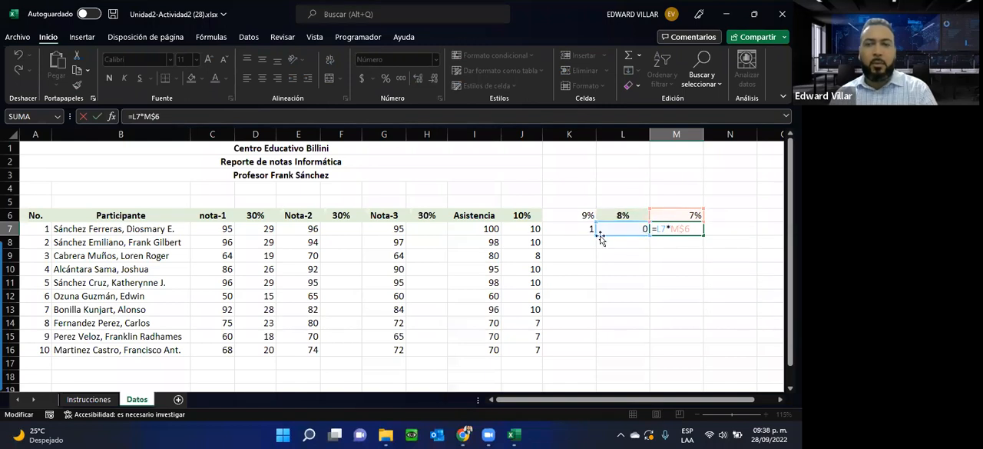
{"action": "left_click_drag", "start_coordinate": [681, 228], "coordinate": [691, 228]}
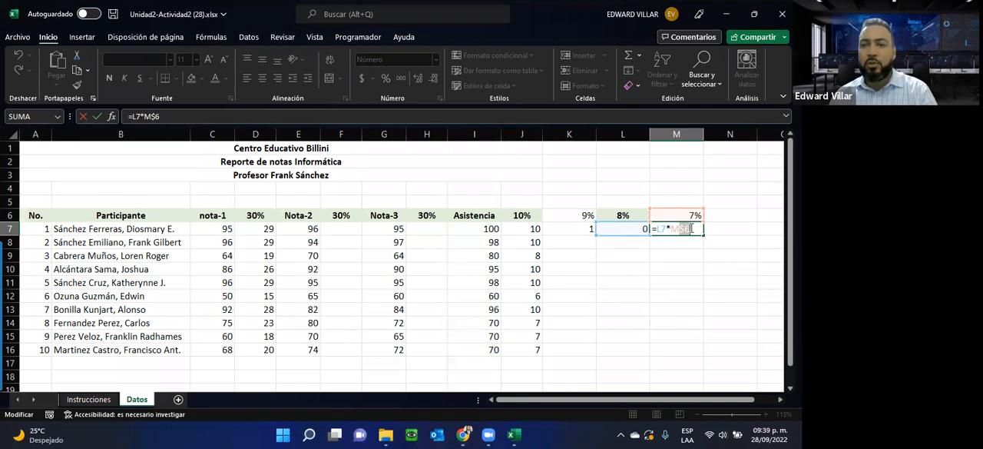
{"action": "key", "text": "Escape"}
Step: Compare the references in the original J7 formula with those in its copies in K7, L7 and M7
{"action": "double_click", "coordinate": [537, 230]}
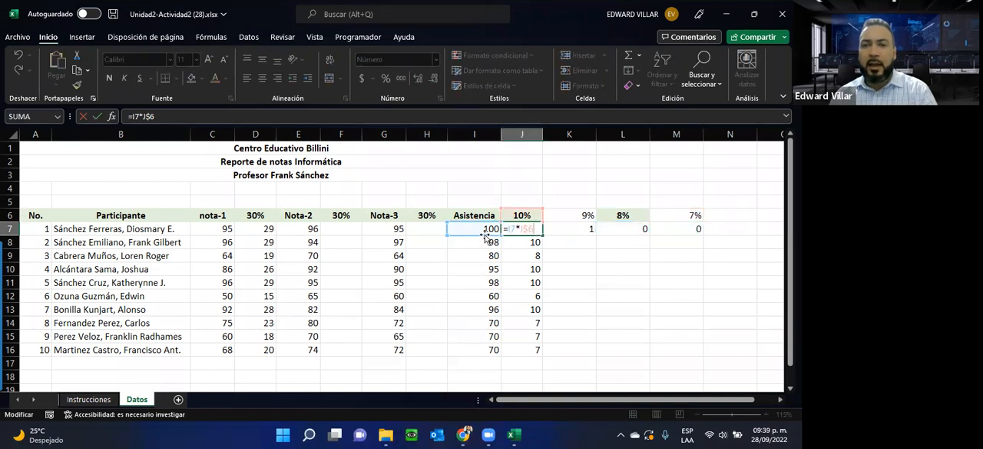
{"action": "left_click", "coordinate": [570, 227]}
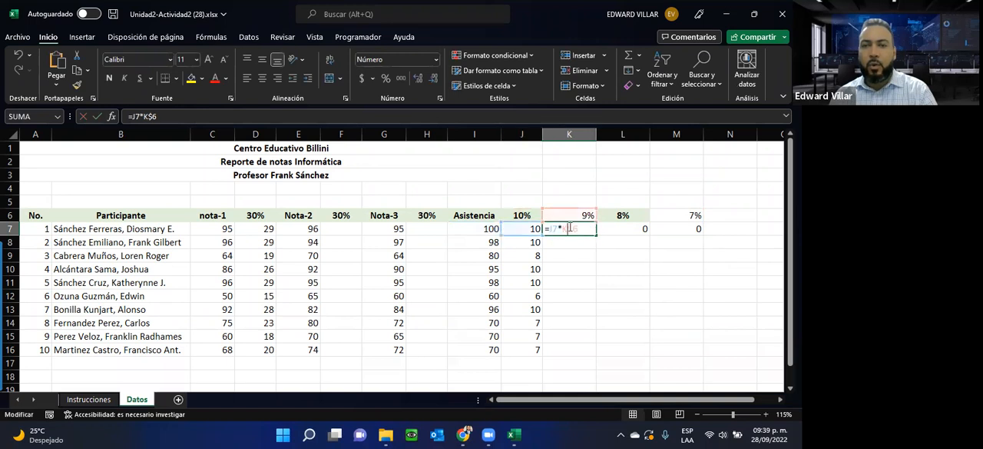
{"action": "double_click", "coordinate": [557, 230]}
{"action": "left_click", "coordinate": [626, 229]}
{"action": "double_click", "coordinate": [626, 229]}
{"action": "left_click", "coordinate": [686, 229]}
{"action": "double_click", "coordinate": [695, 229]}
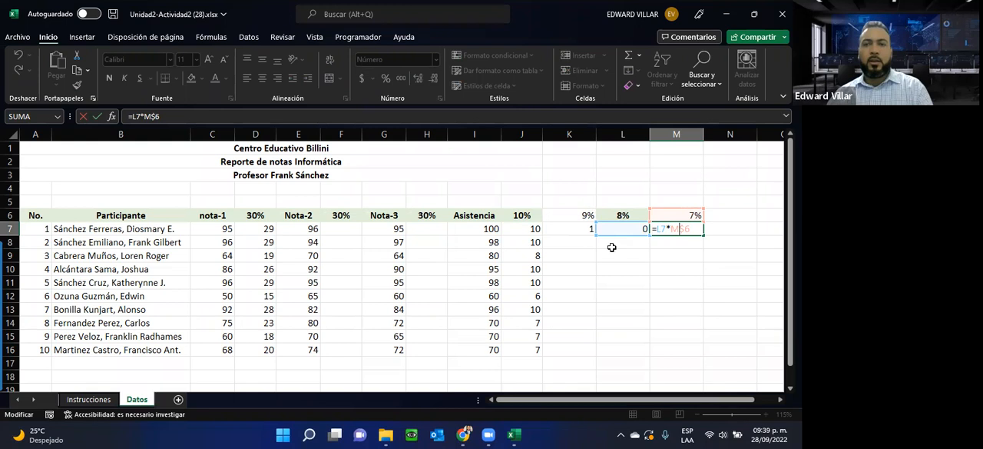
Step: Clear the trial percentages and formulas from K6:M7 and review the J7 formula
{"action": "left_click_drag", "start_coordinate": [566, 217], "coordinate": [650, 232]}
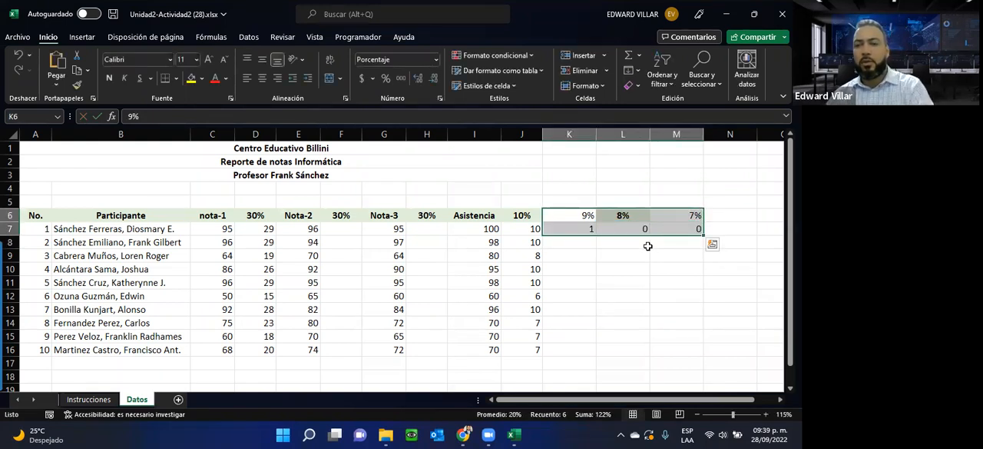
{"action": "key", "text": "Delete"}
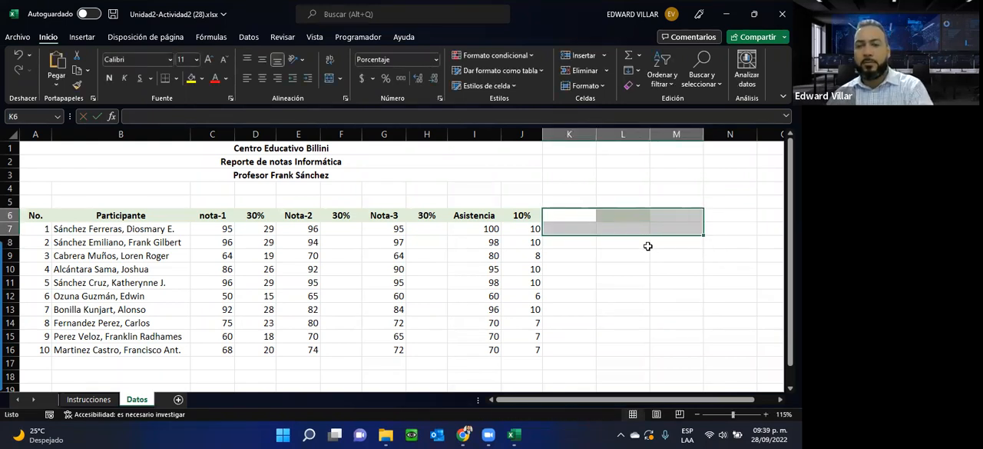
{"action": "double_click", "coordinate": [517, 229]}
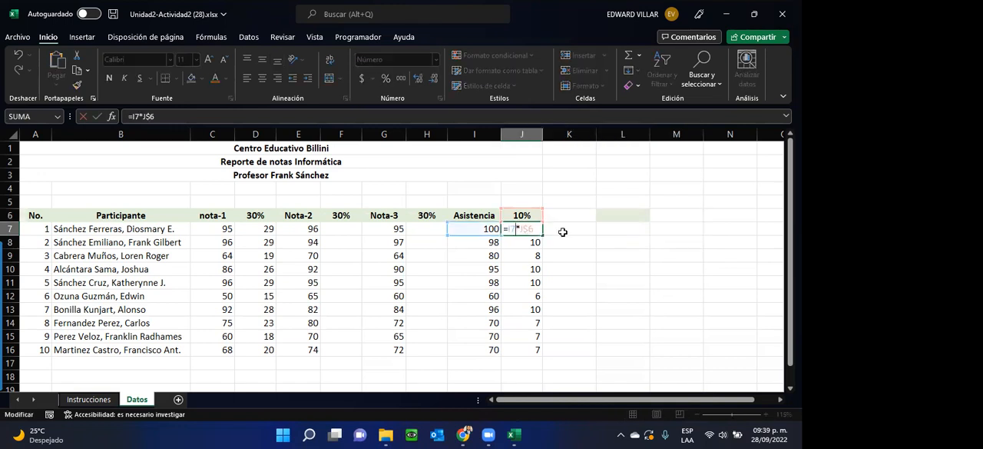
{"action": "key", "text": "Escape"}
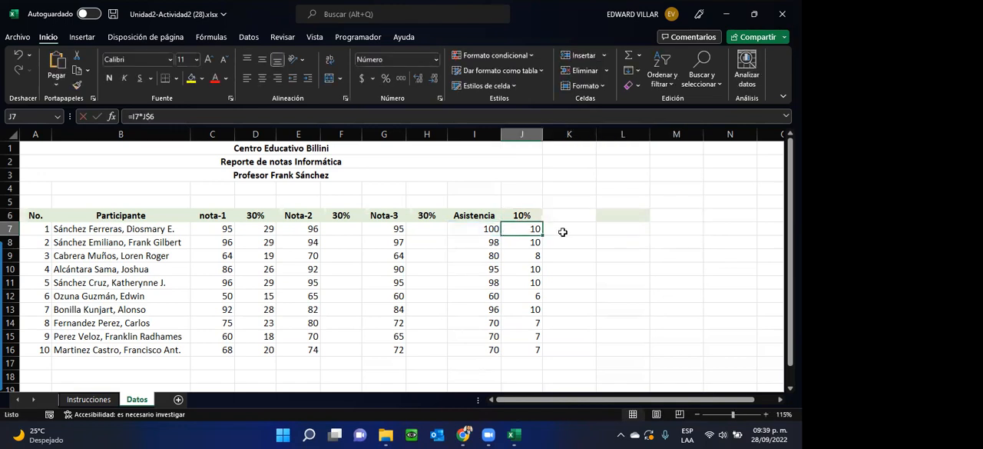
Step: Fill the J7 formula across to K7 and examine the J$6 reference against the empty K6 cell
{"action": "double_click", "coordinate": [512, 230]}
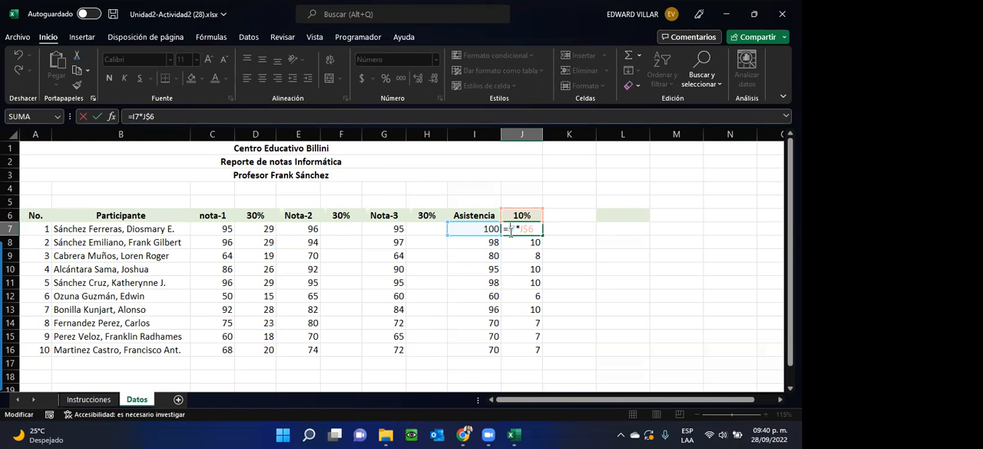
{"action": "key", "text": "ctrl+Return"}
{"action": "left_click_drag", "start_coordinate": [543, 237], "coordinate": [560, 228]}
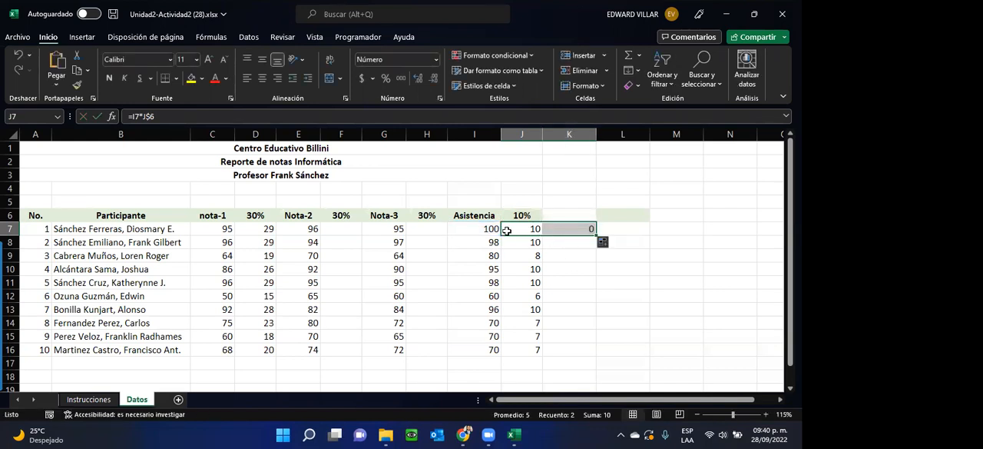
{"action": "left_click", "coordinate": [514, 231]}
{"action": "double_click", "coordinate": [514, 231]}
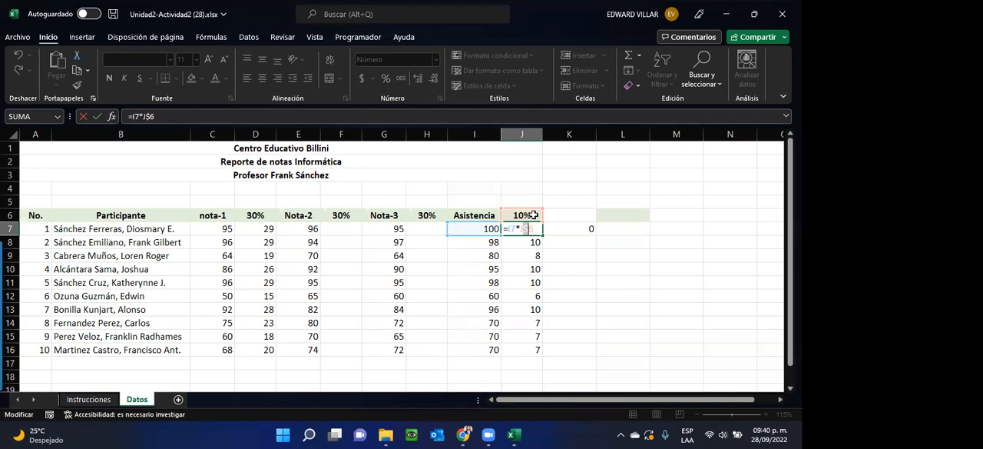
{"action": "left_click", "coordinate": [557, 215]}
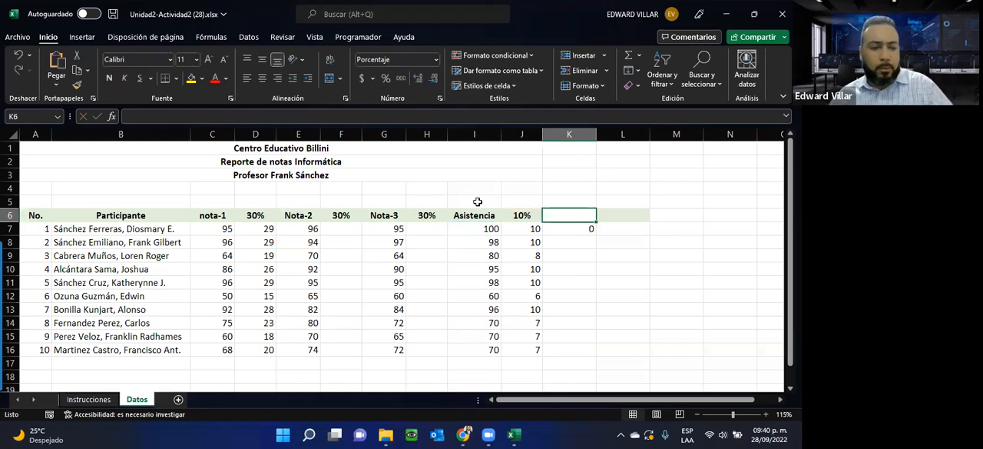
Step: Undo the fill into K7 and the clearing of K6:M7
{"action": "key", "text": "Down"}
{"action": "key", "text": "Left"}
{"action": "key", "text": "ctrl+z"}
{"action": "key", "text": "ctrl+z"}
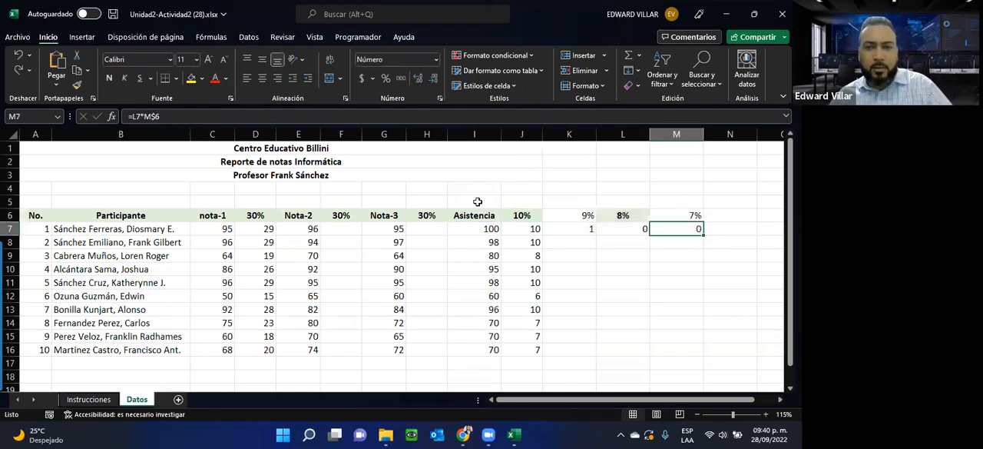
Step: Clear the copied formulas from K7:M7 and from J8:J16, keeping the original in J7
{"action": "left_click_drag", "start_coordinate": [584, 231], "coordinate": [676, 229]}
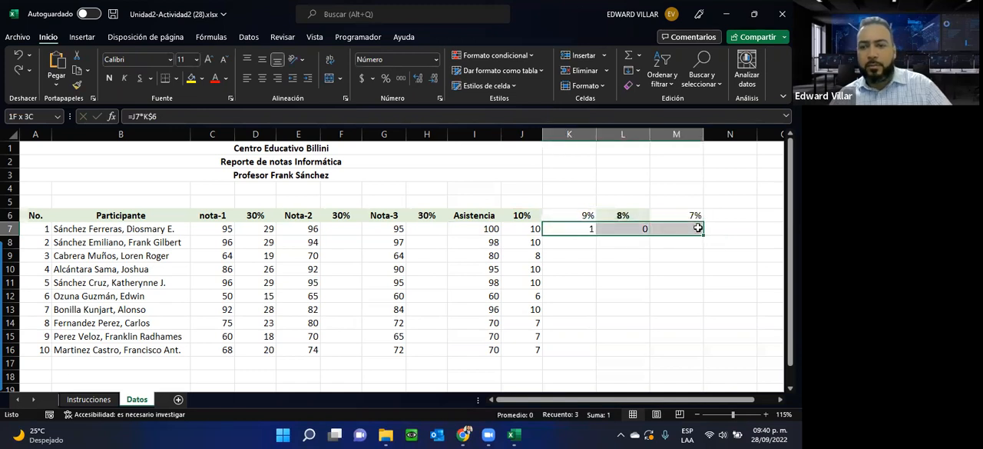
{"action": "key", "text": "Delete"}
{"action": "left_click_drag", "start_coordinate": [508, 238], "coordinate": [525, 349]}
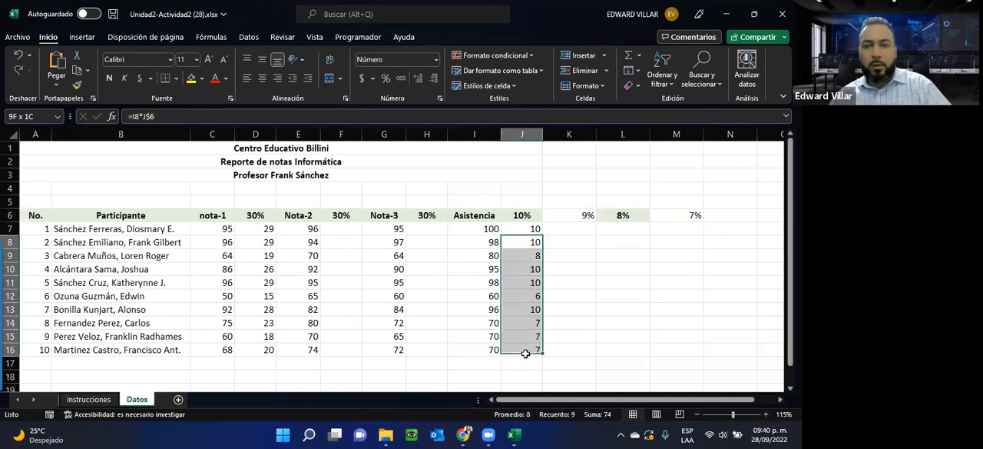
{"action": "key", "text": "Delete"}
Step: Review the J7 formula =I7*J$6 and fill it down through J16
{"action": "left_click", "coordinate": [532, 229]}
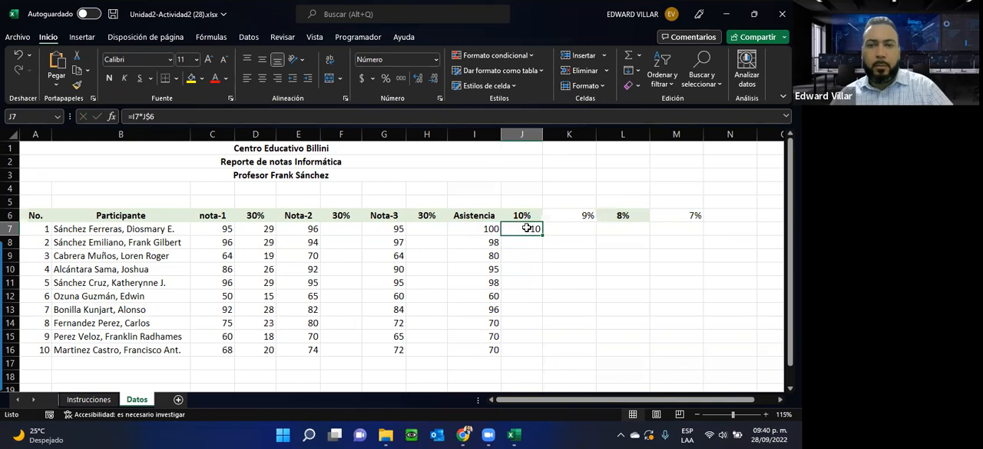
{"action": "double_click", "coordinate": [526, 228]}
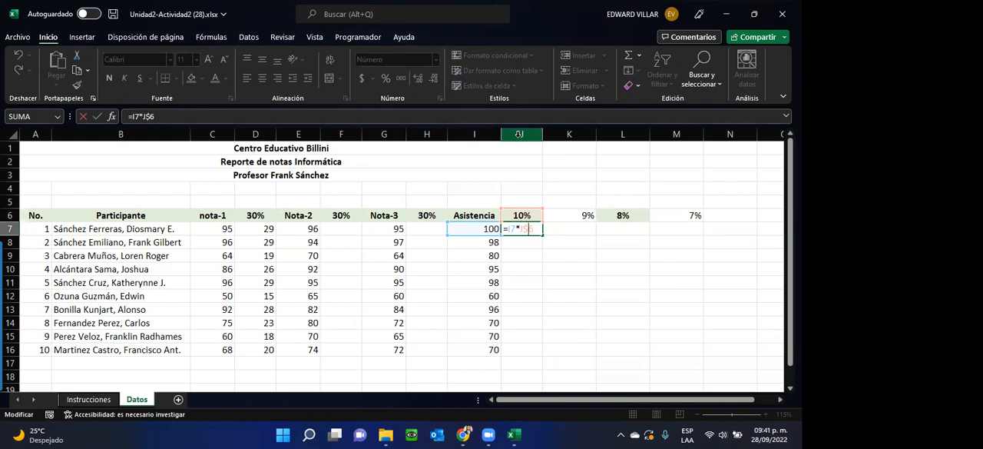
{"action": "key", "text": "Escape"}
{"action": "left_click_drag", "start_coordinate": [541, 232], "coordinate": [536, 354]}
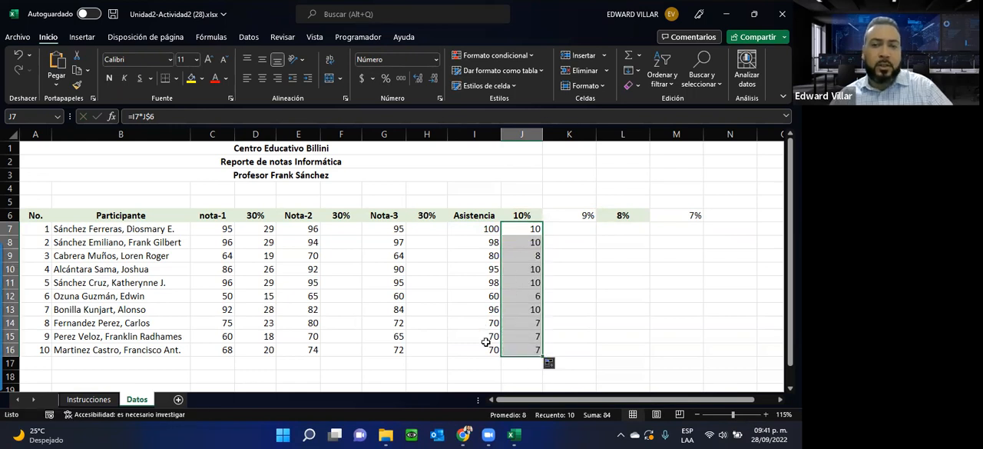
Step: Check which percentage cell the copied J16 formula refers to, and select J7:J16 to show the downward copy
{"action": "left_click", "coordinate": [521, 215]}
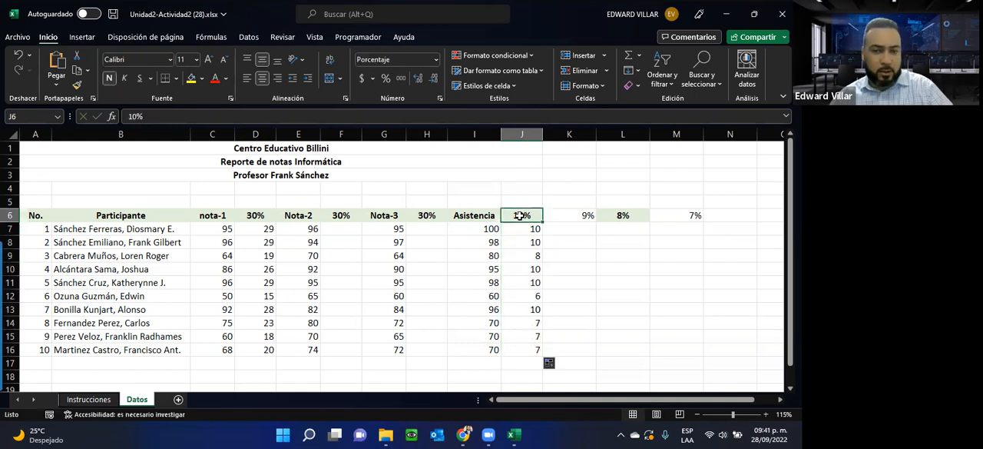
{"action": "double_click", "coordinate": [522, 350]}
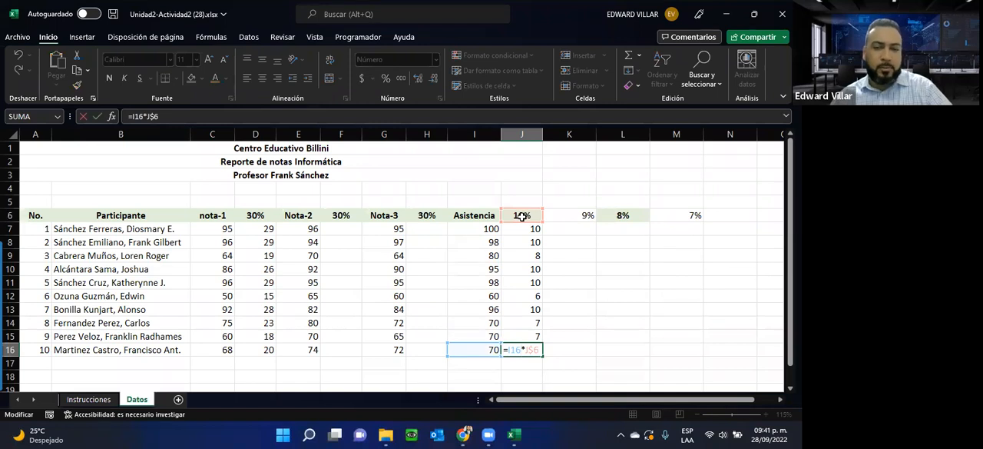
{"action": "key", "text": "Escape"}
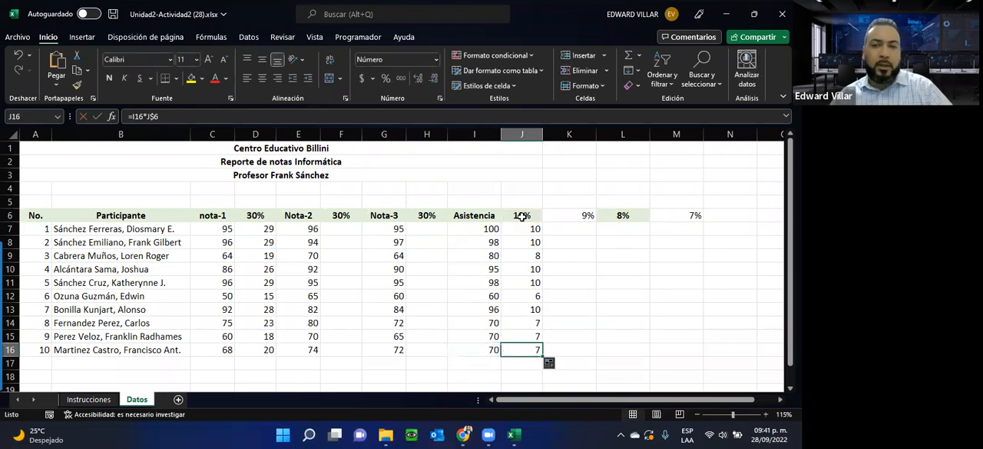
{"action": "left_click", "coordinate": [526, 230]}
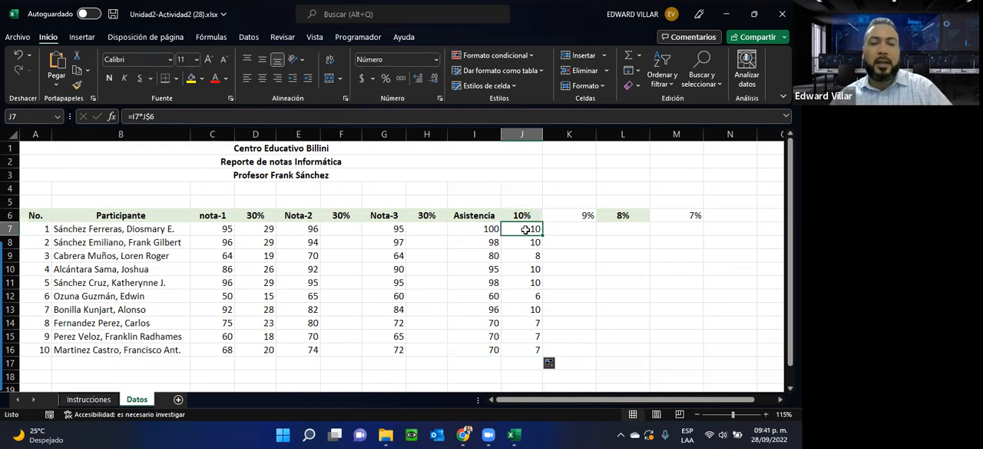
{"action": "left_click_drag", "start_coordinate": [525, 230], "coordinate": [519, 354]}
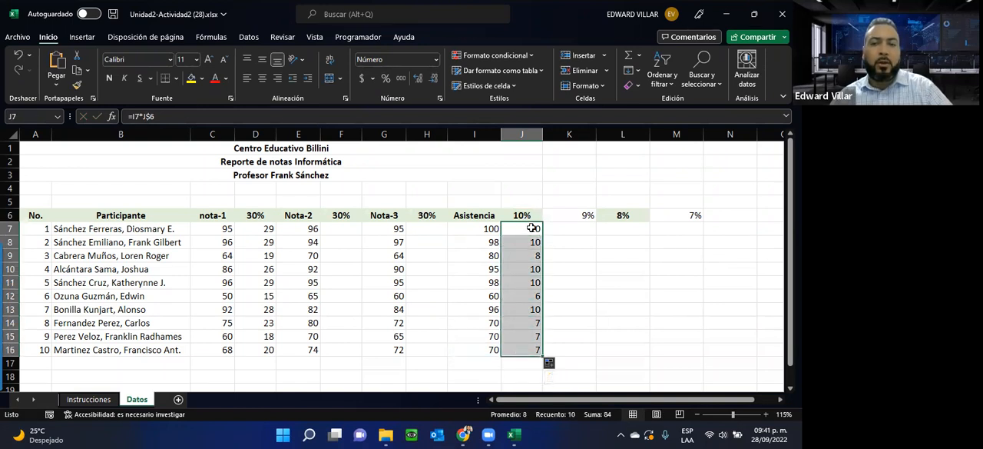
Step: Select J7:M7 to show the sideways copy direction and examine the J$6 reference in the J7 formula
{"action": "left_click_drag", "start_coordinate": [532, 228], "coordinate": [702, 228]}
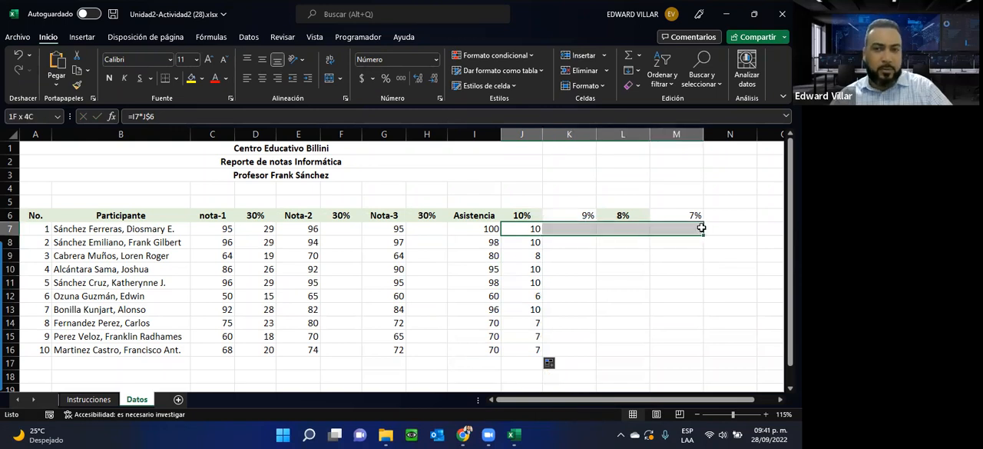
{"action": "left_click_drag", "start_coordinate": [701, 228], "coordinate": [699, 230]}
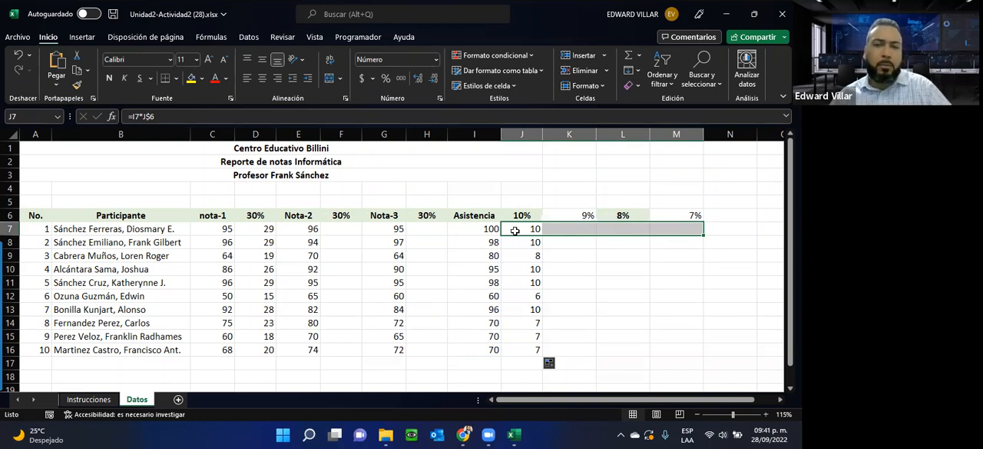
{"action": "double_click", "coordinate": [515, 229]}
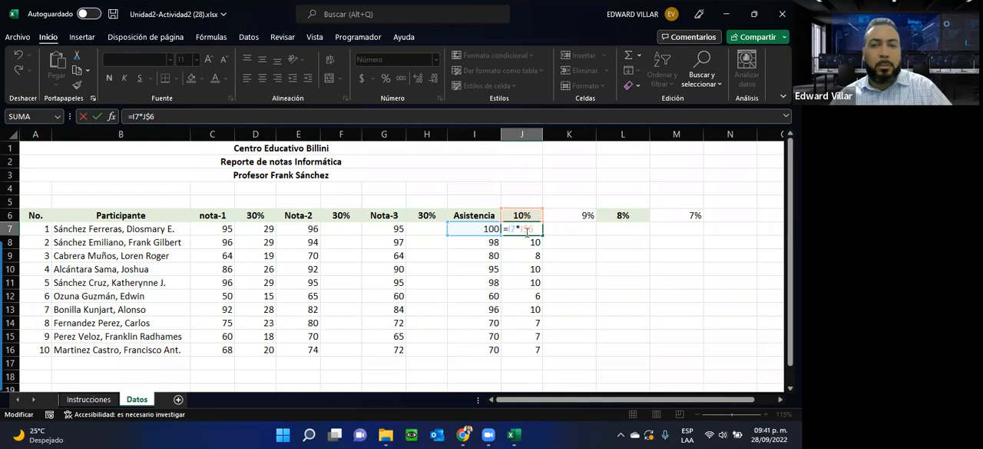
{"action": "left_click_drag", "start_coordinate": [533, 229], "coordinate": [528, 229]}
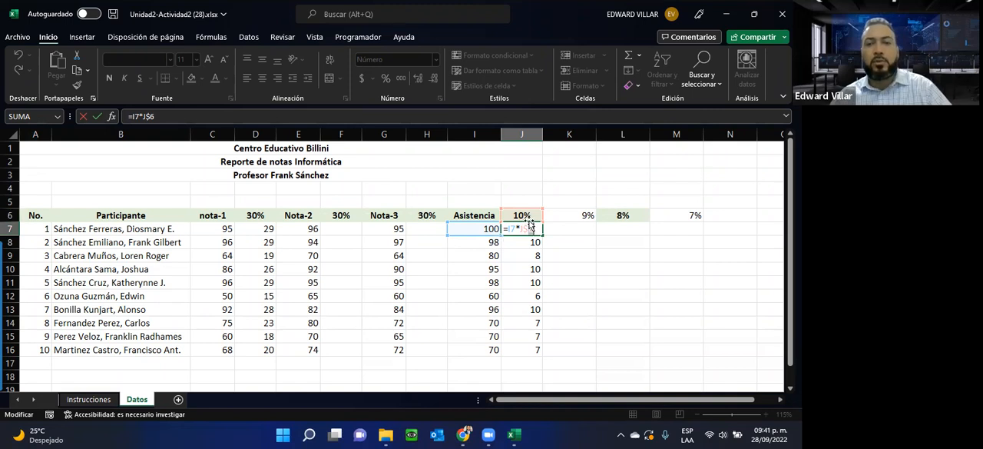
{"action": "left_click", "coordinate": [517, 215]}
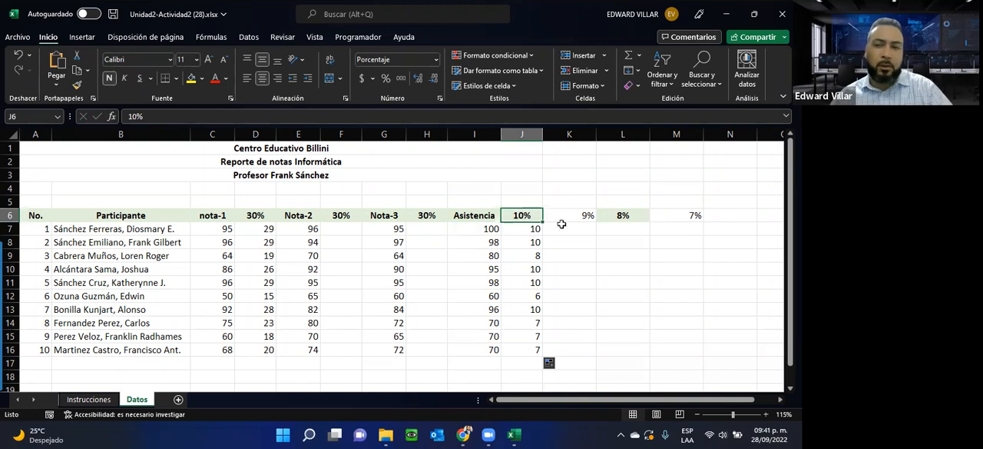
{"action": "left_click", "coordinate": [523, 229]}
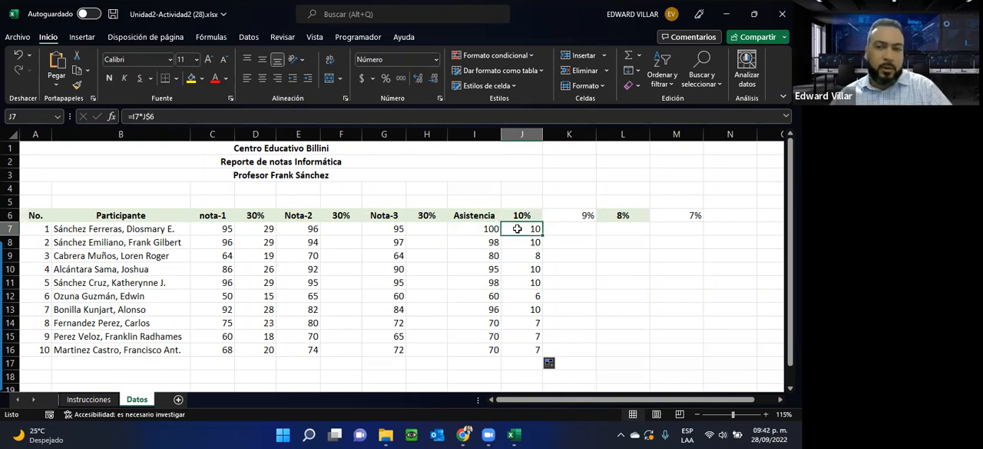
Step: Review the references in the J7 formula and fill it across to K7
{"action": "double_click", "coordinate": [518, 231]}
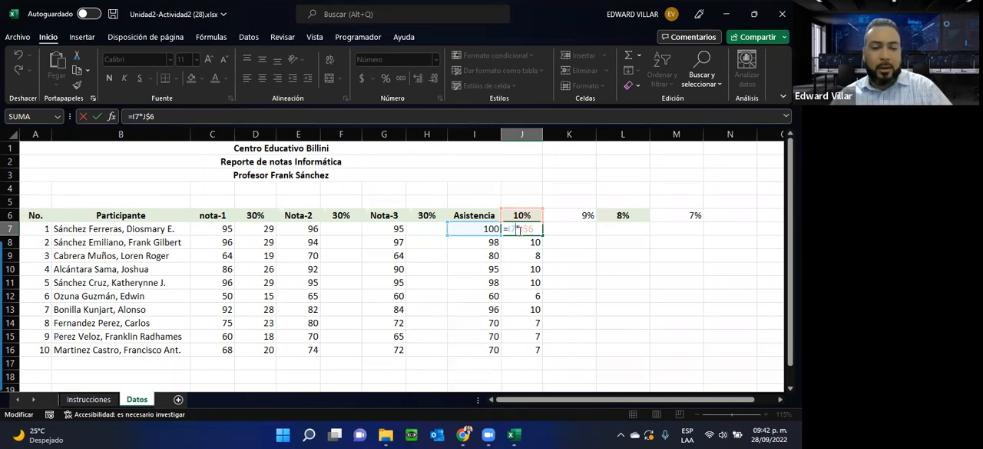
{"action": "key", "text": "ctrl+Return"}
{"action": "left_click_drag", "start_coordinate": [542, 235], "coordinate": [596, 233]}
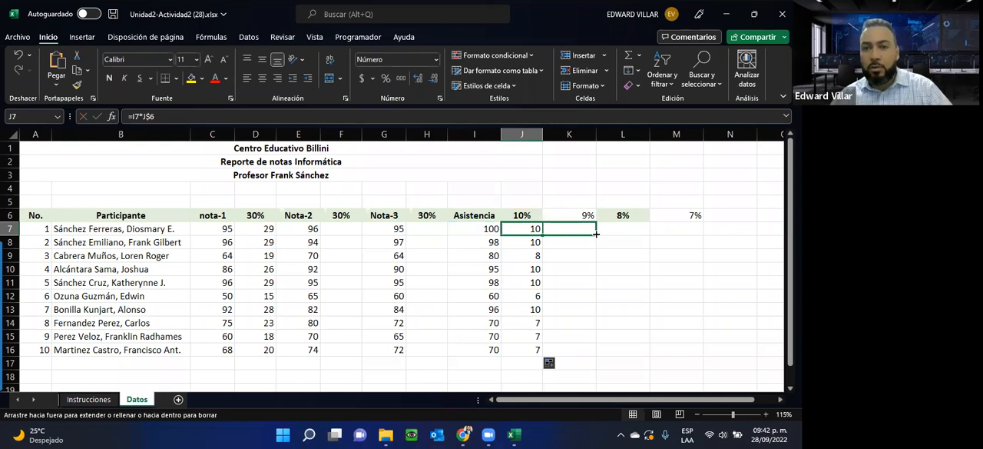
{"action": "left_click_drag", "start_coordinate": [596, 233], "coordinate": [596, 234]}
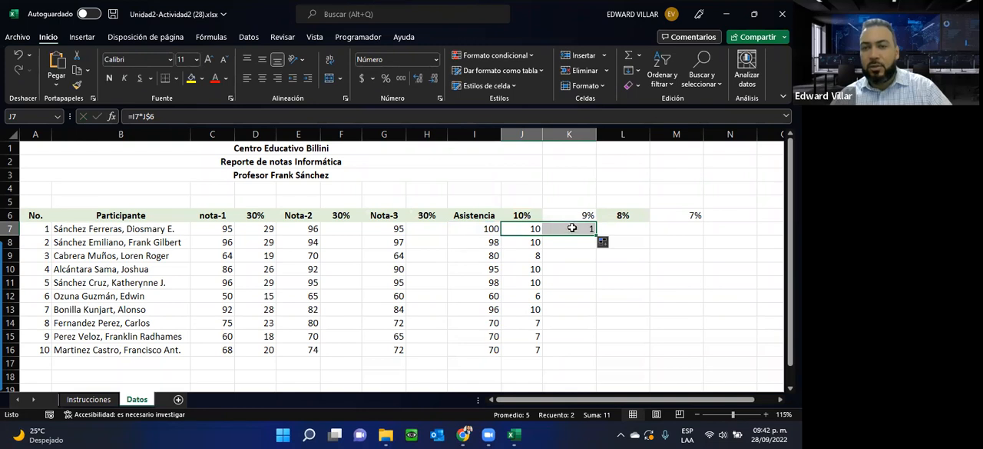
Step: Check which cells the copied K7 formula refers to and compare it with the J7 formula
{"action": "double_click", "coordinate": [573, 229]}
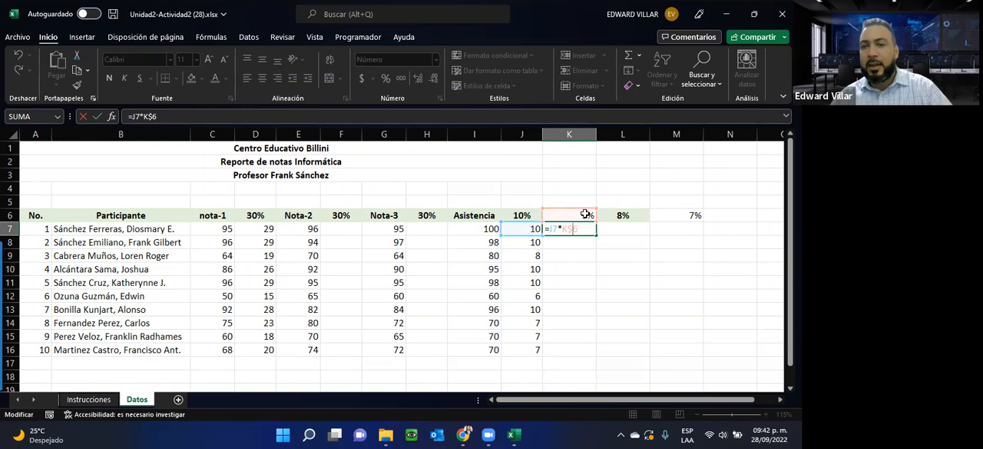
{"action": "key", "text": "ctrl+Return"}
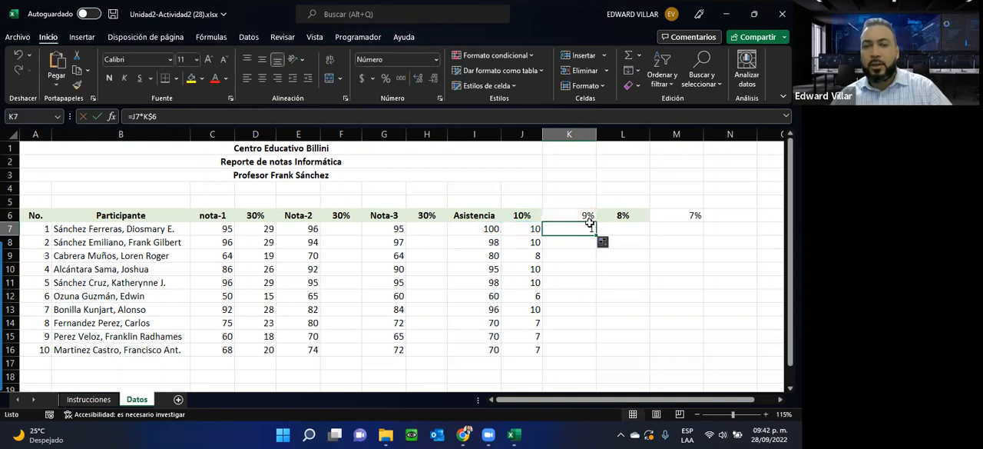
{"action": "left_click", "coordinate": [531, 229]}
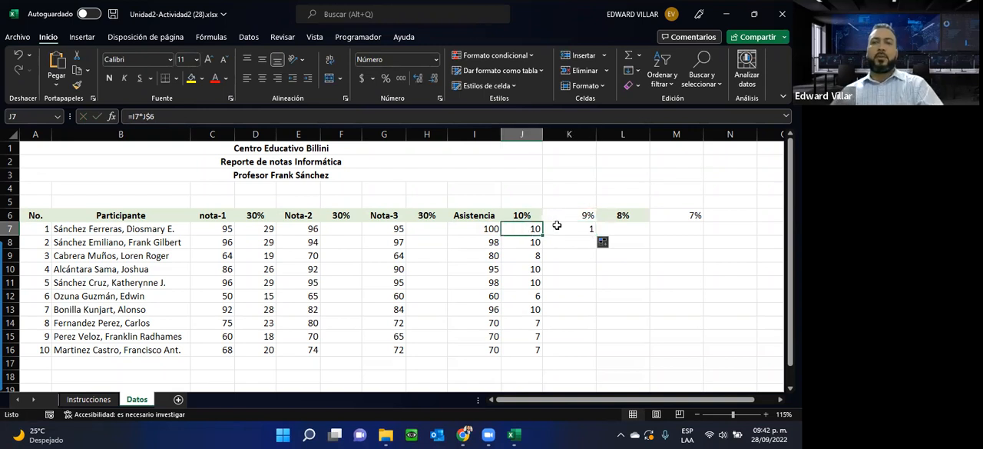
Step: Clear the extra percentages and the copied formula from K6:M7, and reselect J7
{"action": "left_click", "coordinate": [556, 206]}
{"action": "left_click_drag", "start_coordinate": [559, 215], "coordinate": [670, 223]}
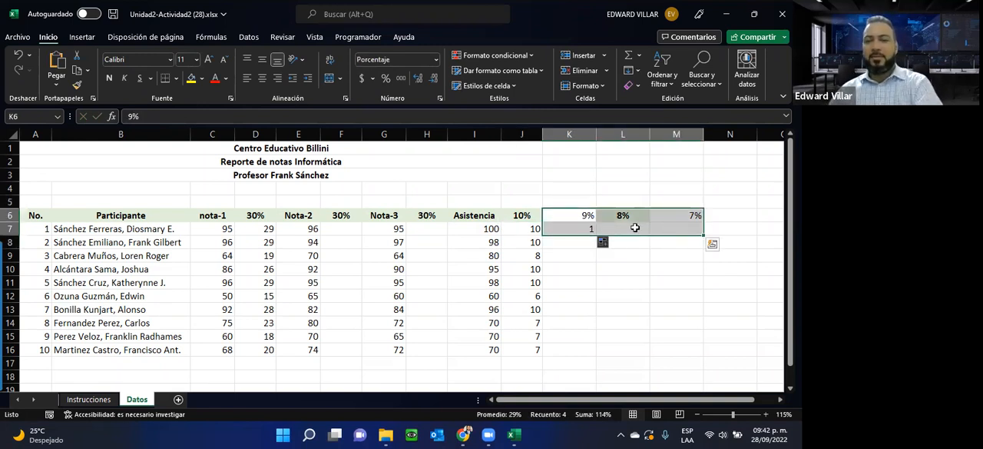
{"action": "key", "text": "Delete"}
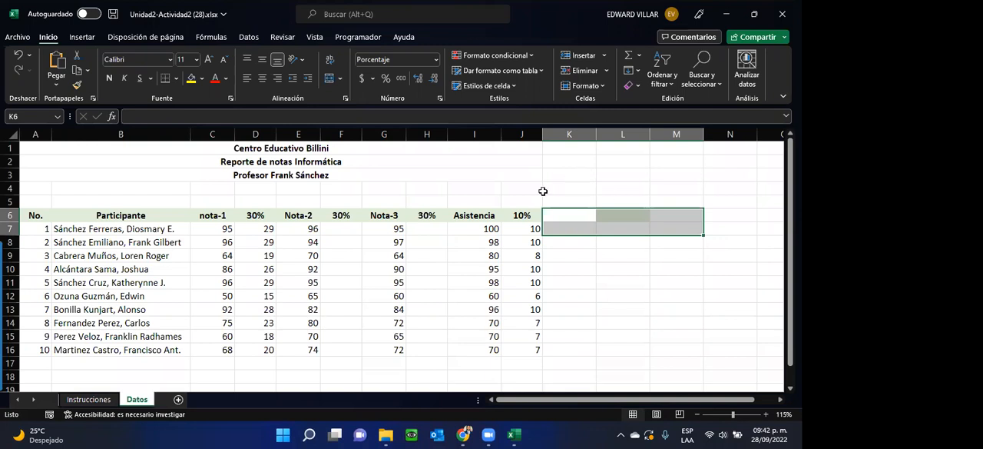
{"action": "left_click", "coordinate": [487, 221]}
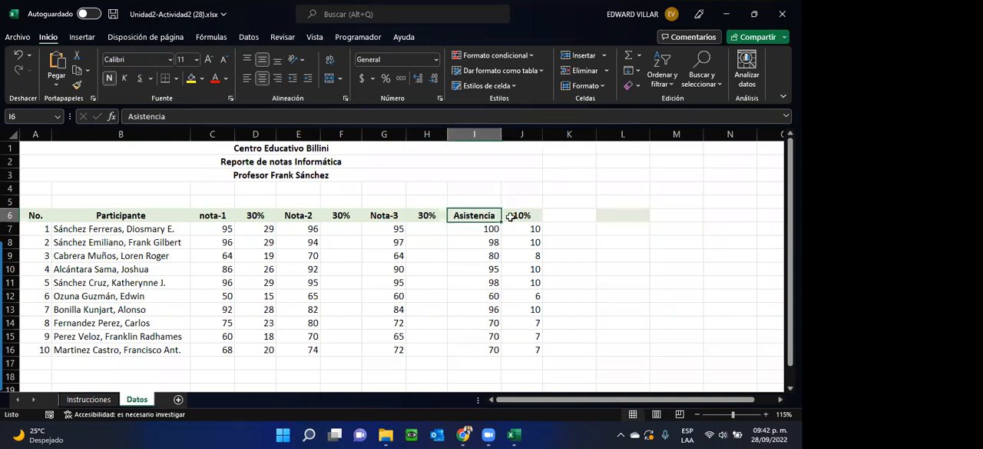
{"action": "left_click", "coordinate": [536, 223]}
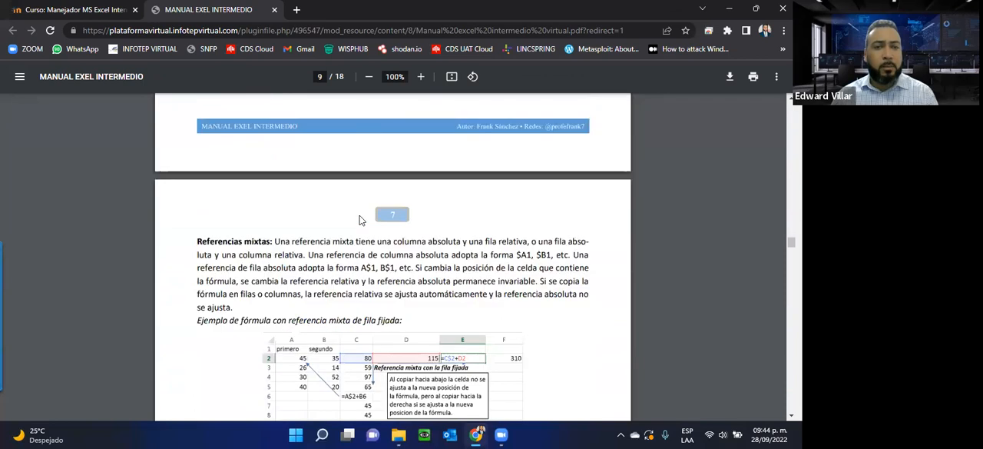
Step: Switch to the MANUAL EXEL INTERMEDIO PDF in the browser and read the "3 – Funciones lógicas" section through the SI syntax
{"action": "scroll", "coordinate": [361, 220], "scroll_direction": "down", "scroll_amount": 5}
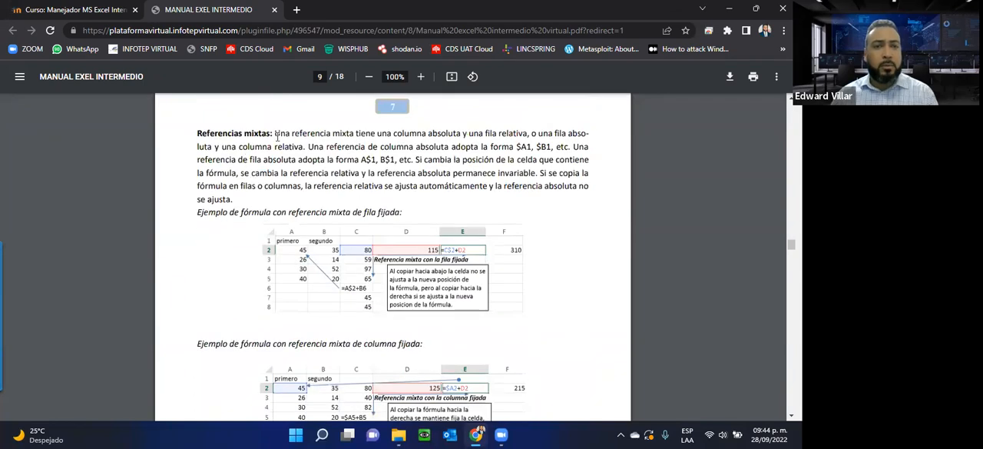
{"action": "scroll", "coordinate": [237, 258], "scroll_direction": "down", "scroll_amount": 2}
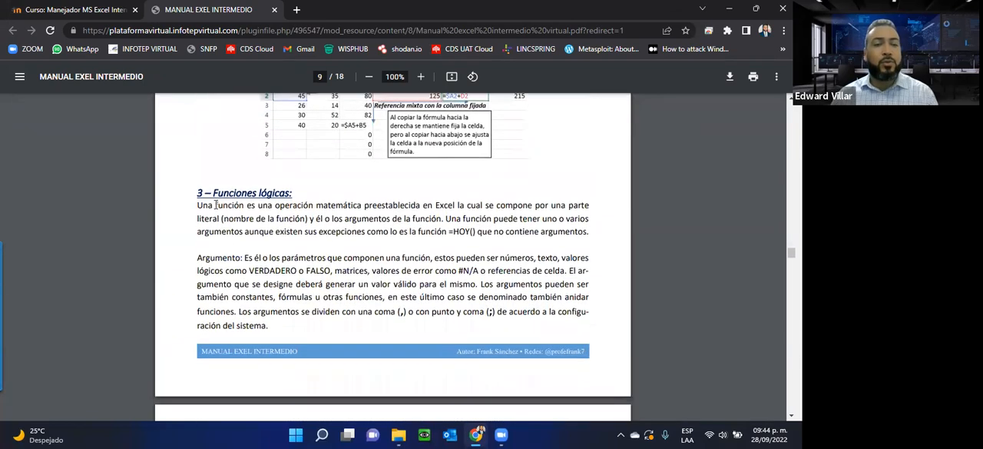
{"action": "left_click_drag", "start_coordinate": [198, 195], "coordinate": [326, 334]}
{"action": "scroll", "coordinate": [202, 232], "scroll_direction": "down", "scroll_amount": 4}
{"action": "scroll", "coordinate": [326, 333], "scroll_direction": "down", "scroll_amount": 3}
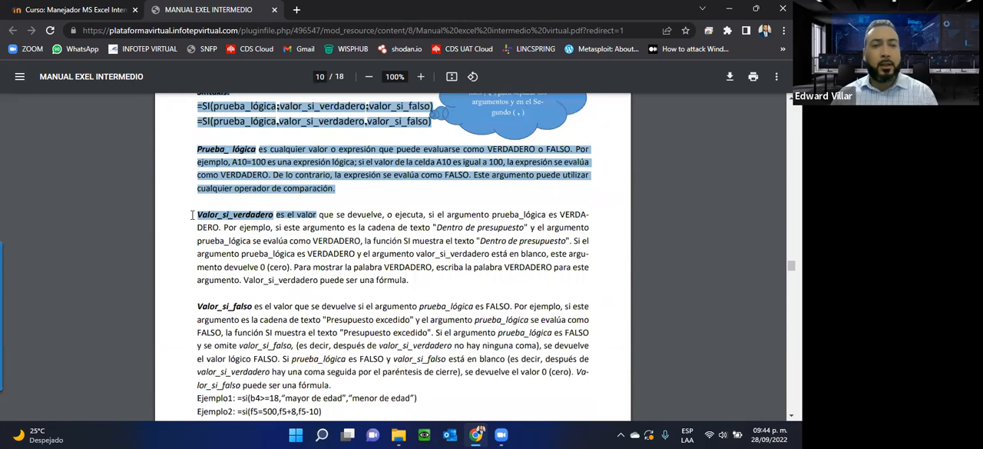
Step: Read the Valor_si_verdadero and Valor_si_falso explanations of the SI function in the manual
{"action": "double_click", "coordinate": [238, 215]}
{"action": "left_click_drag", "start_coordinate": [197, 309], "coordinate": [315, 358]}
{"action": "scroll", "coordinate": [315, 359], "scroll_direction": "down", "scroll_amount": 2}
{"action": "scroll", "coordinate": [315, 360], "scroll_direction": "down", "scroll_amount": 7}
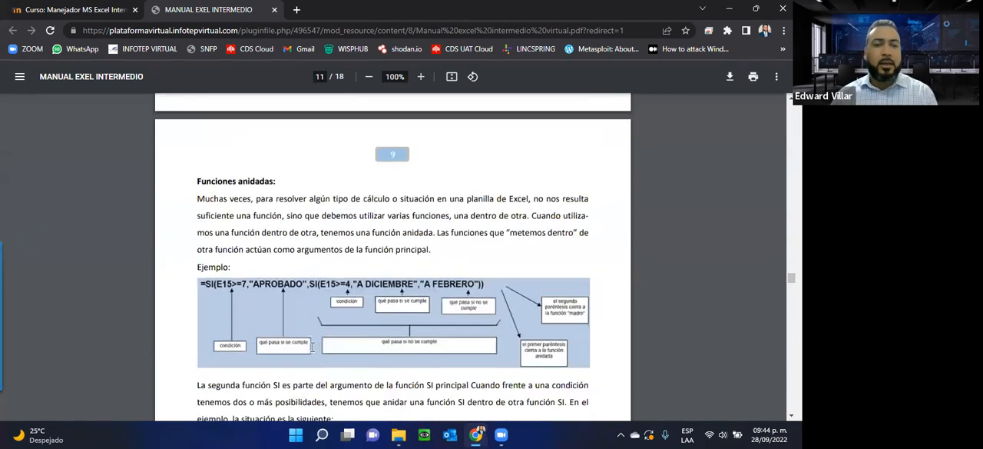
Step: Examine the "Funciones anidadas" text and its nested SI example, and review the SI function section again
{"action": "left_click_drag", "start_coordinate": [197, 156], "coordinate": [418, 299]}
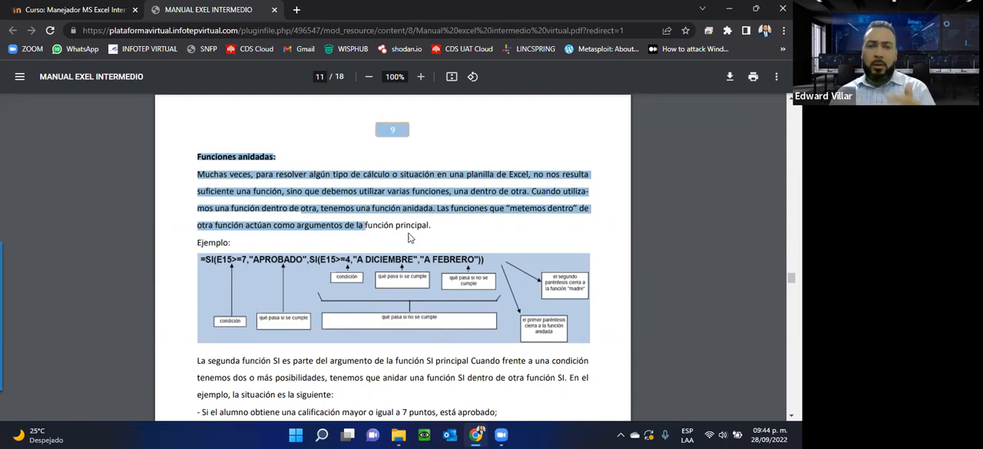
{"action": "scroll", "coordinate": [238, 216], "scroll_direction": "down", "scroll_amount": 2}
{"action": "scroll", "coordinate": [238, 217], "scroll_direction": "up", "scroll_amount": 8}
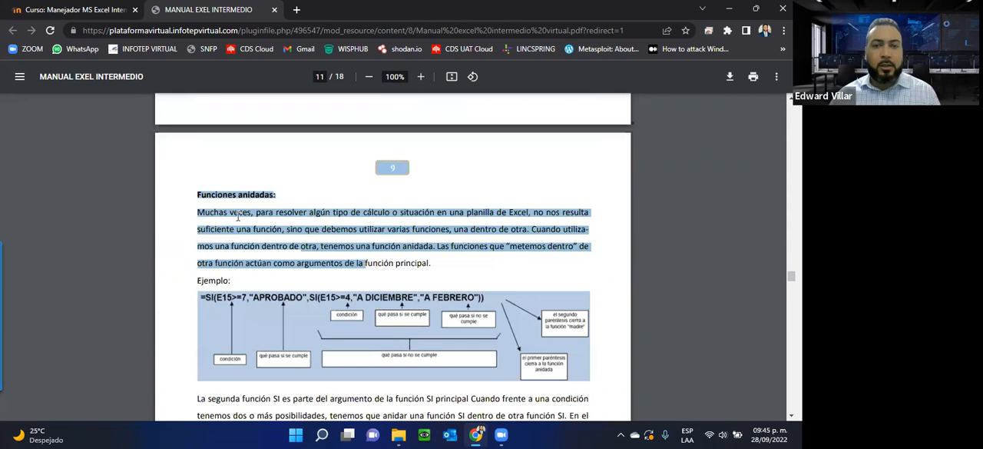
{"action": "scroll", "coordinate": [238, 217], "scroll_direction": "up", "scroll_amount": 3}
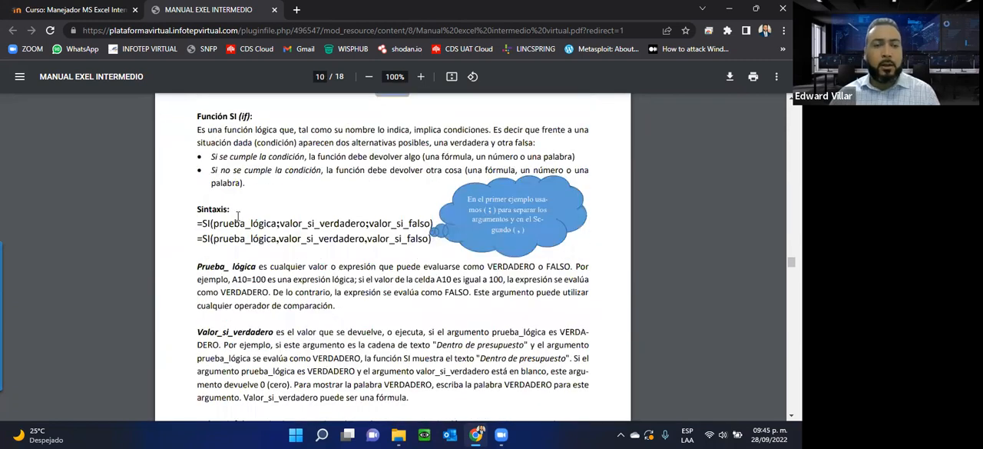
{"action": "scroll", "coordinate": [239, 217], "scroll_direction": "up", "scroll_amount": 5}
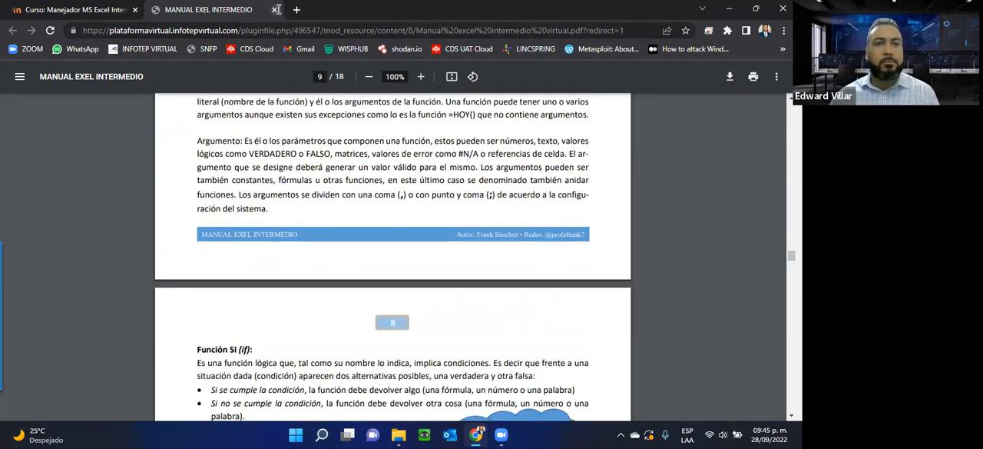
Step: Close the manual and open the Unidad 3 section of the course page
{"action": "left_click", "coordinate": [274, 9]}
{"action": "left_click", "coordinate": [707, 75]}
{"action": "scroll", "coordinate": [409, 203], "scroll_direction": "down", "scroll_amount": 10}
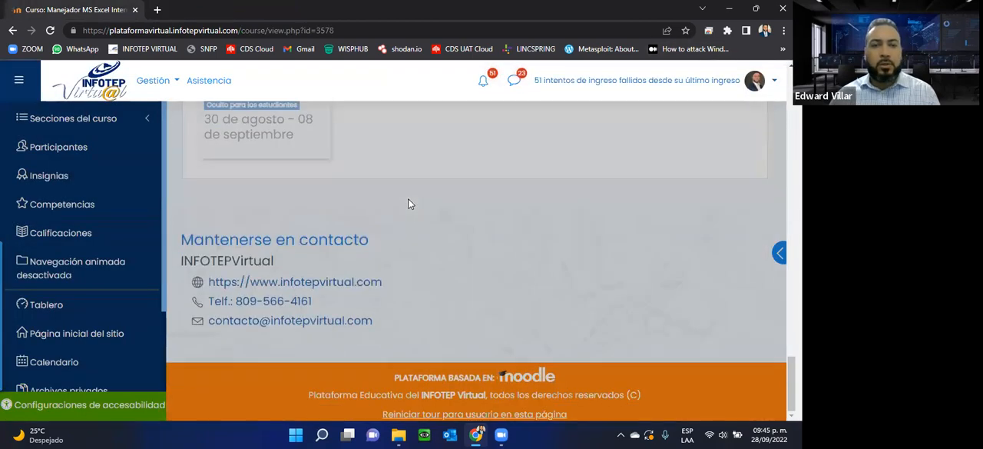
{"action": "scroll", "coordinate": [409, 203], "scroll_direction": "up", "scroll_amount": 15}
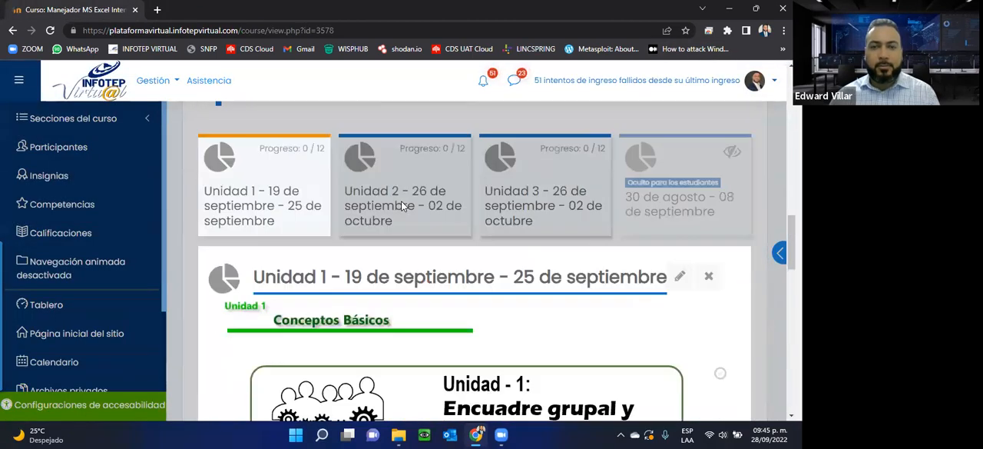
{"action": "left_click", "coordinate": [533, 201]}
{"action": "scroll", "coordinate": [491, 230], "scroll_direction": "down", "scroll_amount": 3}
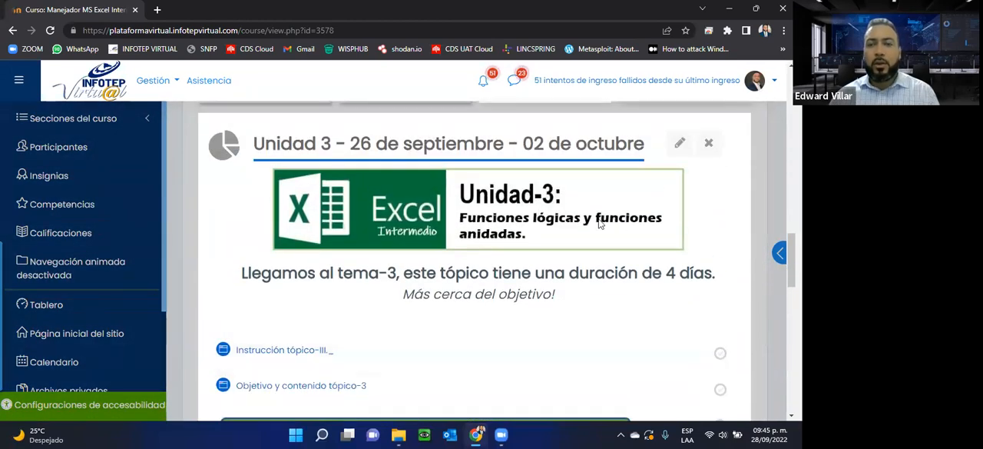
{"action": "scroll", "coordinate": [338, 234], "scroll_direction": "down", "scroll_amount": 3}
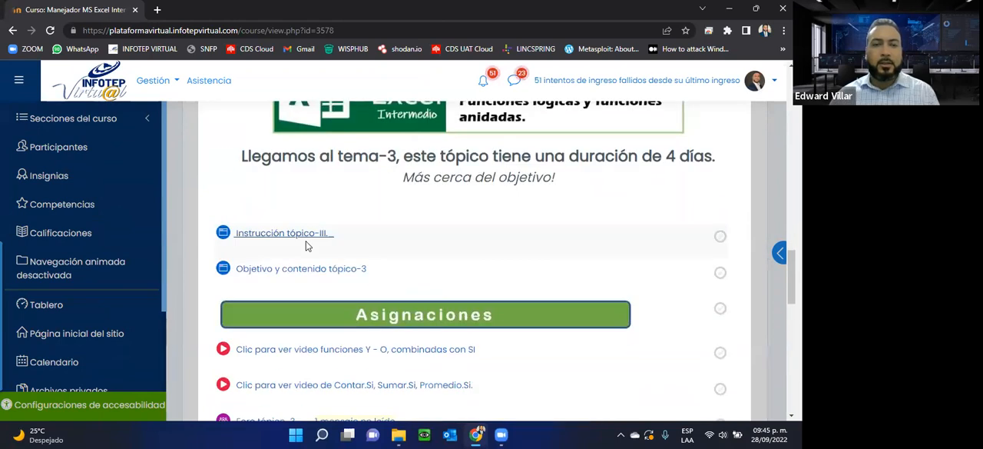
Step: Open "Objetivo y contenido tópico-3" in a new tab and find its Contenido list
{"action": "right_click", "coordinate": [258, 270]}
{"action": "left_click", "coordinate": [307, 270]}
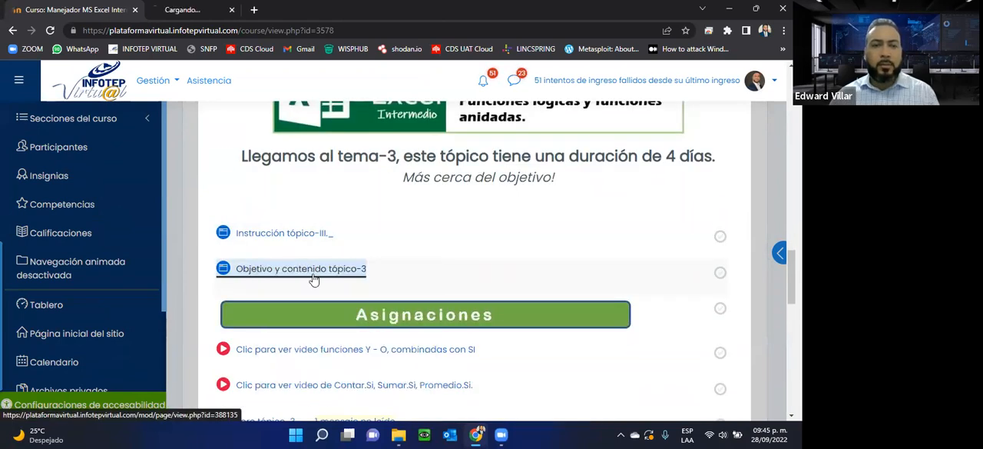
{"action": "left_click", "coordinate": [200, 11]}
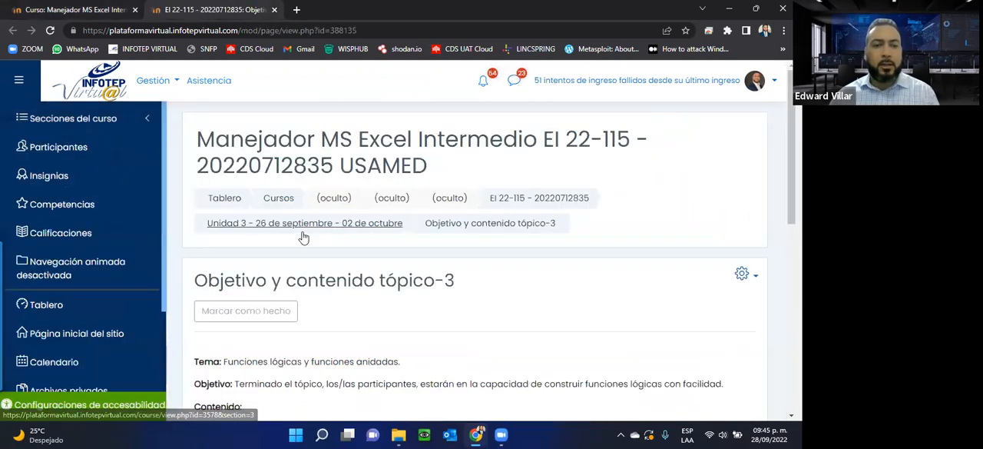
{"action": "scroll", "coordinate": [303, 237], "scroll_direction": "down", "scroll_amount": 3}
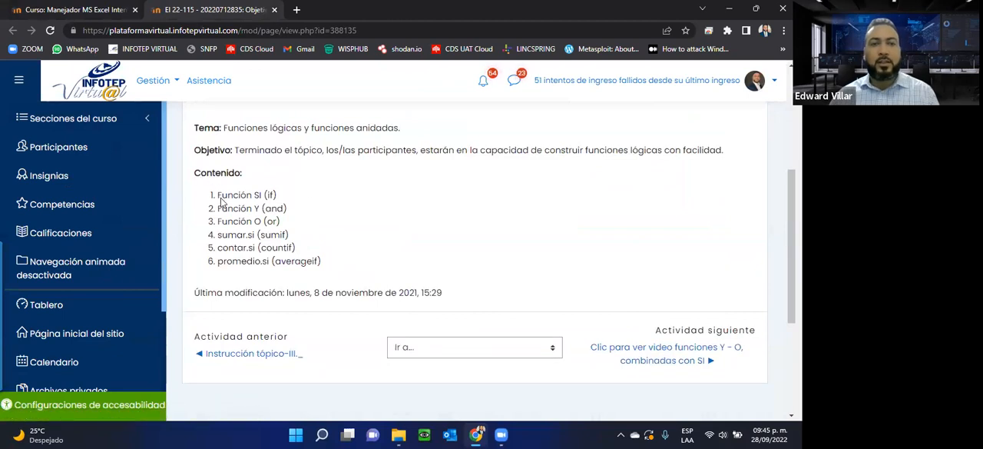
Step: Review the listed topic functions by highlighting Función SI, Función Y and Función O
{"action": "left_click_drag", "start_coordinate": [220, 200], "coordinate": [324, 264]}
{"action": "left_click", "coordinate": [270, 209]}
{"action": "left_click_drag", "start_coordinate": [252, 195], "coordinate": [313, 200]}
{"action": "left_click_drag", "start_coordinate": [240, 209], "coordinate": [308, 211]}
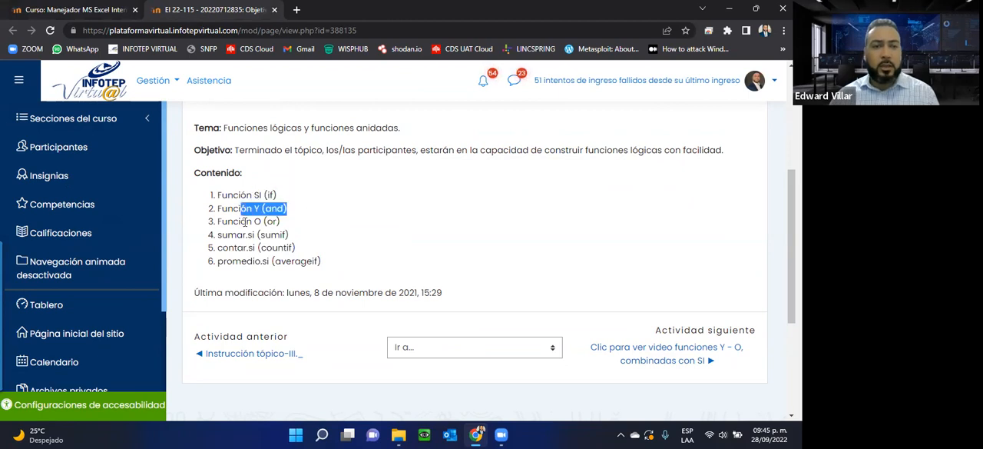
{"action": "left_click_drag", "start_coordinate": [246, 222], "coordinate": [244, 222]}
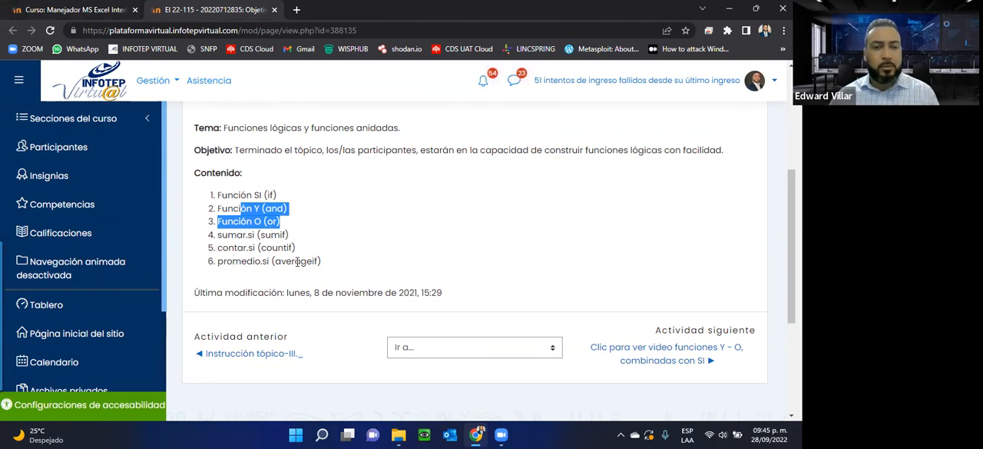
{"action": "left_click", "coordinate": [272, 126]}
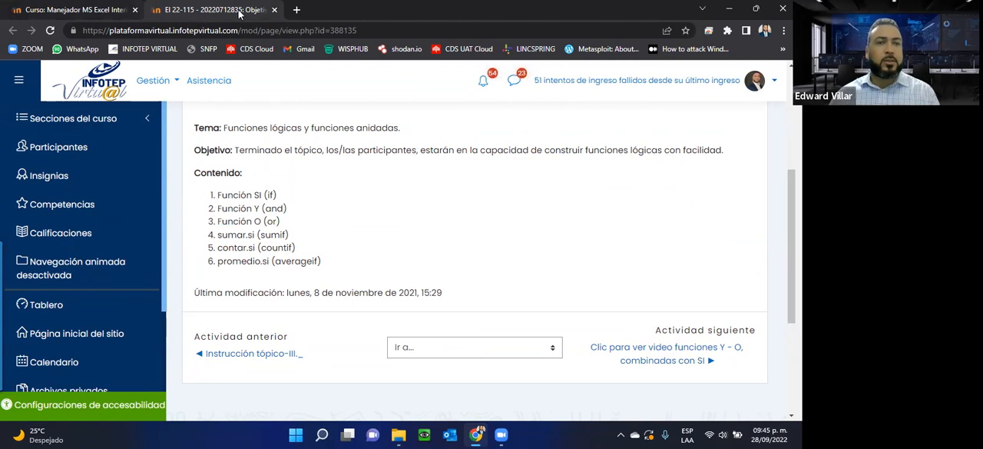
Step: Close the topic contents page, open "Foro tópico-3" in a new tab and read the forum exercise
{"action": "left_click", "coordinate": [274, 9]}
{"action": "scroll", "coordinate": [436, 267], "scroll_direction": "down", "scroll_amount": 2}
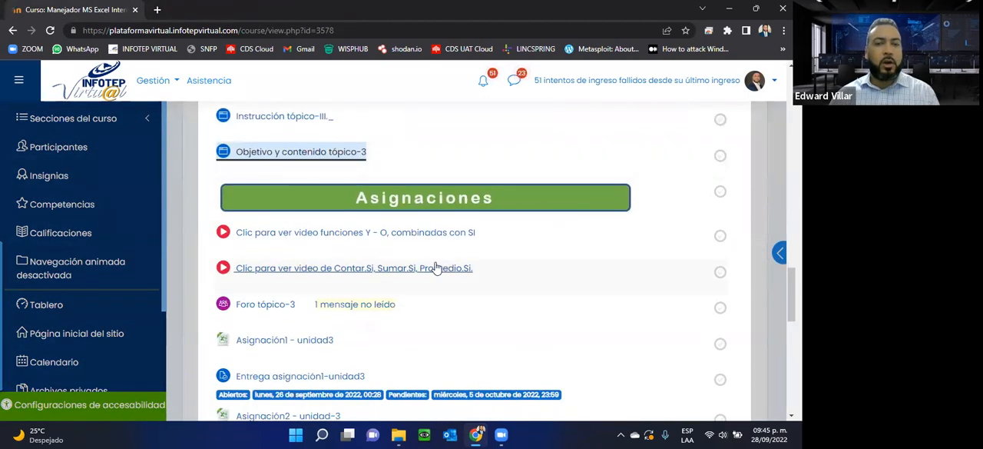
{"action": "right_click", "coordinate": [247, 307]}
{"action": "left_click", "coordinate": [335, 188]}
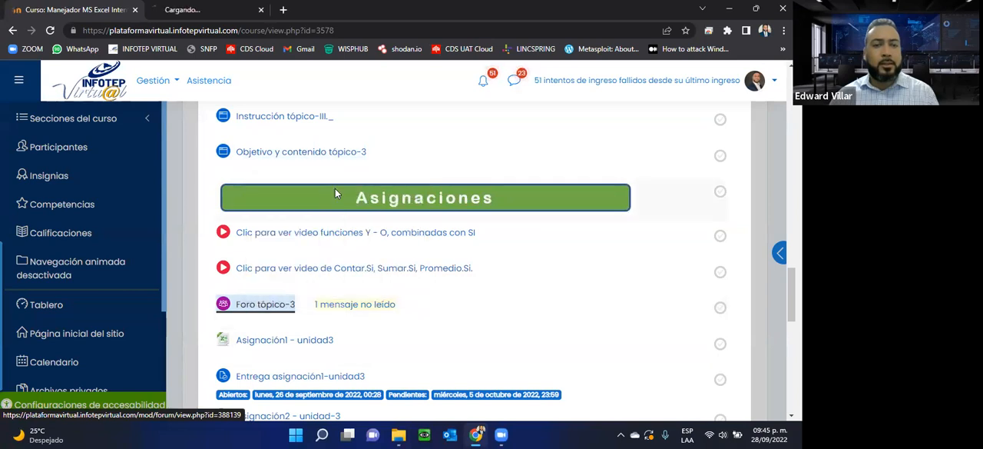
{"action": "left_click", "coordinate": [236, 15]}
{"action": "scroll", "coordinate": [371, 228], "scroll_direction": "down", "scroll_amount": 3}
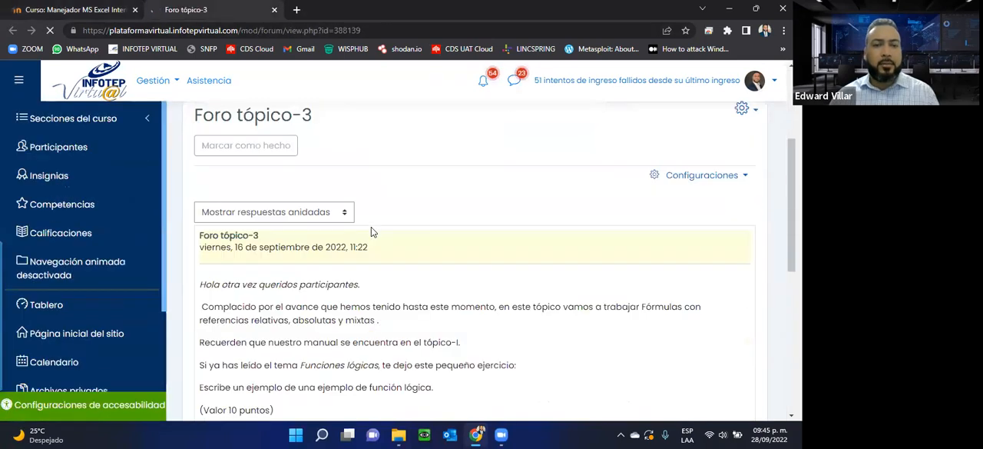
{"action": "scroll", "coordinate": [371, 230], "scroll_direction": "down", "scroll_amount": 2}
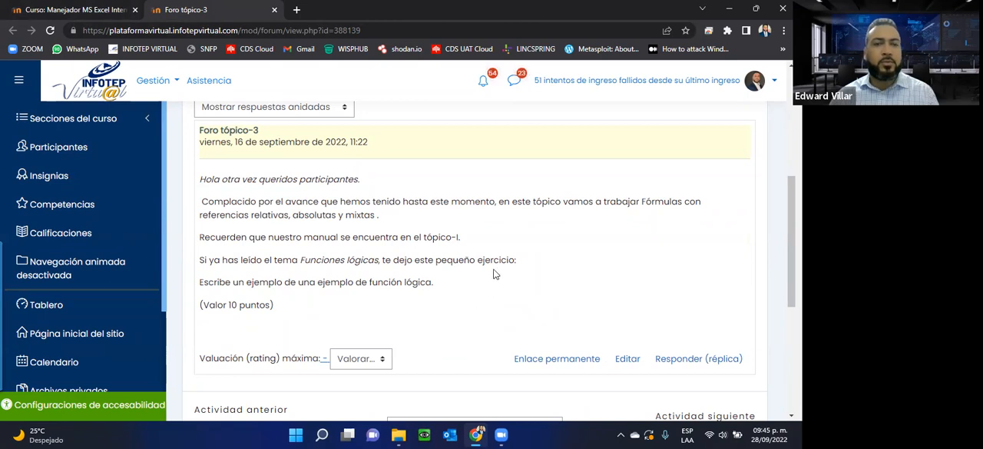
Step: Close the forum page, download the "Asignación1 - unidad3" workbook and open the downloaded file
{"action": "left_click", "coordinate": [273, 10]}
{"action": "scroll", "coordinate": [425, 211], "scroll_direction": "down", "scroll_amount": 2}
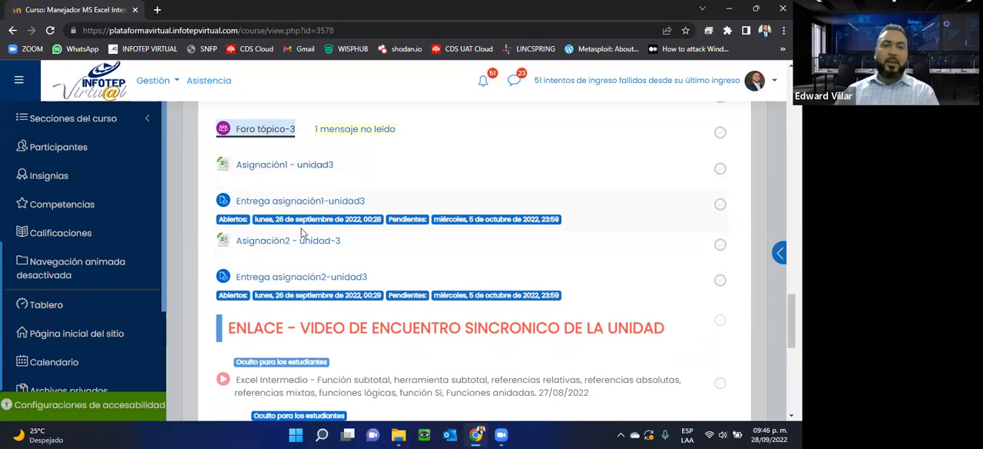
{"action": "left_click", "coordinate": [275, 176]}
{"action": "left_click", "coordinate": [60, 405]}
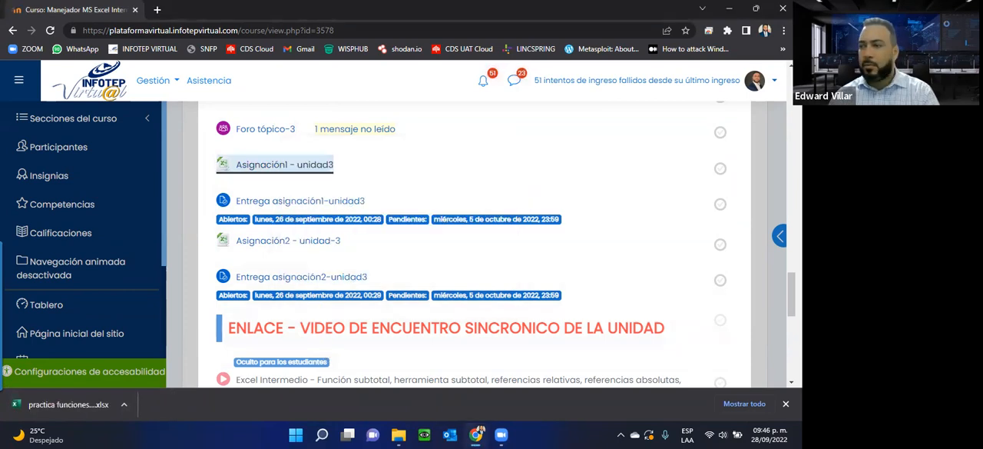
Step: Reopen the Unidad 3 assignments from the unit cards and bring up the practica funciones logicas1 workbook in Excel
{"action": "scroll", "coordinate": [316, 246], "scroll_direction": "up", "scroll_amount": 10}
{"action": "left_click", "coordinate": [369, 247]}
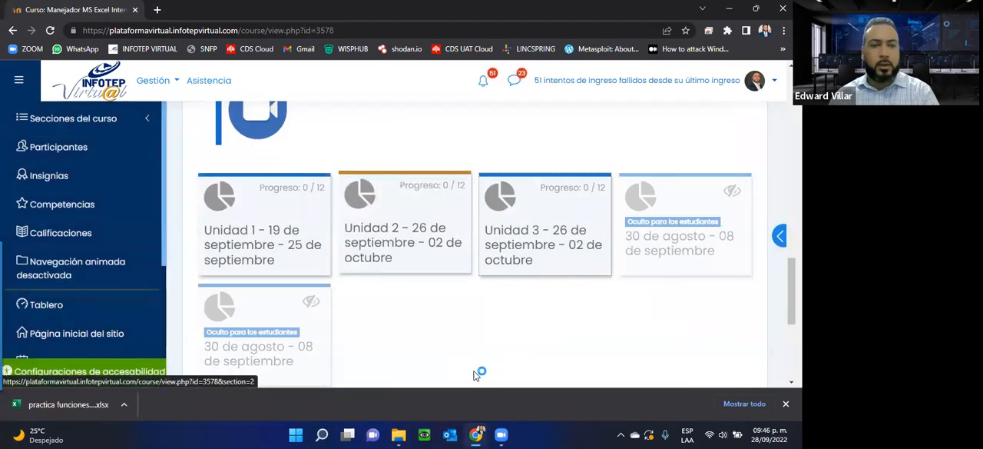
{"action": "left_click", "coordinate": [786, 403]}
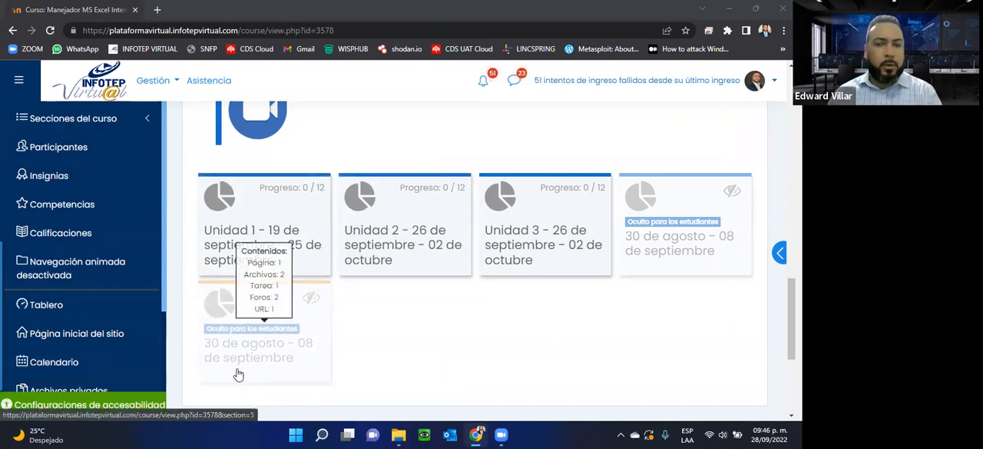
{"action": "left_click", "coordinate": [511, 207]}
{"action": "scroll", "coordinate": [305, 269], "scroll_direction": "down", "scroll_amount": 5}
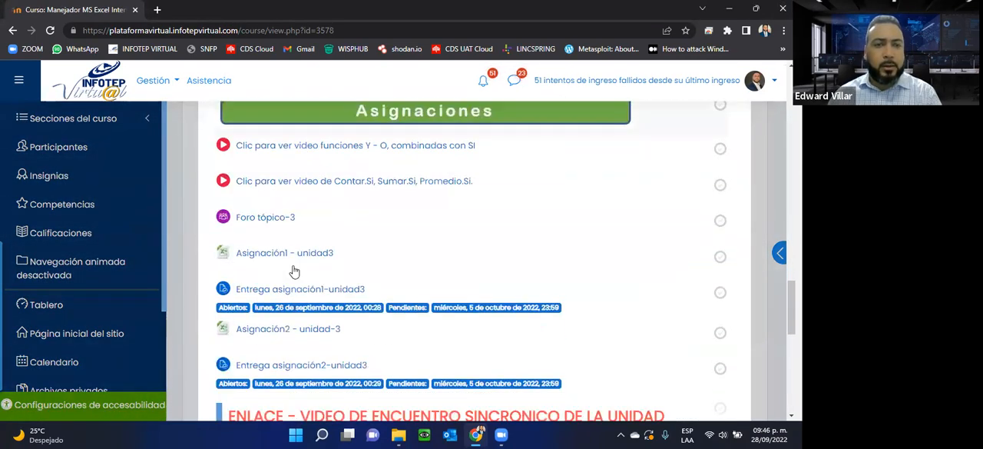
{"action": "left_click", "coordinate": [261, 228]}
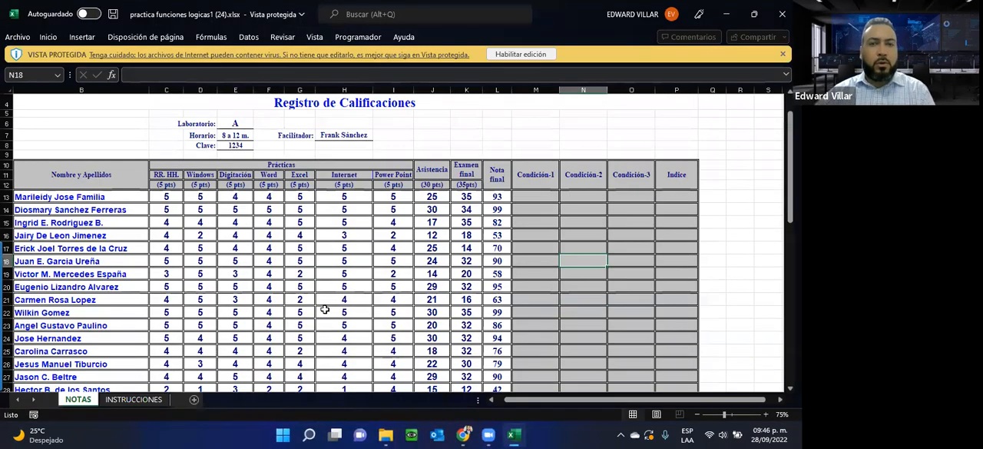
Step: Enable editing of the protected workbook and look over the grade register on the NOTAS sheet
{"action": "left_click", "coordinate": [520, 55]}
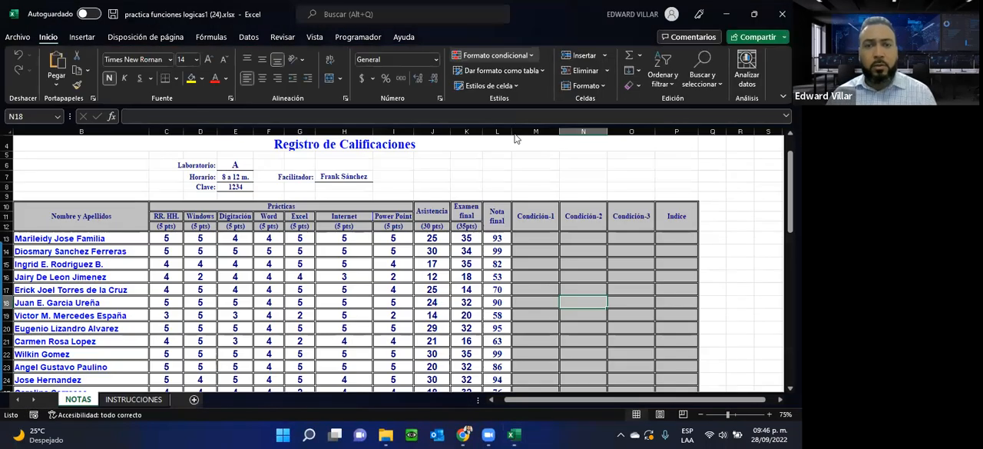
{"action": "scroll", "coordinate": [507, 168], "scroll_direction": "down", "scroll_amount": 2}
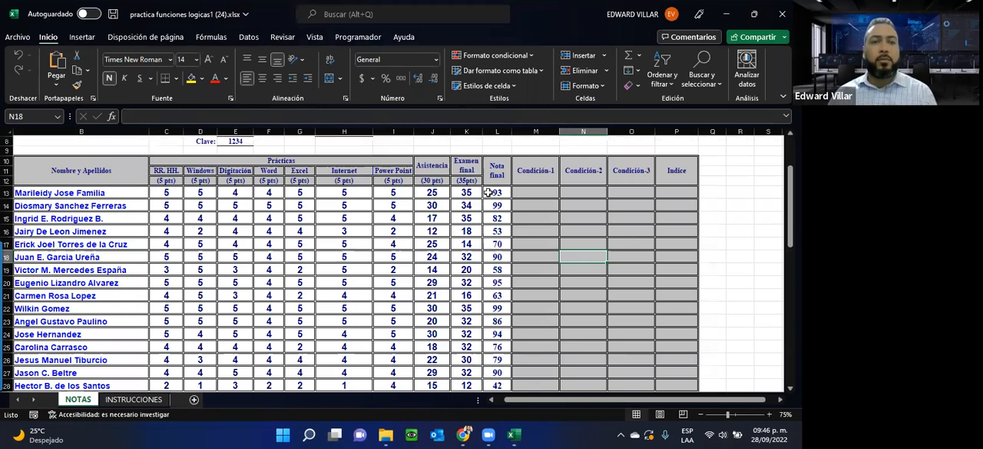
{"action": "scroll", "coordinate": [463, 207], "scroll_direction": "up", "scroll_amount": 2}
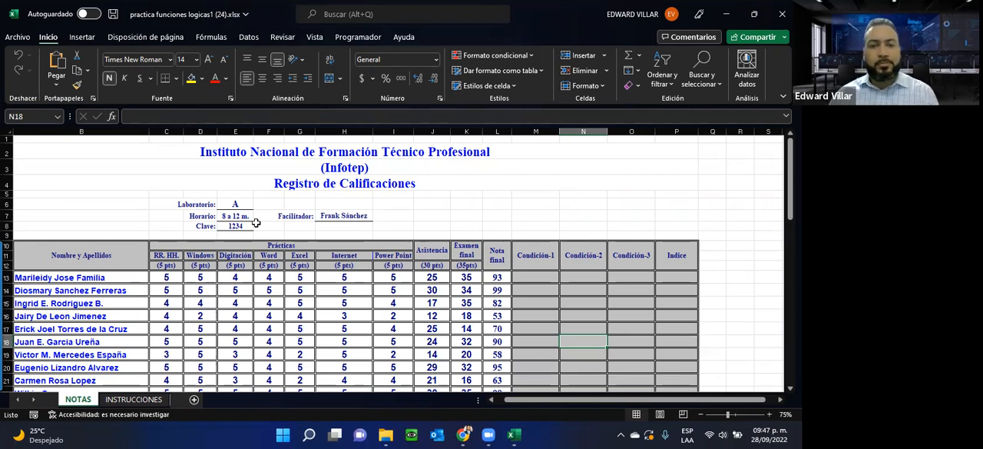
Step: Read the numbered exercise requirements on the INSTRUCCIONES sheet
{"action": "left_click", "coordinate": [119, 400]}
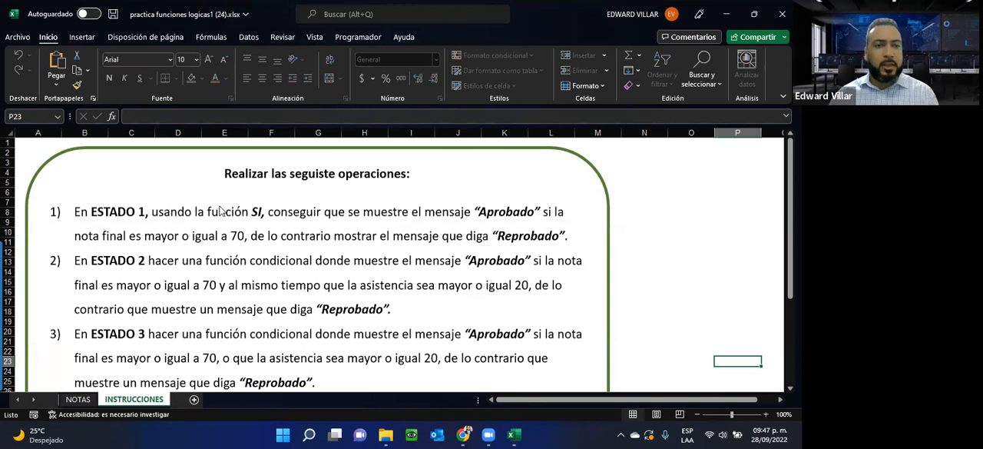
{"action": "scroll", "coordinate": [191, 319], "scroll_direction": "down", "scroll_amount": 5}
{"action": "scroll", "coordinate": [191, 318], "scroll_direction": "up", "scroll_amount": 5}
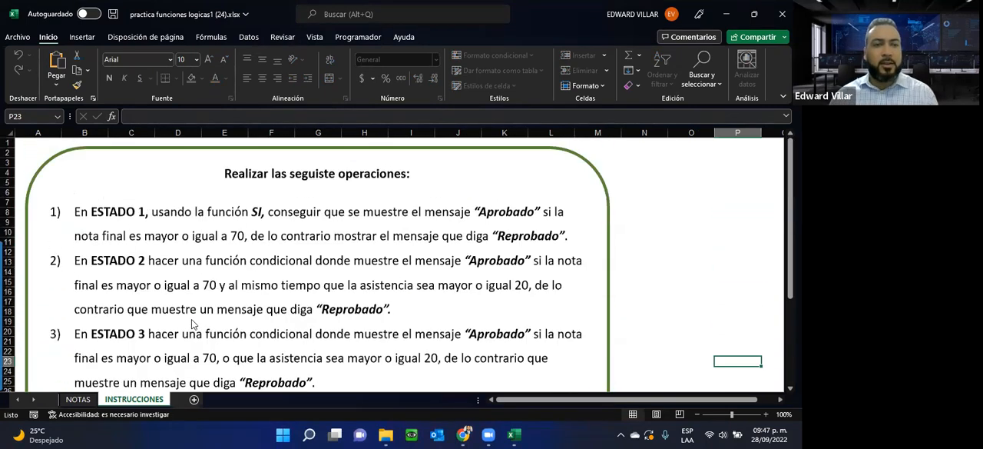
{"action": "scroll", "coordinate": [191, 319], "scroll_direction": "down", "scroll_amount": 3}
{"action": "scroll", "coordinate": [192, 322], "scroll_direction": "up", "scroll_amount": 3}
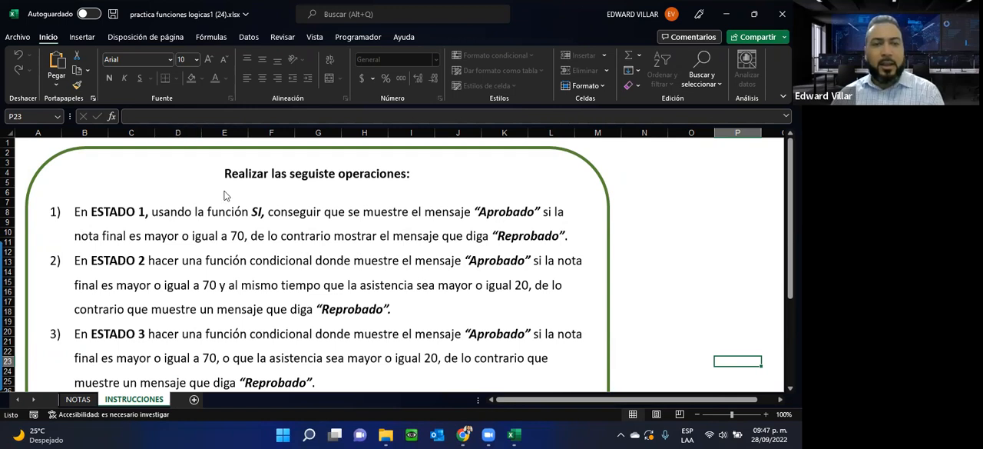
Step: Return to the NOTAS sheet and start inserting the SI function in the first Condición-1 cell, M13
{"action": "left_click", "coordinate": [77, 399]}
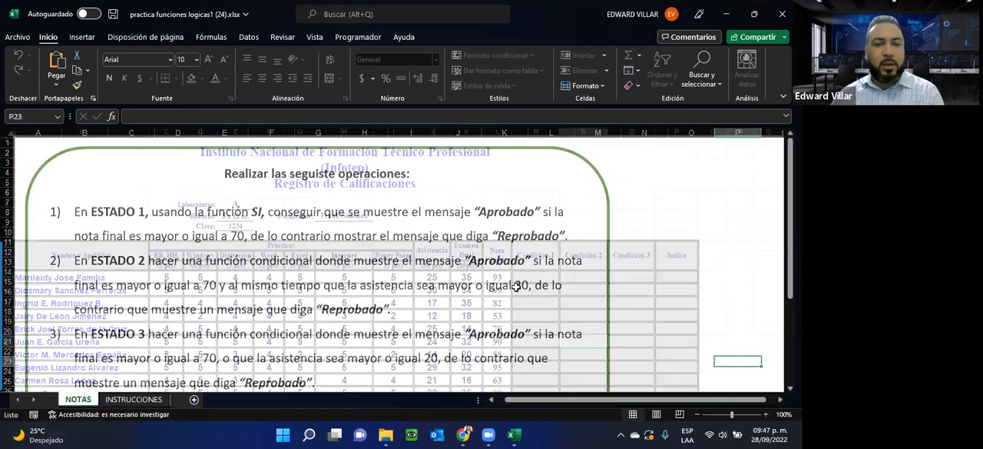
{"action": "left_click", "coordinate": [535, 276]}
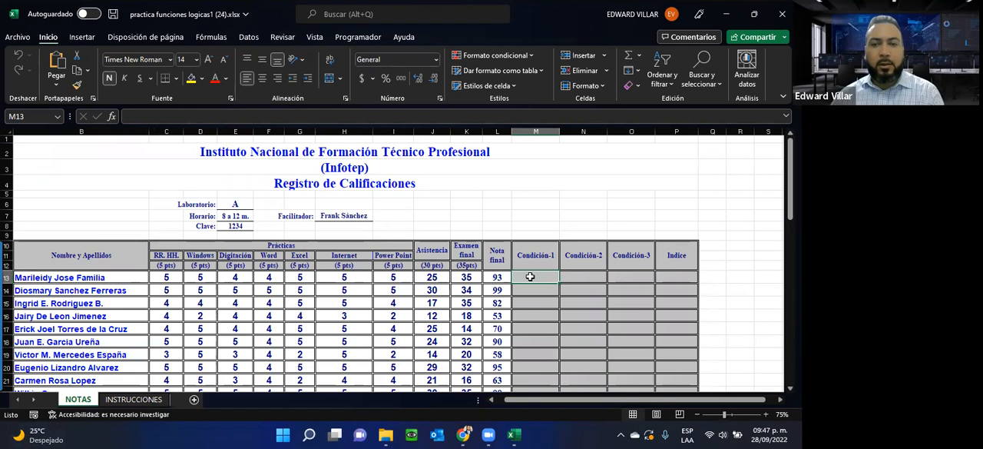
{"action": "left_click", "coordinate": [492, 279]}
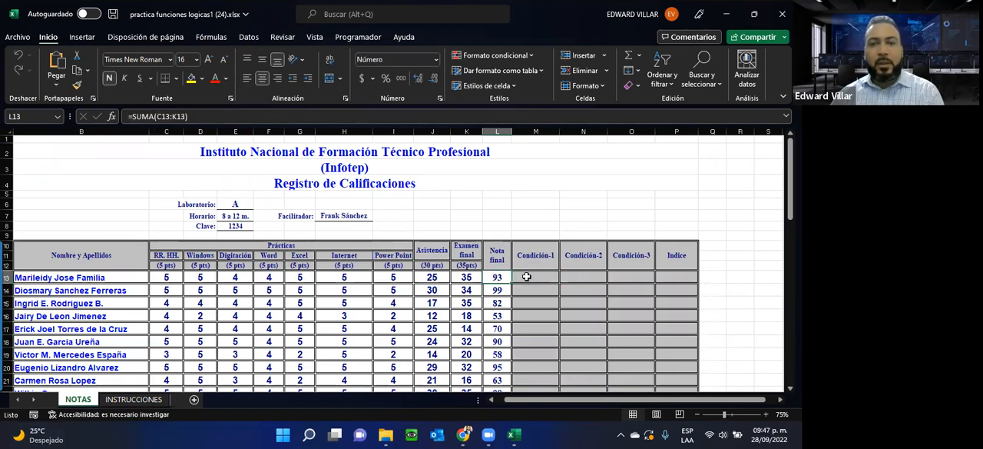
{"action": "left_click", "coordinate": [527, 277]}
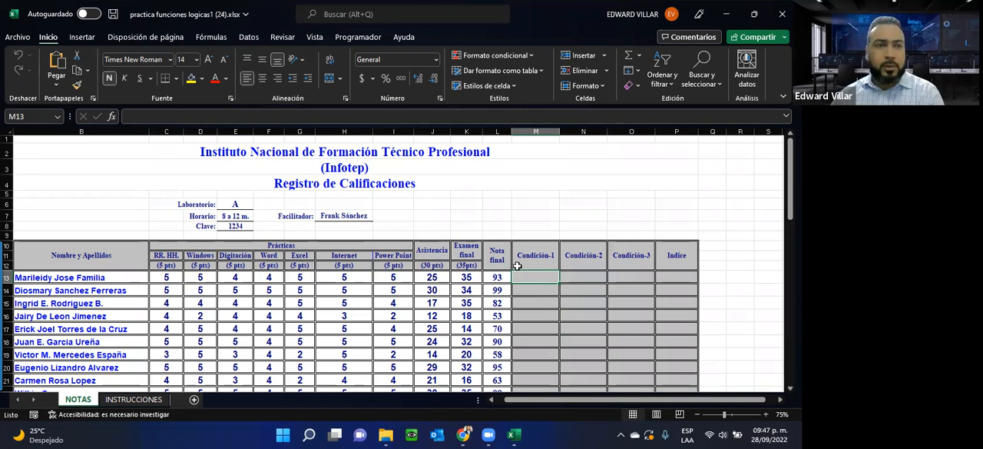
{"action": "left_click", "coordinate": [111, 115]}
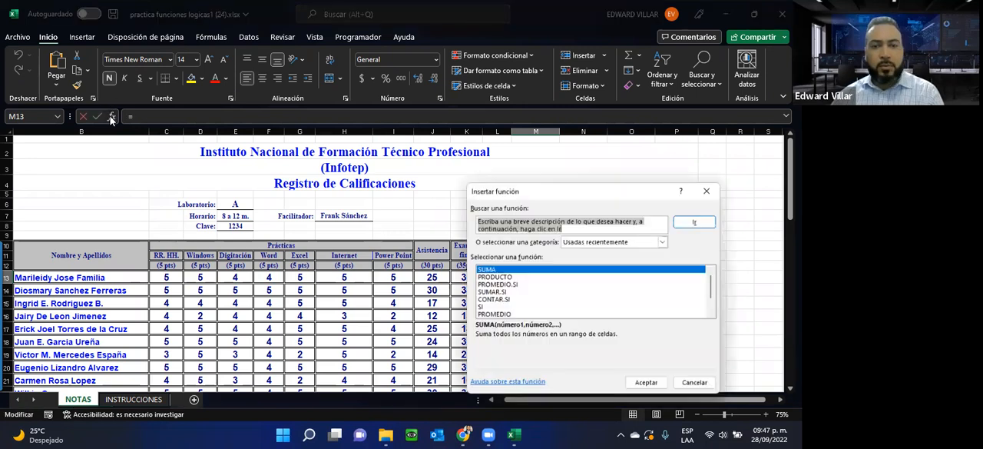
{"action": "left_click", "coordinate": [481, 307]}
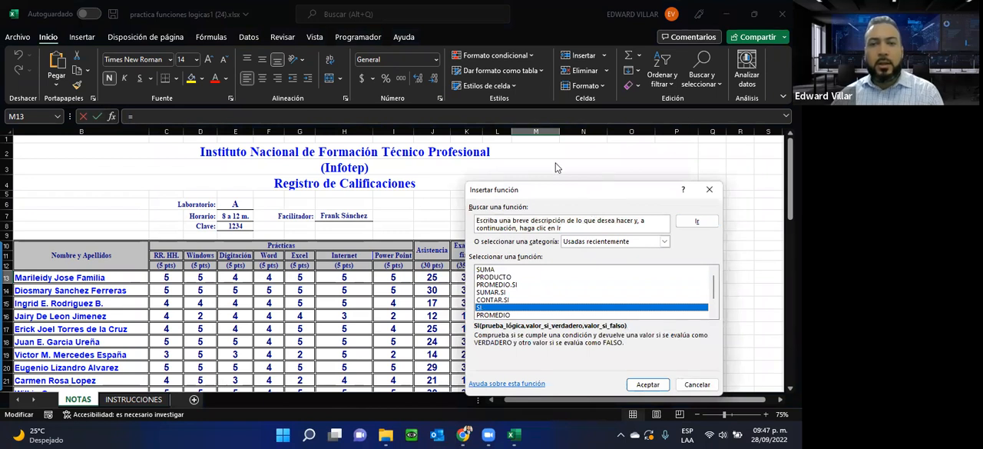
{"action": "left_click_drag", "start_coordinate": [558, 189], "coordinate": [424, 35]}
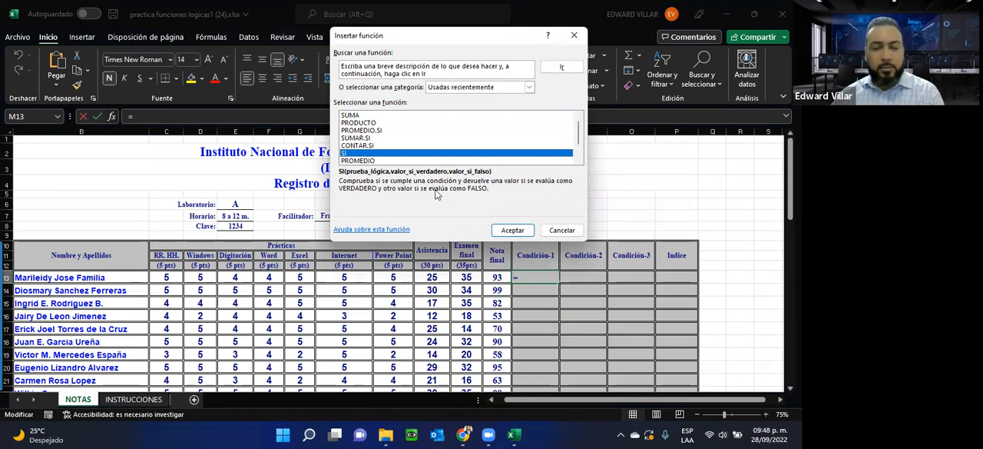
{"action": "left_click", "coordinate": [527, 229]}
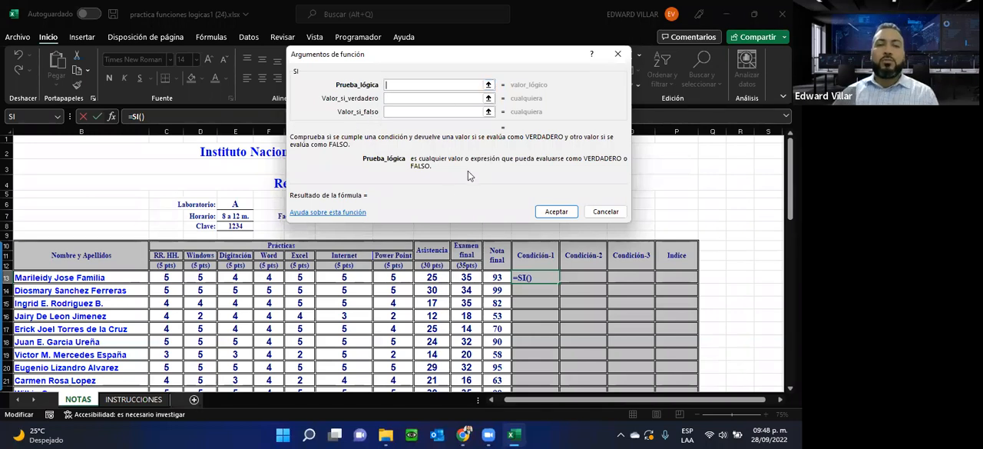
Step: Set the SI function's logical test to L13>=70, referring to the first Nota final
{"action": "left_click", "coordinate": [497, 279]}
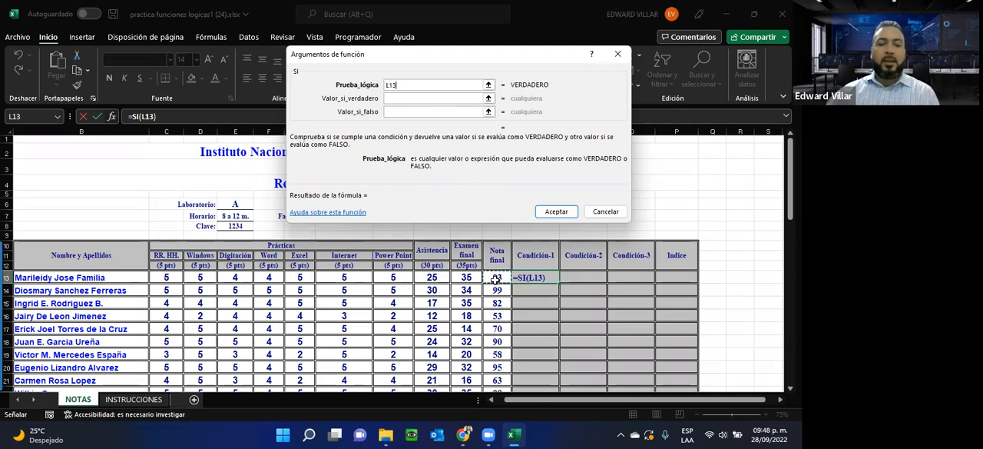
{"action": "type", "text": ">=70"}
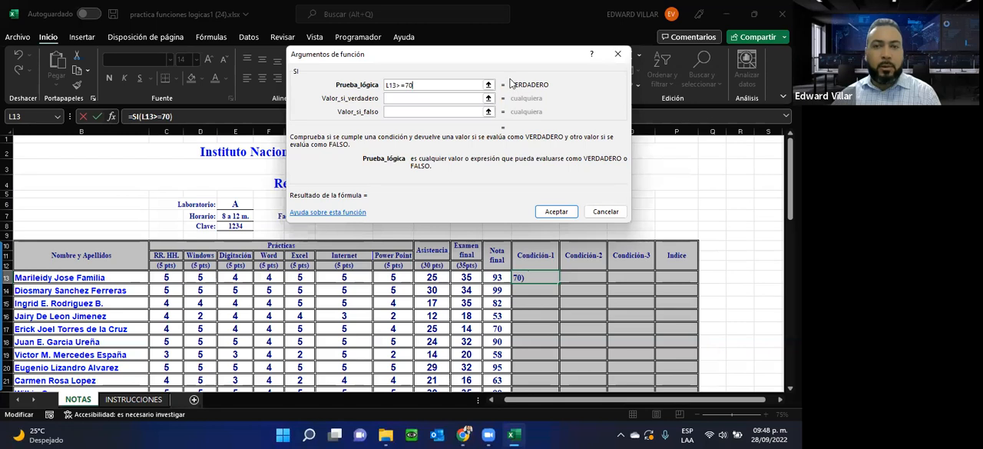
Step: Set the SI function to return Aprobado when the test is true and Reprobado when it is false
{"action": "left_click", "coordinate": [400, 97]}
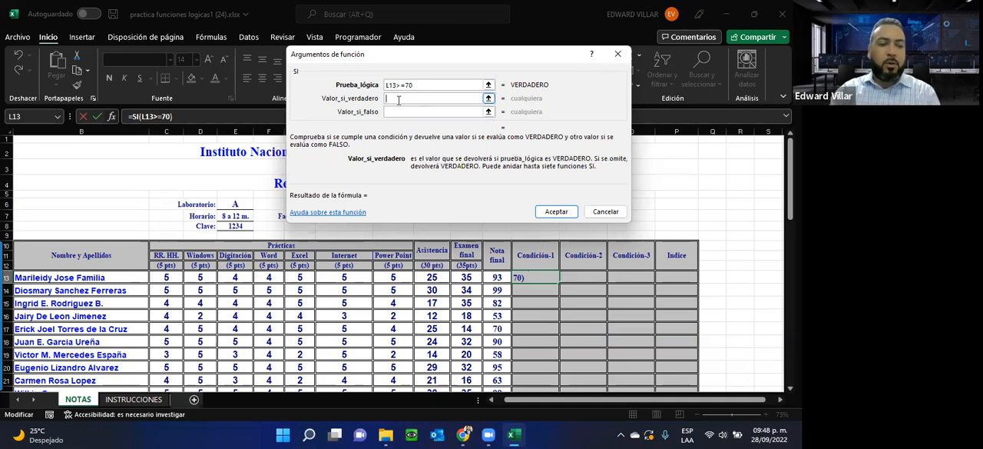
{"action": "type", "text": "Aprobado"}
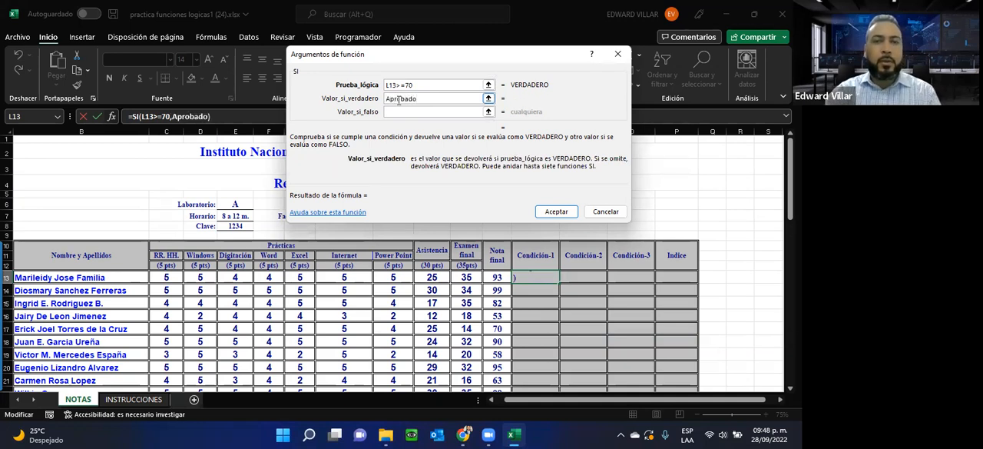
{"action": "key", "text": "Tab"}
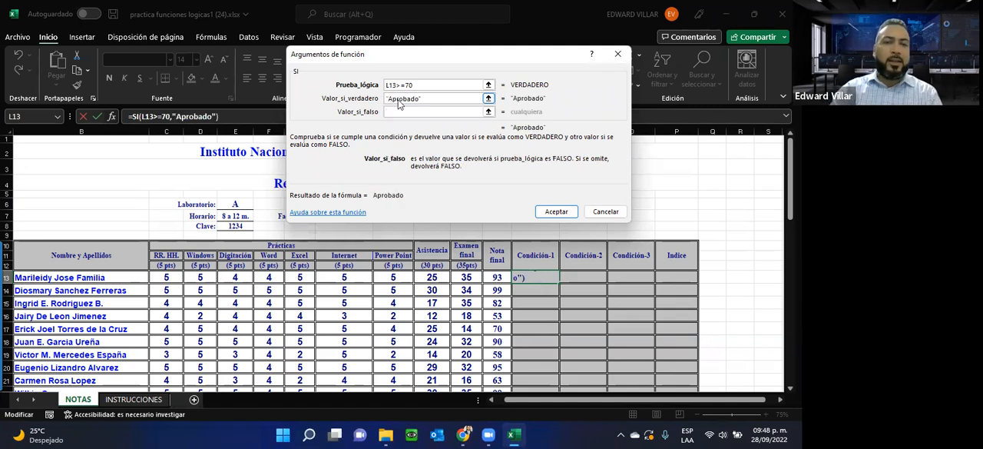
{"action": "type", "text": "Reprobado"}
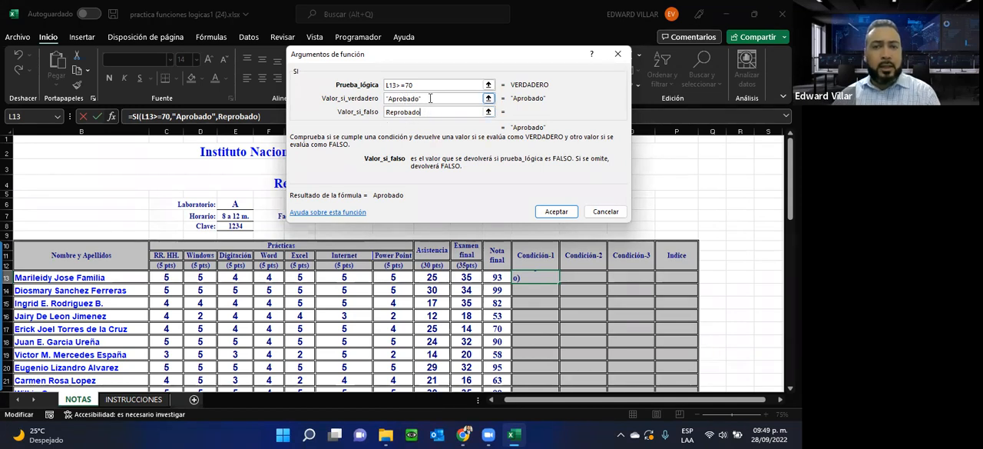
{"action": "left_click", "coordinate": [430, 99]}
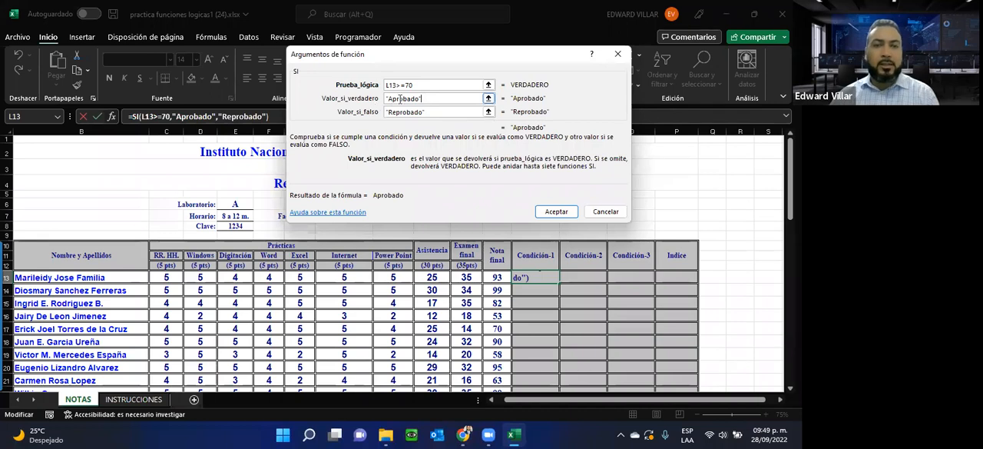
Step: Accept the SI function in M13 and fill it down the whole Condición-1 column
{"action": "left_click_drag", "start_coordinate": [390, 101], "coordinate": [420, 101]}
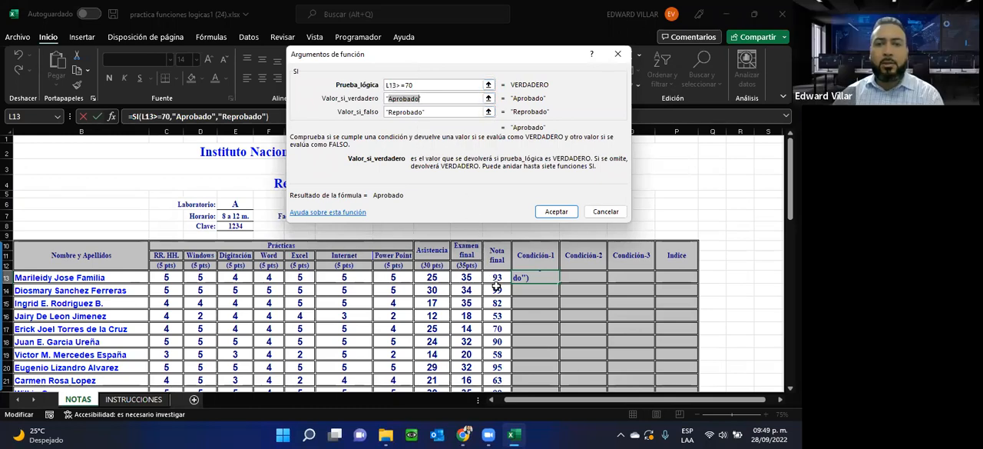
{"action": "left_click", "coordinate": [408, 86]}
{"action": "left_click_drag", "start_coordinate": [408, 87], "coordinate": [419, 86]}
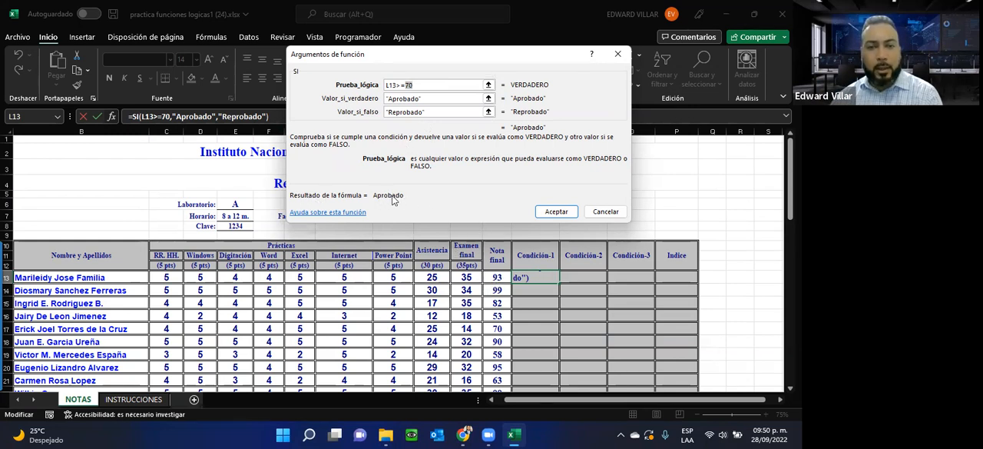
{"action": "left_click", "coordinate": [559, 214]}
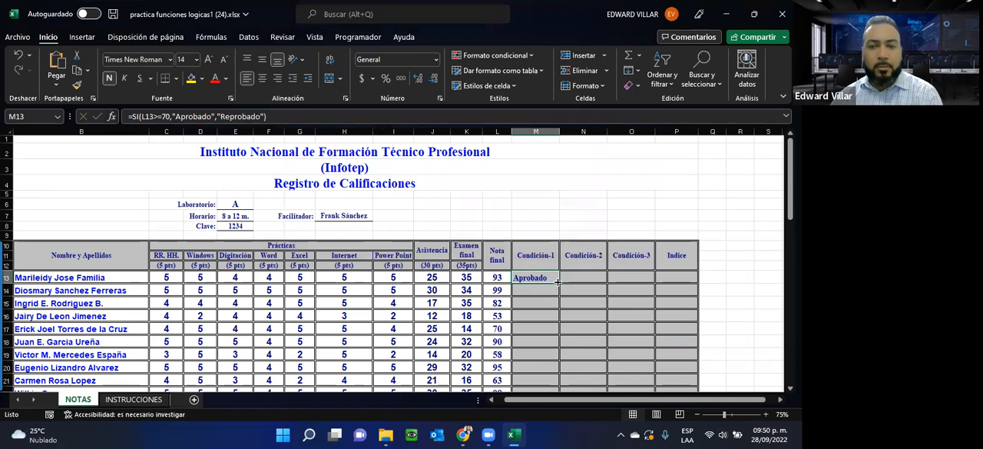
{"action": "double_click", "coordinate": [558, 282]}
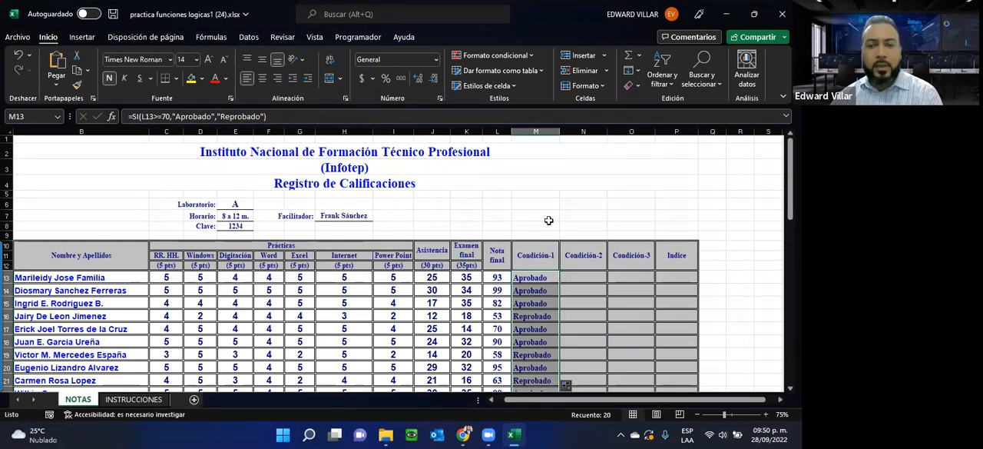
Step: Check the Condición-1 results down to the last student, inspecting the Reprobado cells against their final grades
{"action": "scroll", "coordinate": [495, 295], "scroll_direction": "down", "scroll_amount": 1}
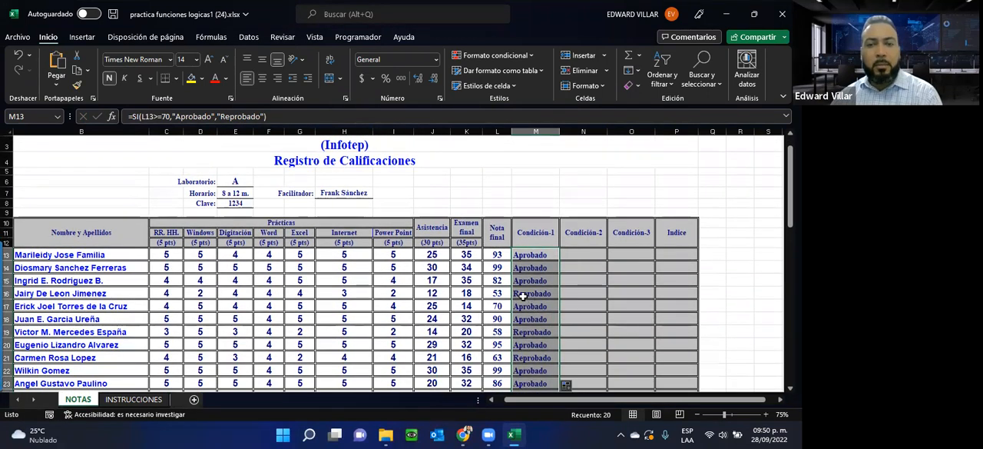
{"action": "left_click", "coordinate": [523, 295]}
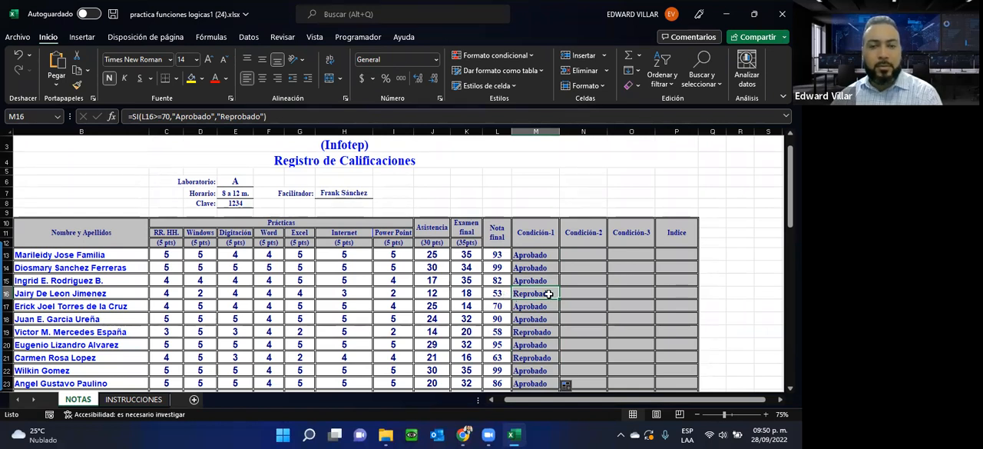
{"action": "scroll", "coordinate": [548, 293], "scroll_direction": "down", "scroll_amount": 1}
{"action": "left_click", "coordinate": [517, 286]}
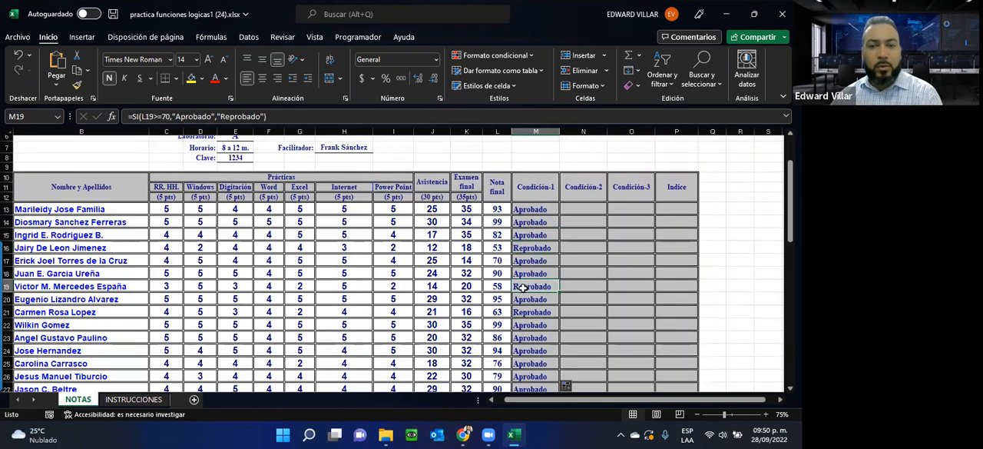
{"action": "left_click", "coordinate": [524, 315]}
{"action": "scroll", "coordinate": [528, 330], "scroll_direction": "down", "scroll_amount": 1}
{"action": "left_click", "coordinate": [536, 358]}
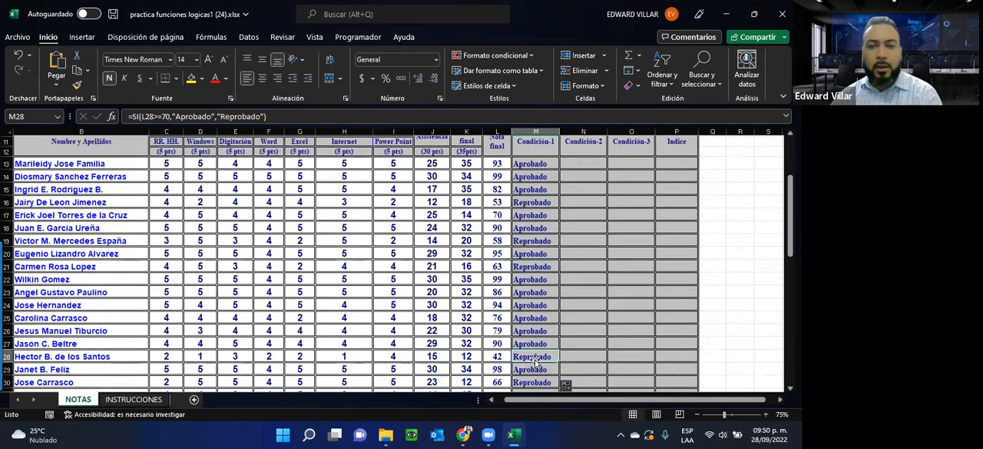
{"action": "scroll", "coordinate": [535, 358], "scroll_direction": "down", "scroll_amount": 1}
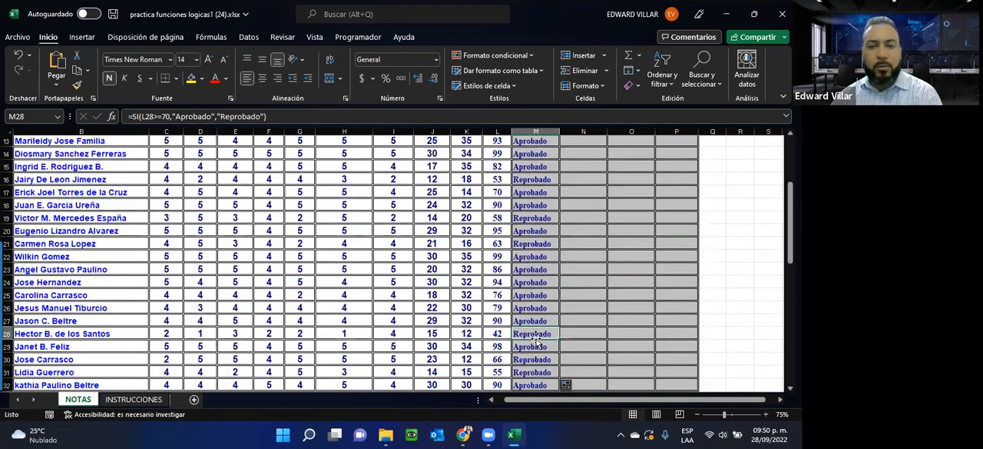
{"action": "left_click", "coordinate": [536, 359]}
{"action": "scroll", "coordinate": [536, 357], "scroll_direction": "down", "scroll_amount": 1}
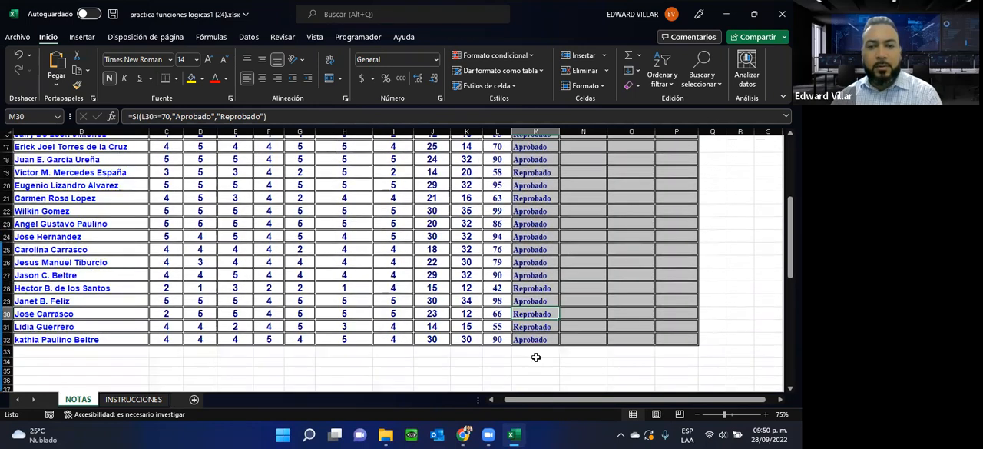
{"action": "left_click", "coordinate": [531, 329]}
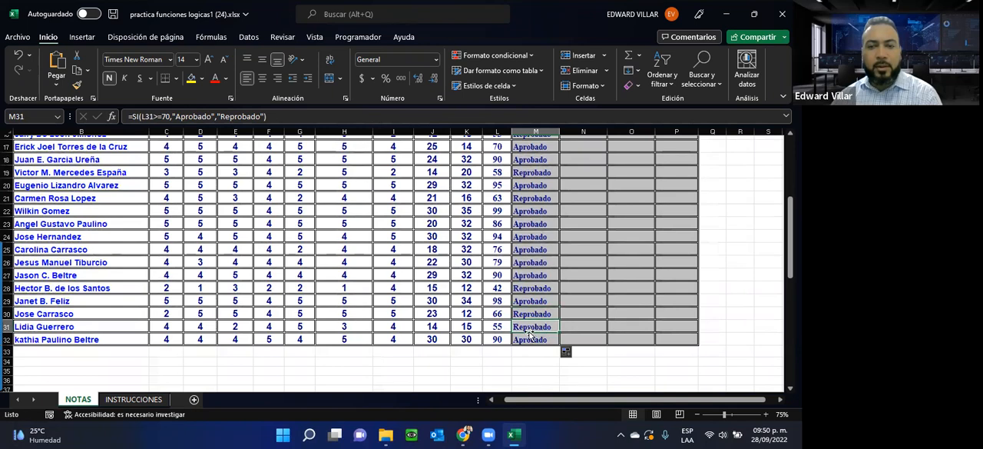
Step: Review the arguments of the SI function in M13, the first Condición-1 cell, and accept them as they are
{"action": "scroll", "coordinate": [530, 331], "scroll_direction": "up", "scroll_amount": 5}
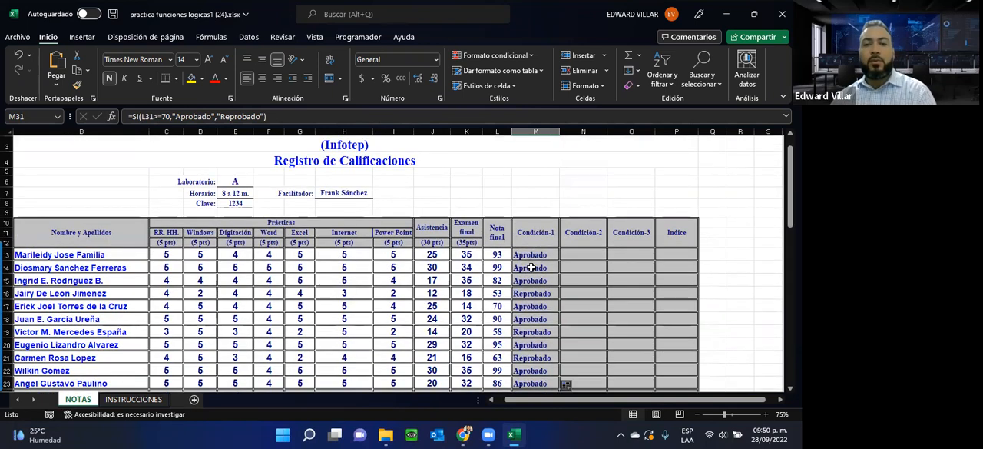
{"action": "left_click", "coordinate": [532, 254]}
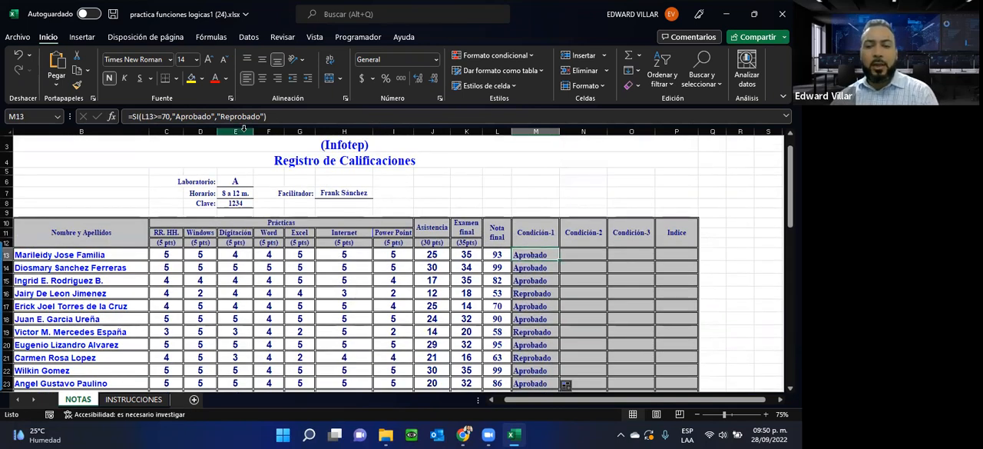
{"action": "left_click", "coordinate": [111, 116]}
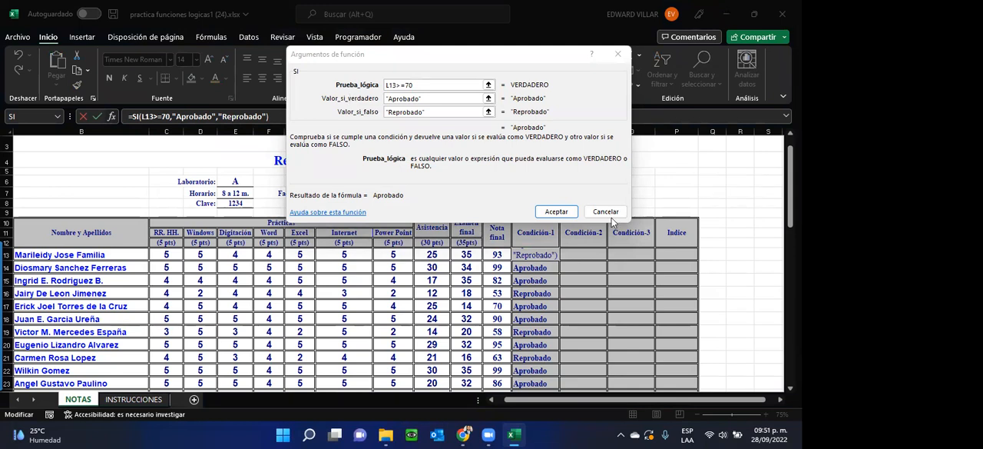
{"action": "left_click", "coordinate": [555, 212]}
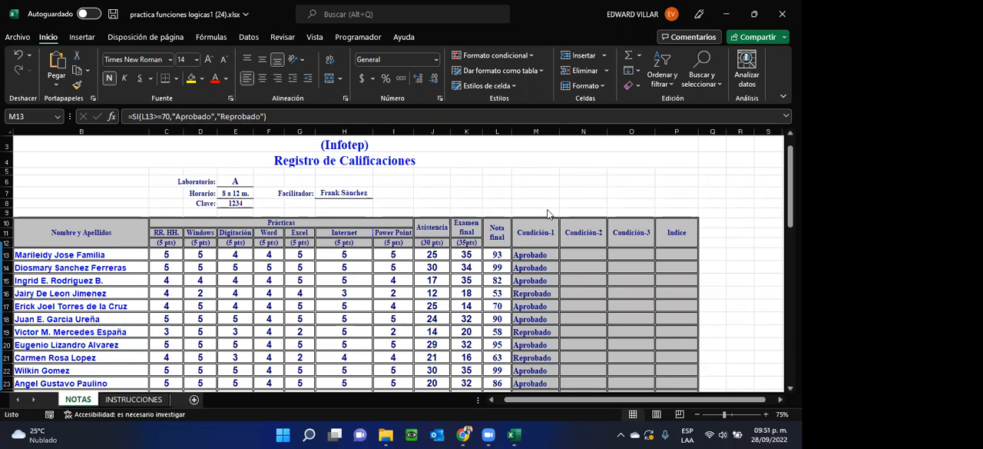
{"action": "key", "text": "XF86AudioRaiseVolume"}
Step: Compare the Estado 1 instruction with the grade register, inspecting the empty Indice column and the logical test in M13's formula
{"action": "left_click", "coordinate": [117, 400]}
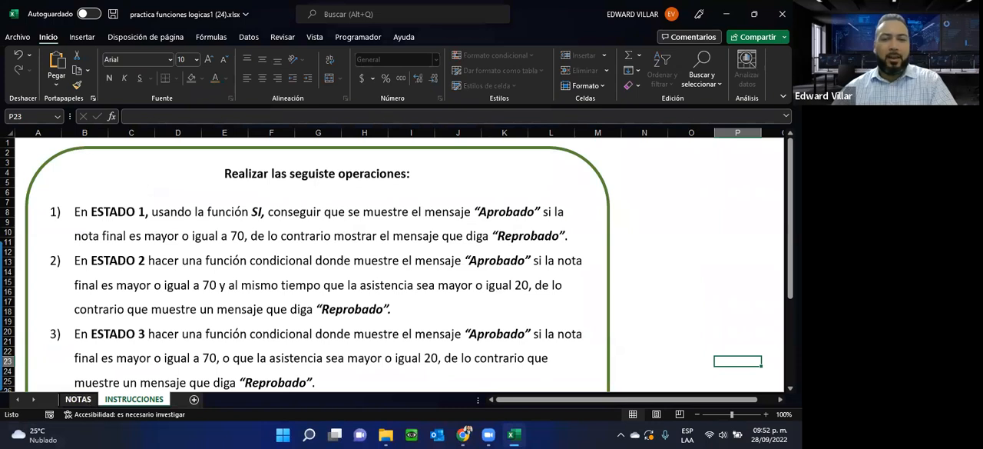
{"action": "left_click", "coordinate": [79, 400]}
{"action": "left_click_drag", "start_coordinate": [670, 255], "coordinate": [676, 366]}
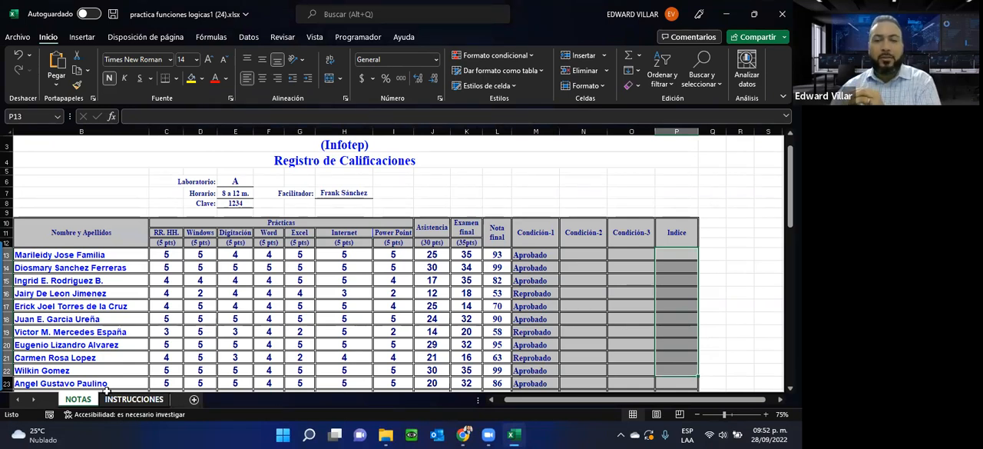
{"action": "left_click", "coordinate": [531, 257]}
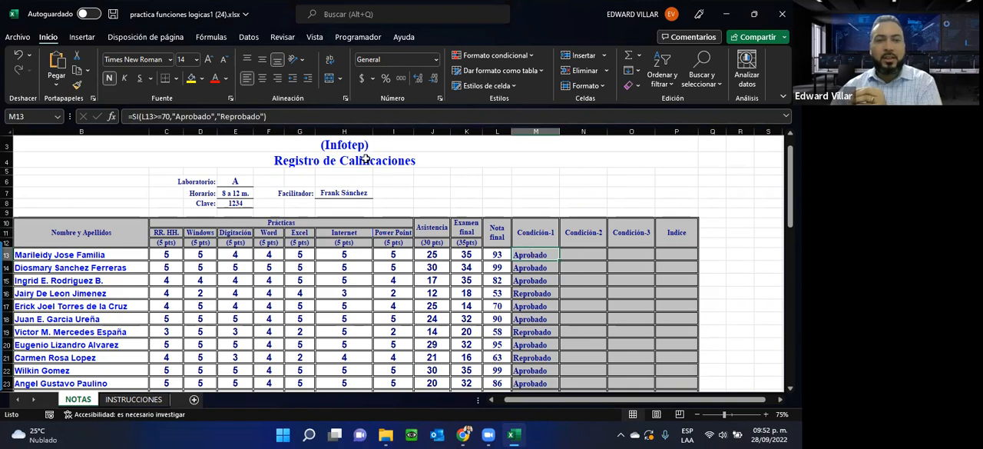
{"action": "left_click_drag", "start_coordinate": [143, 116], "coordinate": [171, 120]}
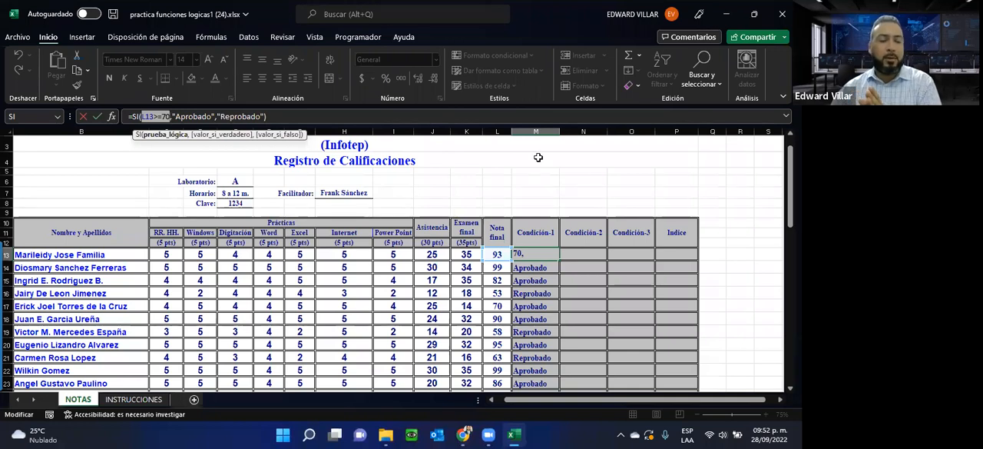
{"action": "key", "text": "Escape"}
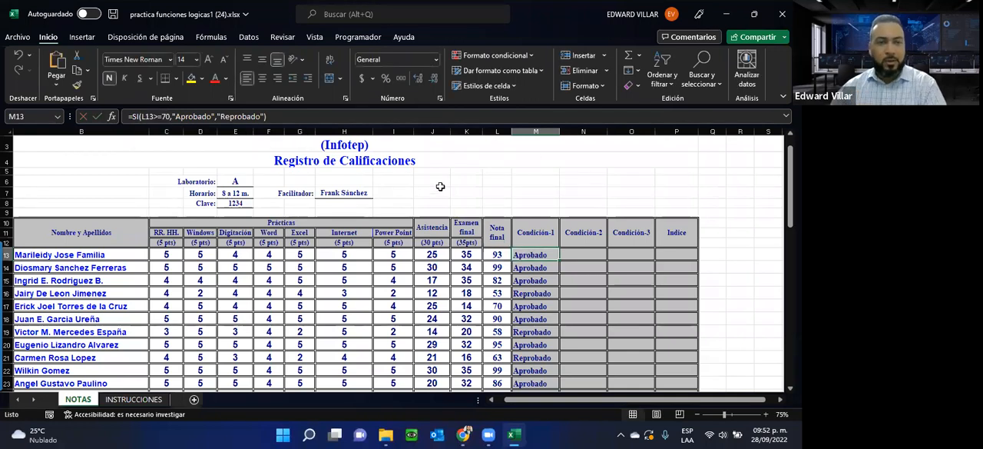
Step: Read through all four operations on the INSTRUCCIONES sheet, down to the Índice letters, and return to the grade register
{"action": "left_click", "coordinate": [133, 399]}
{"action": "scroll", "coordinate": [69, 292], "scroll_direction": "down", "scroll_amount": 4}
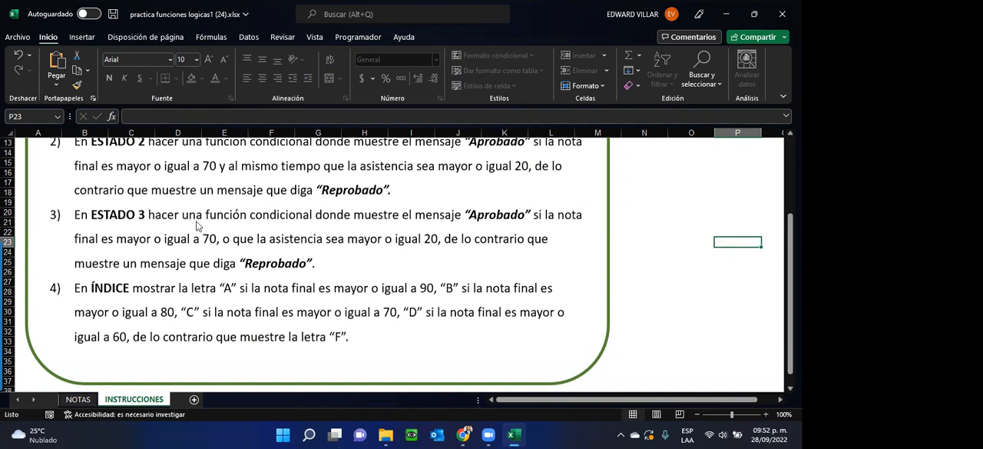
{"action": "scroll", "coordinate": [144, 306], "scroll_direction": "up", "scroll_amount": 2}
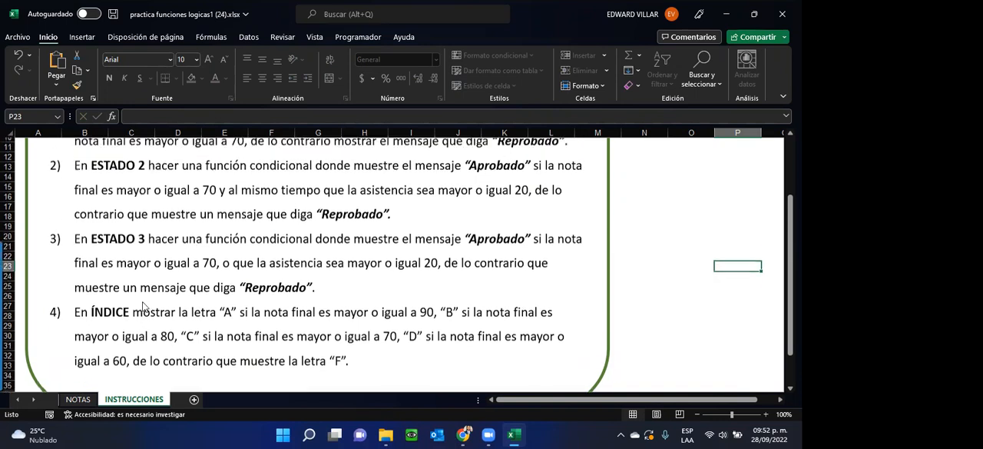
{"action": "scroll", "coordinate": [139, 305], "scroll_direction": "up", "scroll_amount": 2}
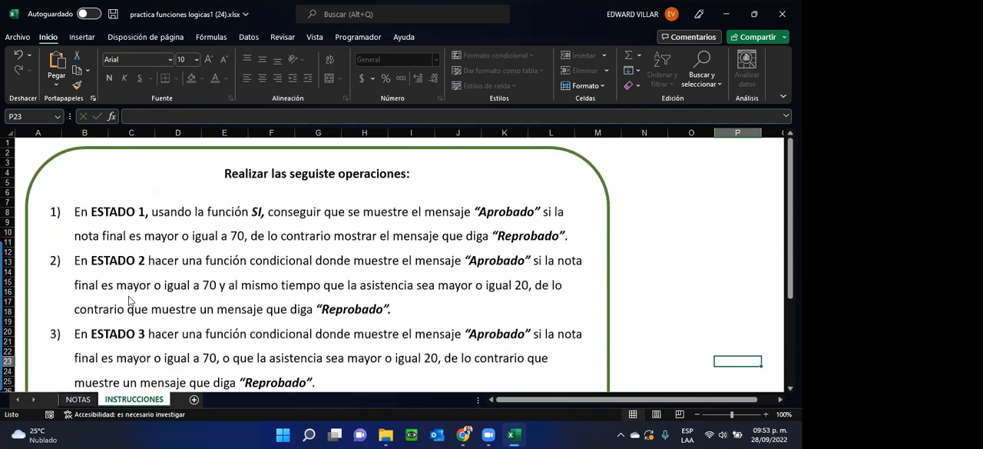
{"action": "scroll", "coordinate": [87, 292], "scroll_direction": "down", "scroll_amount": 1}
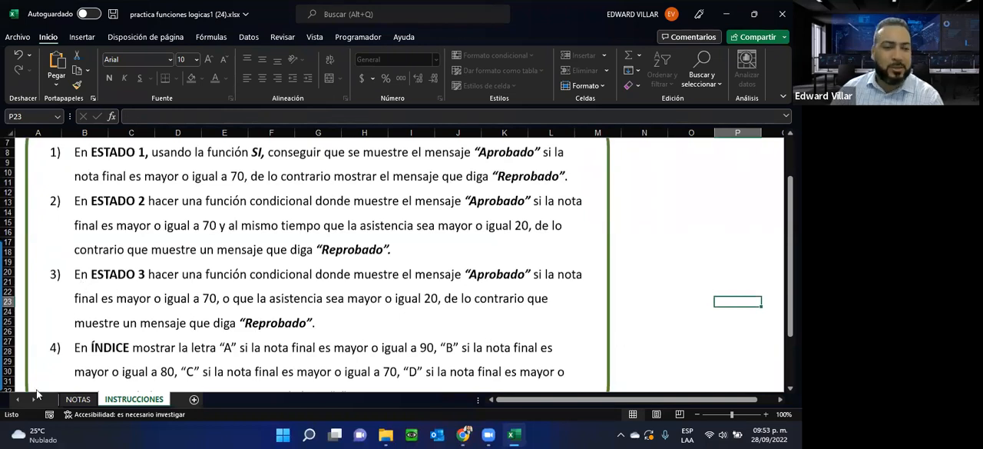
{"action": "left_click", "coordinate": [78, 399]}
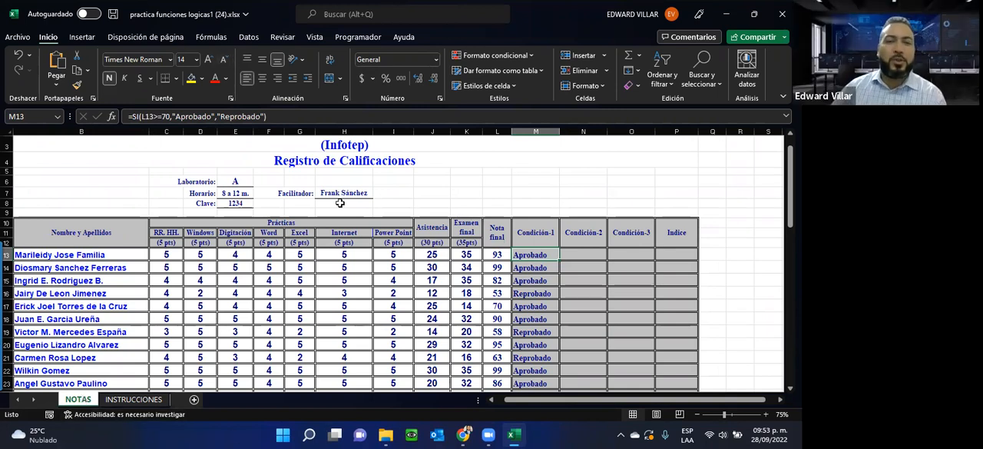
Step: Check the Estado 2 instruction for the Condición-2 column, noting its final grade and attendance requirements
{"action": "left_click", "coordinate": [595, 253]}
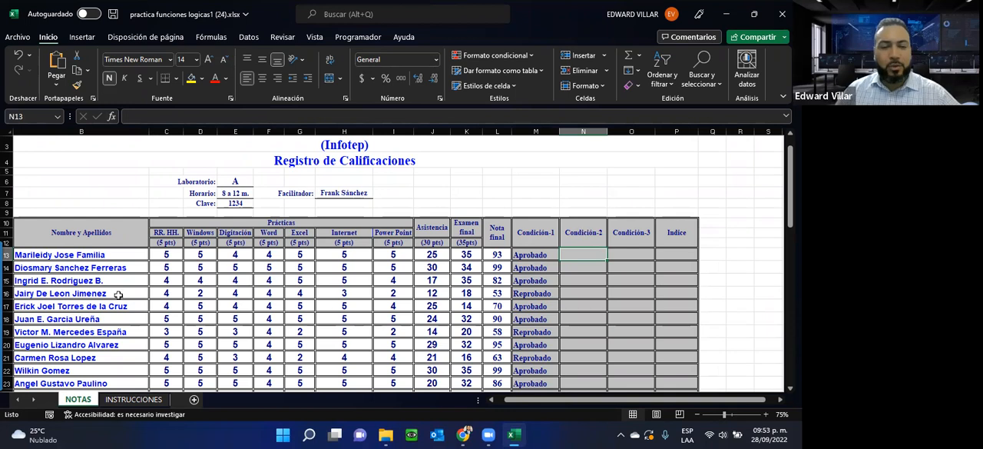
{"action": "left_click", "coordinate": [131, 399]}
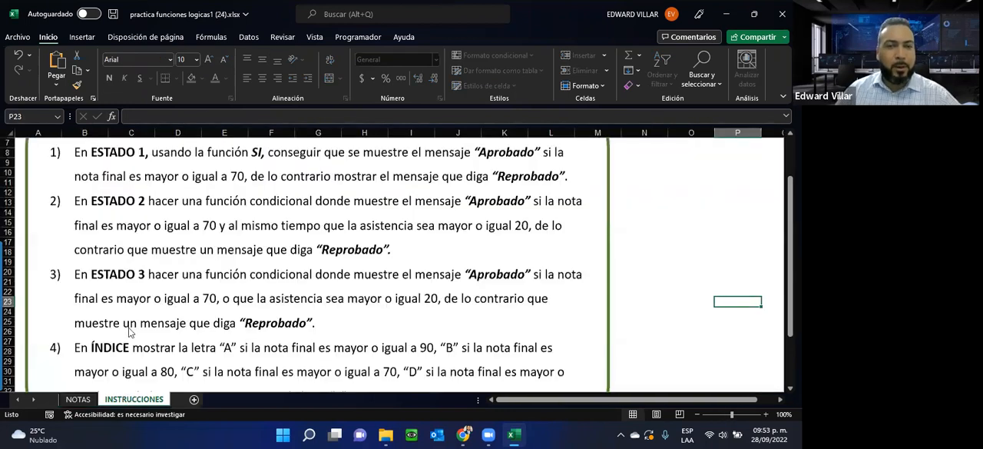
{"action": "scroll", "coordinate": [138, 300], "scroll_direction": "up", "scroll_amount": 2}
{"action": "scroll", "coordinate": [234, 285], "scroll_direction": "down", "scroll_amount": 1}
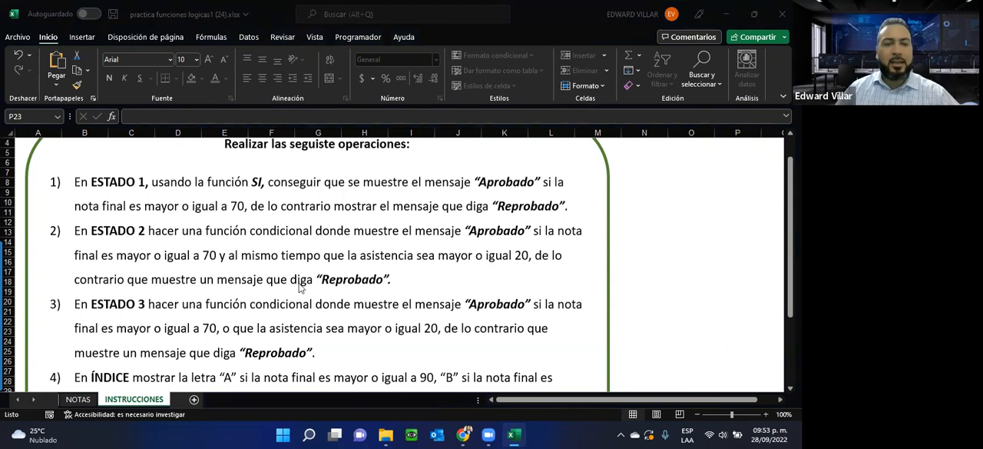
{"action": "left_click", "coordinate": [78, 399]}
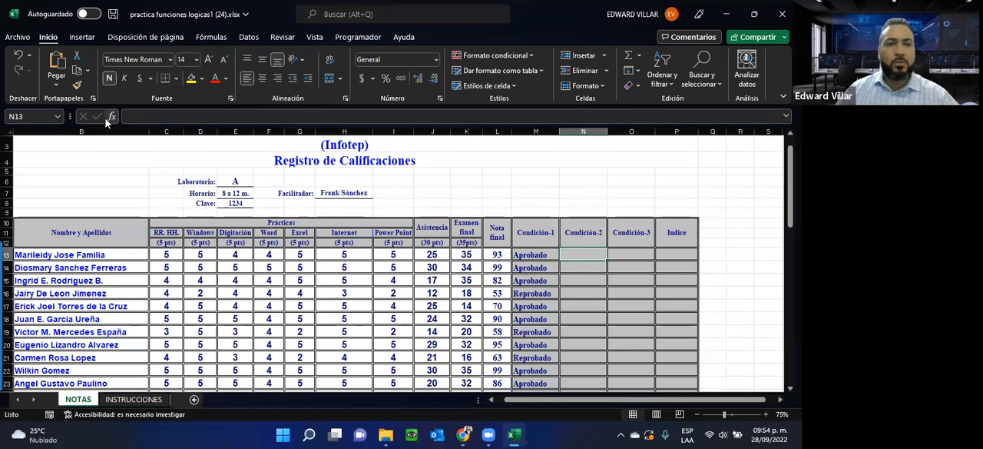
Step: Look at the logical test in the SI arguments of M13 again and leave the dialog without changes
{"action": "left_click", "coordinate": [549, 255]}
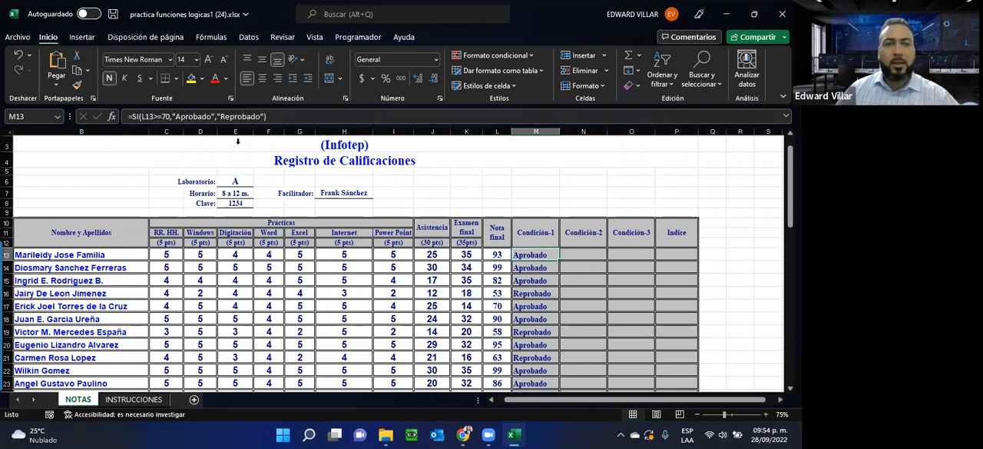
{"action": "left_click", "coordinate": [113, 119]}
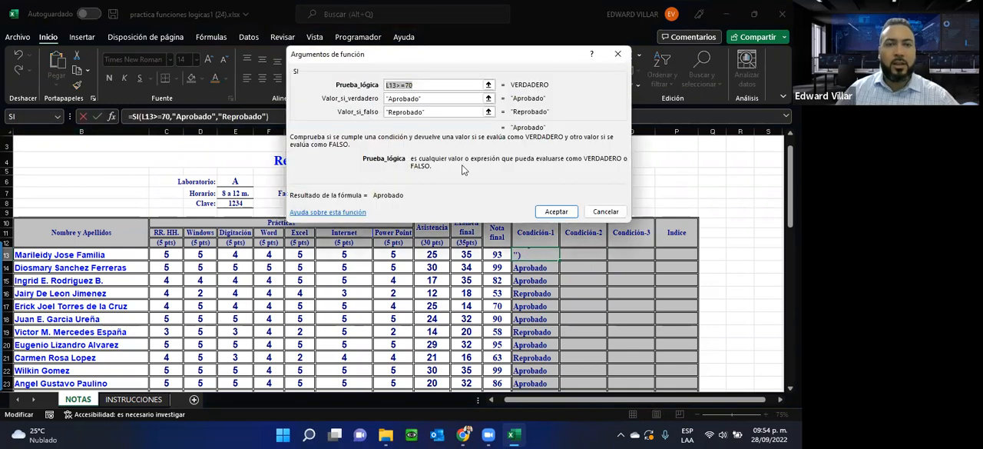
{"action": "left_click", "coordinate": [427, 83]}
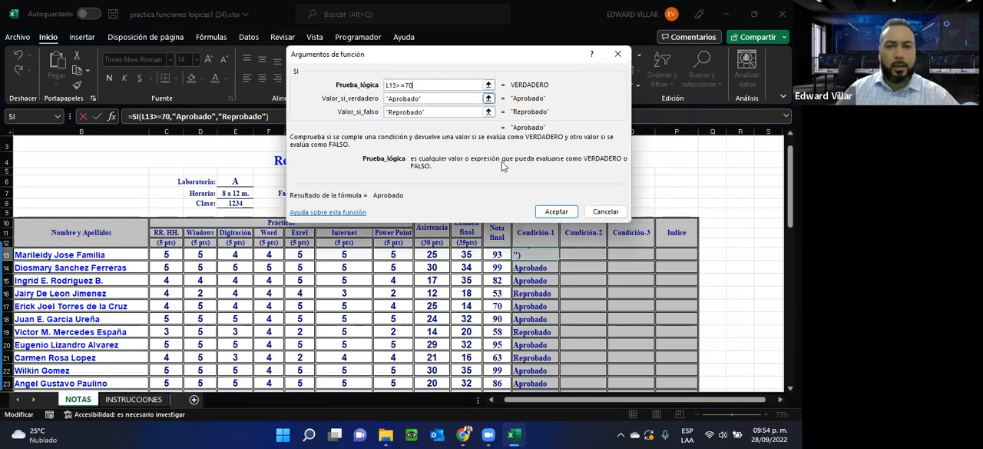
{"action": "left_click", "coordinate": [604, 214]}
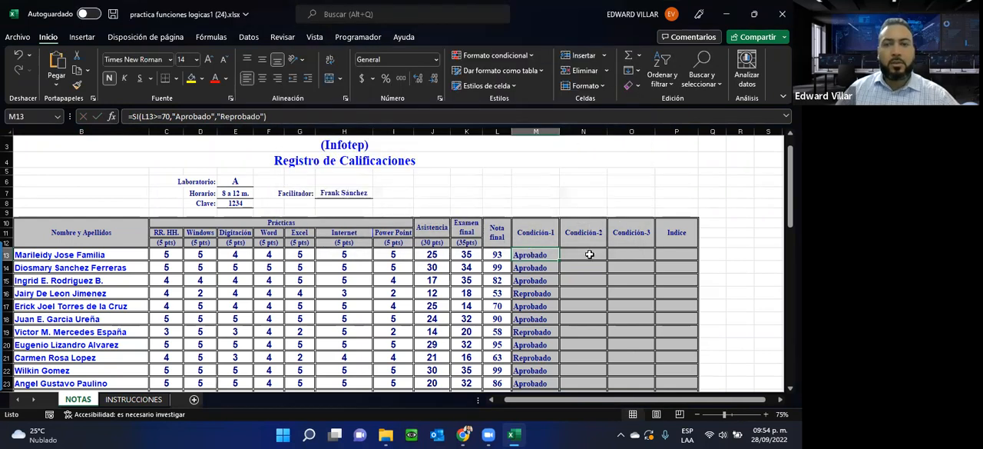
Step: Start a SI formula in N13, the first Condición-2 cell, with a nested Y function as its logical test
{"action": "left_click", "coordinate": [574, 256]}
{"action": "type", "text": "=si"}
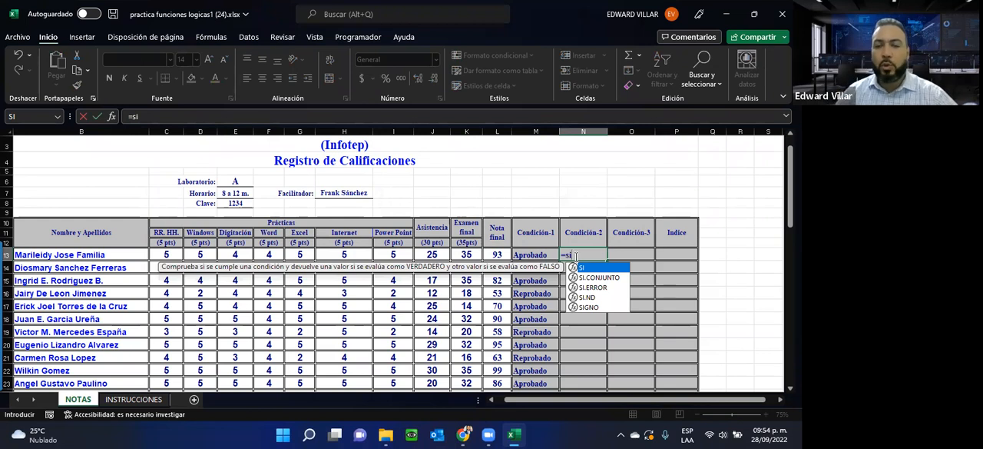
{"action": "key", "text": "Tab"}
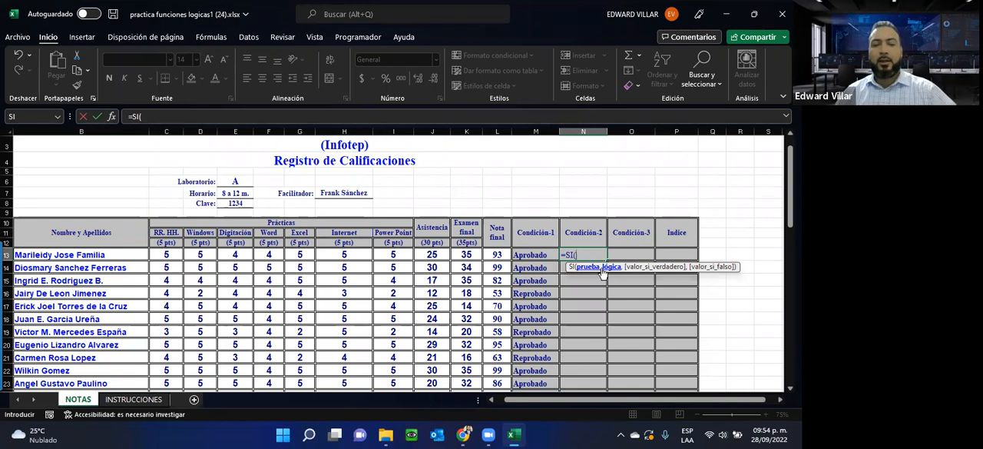
{"action": "type", "text": "y"}
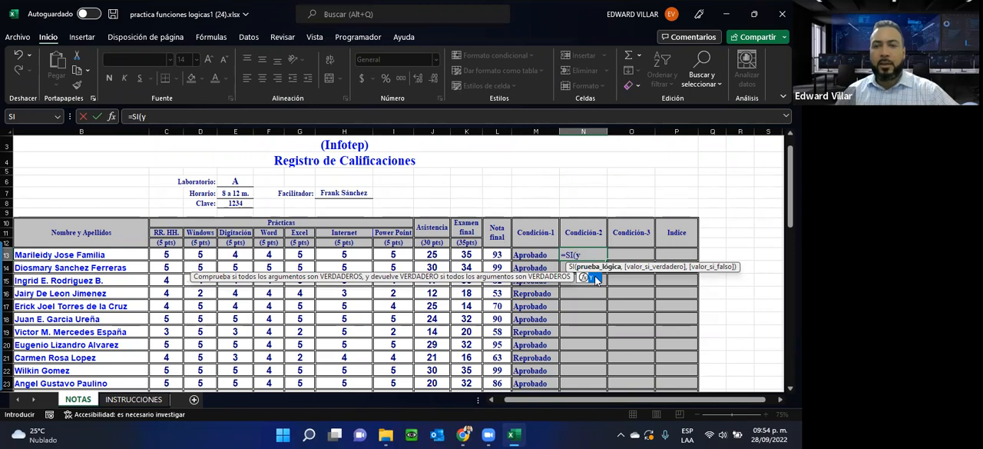
{"action": "double_click", "coordinate": [596, 278]}
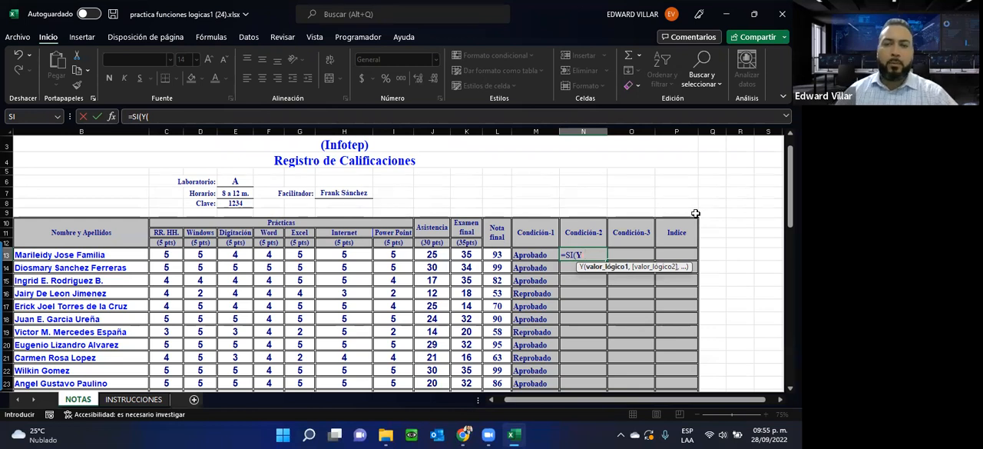
Step: Enter L13>=70, referring to the first Nota final, as the first condition of the Y function
{"action": "left_click", "coordinate": [489, 254]}
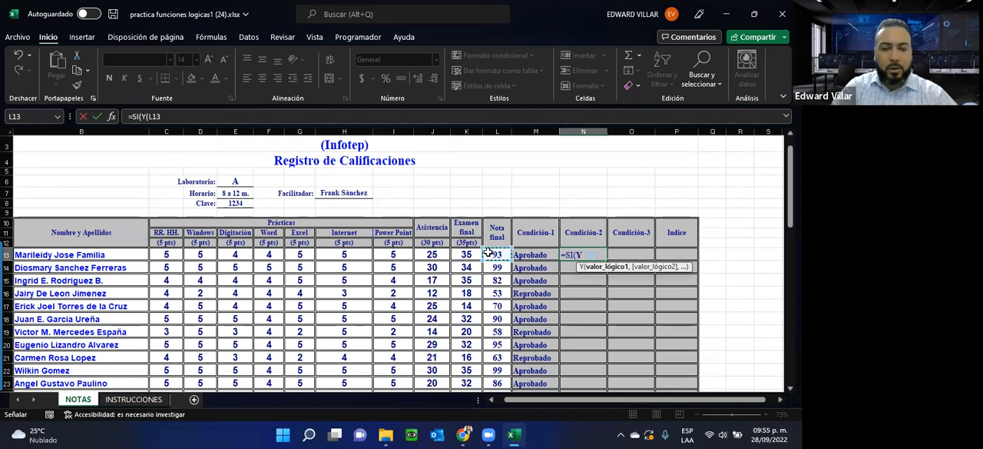
{"action": "type", "text": ">=70"}
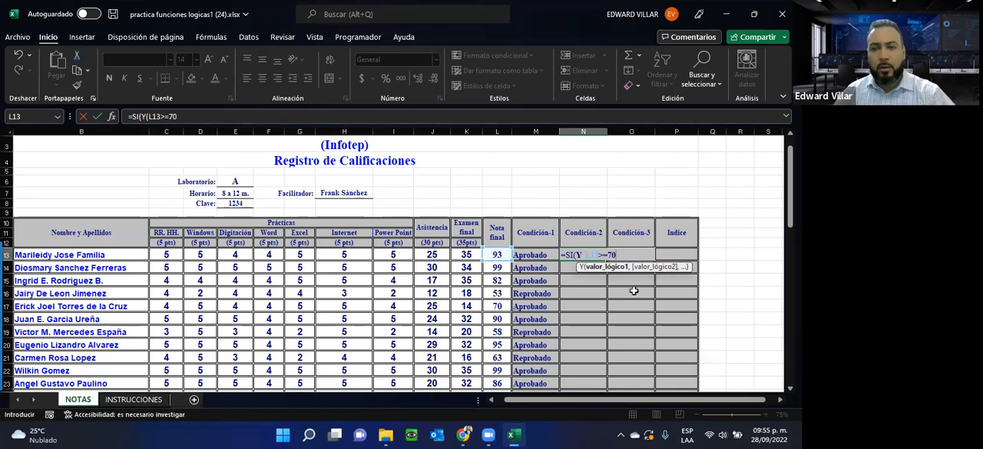
{"action": "type", "text": ","}
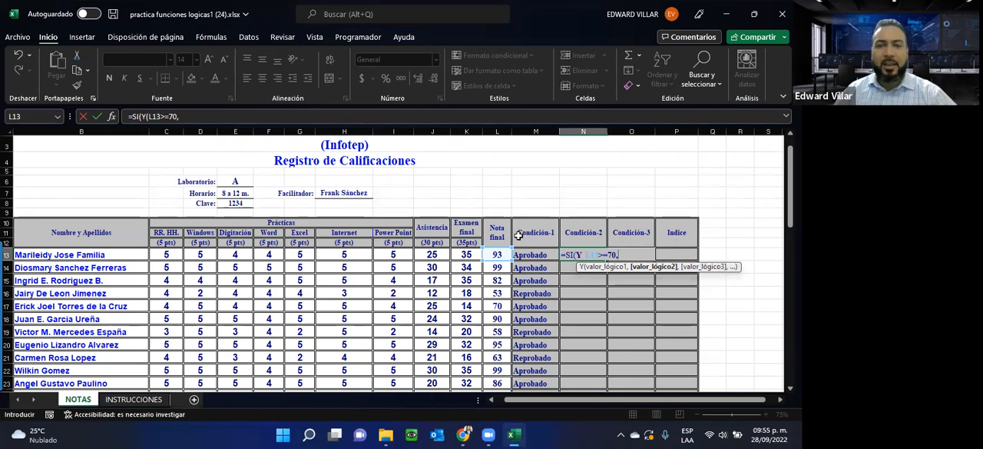
Step: Add J13>=20, referring to the first Asistencia, as the second condition and close the Y function, moving on to the value-if-true argument
{"action": "left_click", "coordinate": [431, 256]}
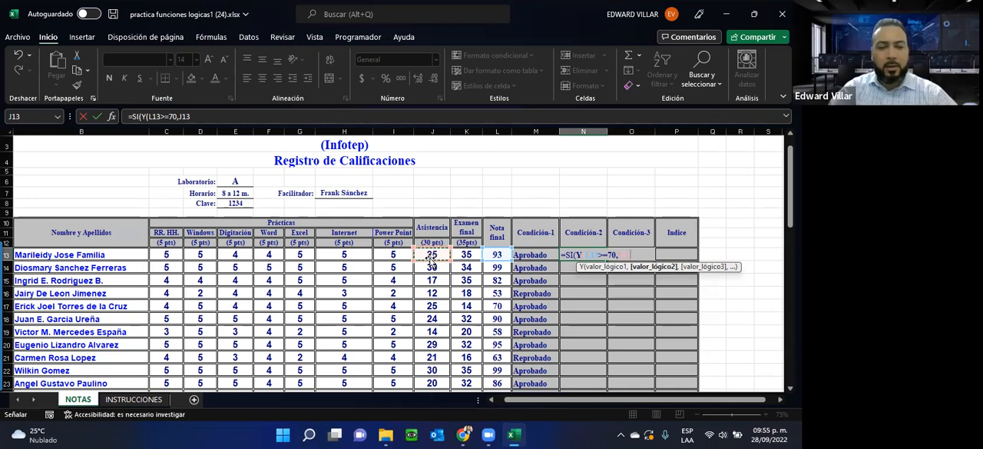
{"action": "type", "text": ">"}
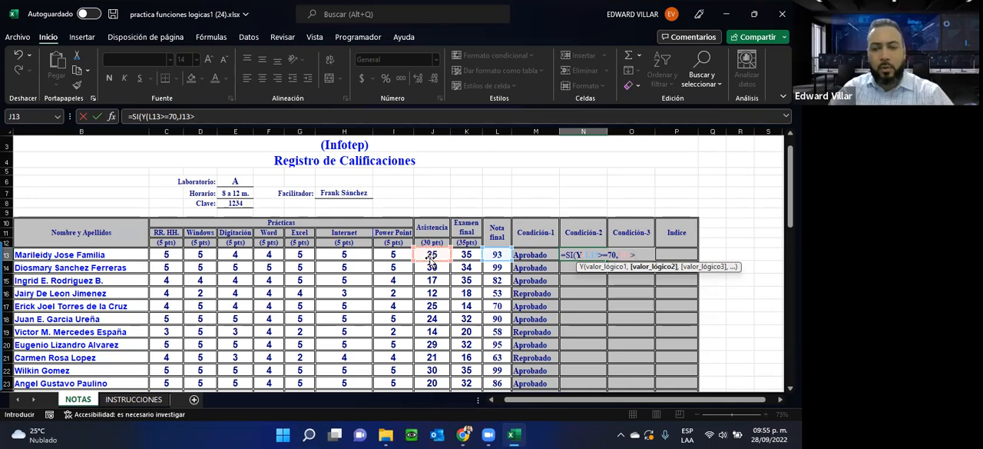
{"action": "type", "text": "=20"}
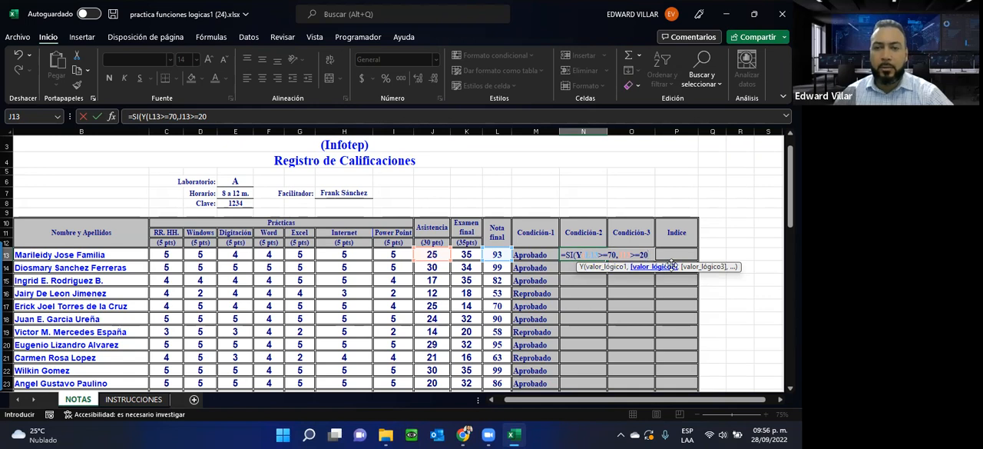
{"action": "type", "text": ")"}
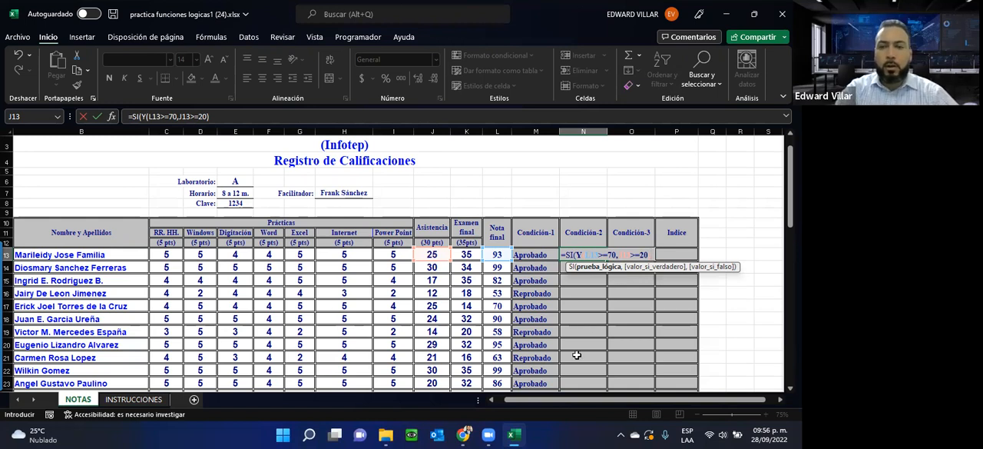
{"action": "type", "text": ","}
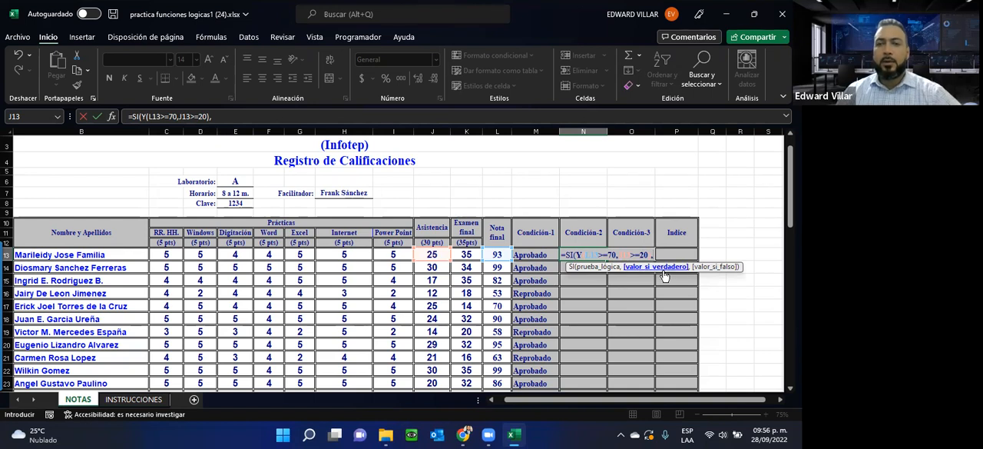
{"action": "type", "text": "\""}
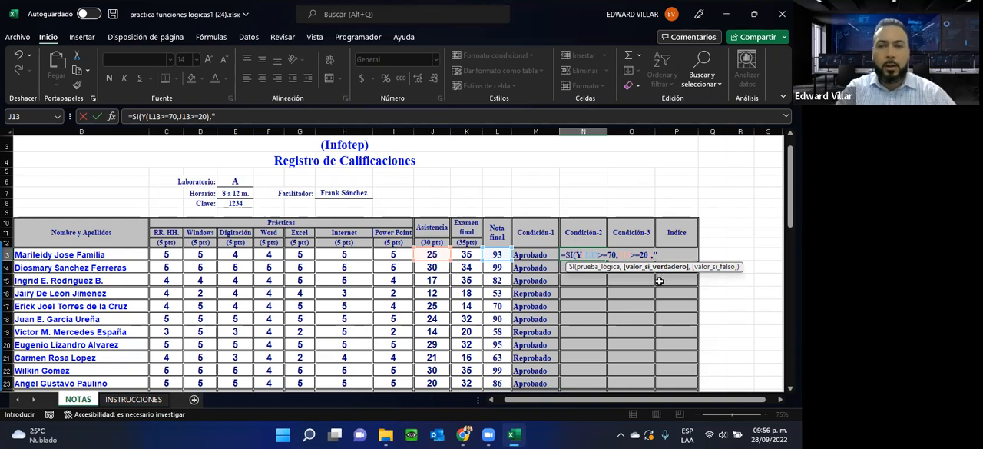
{"action": "type", "text": "Aprobado"}
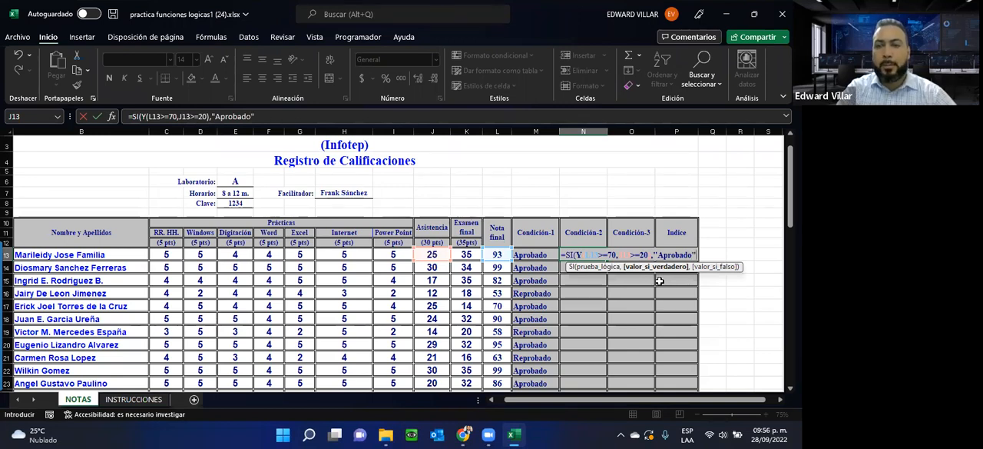
Step: Add "Aprobado" as the value if true and "Reprobado" as the value if false, then close and enter the SI formula in N13
{"action": "type", "text": "\","}
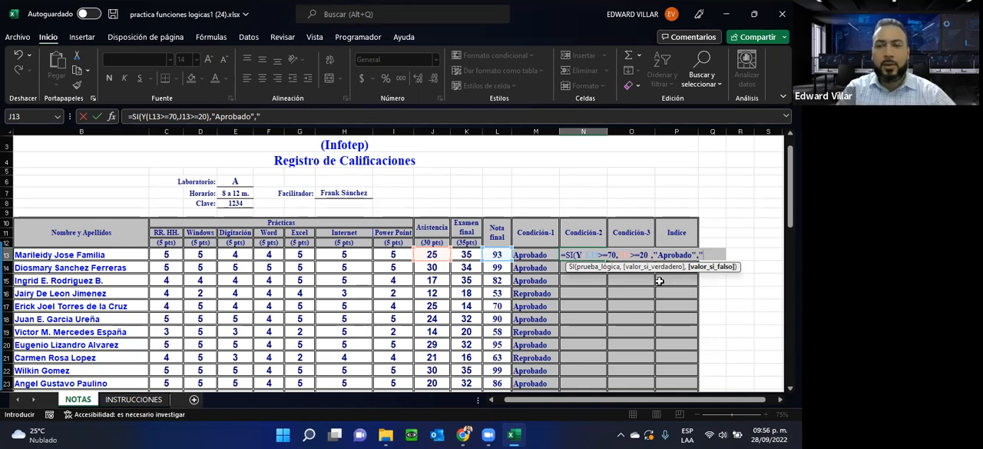
{"action": "type", "text": "\"Repro"}
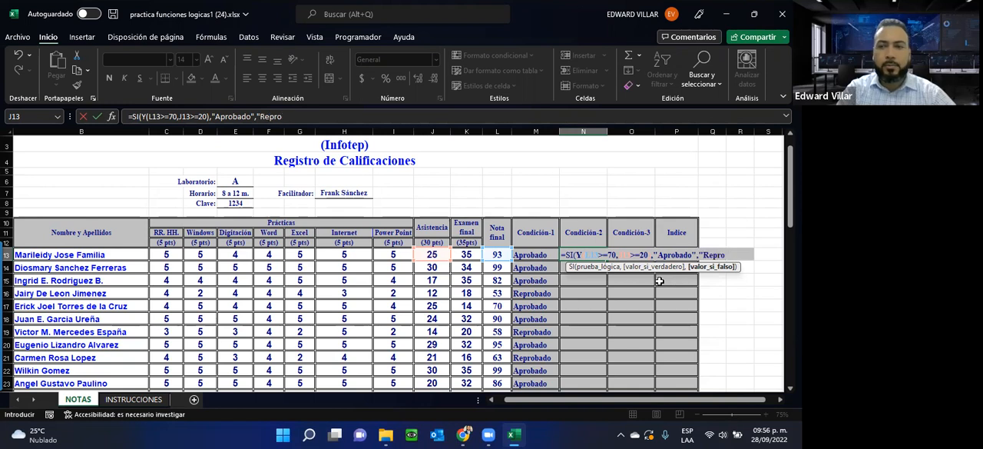
{"action": "type", "text": "bado\""}
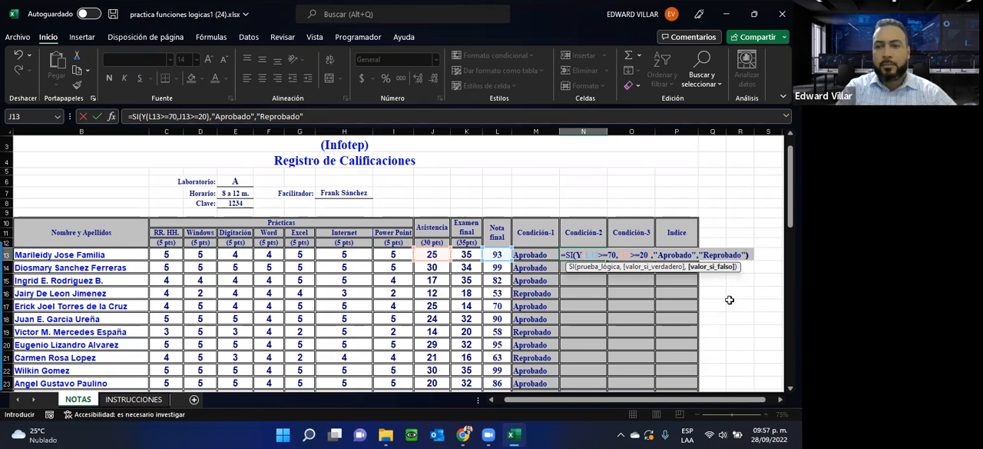
{"action": "type", "text": ")"}
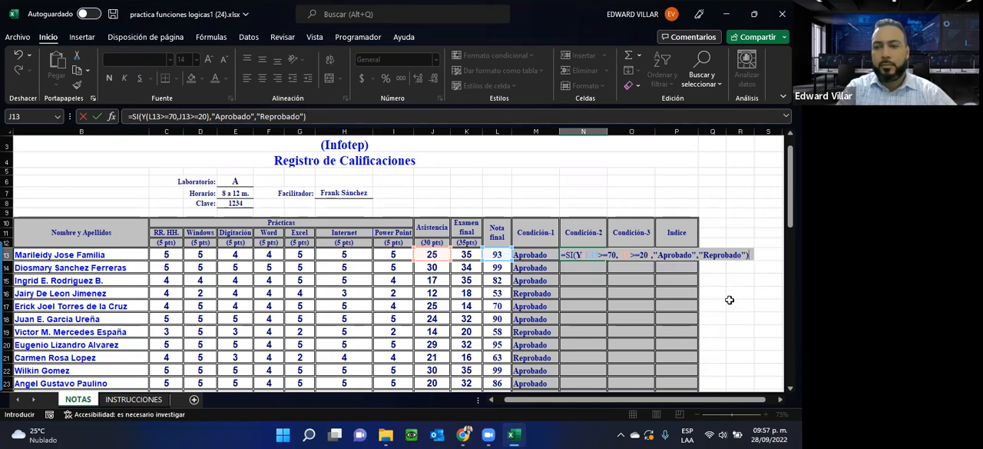
{"action": "key", "text": "Return"}
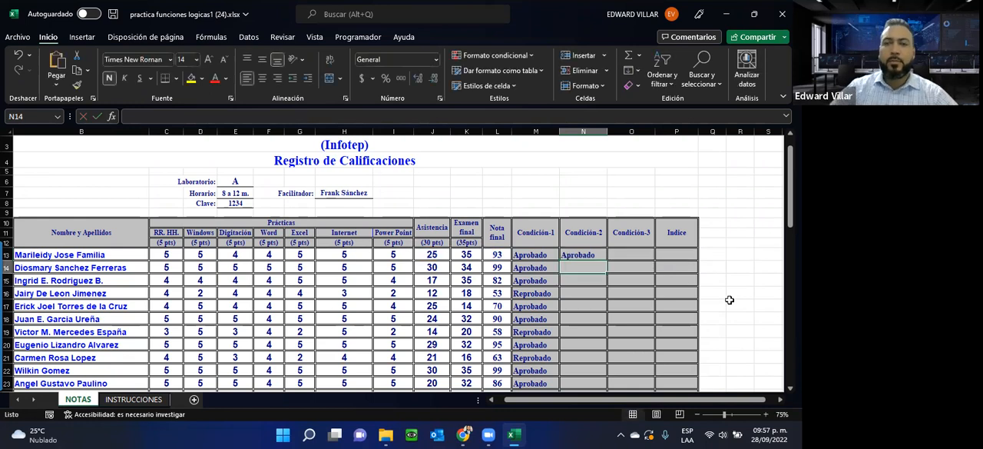
Step: Fill the N13 formula down the Condición-2 column for all the students
{"action": "left_click", "coordinate": [588, 254]}
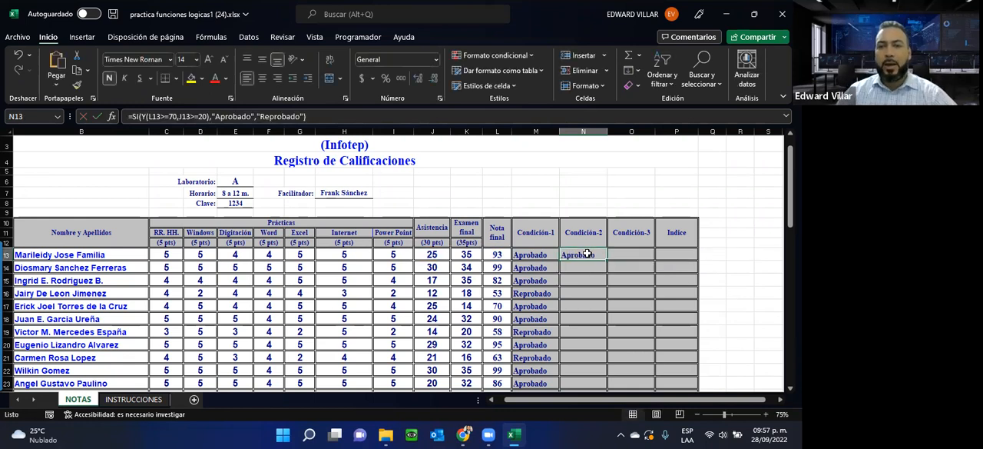
{"action": "left_click", "coordinate": [500, 256]}
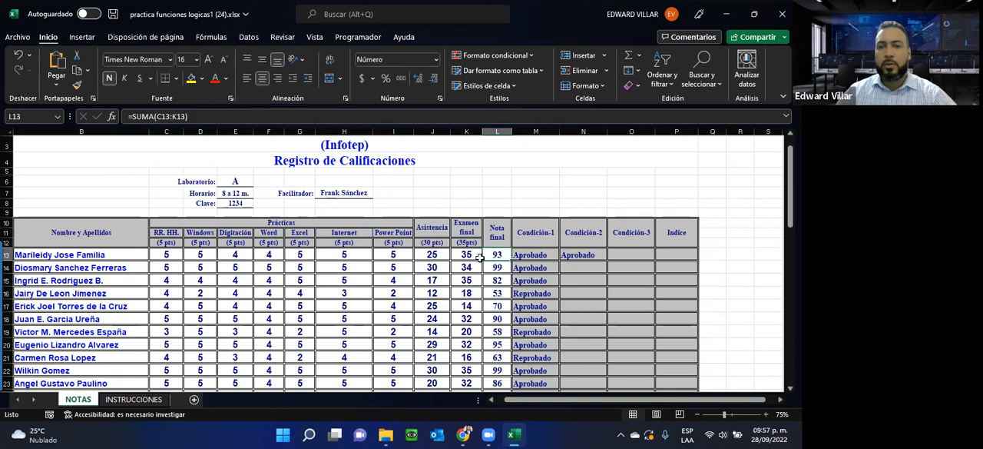
{"action": "left_click", "coordinate": [593, 254]}
{"action": "double_click", "coordinate": [607, 261]}
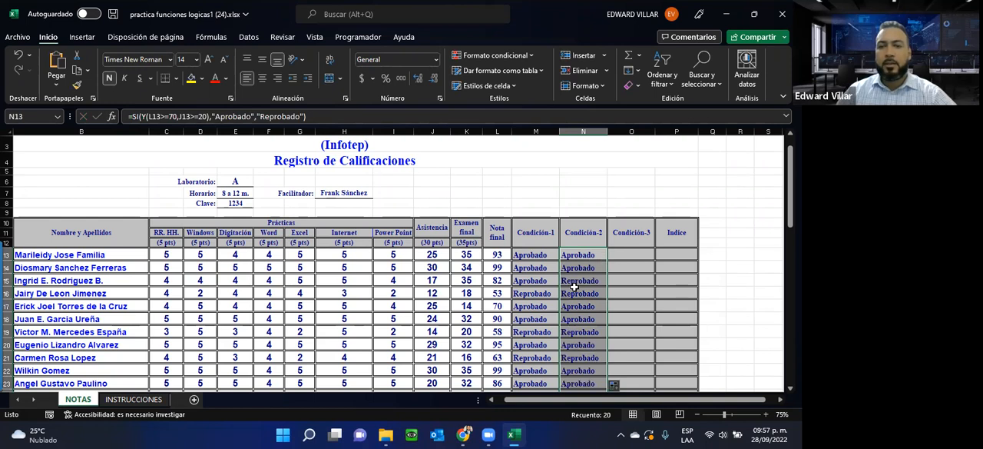
Step: Compare Condición-2 with Asistencia and Nota final in rows 14, 15, 16, 19 and 21
{"action": "left_click", "coordinate": [576, 269]}
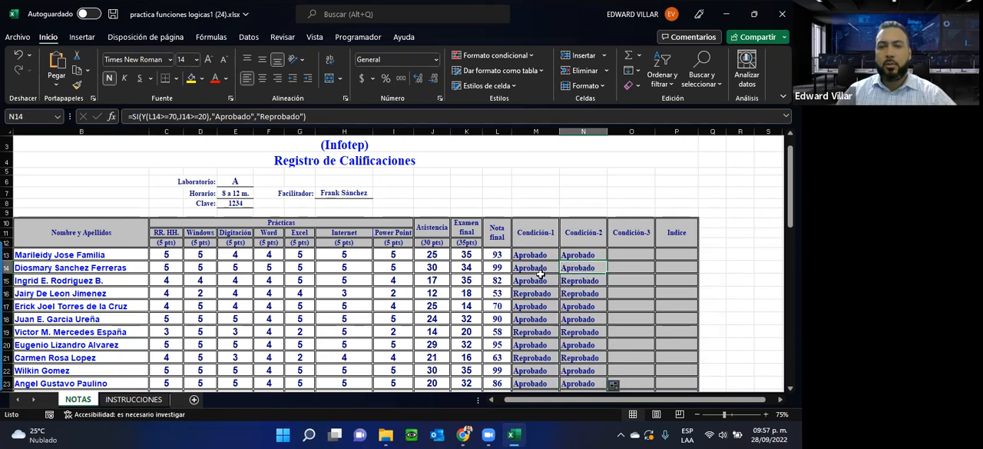
{"action": "left_click_drag", "start_coordinate": [588, 268], "coordinate": [429, 268]}
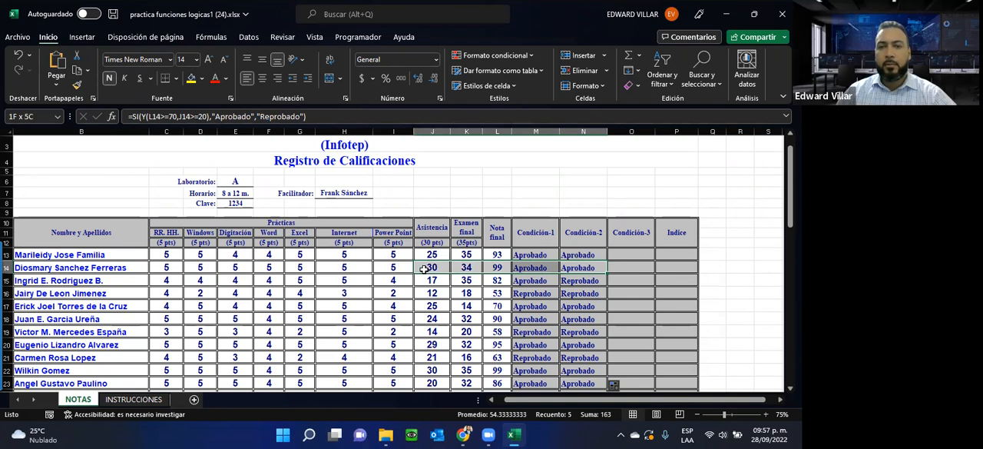
{"action": "left_click_drag", "start_coordinate": [584, 282], "coordinate": [428, 281]}
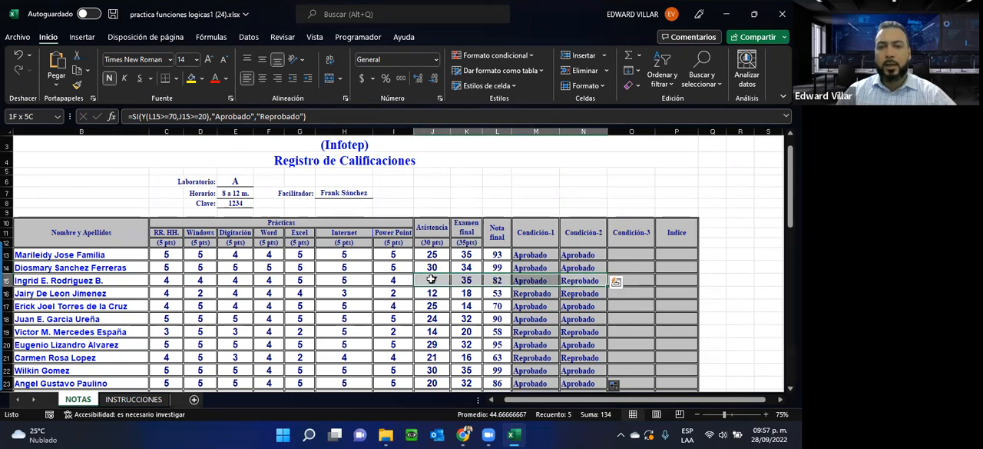
{"action": "left_click_drag", "start_coordinate": [595, 296], "coordinate": [435, 290]}
{"action": "left_click_drag", "start_coordinate": [577, 332], "coordinate": [441, 328]}
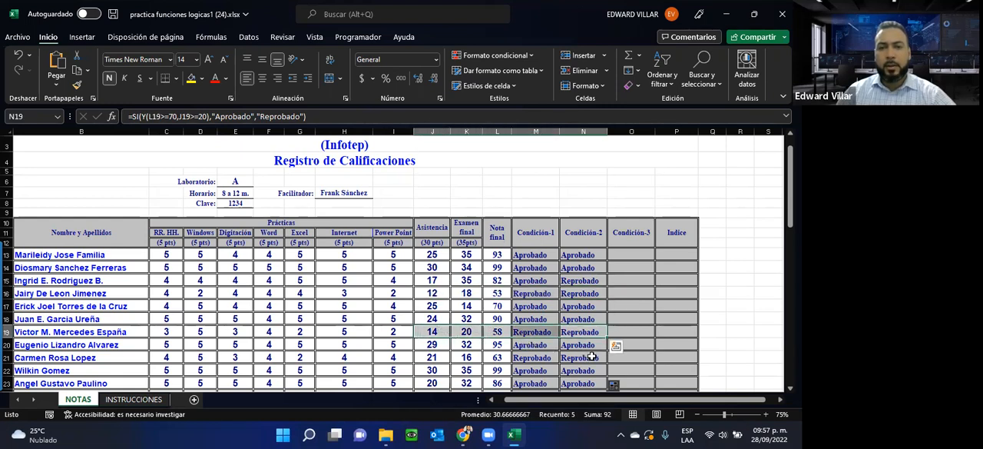
{"action": "left_click_drag", "start_coordinate": [590, 357], "coordinate": [435, 358]}
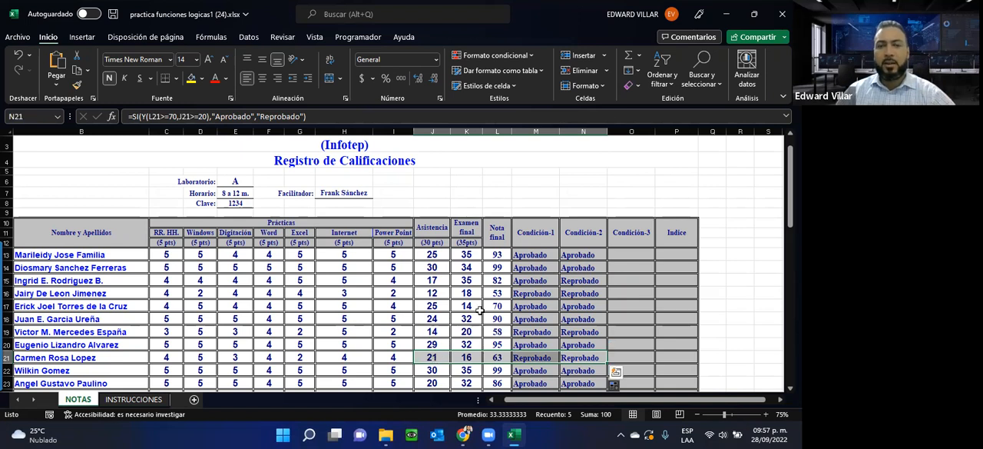
Step: Copy the complete formula text of N13, the first Condición-2 cell
{"action": "left_click", "coordinate": [583, 255]}
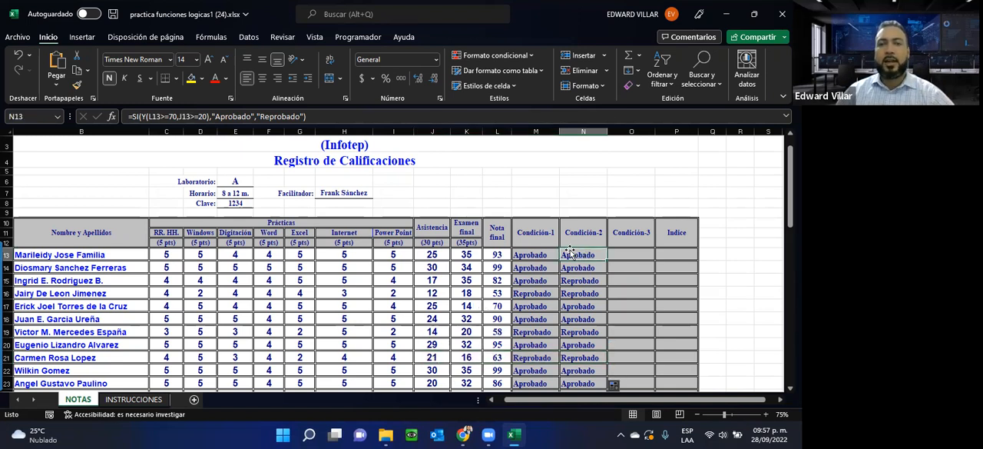
{"action": "left_click_drag", "start_coordinate": [336, 117], "coordinate": [90, 114]}
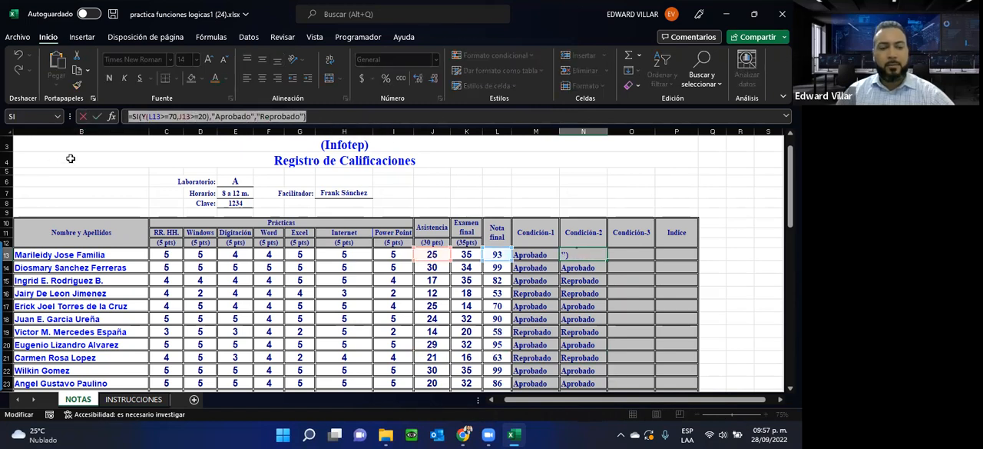
{"action": "key", "text": "ctrl+c"}
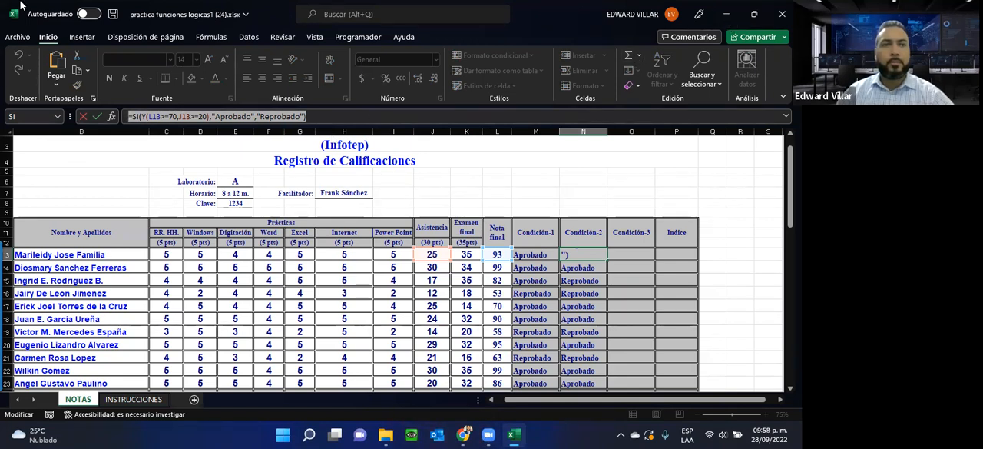
Step: Switch to the course page in Chrome and return to the Excel grade register, leaving the formula in N13 as it is
{"action": "left_click", "coordinate": [464, 435]}
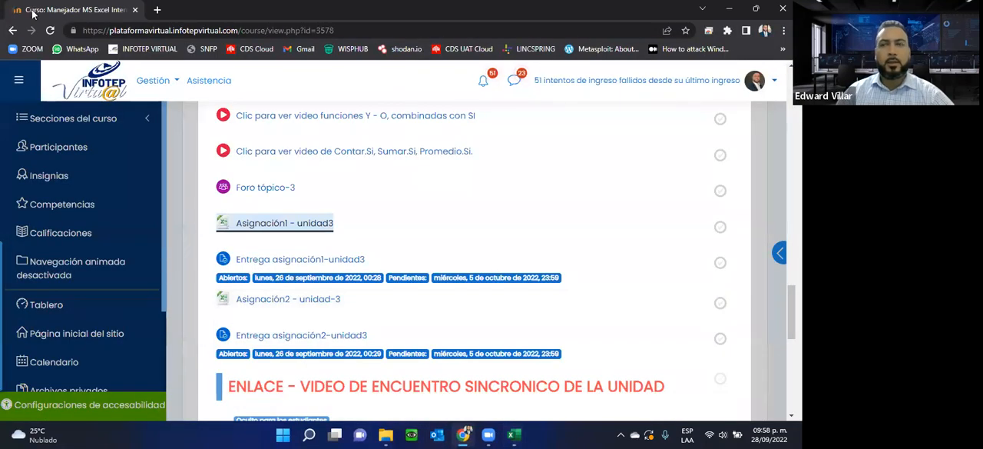
{"action": "left_click_drag", "start_coordinate": [32, 14], "coordinate": [0, 13]}
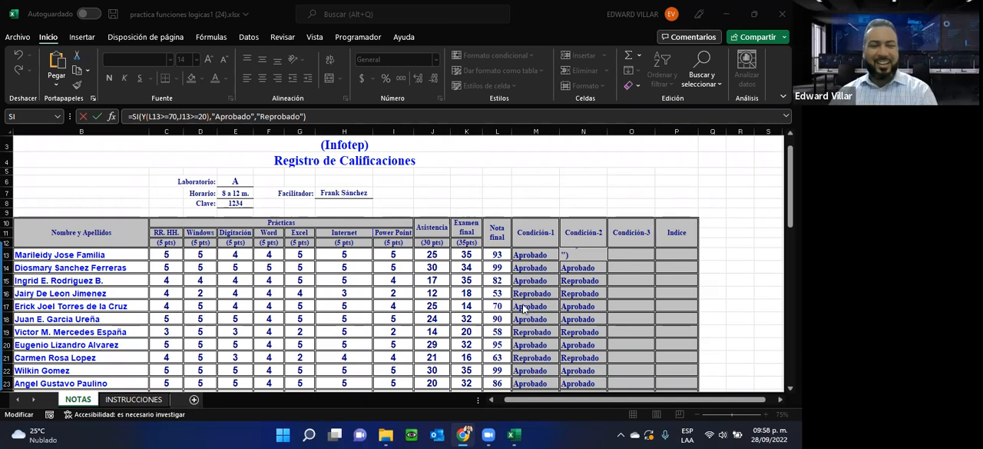
{"action": "left_click", "coordinate": [589, 287]}
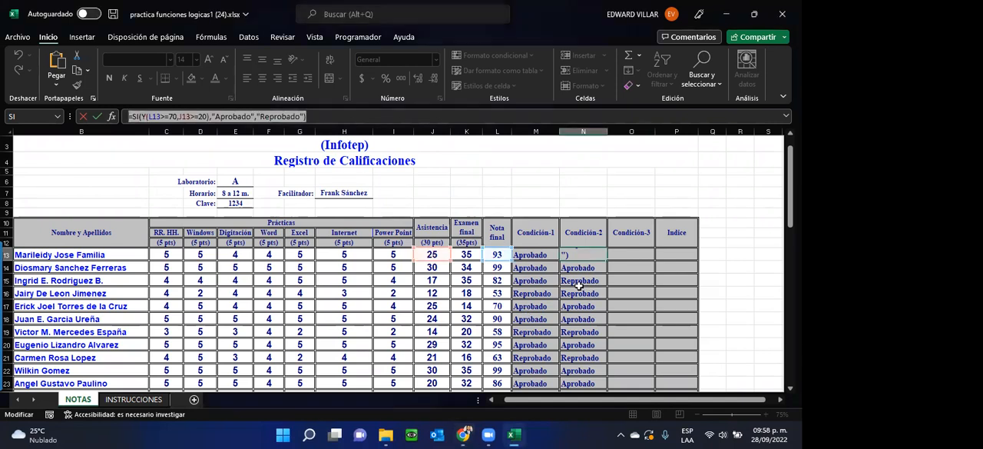
{"action": "key", "text": "ctrl+Return"}
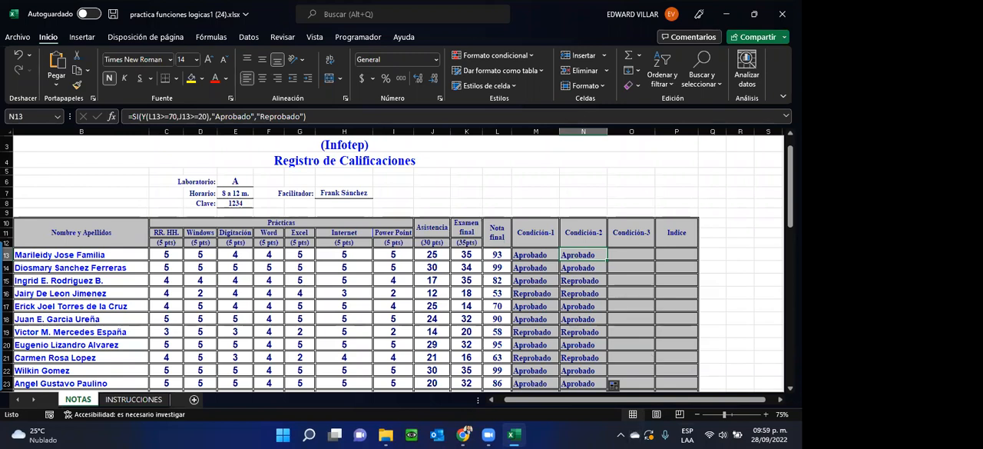
{"action": "left_click", "coordinate": [465, 435]}
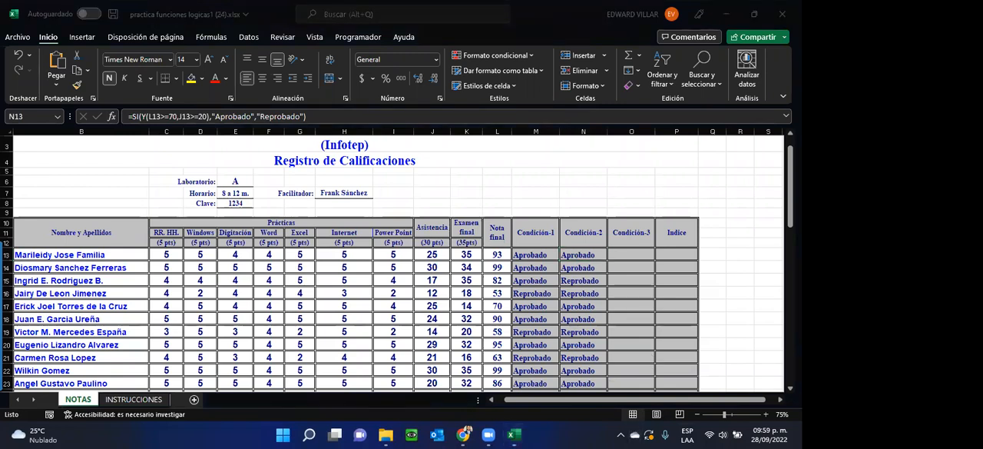
{"action": "key", "text": "alt+Tab"}
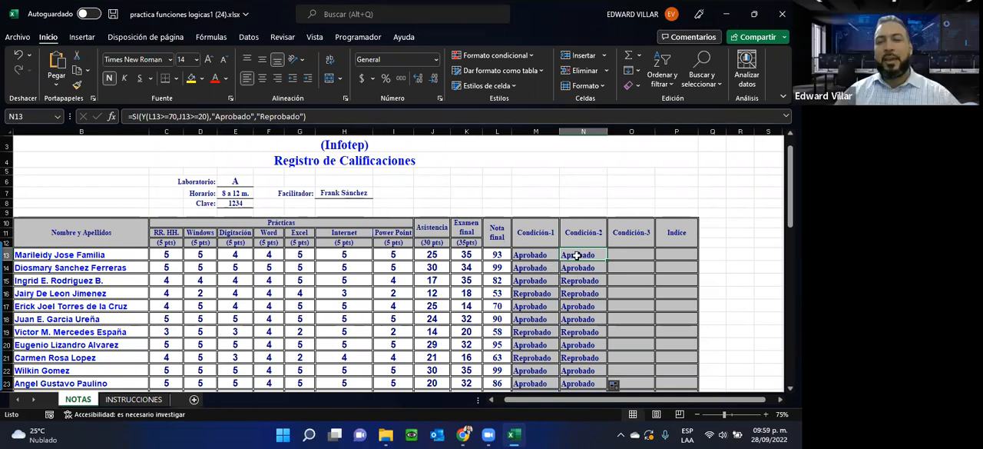
{"action": "left_click_drag", "start_coordinate": [44, 264], "coordinate": [589, 293]}
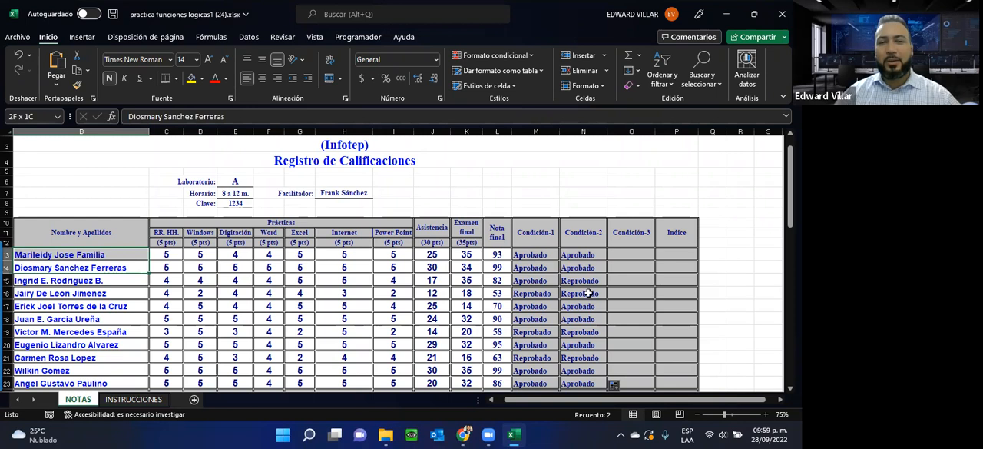
{"action": "left_click", "coordinate": [578, 253]}
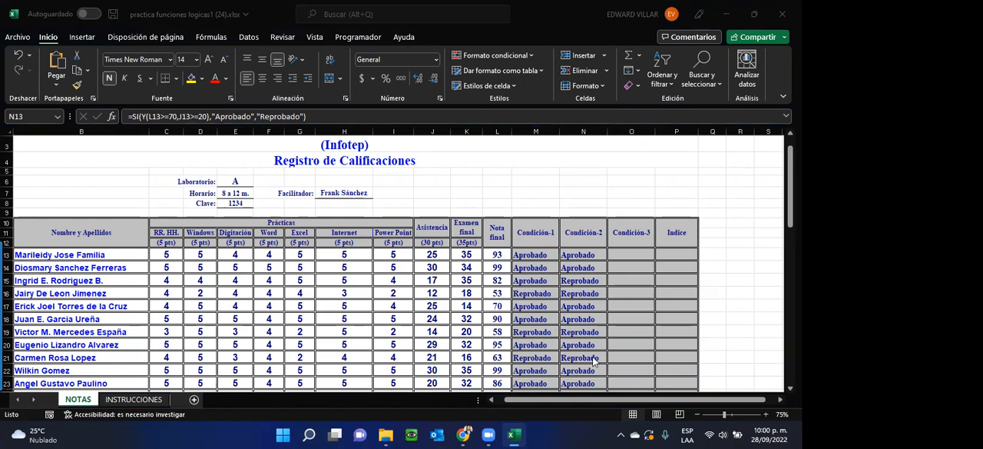
{"action": "left_click", "coordinate": [581, 258]}
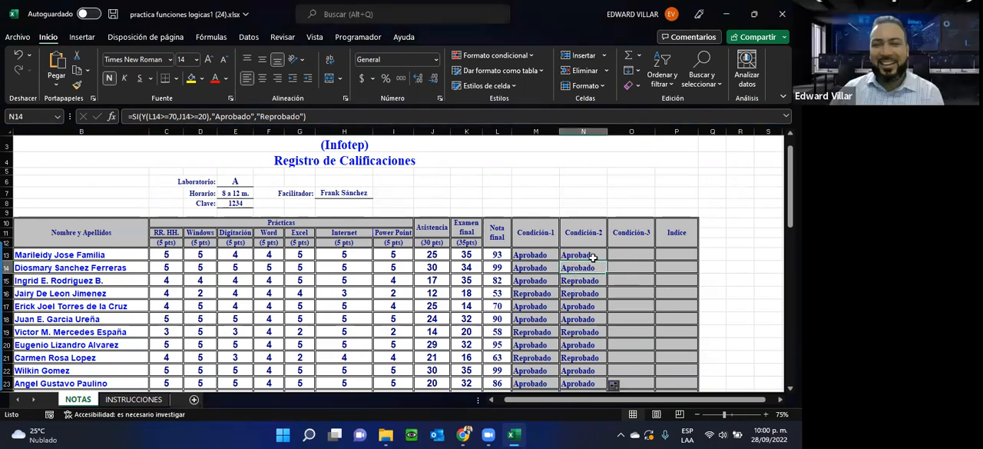
{"action": "left_click", "coordinate": [627, 256]}
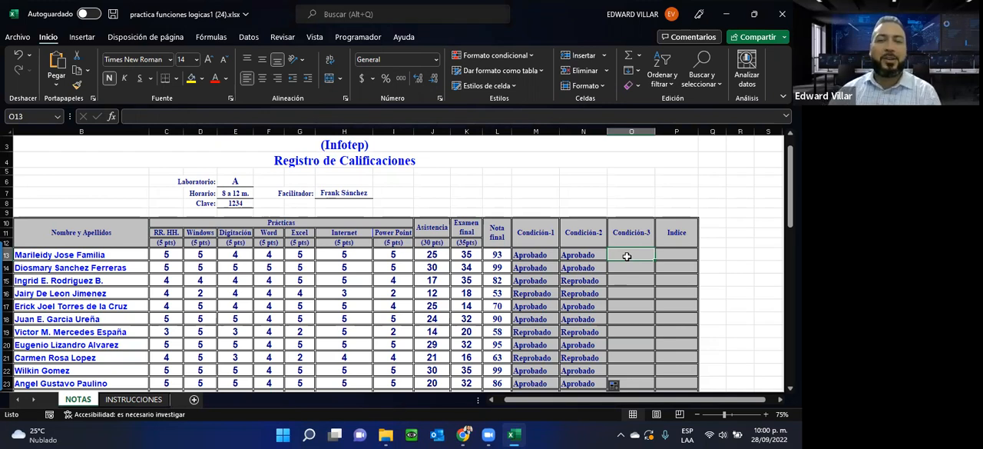
{"action": "left_click", "coordinate": [643, 268]}
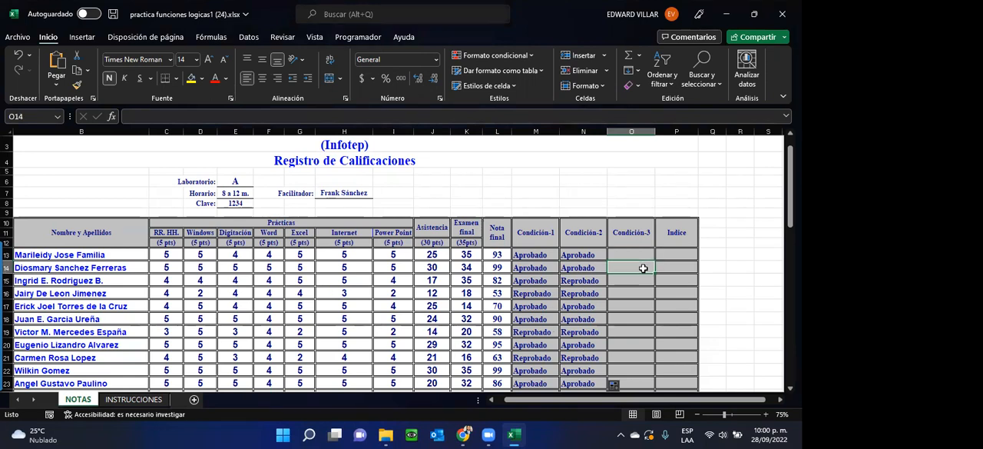
{"action": "left_click", "coordinate": [623, 281]}
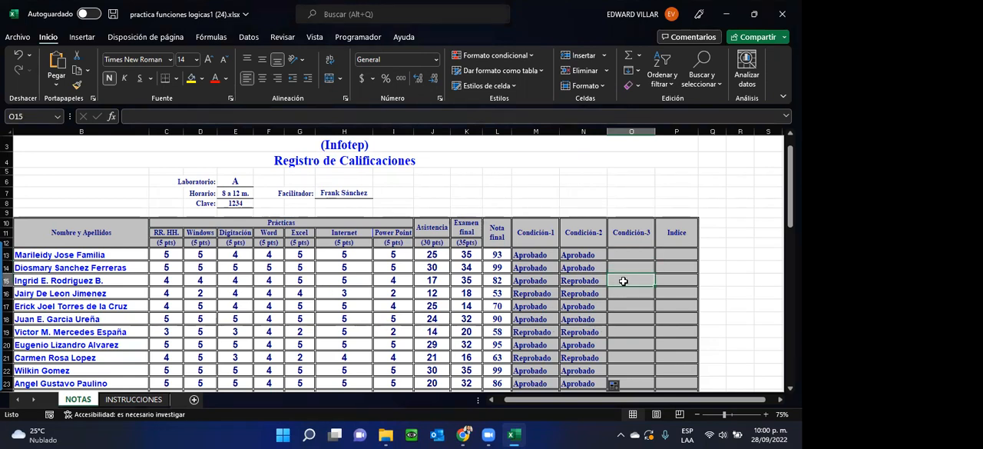
{"action": "left_click", "coordinate": [620, 254]}
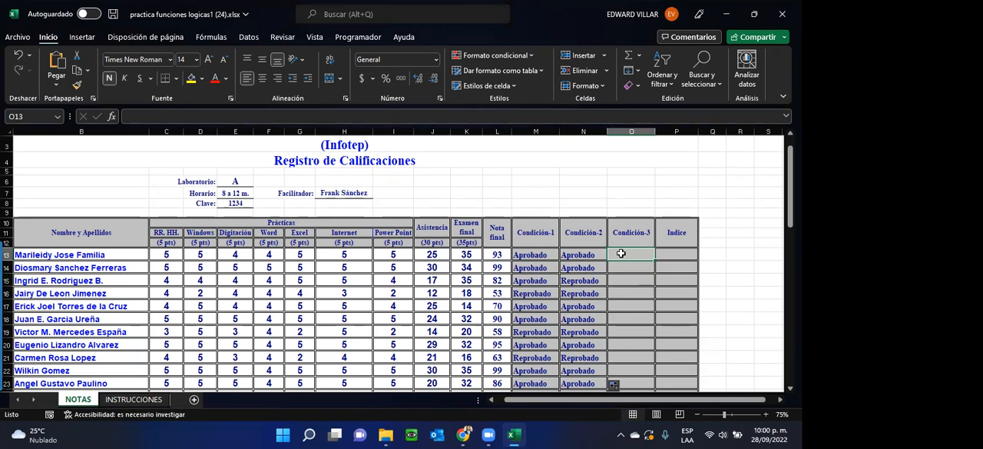
{"action": "left_click", "coordinate": [577, 254]}
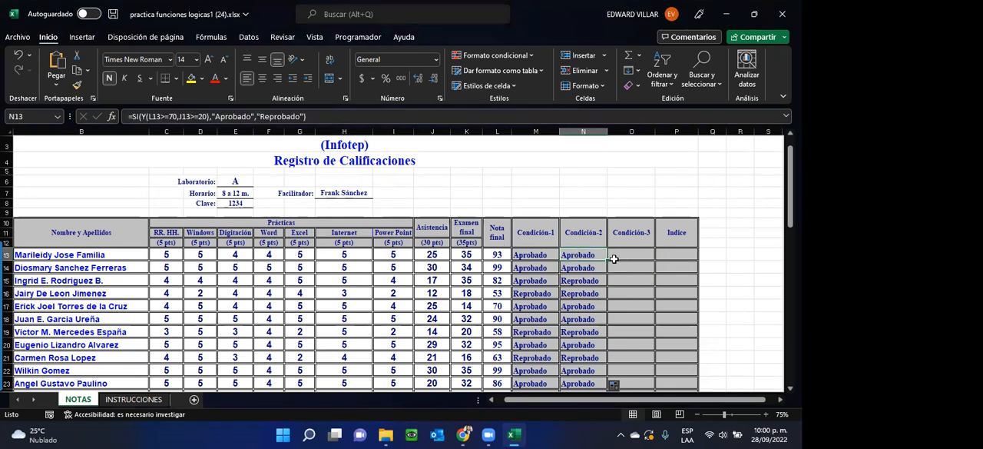
{"action": "left_click", "coordinate": [615, 258]}
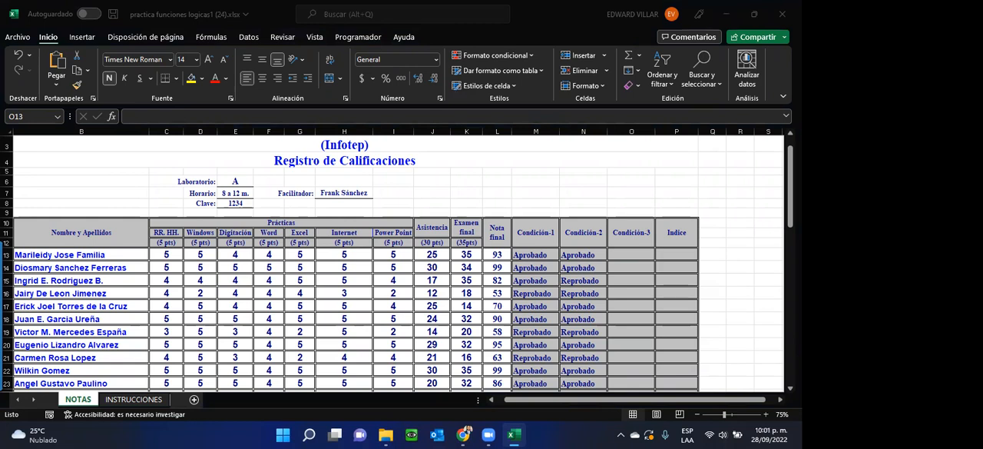
{"action": "left_click", "coordinate": [618, 259]}
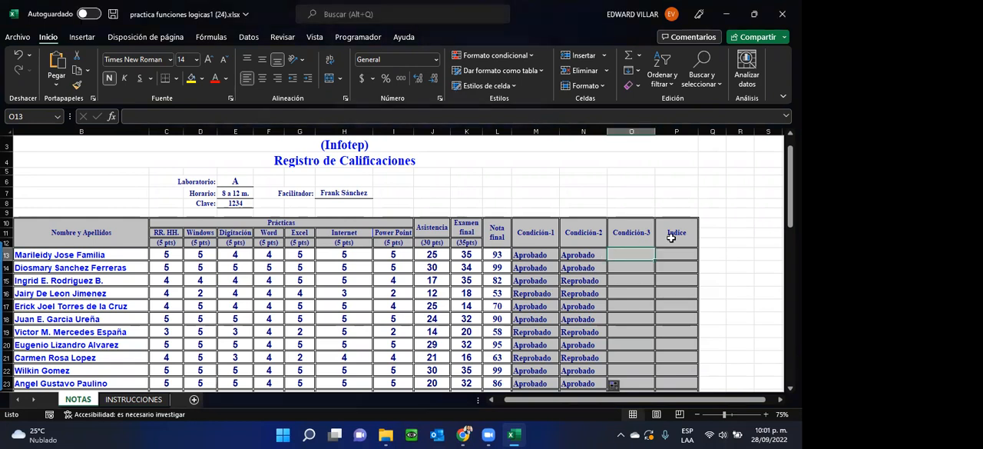
{"action": "left_click", "coordinate": [628, 265]}
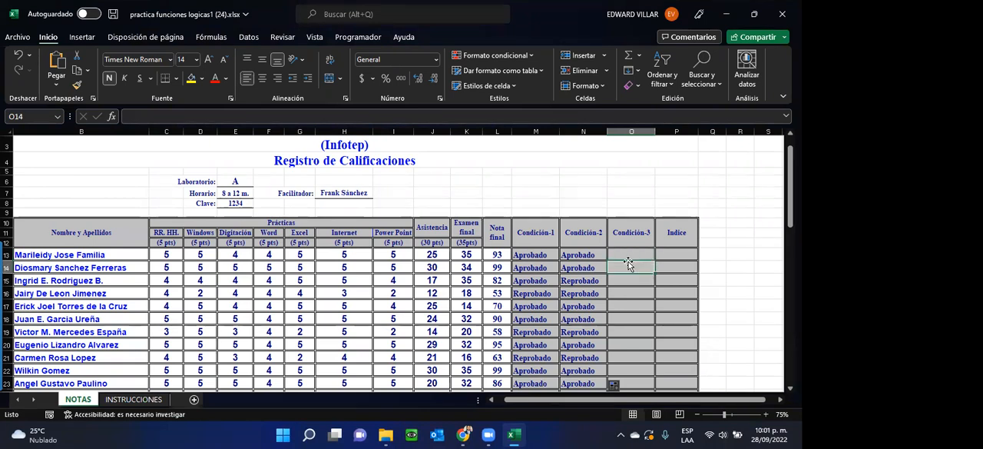
Step: Check the ESTADO 3 requirement on the INSTRUCCIONES sheet and return to the NOTAS sheet
{"action": "left_click", "coordinate": [623, 256]}
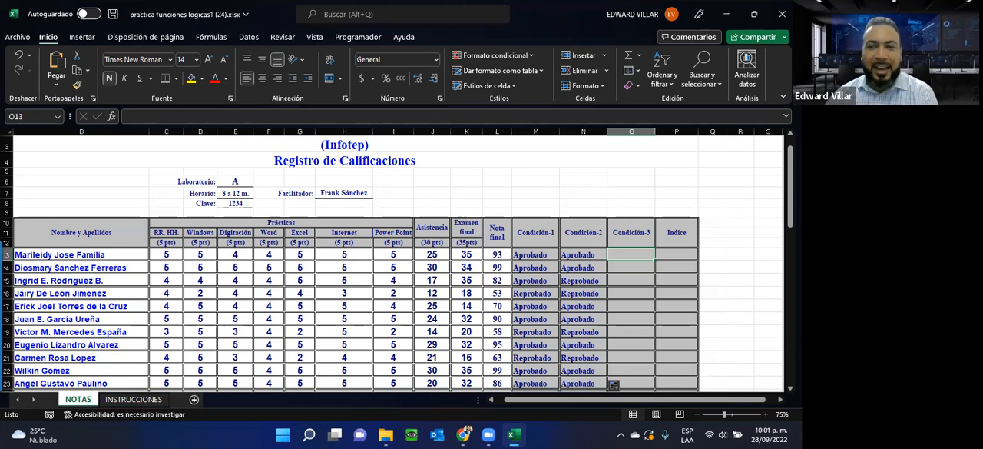
{"action": "left_click", "coordinate": [133, 399]}
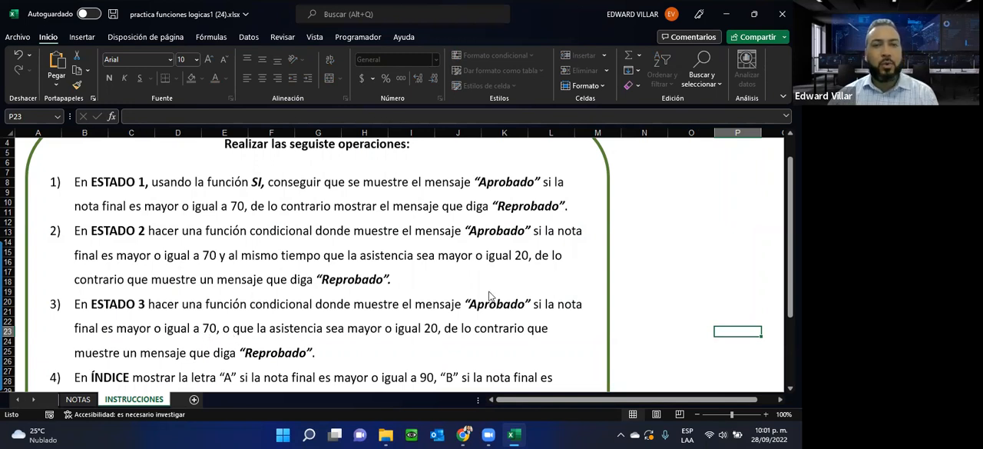
{"action": "left_click", "coordinate": [276, 63]}
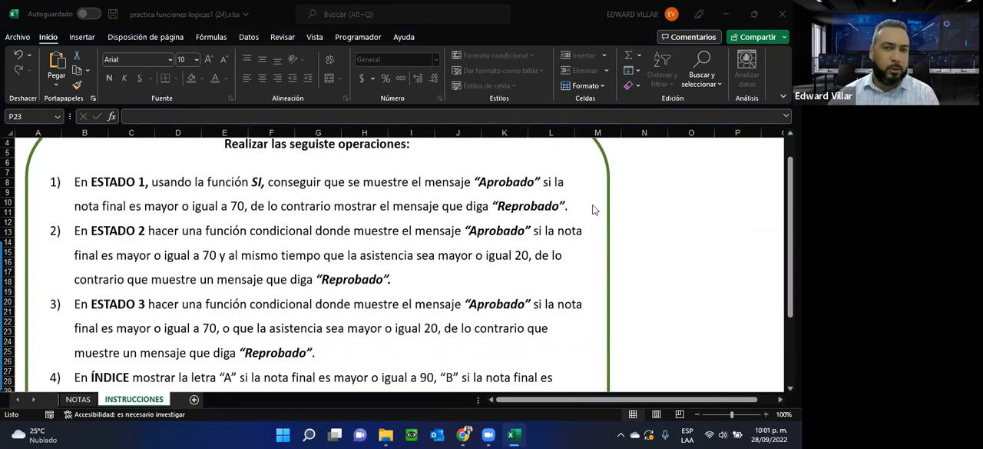
{"action": "left_click", "coordinate": [69, 400]}
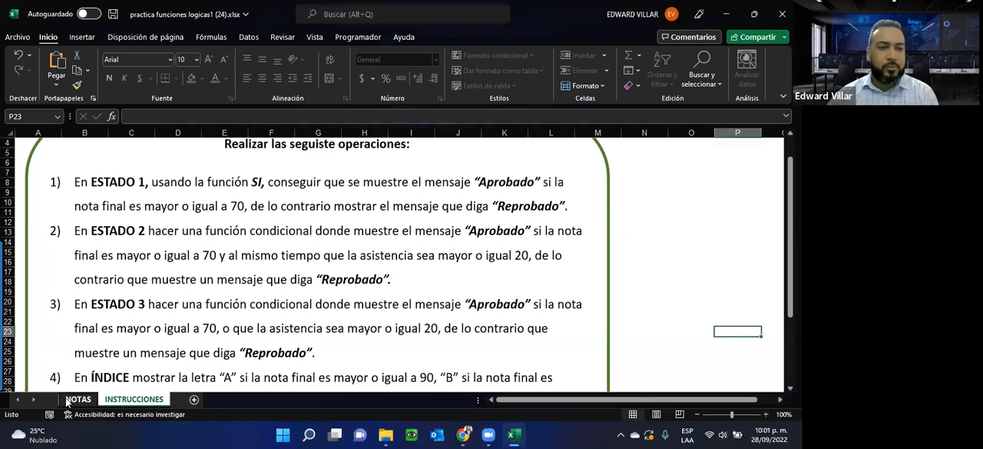
Step: Copy the full formula text of N13 and paste it into O13, the first Condición-3 cell
{"action": "left_click", "coordinate": [571, 254]}
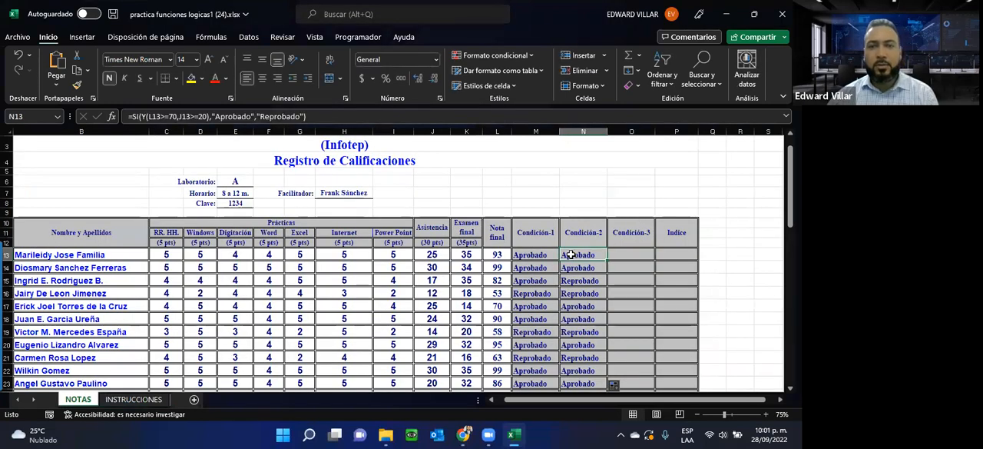
{"action": "left_click_drag", "start_coordinate": [309, 116], "coordinate": [108, 116]}
{"action": "key", "text": "ctrl+c"}
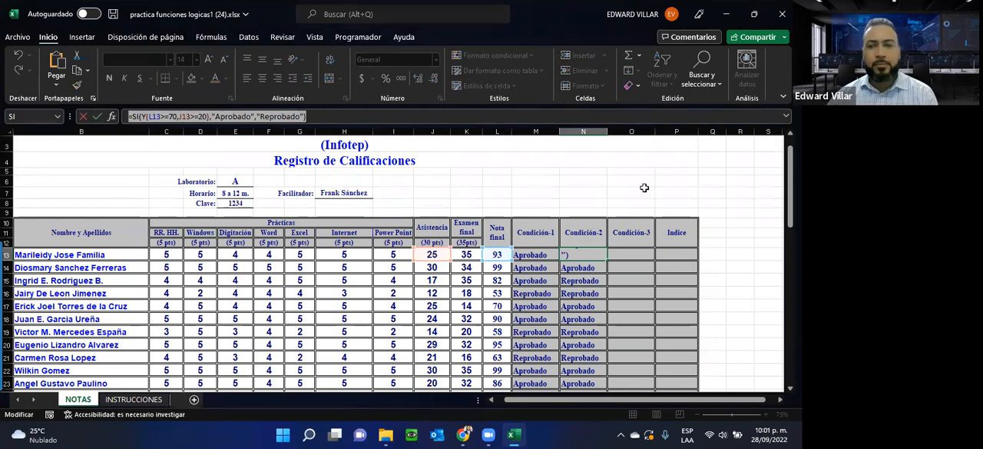
{"action": "key", "text": "Escape"}
{"action": "left_click", "coordinate": [630, 255]}
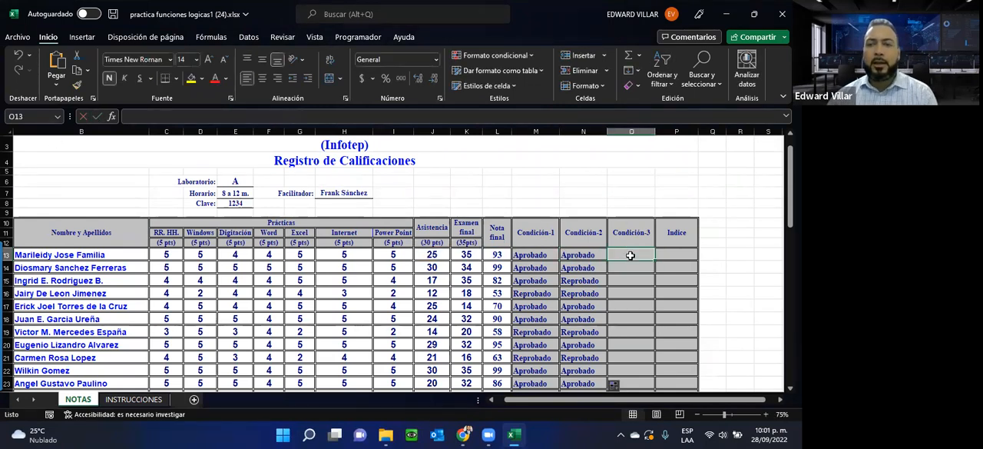
{"action": "key", "text": "ctrl+v"}
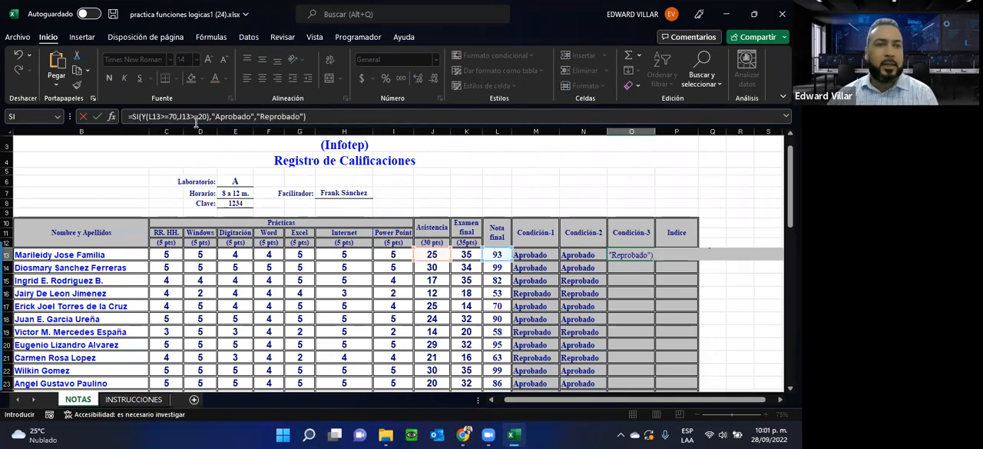
Step: Replace the Y function with O in the O13 formula so it reads =SI(O(L13>=70,J13>=20),"Aprobado","Reprobado")
{"action": "left_click", "coordinate": [143, 117]}
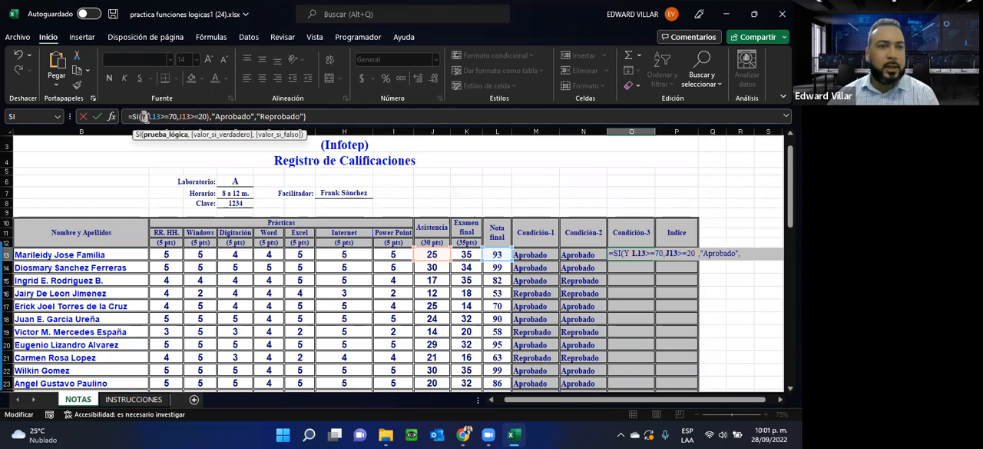
{"action": "key", "text": "Delete"}
{"action": "type", "text": "O"}
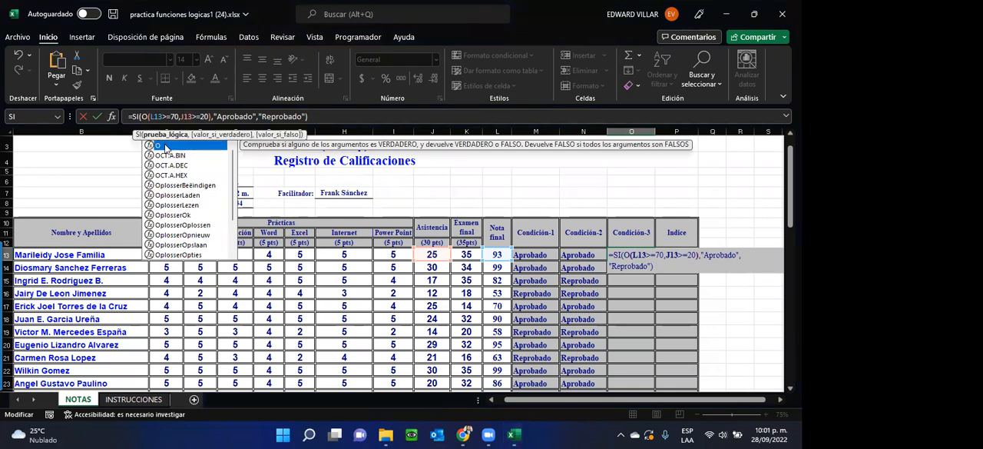
{"action": "left_click", "coordinate": [317, 115]}
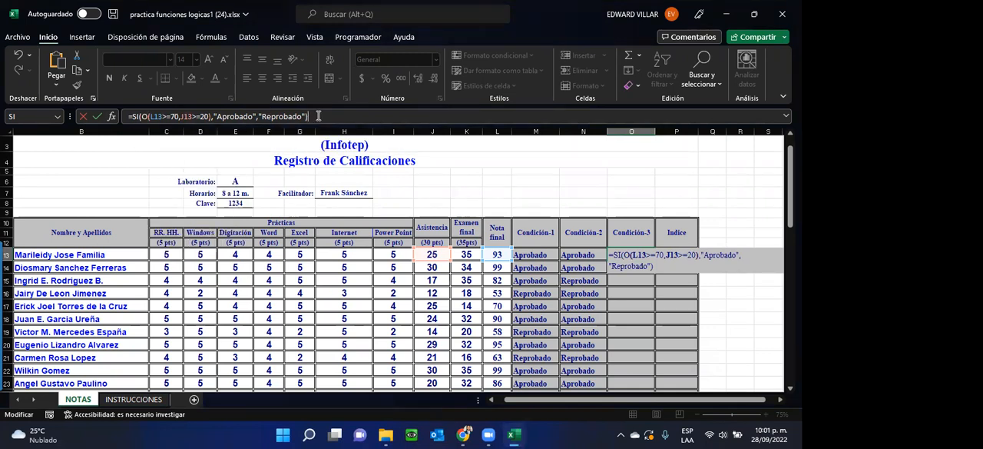
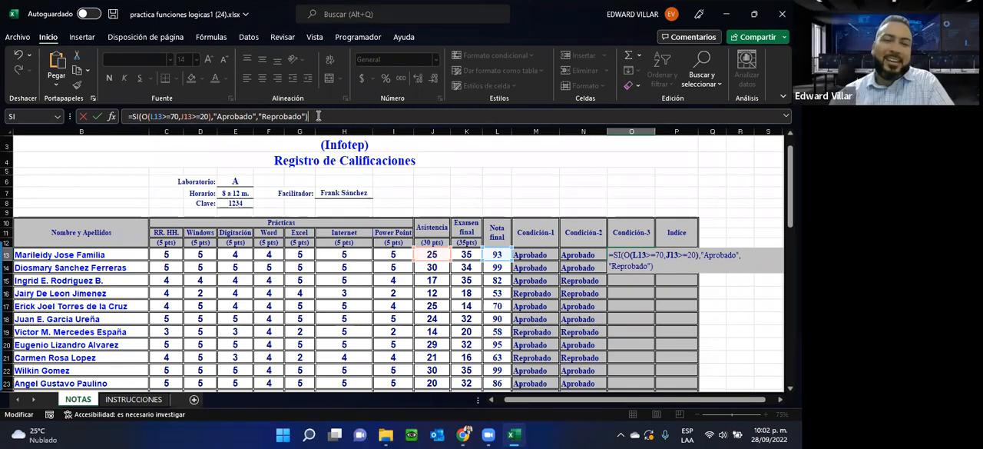
Step: Confirm the O13 formula and fill it down the Condición-3 column for all students
{"action": "key", "text": "Return"}
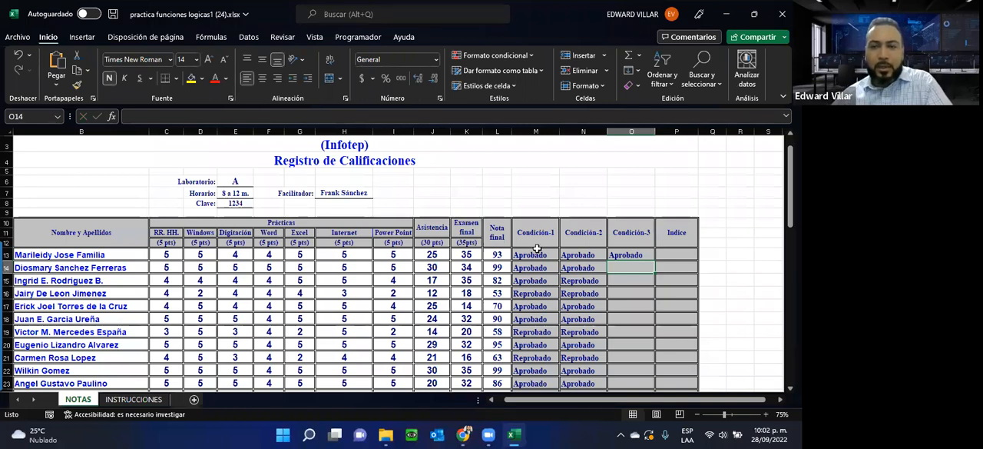
{"action": "left_click", "coordinate": [650, 253]}
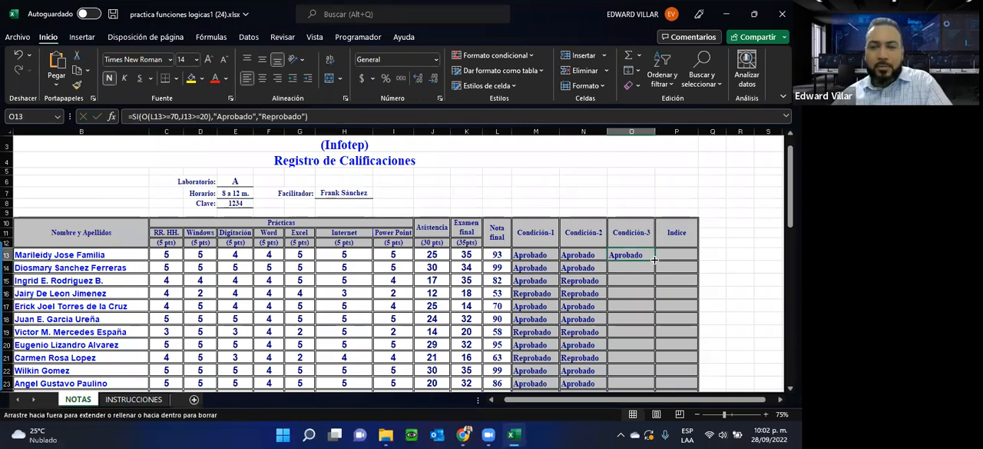
{"action": "double_click", "coordinate": [654, 260]}
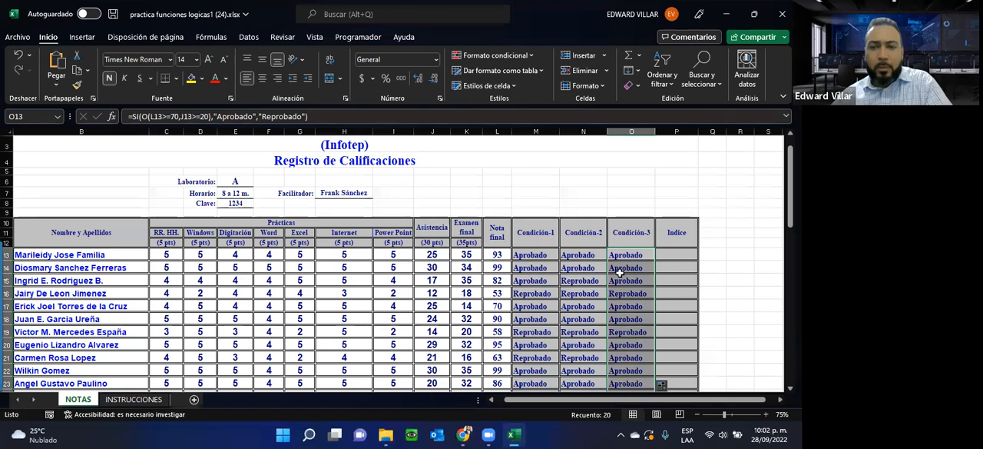
Step: Compare the attendance, final grade and three Condición results in rows 15, 19 and 21
{"action": "left_click", "coordinate": [570, 280]}
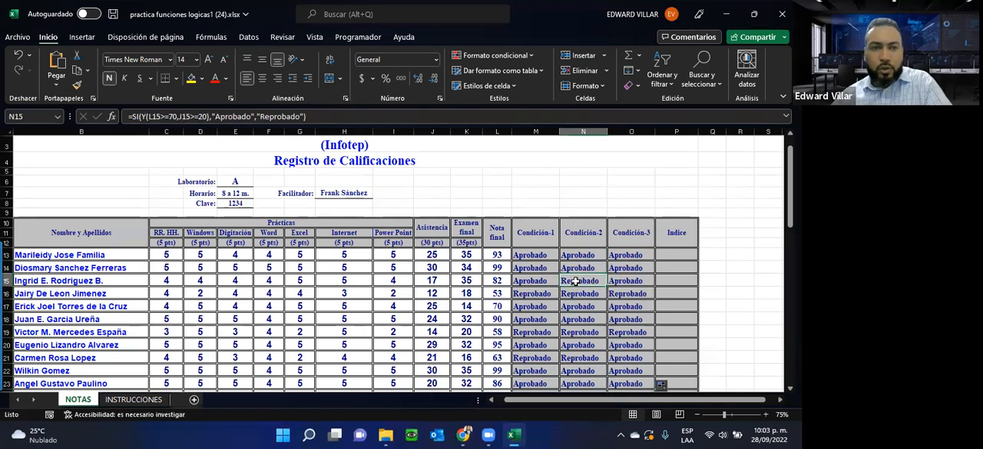
{"action": "left_click_drag", "start_coordinate": [642, 280], "coordinate": [432, 281]}
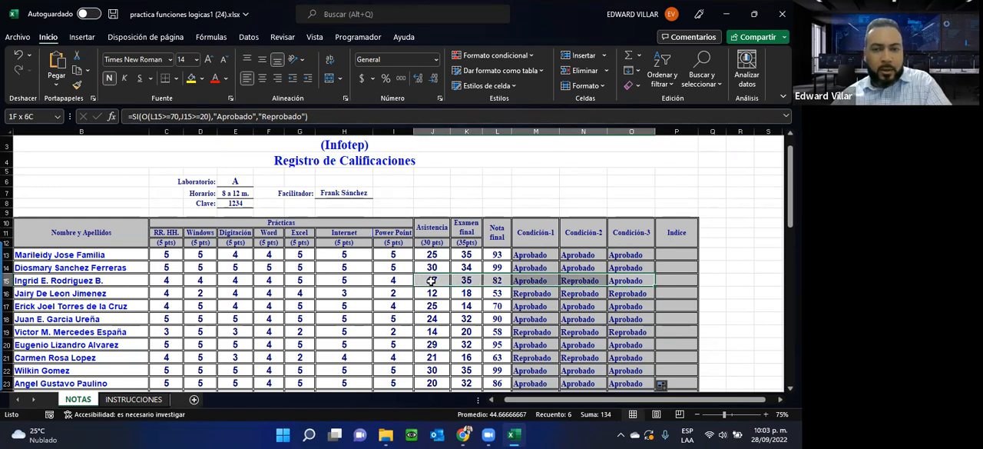
{"action": "left_click_drag", "start_coordinate": [434, 281], "coordinate": [435, 282]}
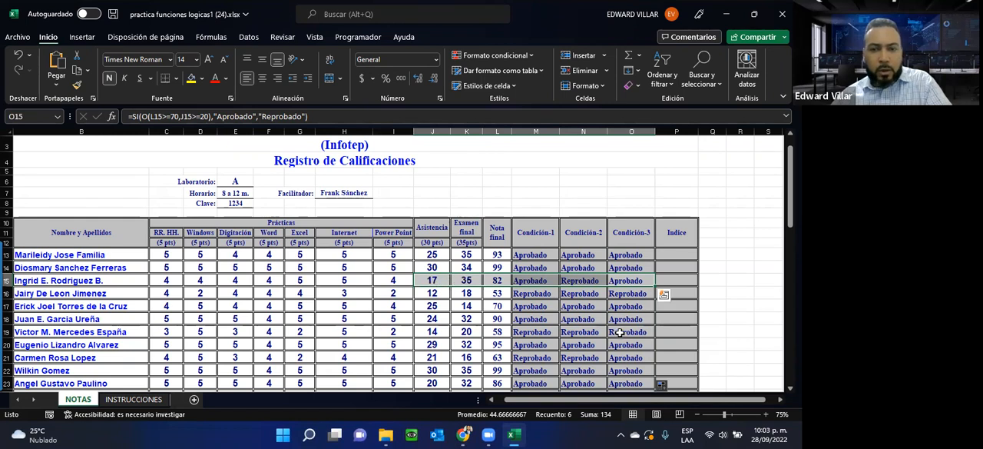
{"action": "left_click_drag", "start_coordinate": [626, 332], "coordinate": [440, 331]}
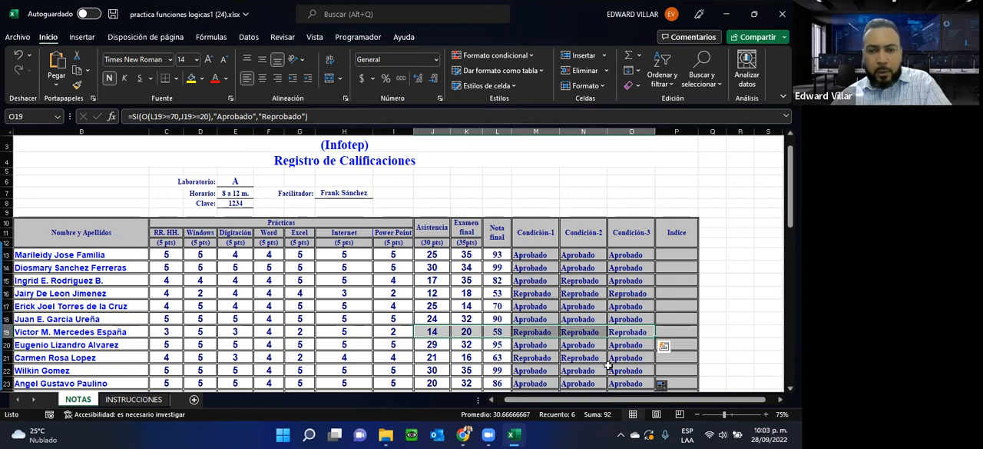
{"action": "left_click_drag", "start_coordinate": [615, 357], "coordinate": [428, 358]}
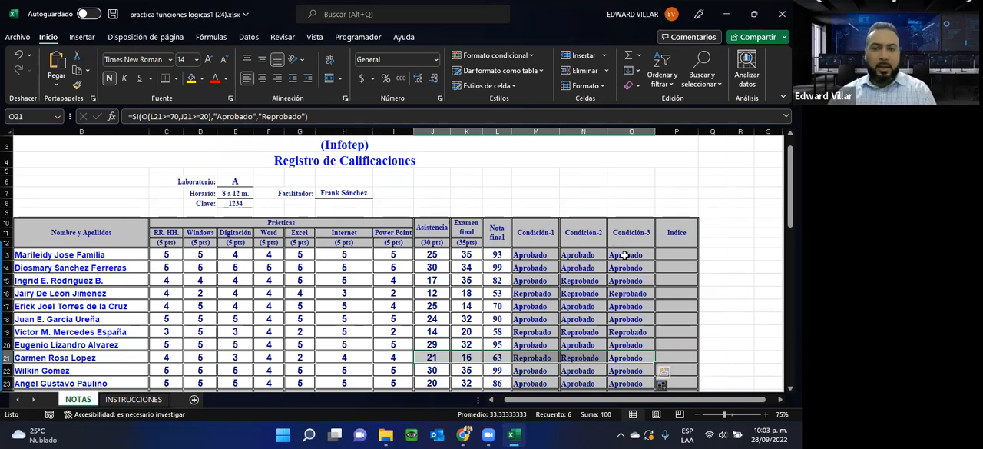
Step: Review the full formula in O13, cancel the edit and select P13, the first Indice cell
{"action": "left_click", "coordinate": [624, 255]}
{"action": "left_click", "coordinate": [321, 116]}
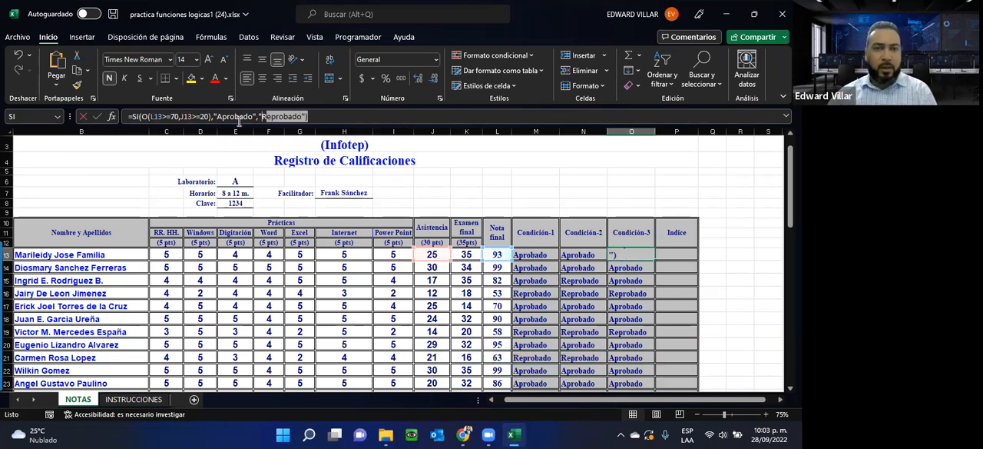
{"action": "left_click_drag", "start_coordinate": [112, 120], "coordinate": [111, 120]}
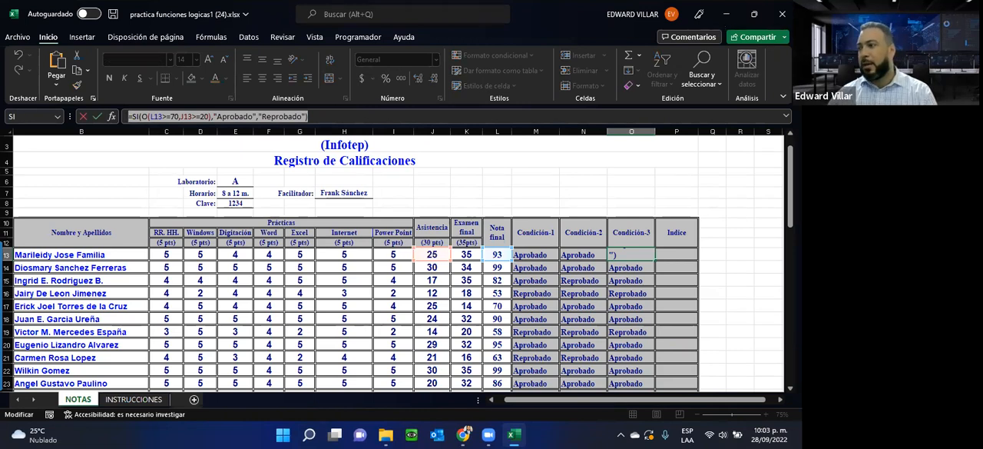
{"action": "key", "text": "alt+Tab"}
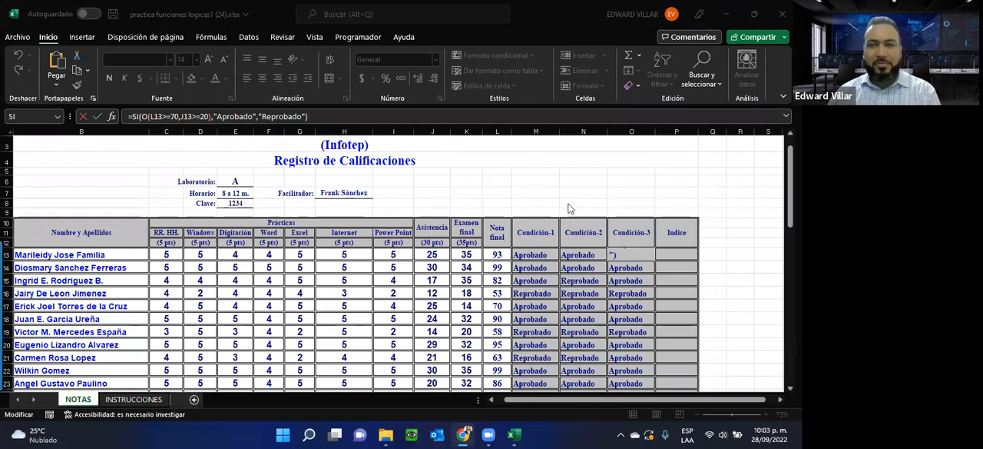
{"action": "key", "text": "Escape"}
{"action": "type", "text": "="}
{"action": "left_click", "coordinate": [670, 252]}
{"action": "key", "text": "Escape"}
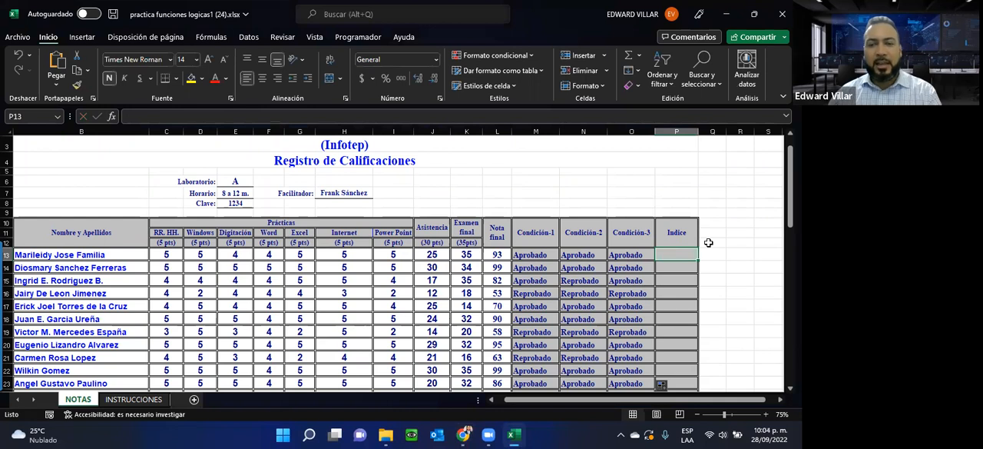
Step: Read the ÍNDICE requirement on the INSTRUCCIONES sheet and return to the NOTAS sheet
{"action": "left_click", "coordinate": [133, 398]}
{"action": "scroll", "coordinate": [196, 263], "scroll_direction": "down", "scroll_amount": 3}
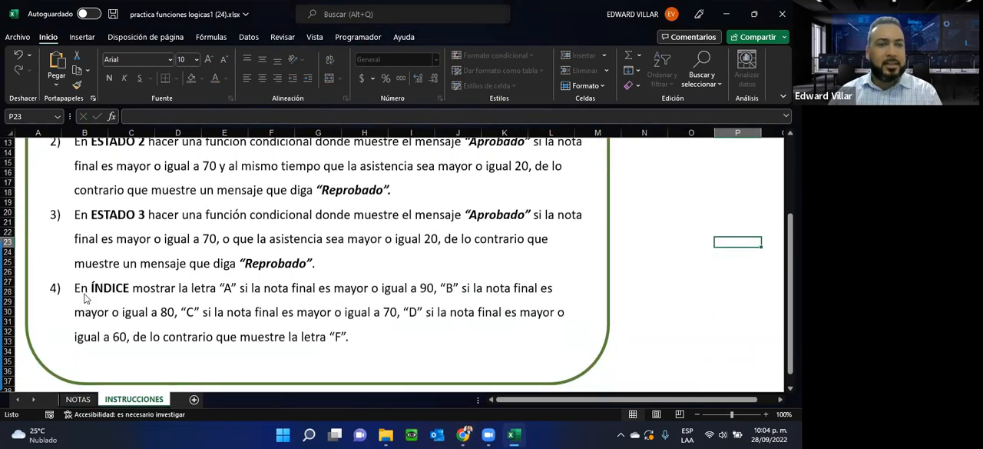
{"action": "scroll", "coordinate": [89, 308], "scroll_direction": "down", "scroll_amount": 2}
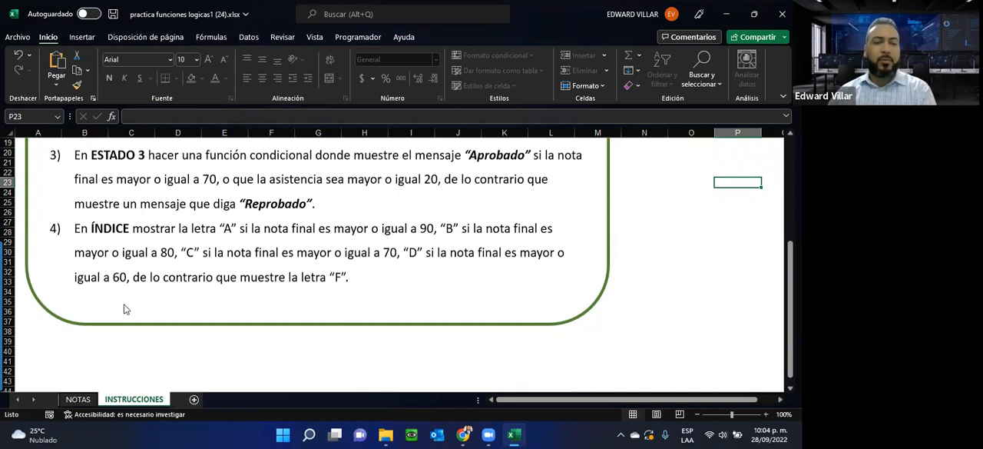
{"action": "left_click", "coordinate": [77, 399]}
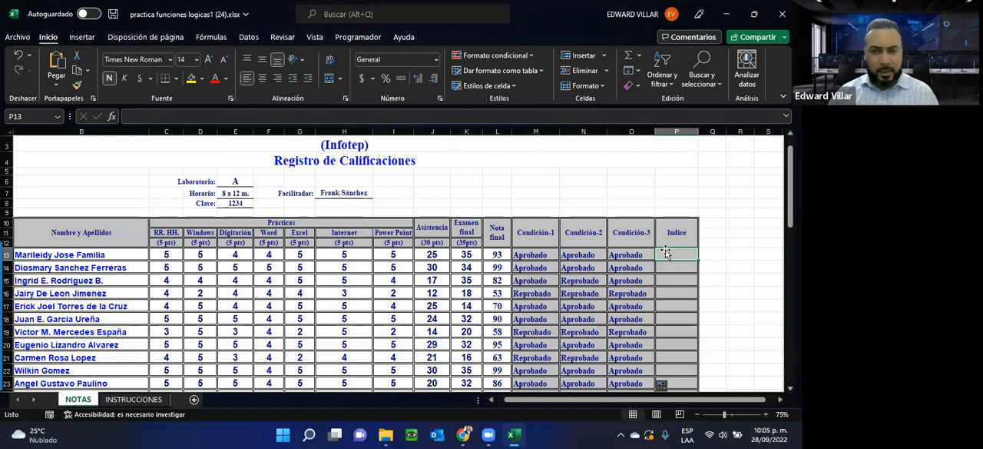
Step: Insert the SI function in P13 with the logical test L13>=90
{"action": "scroll", "coordinate": [703, 308], "scroll_direction": "down", "scroll_amount": 1}
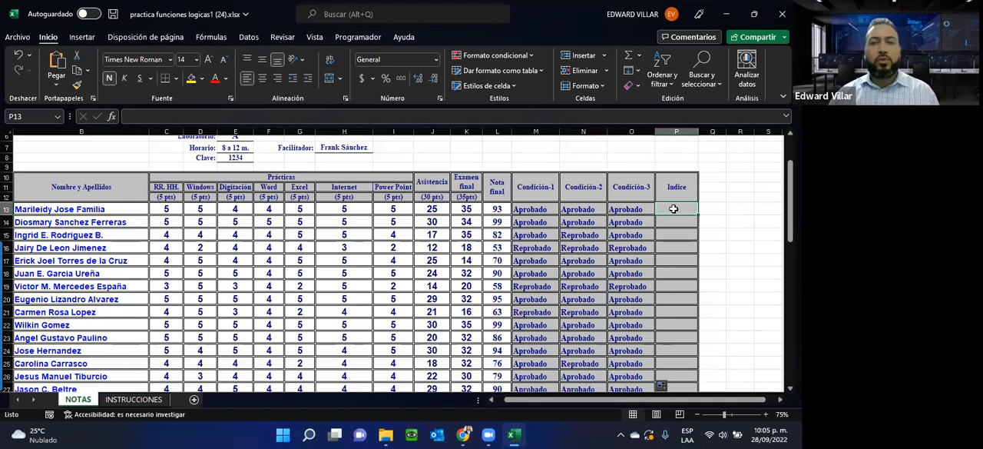
{"action": "left_click", "coordinate": [112, 116]}
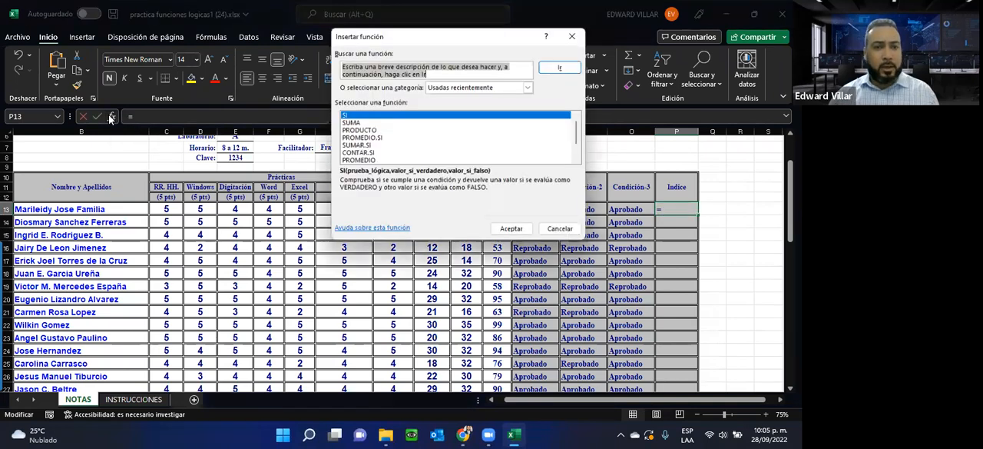
{"action": "left_click", "coordinate": [512, 229]}
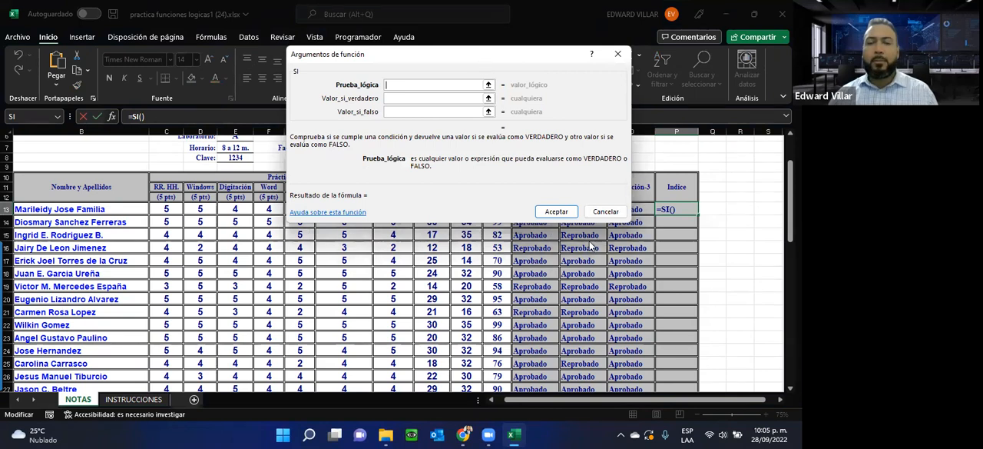
{"action": "left_click_drag", "start_coordinate": [479, 61], "coordinate": [499, 243]}
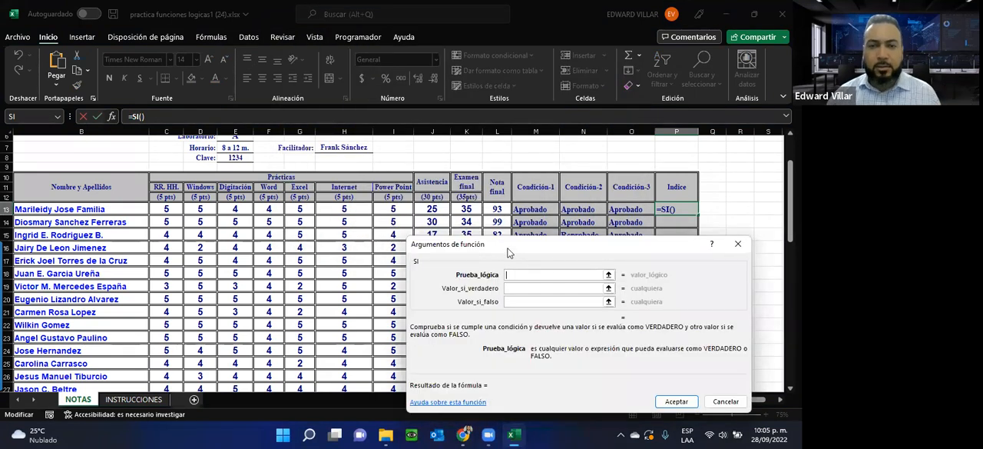
{"action": "left_click", "coordinate": [499, 209]}
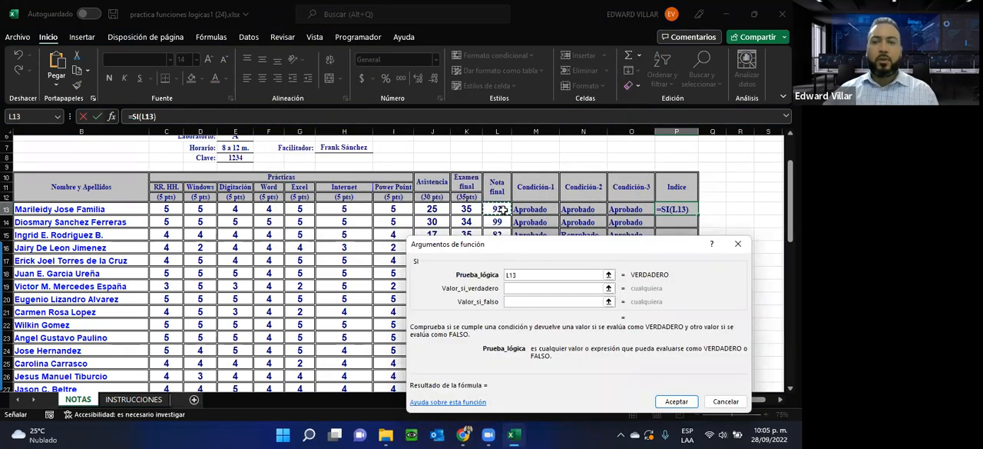
{"action": "type", "text": ">"}
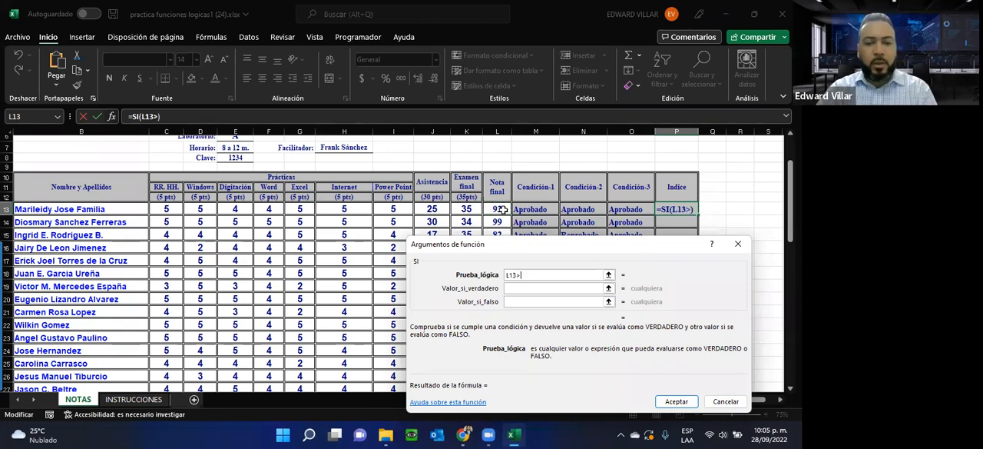
{"action": "type", "text": "=90"}
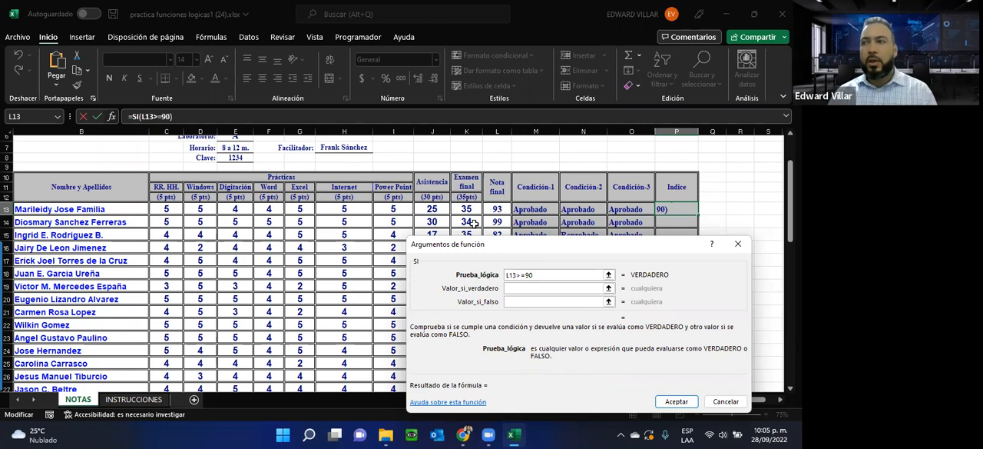
Step: Set the SI function in P13 to return "A" if true and "B" if false, and accept it
{"action": "left_click", "coordinate": [515, 289]}
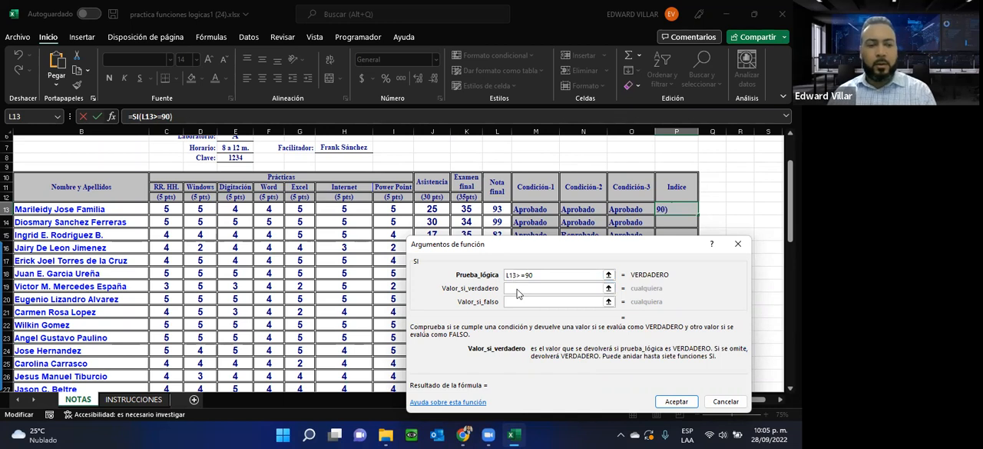
{"action": "type", "text": "A"}
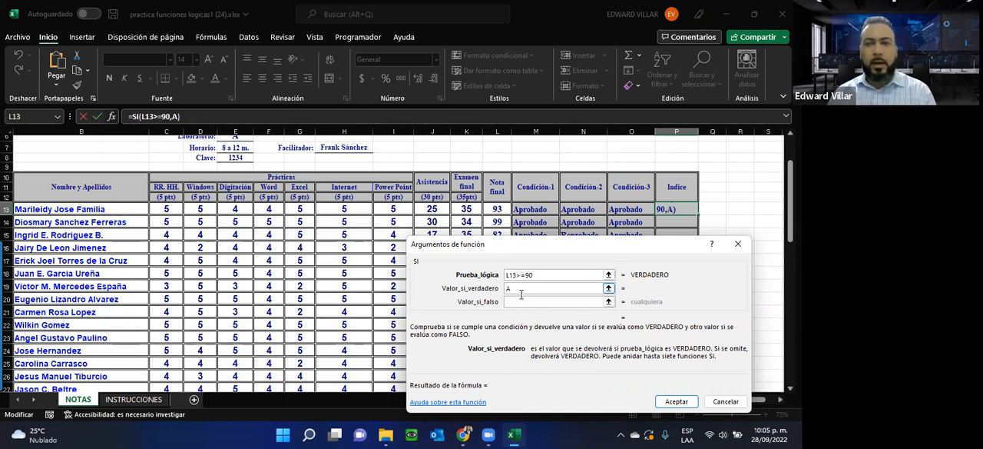
{"action": "left_click", "coordinate": [527, 302]}
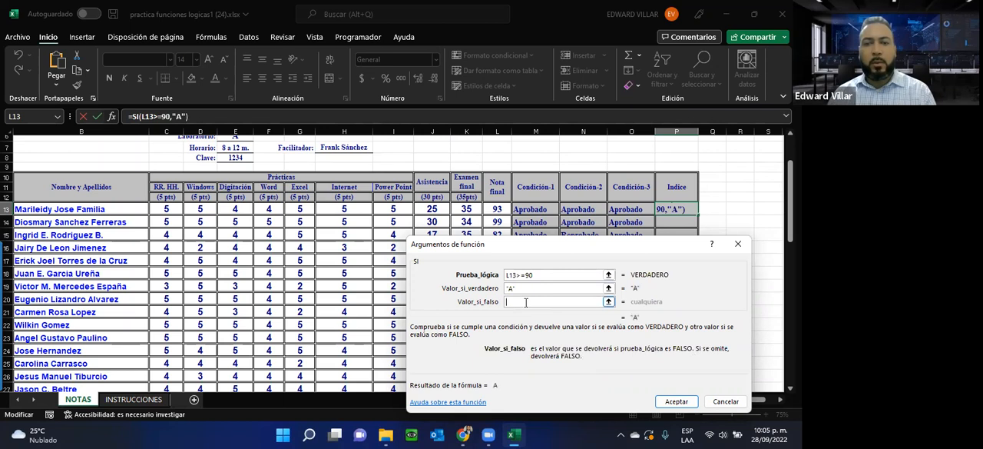
{"action": "type", "text": "B"}
{"action": "left_click", "coordinate": [527, 289]}
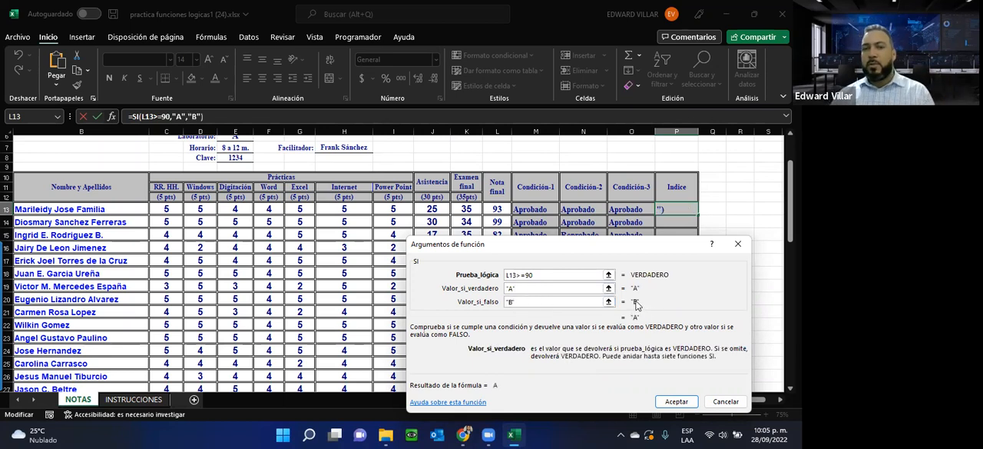
{"action": "left_click", "coordinate": [667, 402]}
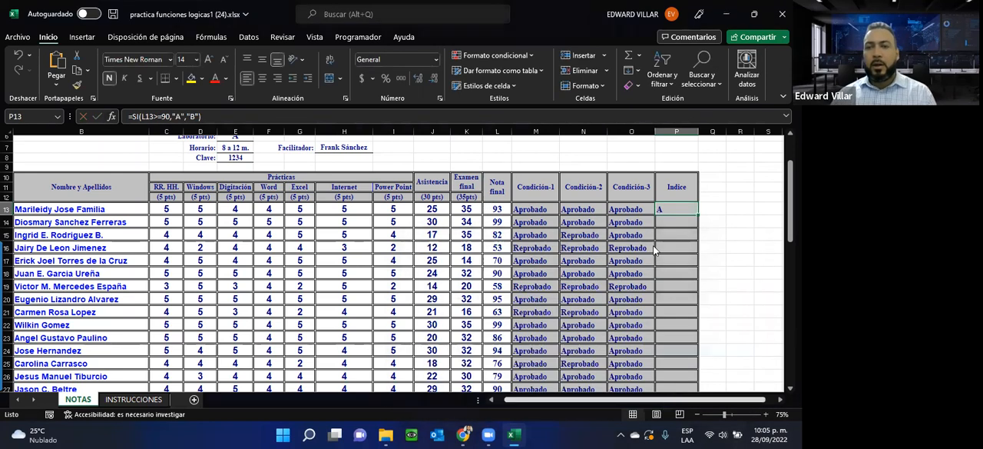
Step: Fill the P13 formula down the Indice column to row 32 and review the filled letters
{"action": "double_click", "coordinate": [697, 216]}
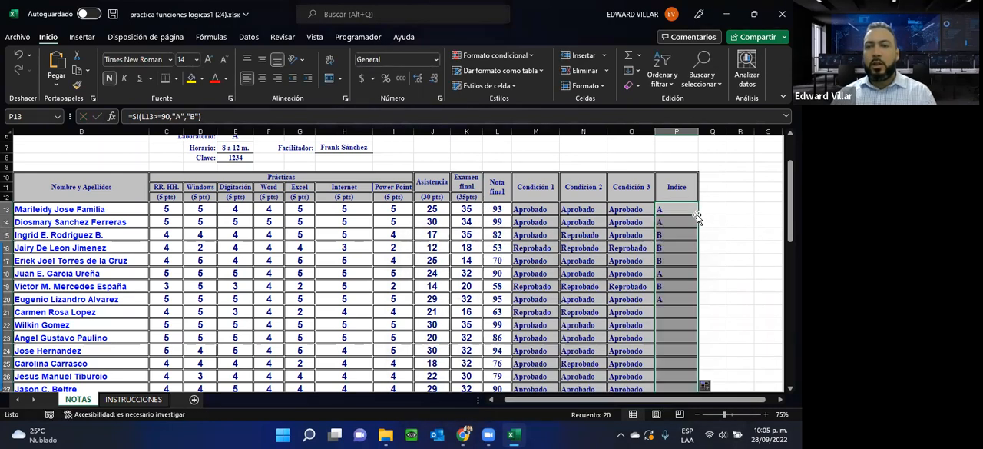
{"action": "scroll", "coordinate": [669, 263], "scroll_direction": "down", "scroll_amount": 2}
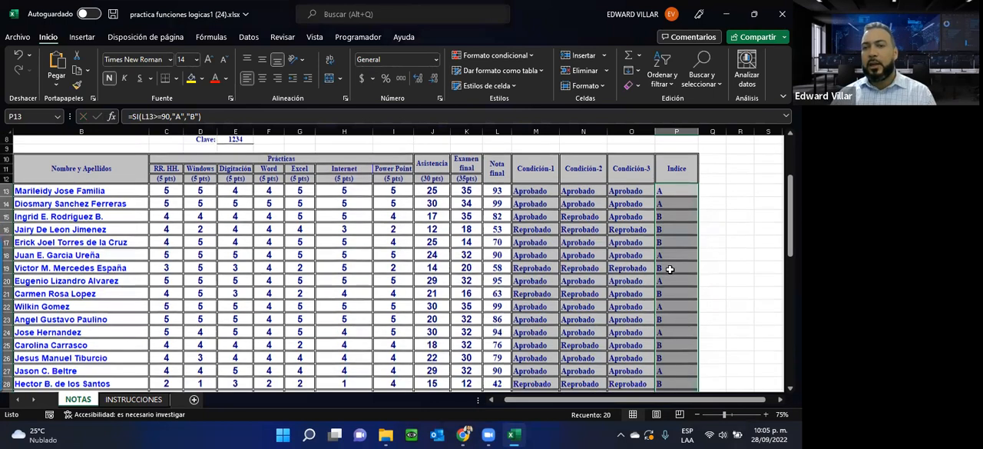
{"action": "scroll", "coordinate": [689, 368], "scroll_direction": "down", "scroll_amount": 2}
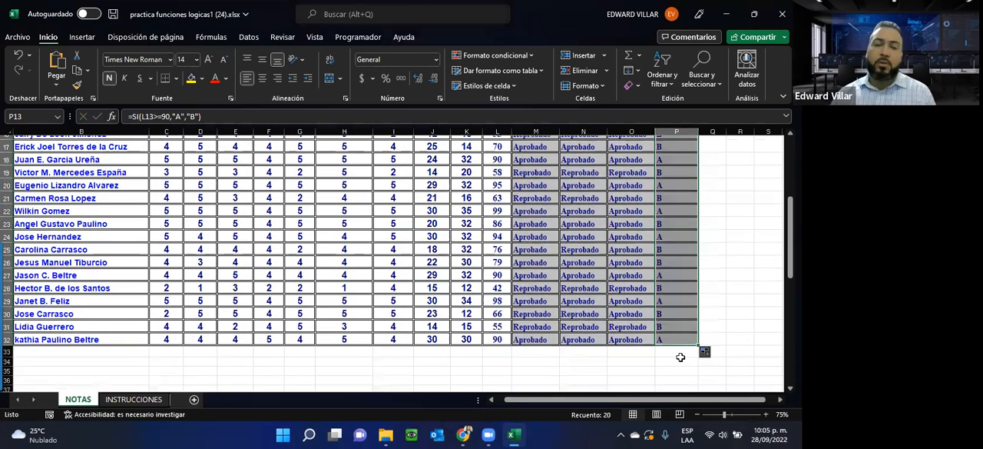
{"action": "scroll", "coordinate": [668, 356], "scroll_direction": "up", "scroll_amount": 1}
{"action": "scroll", "coordinate": [668, 356], "scroll_direction": "up", "scroll_amount": 2}
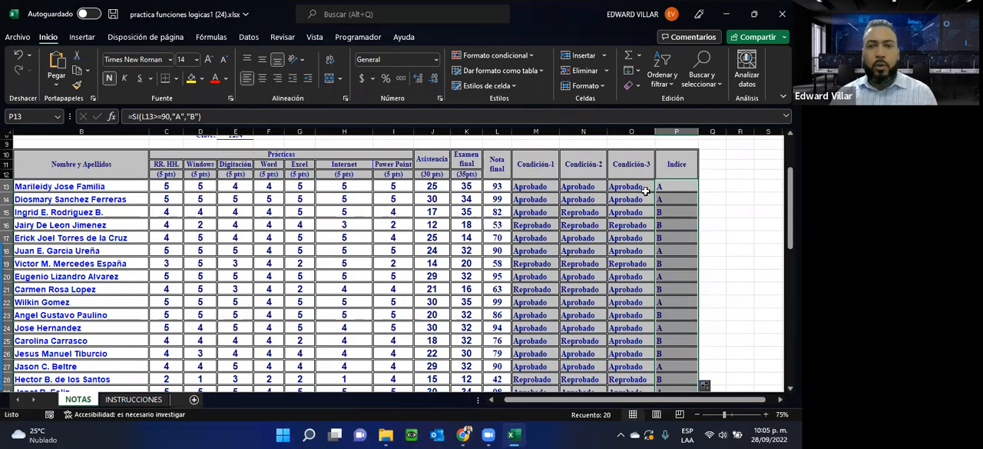
Step: Check the final grades in L17 and L16 against the P16 formula, and undo the Indice fill
{"action": "left_click", "coordinate": [498, 235]}
{"action": "left_click", "coordinate": [498, 225]}
{"action": "left_click", "coordinate": [693, 224]}
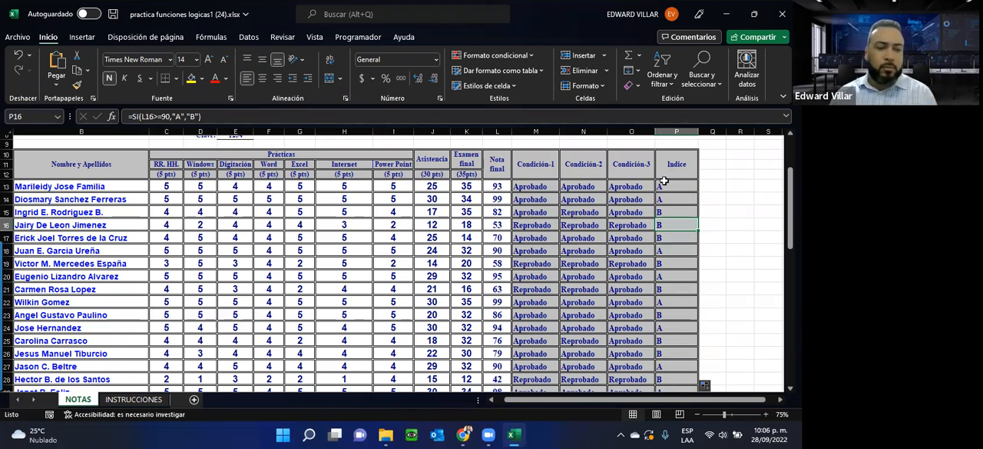
{"action": "key", "text": "ctrl+z"}
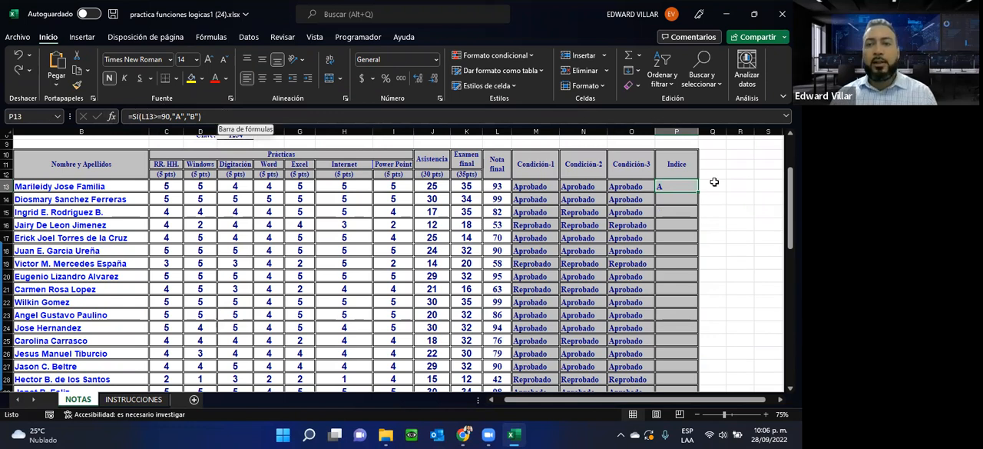
Step: Copy the whole SI formula from P13 and bring up item 4 on the INSTRUCCIONES sheet
{"action": "left_click_drag", "start_coordinate": [271, 117], "coordinate": [59, 123]}
{"action": "key", "text": "ctrl+c"}
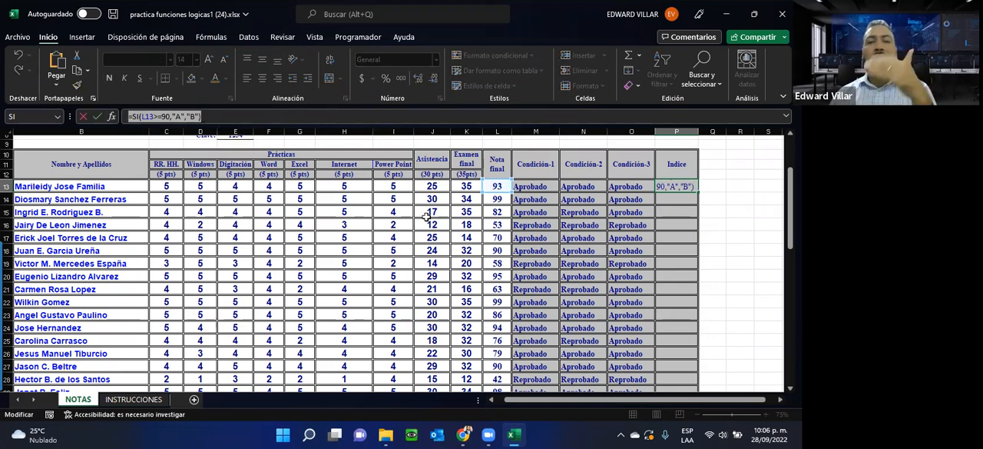
{"action": "type", "text": "="}
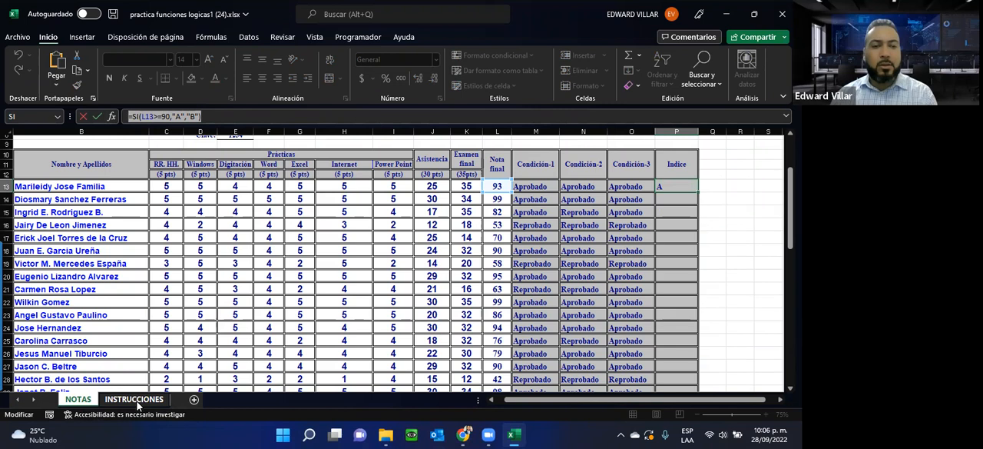
{"action": "left_click", "coordinate": [135, 400]}
{"action": "scroll", "coordinate": [214, 290], "scroll_direction": "down", "scroll_amount": 1}
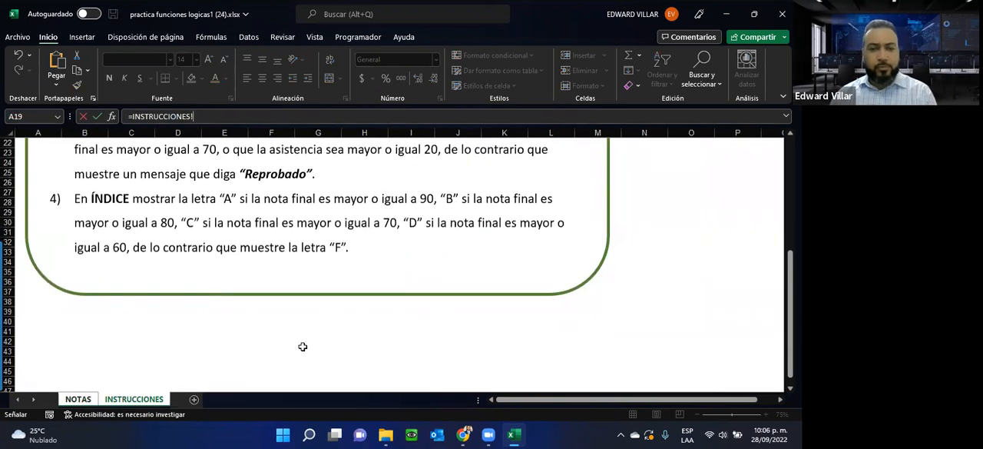
Step: Open Bloc de notas and place its window below the text of instruction 4 so both can be read
{"action": "left_click", "coordinate": [281, 435]}
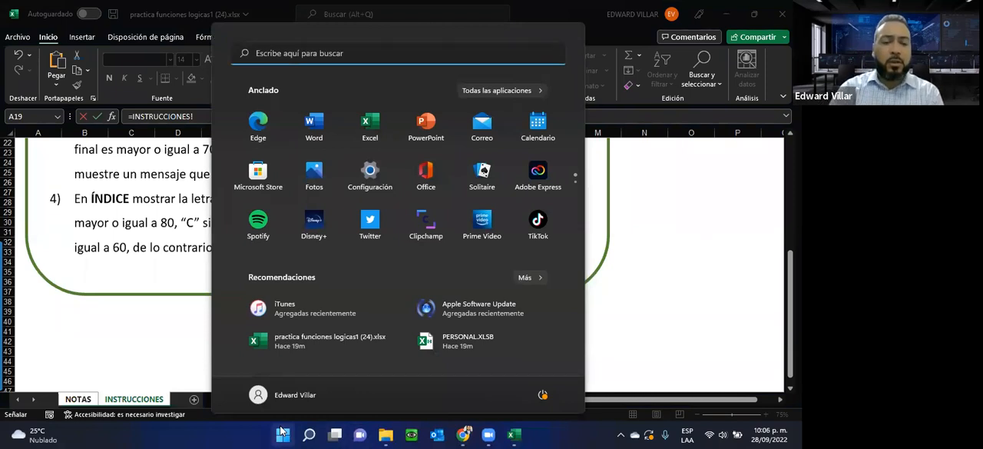
{"action": "type", "text": "B"}
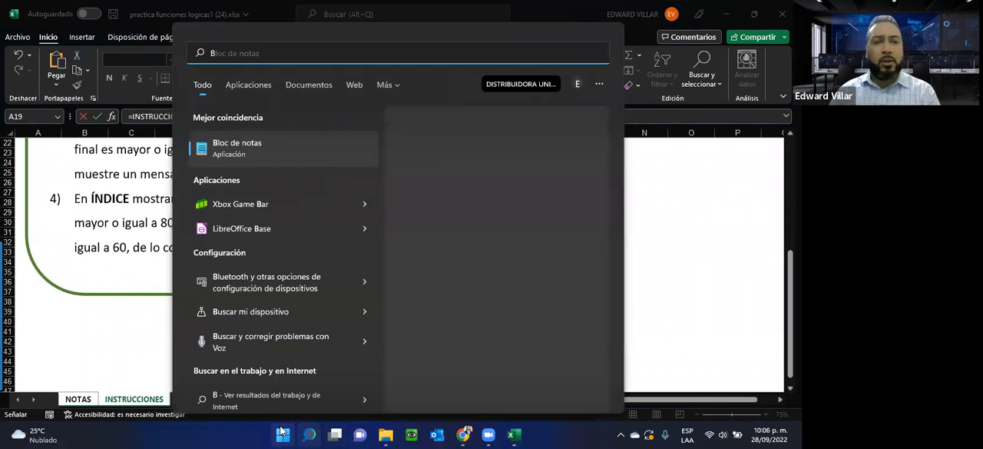
{"action": "left_click", "coordinate": [256, 160]}
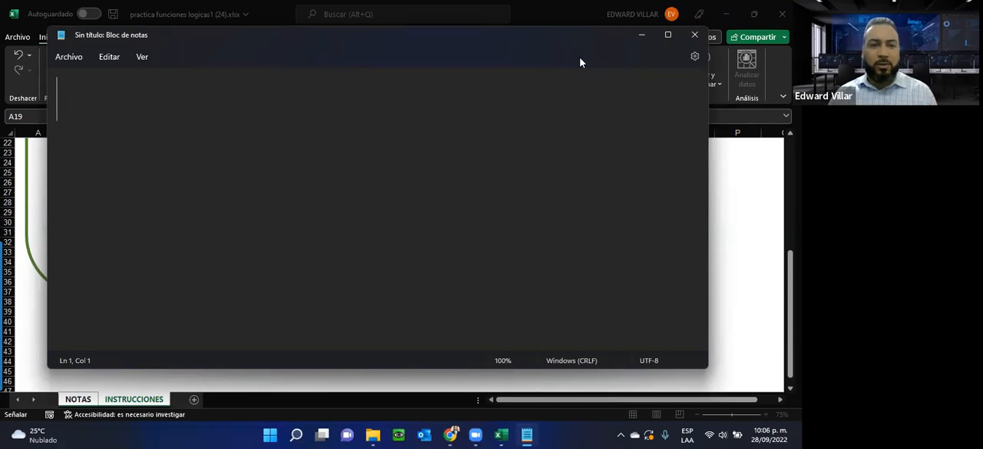
{"action": "left_click_drag", "start_coordinate": [572, 39], "coordinate": [580, 266]}
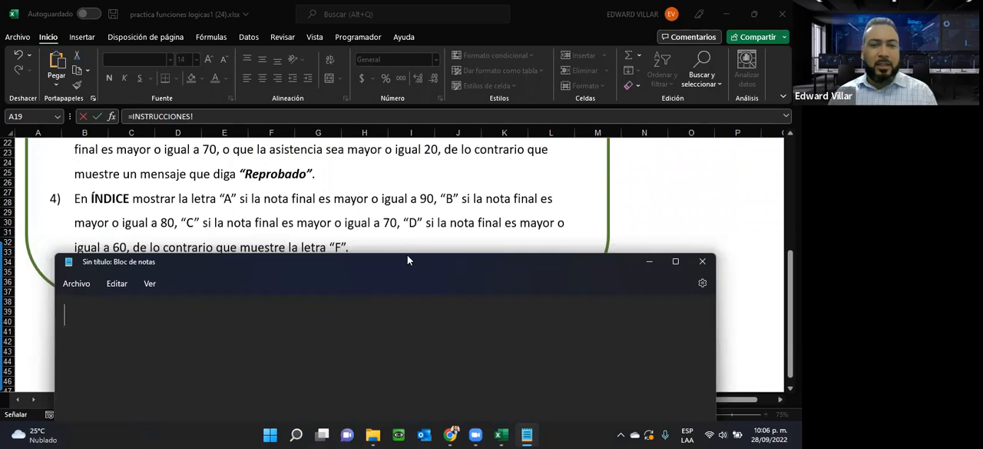
{"action": "left_click_drag", "start_coordinate": [405, 269], "coordinate": [379, 270]}
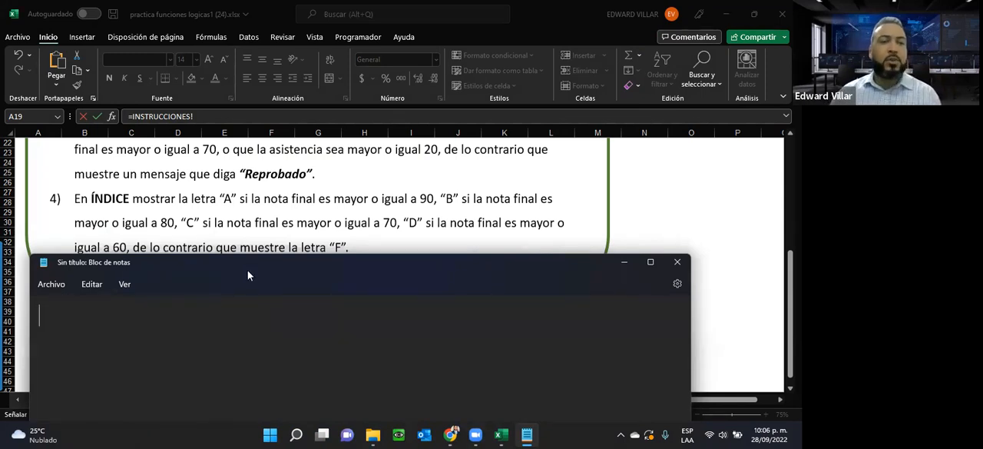
{"action": "left_click_drag", "start_coordinate": [247, 272], "coordinate": [244, 272]}
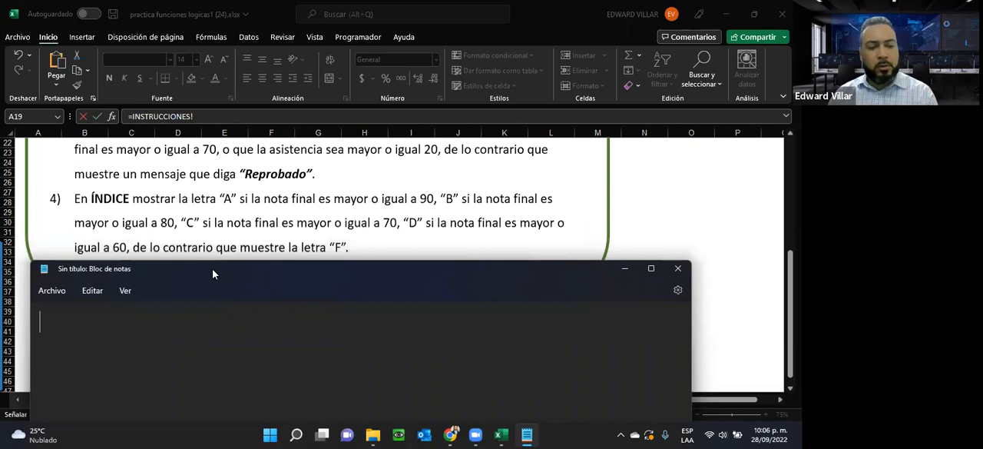
Step: Paste the copied SI formula into the blank note and highlight its logical test and its "A" result
{"action": "key", "text": "ctrl+v"}
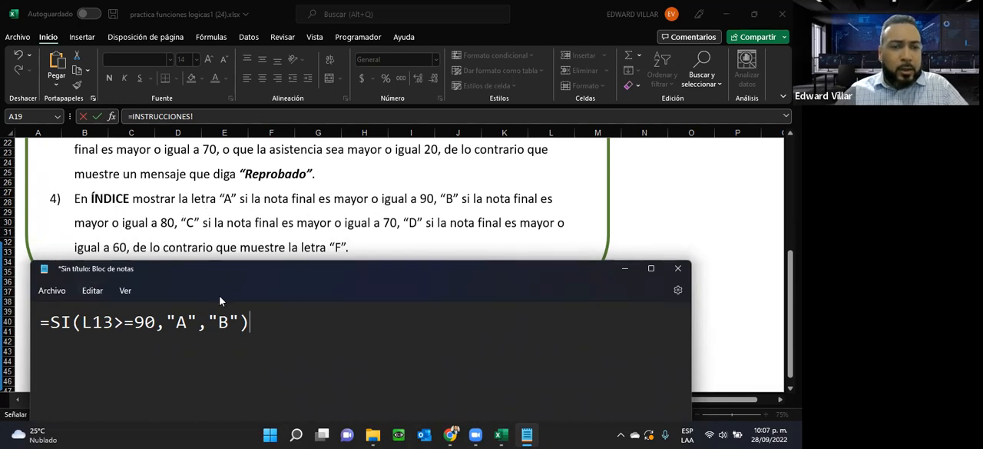
{"action": "left_click_drag", "start_coordinate": [156, 321], "coordinate": [81, 326]}
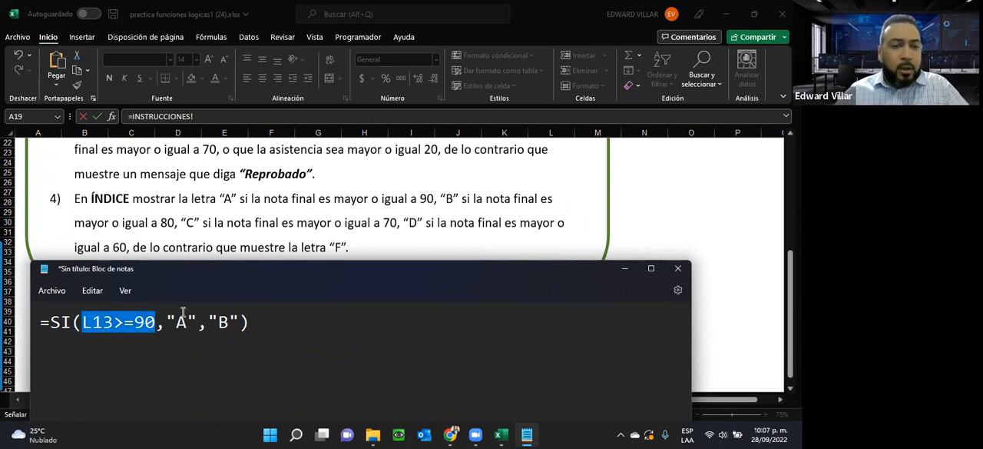
{"action": "left_click_drag", "start_coordinate": [197, 322], "coordinate": [165, 323]}
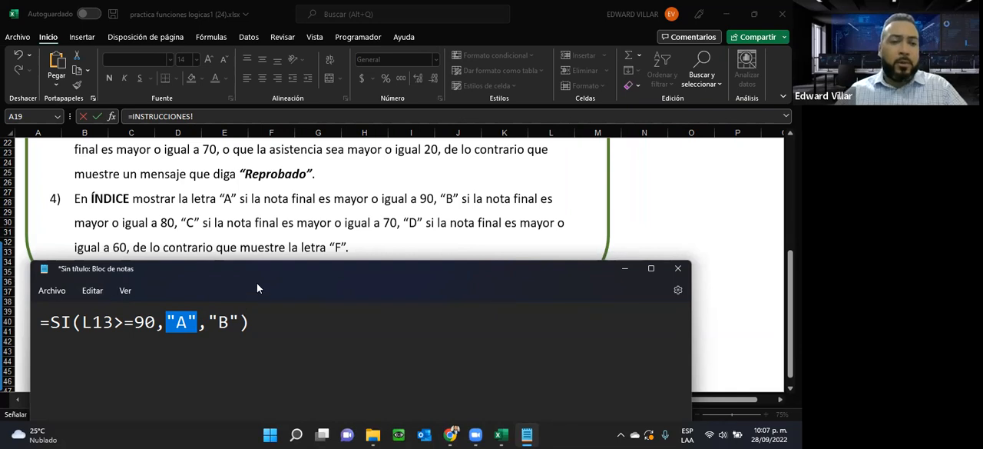
Step: Copy the SI expression without its equals sign and nest it in place of the "B" result
{"action": "left_click_drag", "start_coordinate": [52, 321], "coordinate": [259, 323]}
{"action": "key", "text": "ctrl+c"}
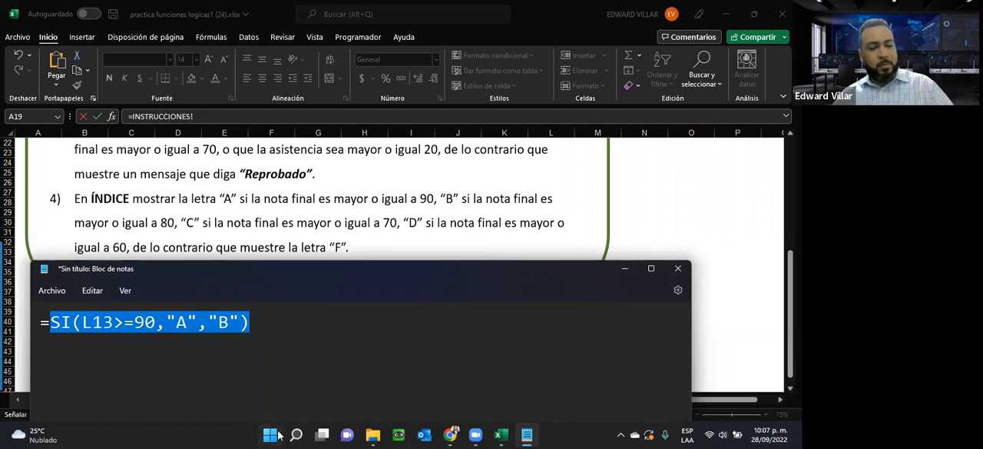
{"action": "left_click", "coordinate": [326, 343]}
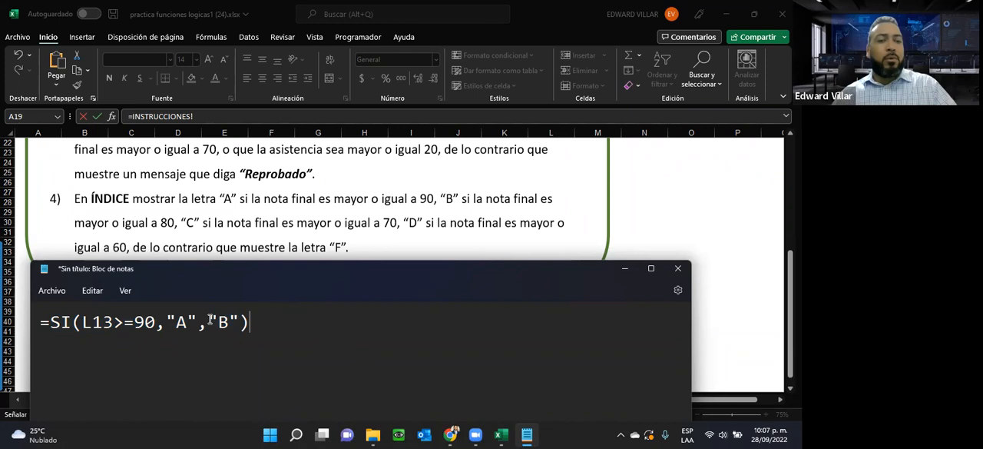
{"action": "left_click_drag", "start_coordinate": [211, 319], "coordinate": [236, 321]}
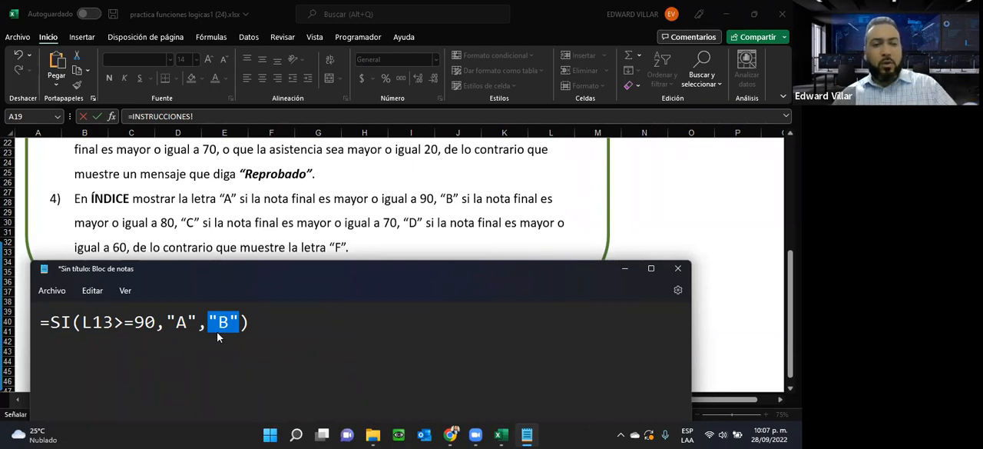
{"action": "key", "text": "ctrl+v"}
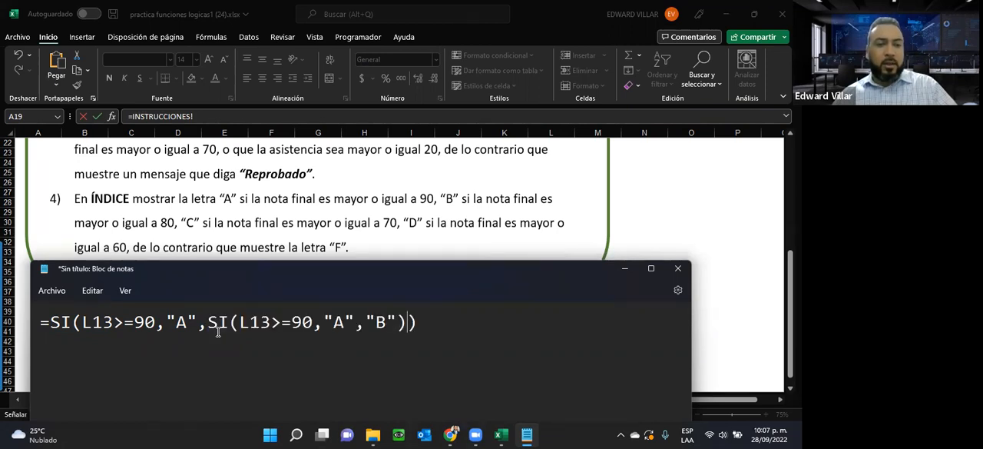
Step: Change the second SI to test L13>=80 and return "B" if true
{"action": "left_click_drag", "start_coordinate": [208, 322], "coordinate": [313, 322]}
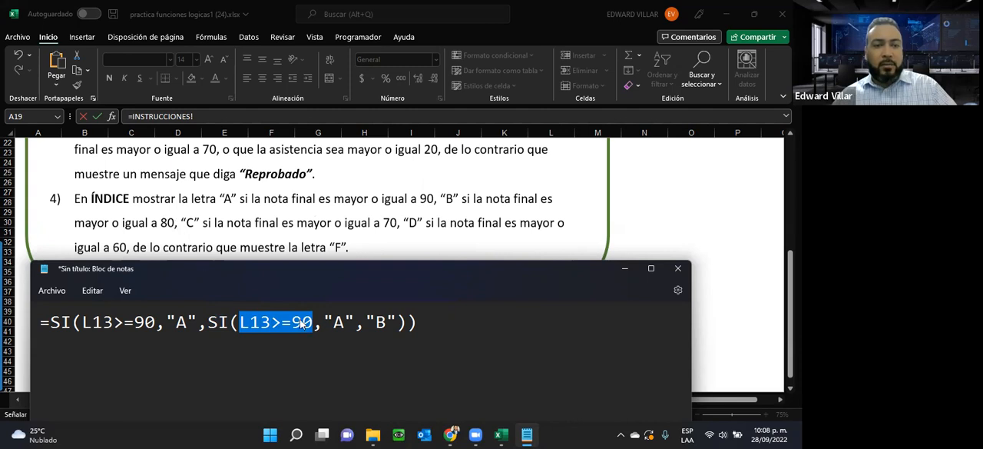
{"action": "key", "text": "Right"}
{"action": "key", "text": "Left"}
{"action": "key", "text": "BackSpace"}
{"action": "type", "text": "8"}
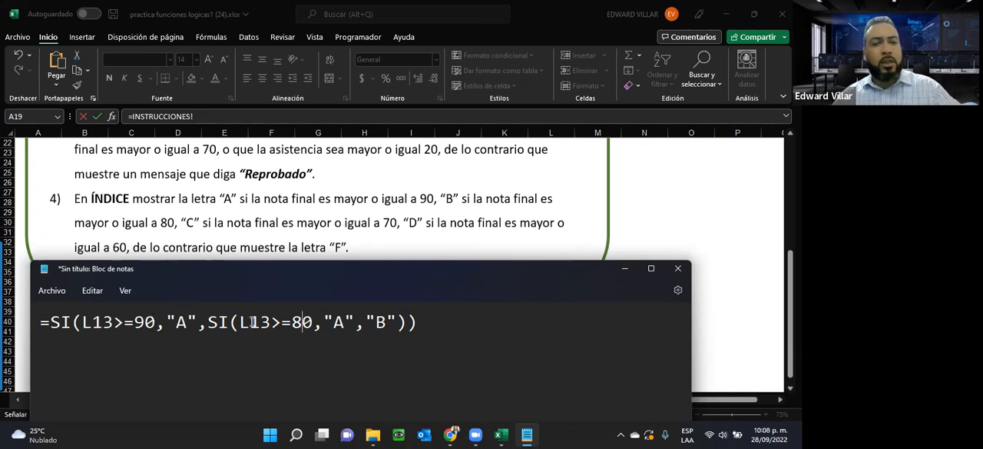
{"action": "left_click", "coordinate": [336, 329]}
{"action": "key", "text": "Delete"}
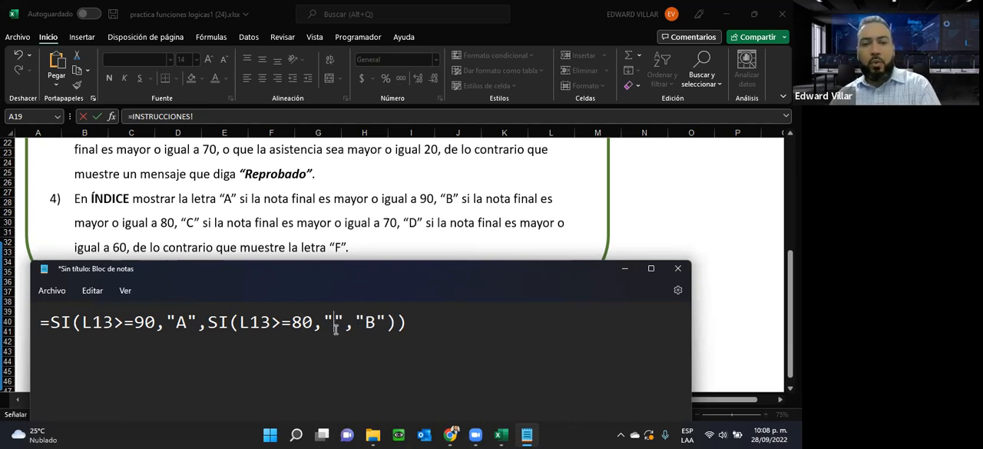
{"action": "type", "text": "B"}
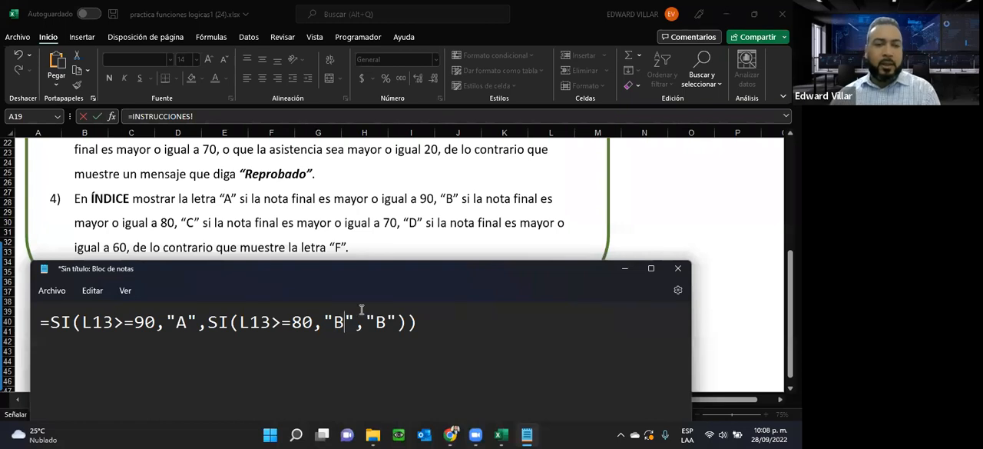
Step: Nest a third SI in place of the final "B", testing L13>=70 and returning "C" if true
{"action": "left_click_drag", "start_coordinate": [367, 321], "coordinate": [396, 327]}
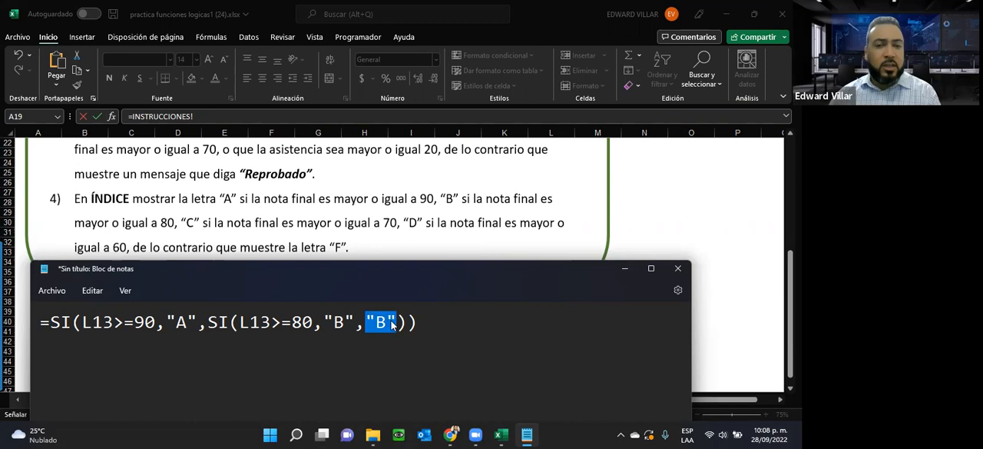
{"action": "key", "text": "ctrl+v"}
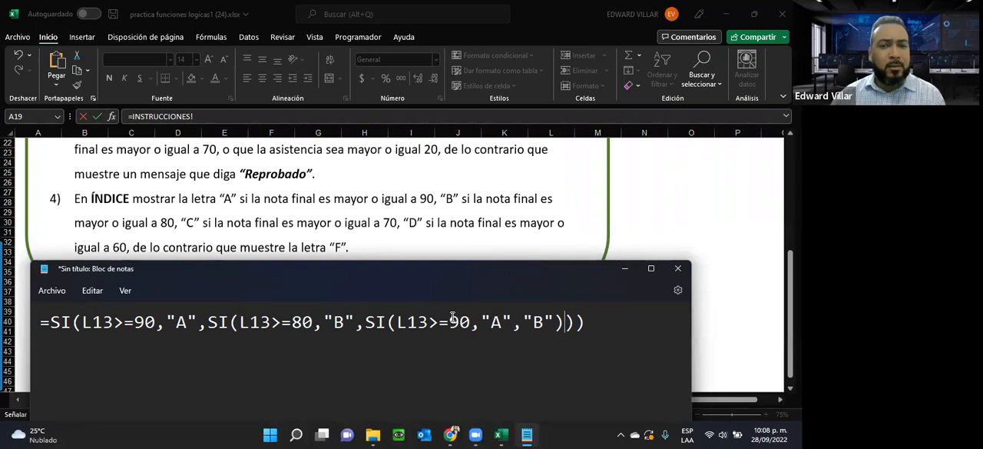
{"action": "key", "text": "BackSpace"}
{"action": "type", "text": "7"}
{"action": "double_click", "coordinate": [495, 321]}
{"action": "type", "text": "C"}
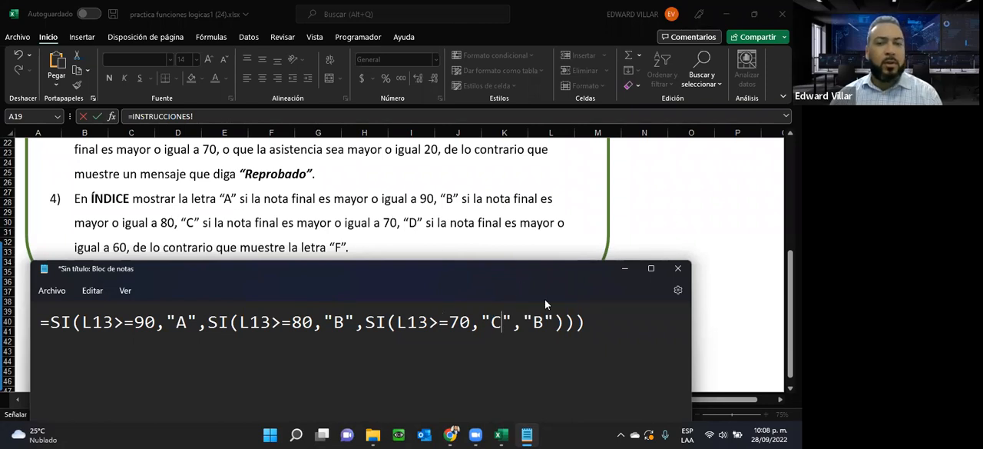
Step: Replace the final "B" with a fourth copy of the SI expression and fit the full formula in the note window
{"action": "left_click_drag", "start_coordinate": [522, 320], "coordinate": [553, 322]}
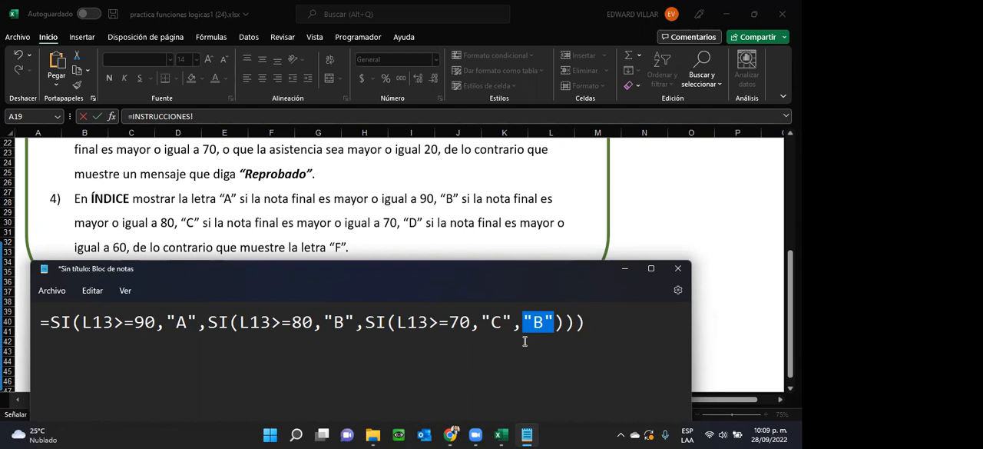
{"action": "double_click", "coordinate": [182, 321]}
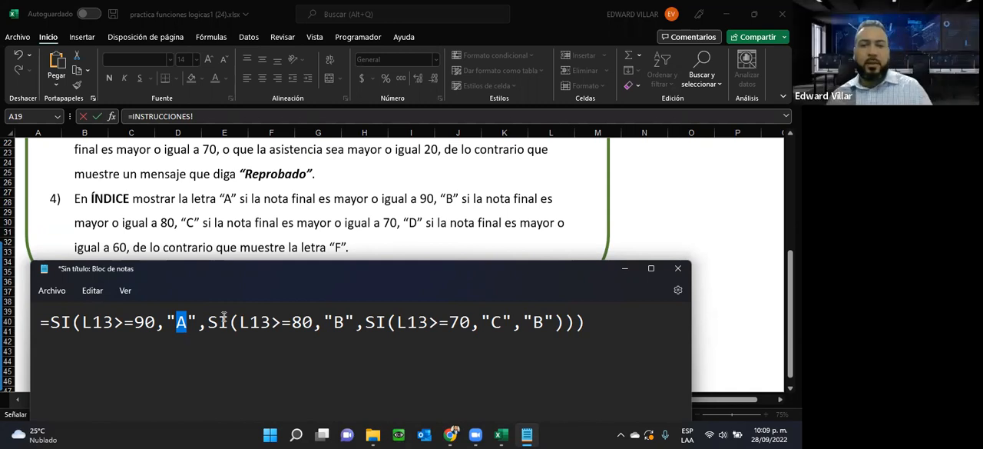
{"action": "left_click_drag", "start_coordinate": [524, 323], "coordinate": [558, 322]}
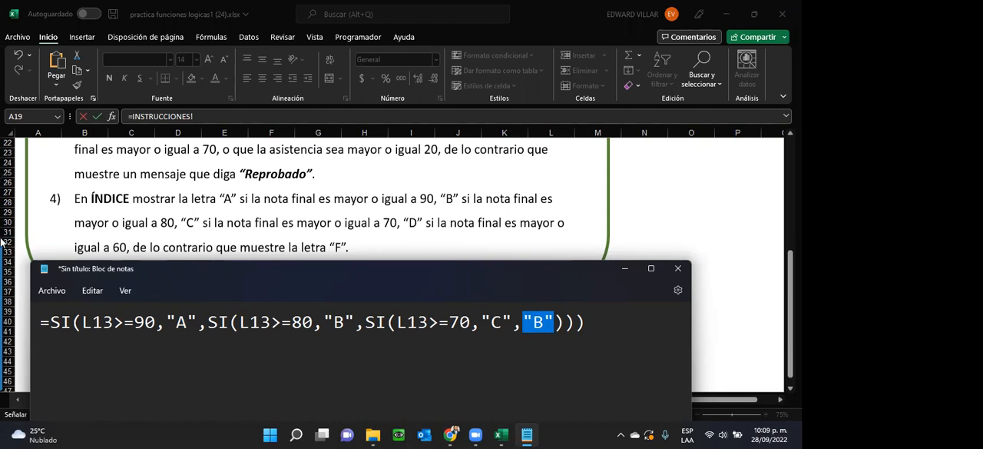
{"action": "key", "text": "ctrl+v"}
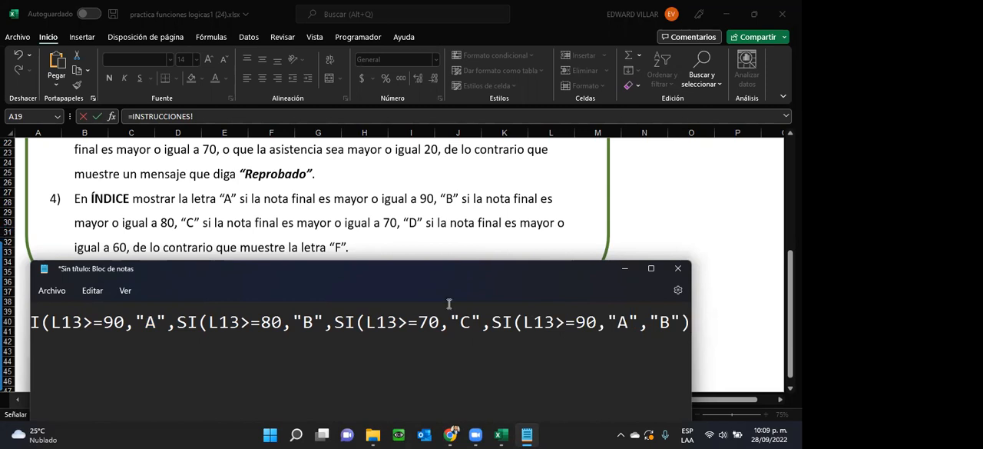
{"action": "scroll", "coordinate": [445, 305], "scroll_direction": "down", "scroll_amount": 8}
{"action": "scroll", "coordinate": [445, 305], "scroll_direction": "up", "scroll_amount": 4}
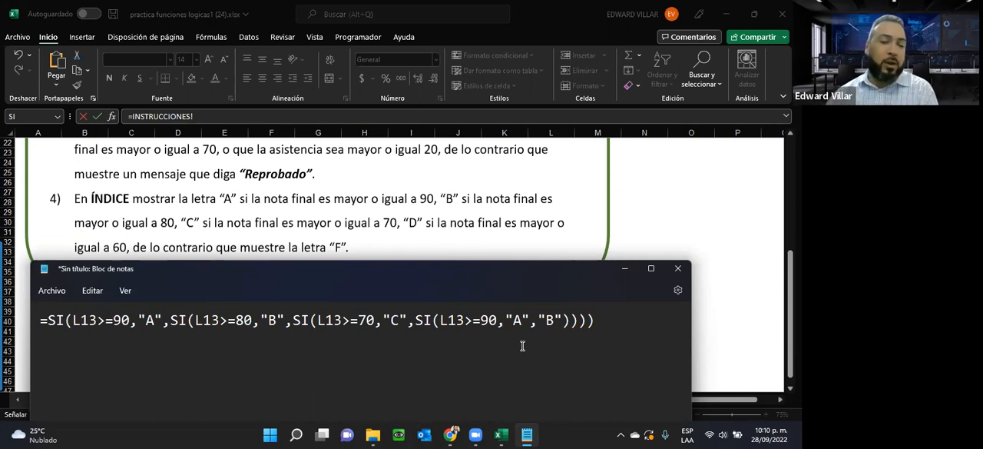
Step: Change the fourth SI to test L13>=60 and return "D" if true
{"action": "left_click", "coordinate": [31, 7]}
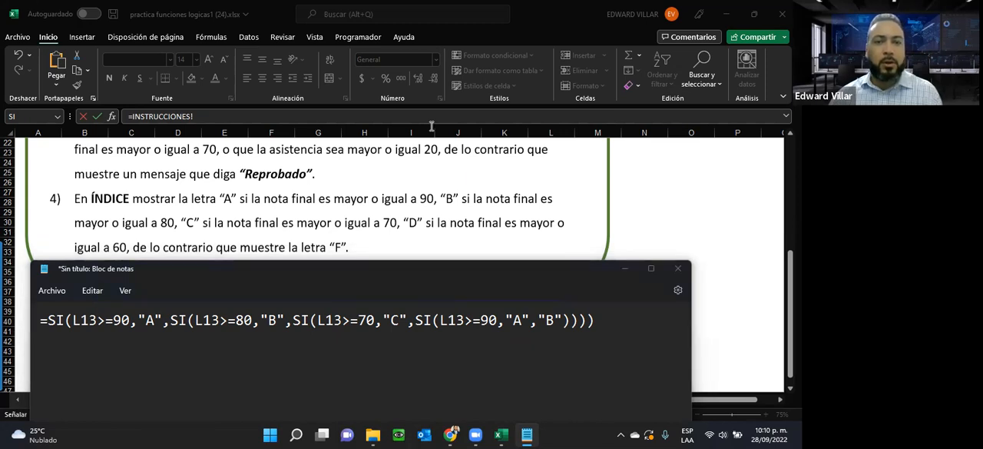
{"action": "double_click", "coordinate": [486, 322]}
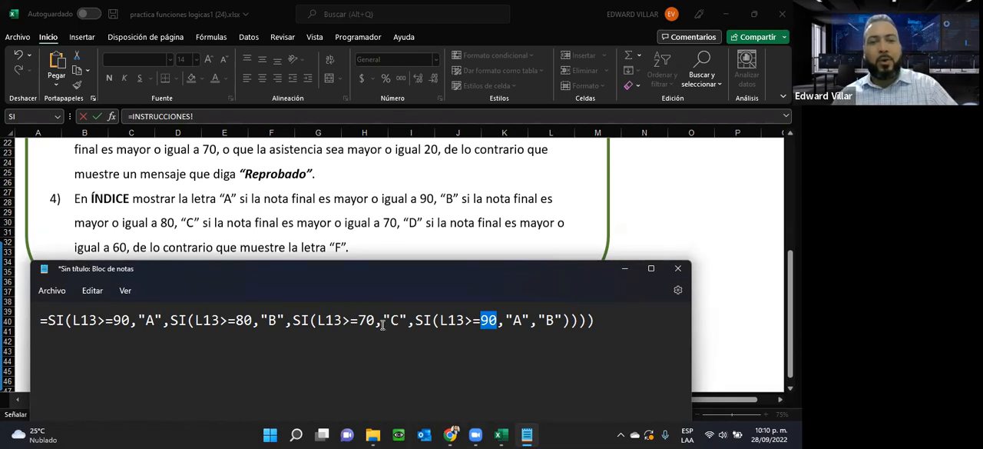
{"action": "type", "text": "60"}
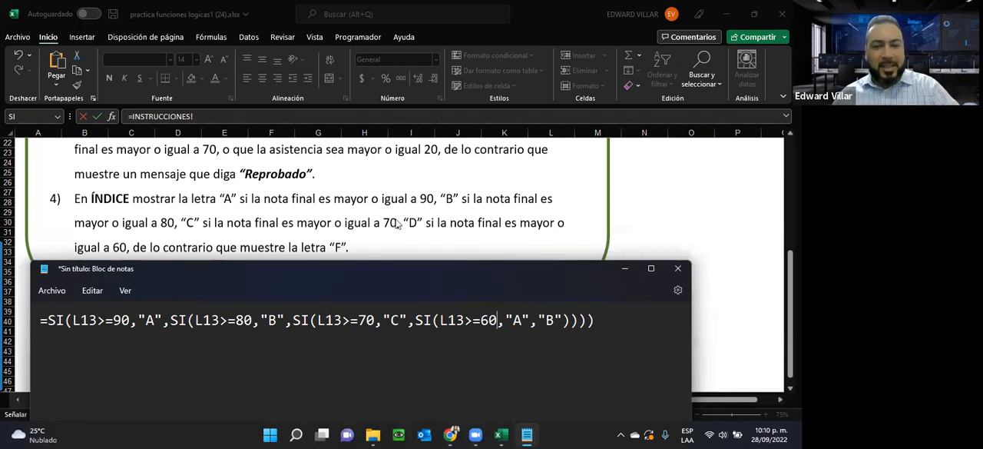
{"action": "left_click_drag", "start_coordinate": [512, 324], "coordinate": [521, 324]}
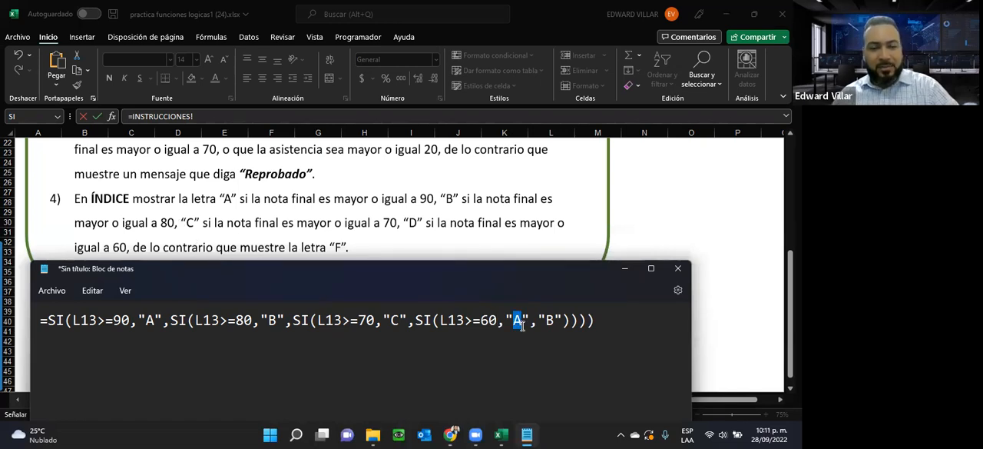
{"action": "type", "text": "D"}
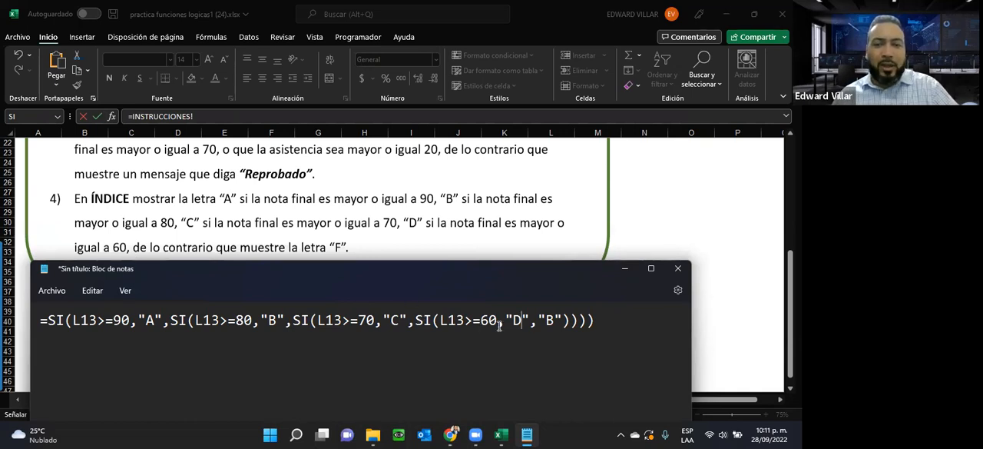
{"action": "left_click_drag", "start_coordinate": [512, 323], "coordinate": [522, 323]}
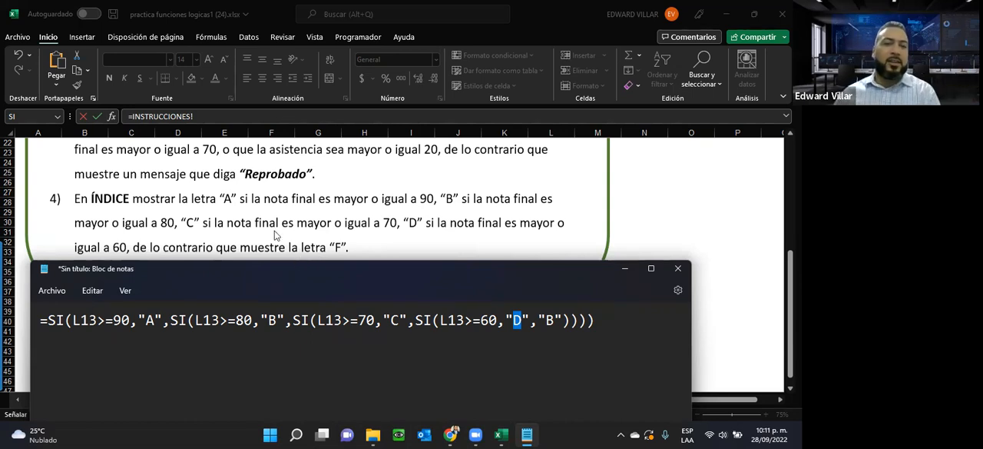
Step: Replace the final "B" in the innermost SI with "F" as the result if false
{"action": "double_click", "coordinate": [548, 320]}
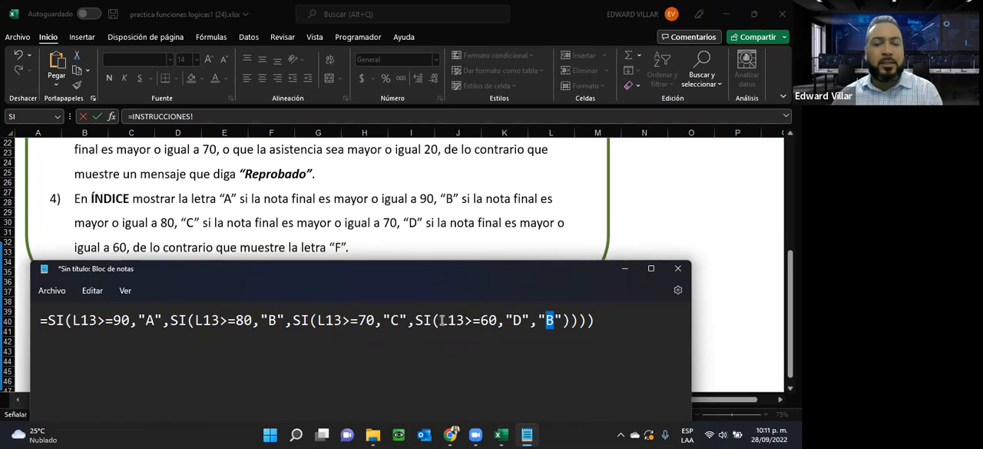
{"action": "left_click", "coordinate": [418, 320]}
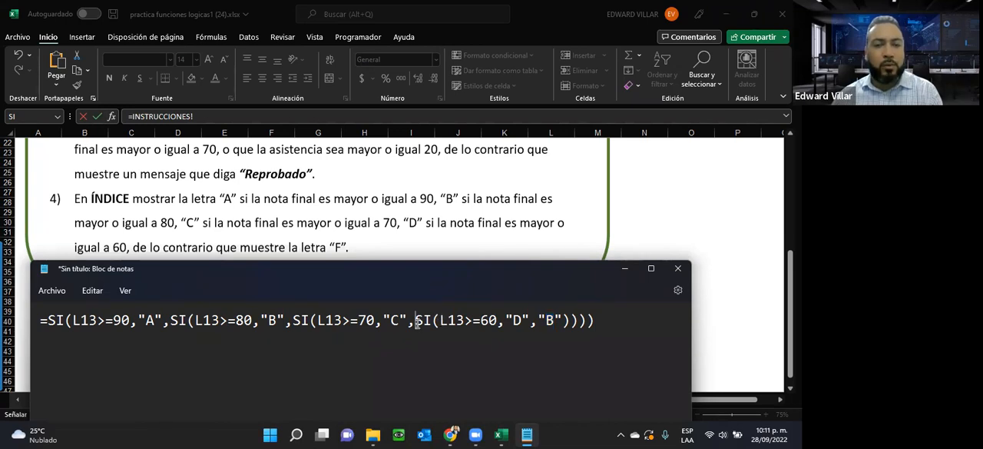
{"action": "double_click", "coordinate": [551, 319]}
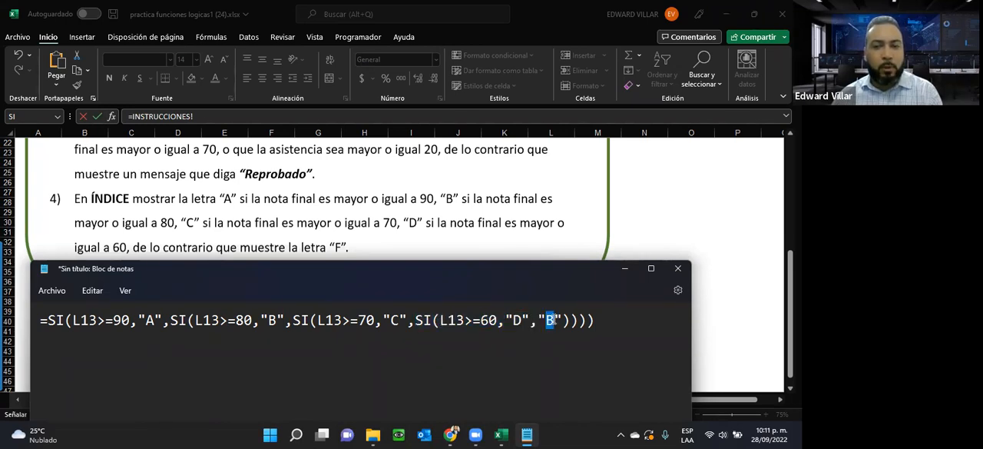
{"action": "type", "text": "F"}
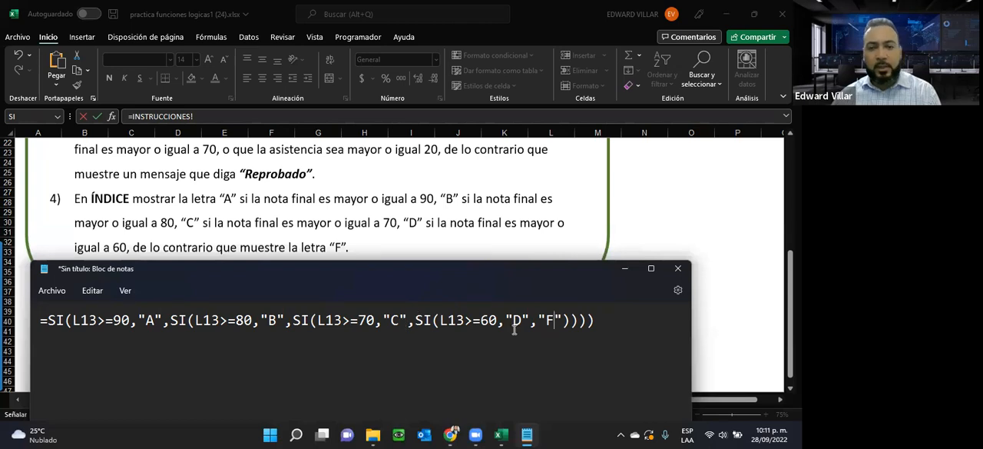
Step: Review the nested conditions and check each SI's opening parenthesis against the closing parentheses at the end of the formula
{"action": "double_click", "coordinate": [517, 320]}
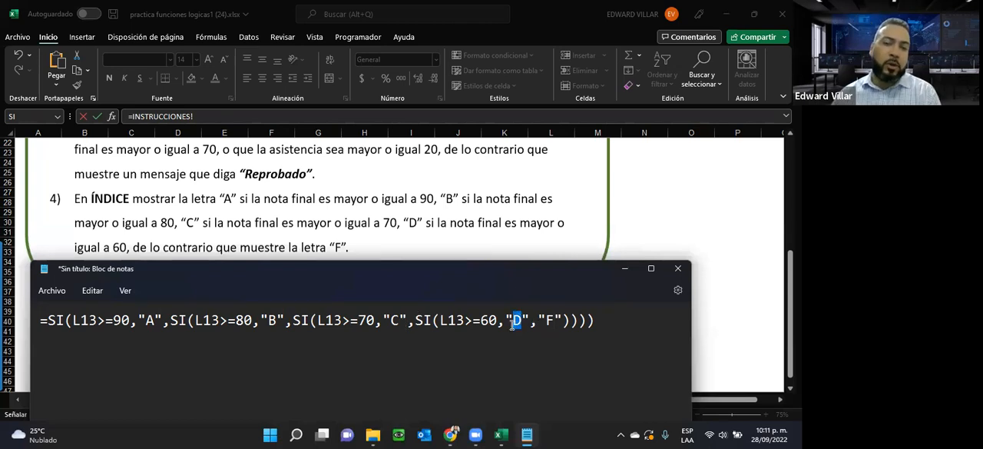
{"action": "left_click_drag", "start_coordinate": [504, 319], "coordinate": [40, 355]}
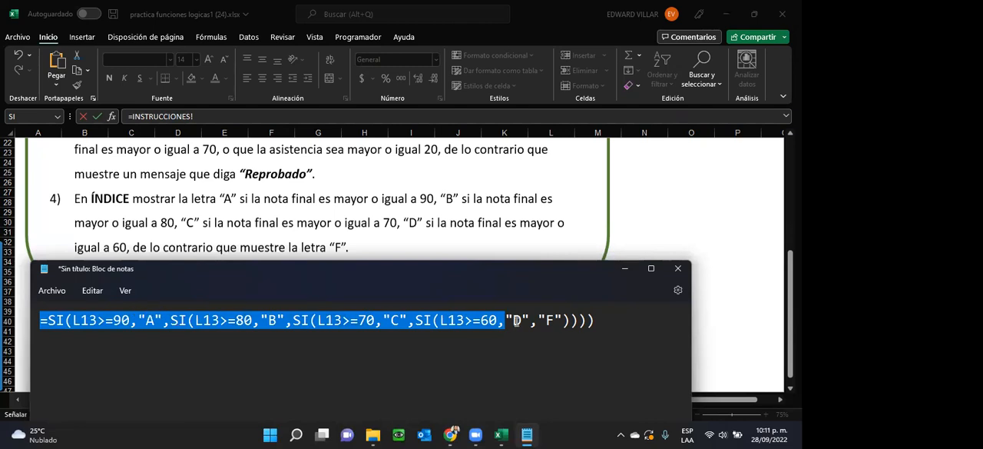
{"action": "left_click", "coordinate": [515, 320]}
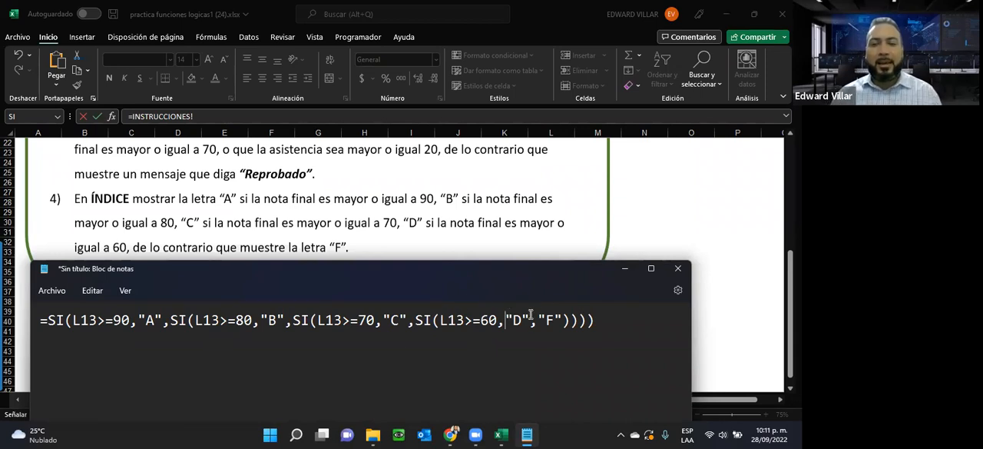
{"action": "left_click_drag", "start_coordinate": [65, 321], "coordinate": [71, 321]}
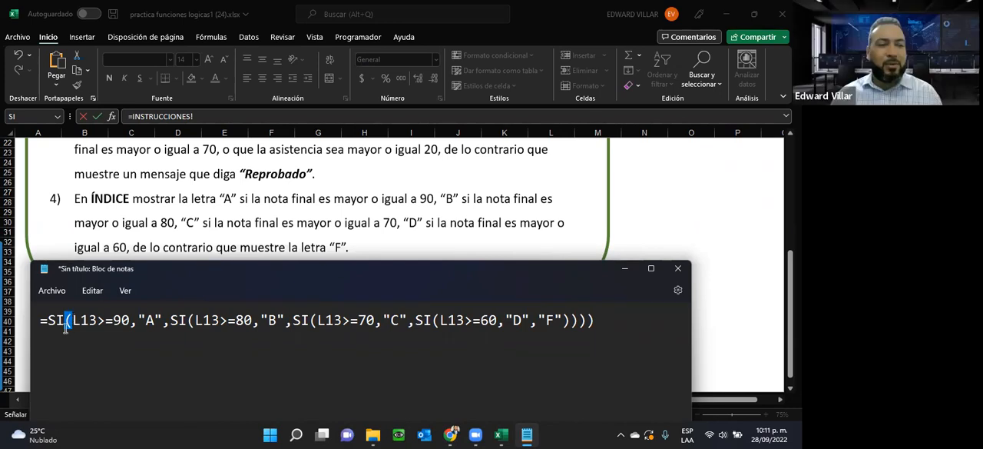
{"action": "left_click_drag", "start_coordinate": [187, 320], "coordinate": [198, 321]}
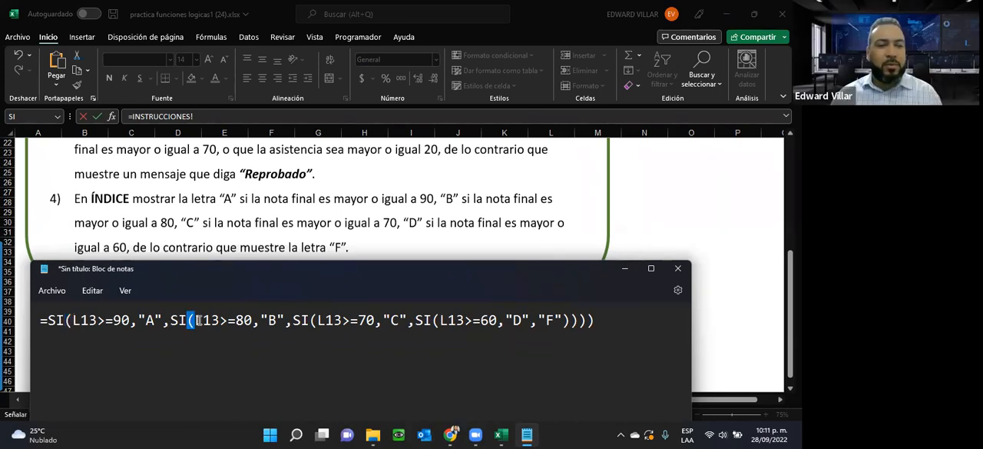
{"action": "left_click_drag", "start_coordinate": [310, 321], "coordinate": [318, 320]}
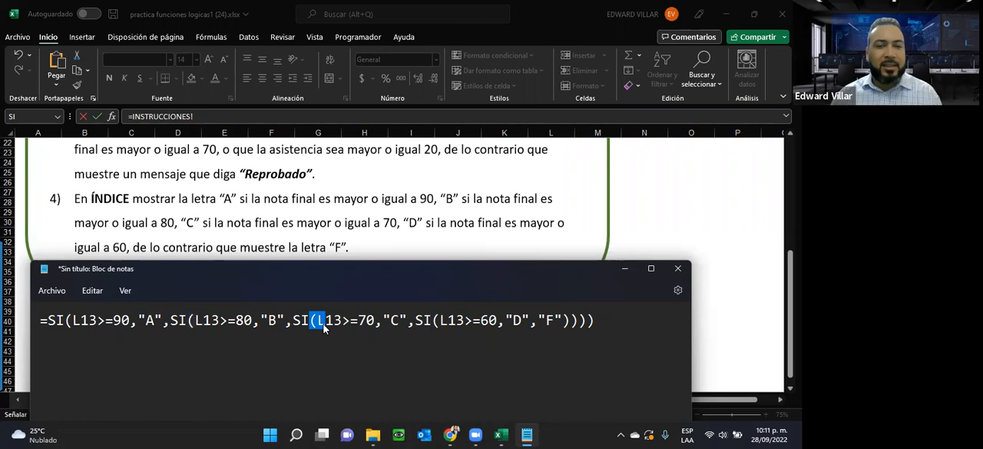
{"action": "left_click_drag", "start_coordinate": [433, 321], "coordinate": [438, 321]}
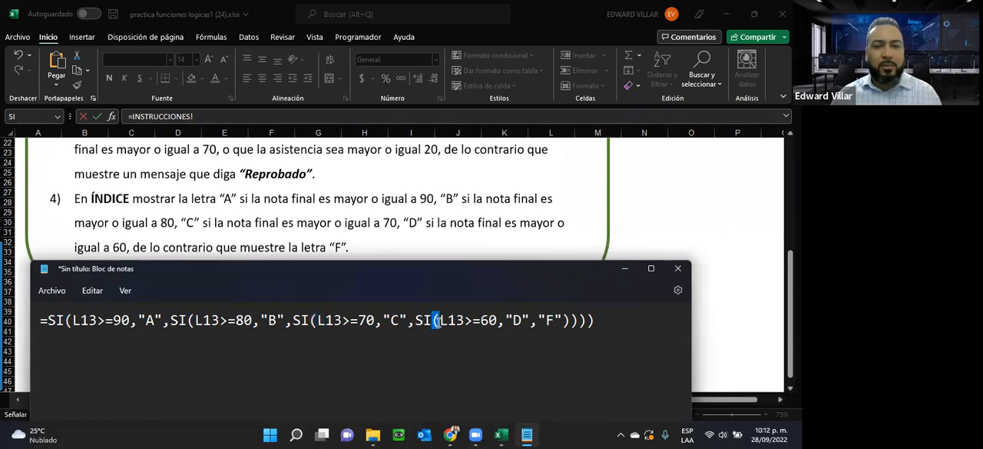
{"action": "left_click_drag", "start_coordinate": [564, 321], "coordinate": [594, 322]}
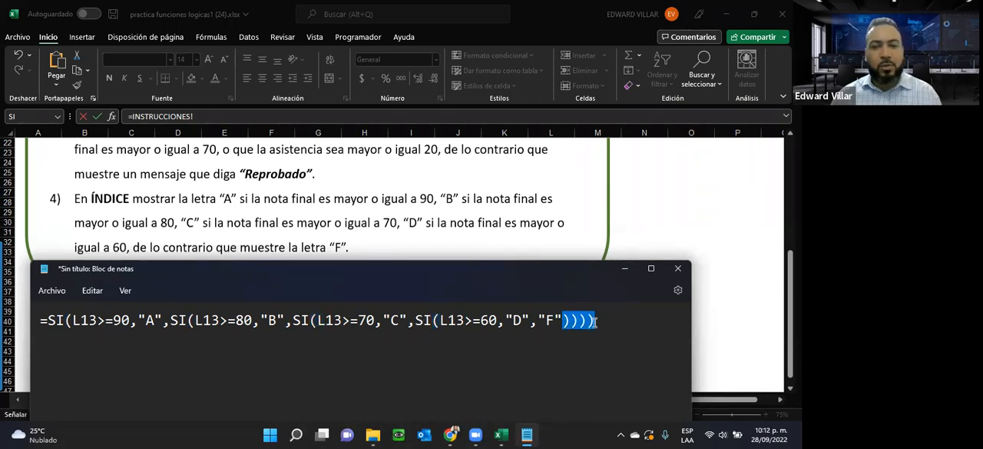
Step: Copy the complete nested SI formula from the note and switch to the NOTAS sheet in Excel
{"action": "left_click", "coordinate": [610, 317]}
{"action": "left_click_drag", "start_coordinate": [603, 318], "coordinate": [21, 338]}
{"action": "key", "text": "ctrl+c"}
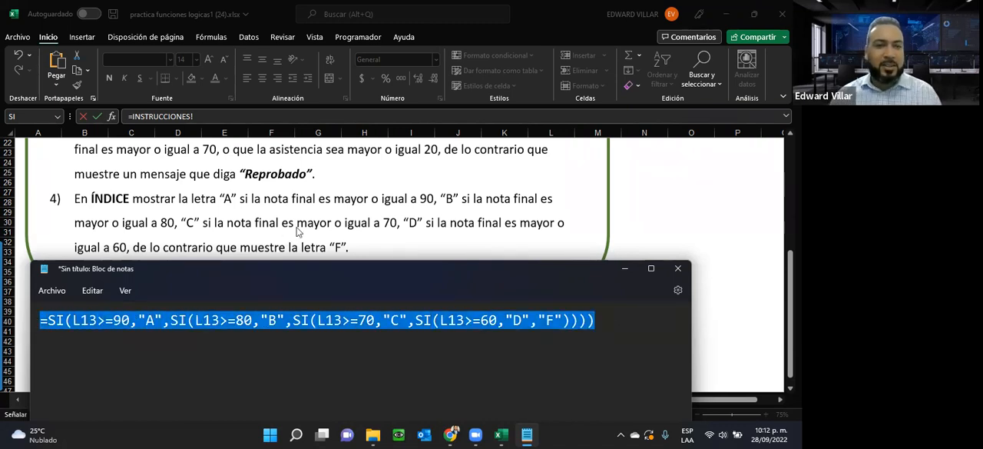
{"action": "key", "text": "alt+Tab"}
{"action": "left_click", "coordinate": [75, 399]}
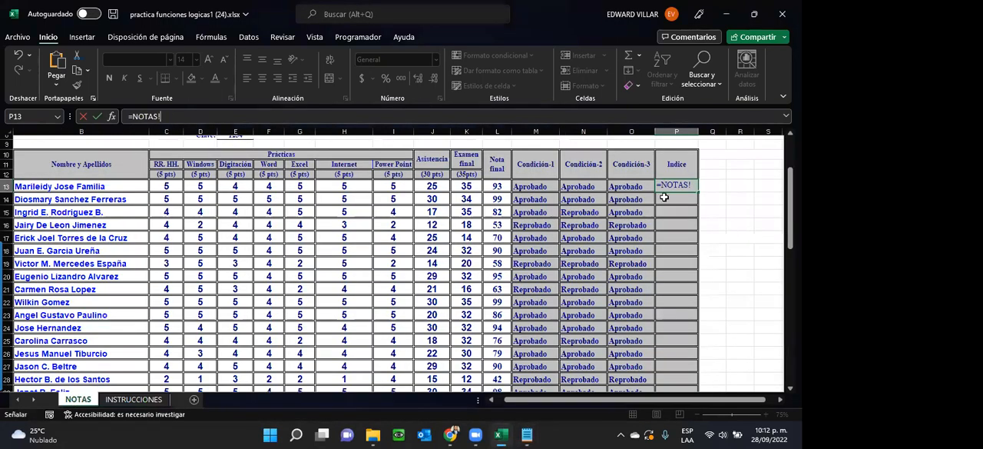
Step: Cancel the pending entry in P13 and clear the cell's old formula
{"action": "key", "text": "Escape"}
{"action": "type", "text": "=SI(L13>=90,\"A\",\"B\")"}
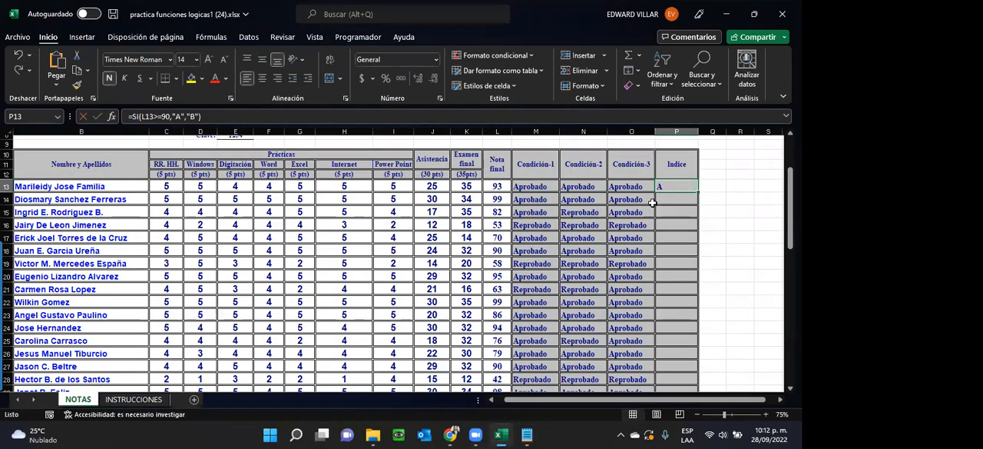
{"action": "key", "text": "Delete"}
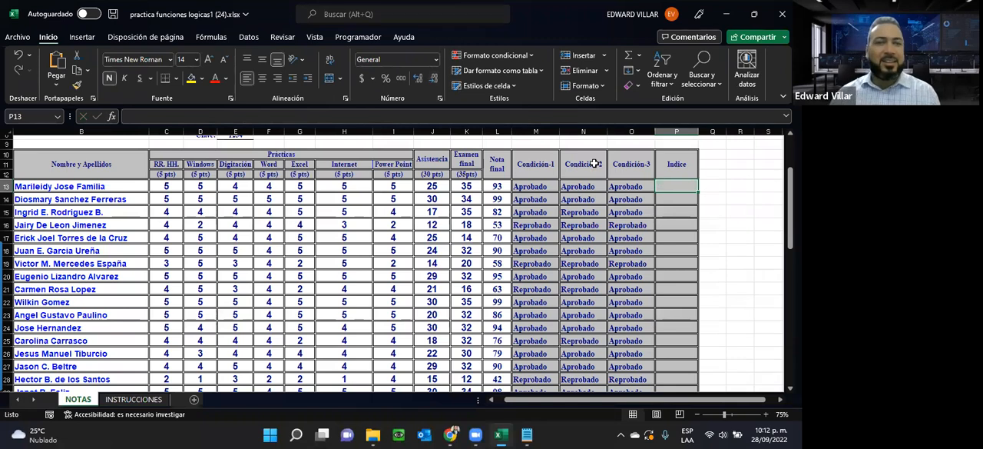
Step: Enter the copied nested SI formula in P13 and fill it down the Indice column
{"action": "left_click", "coordinate": [444, 114]}
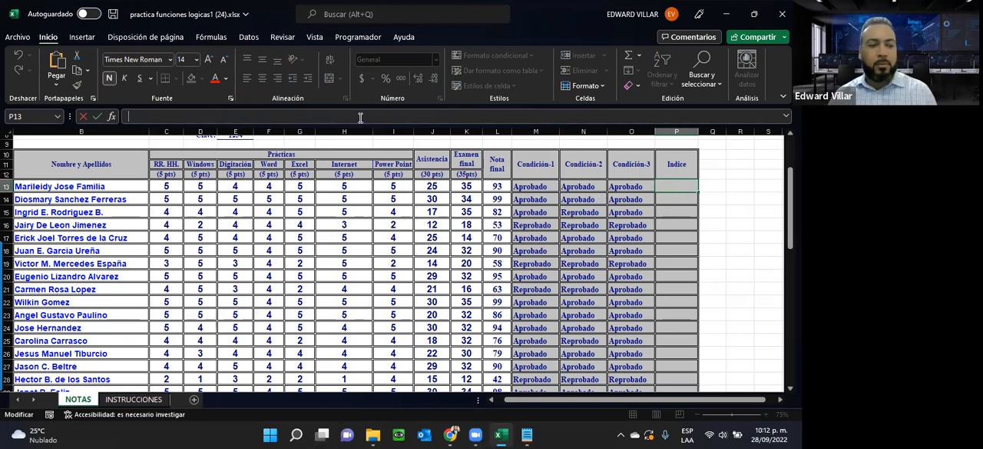
{"action": "key", "text": "ctrl+v"}
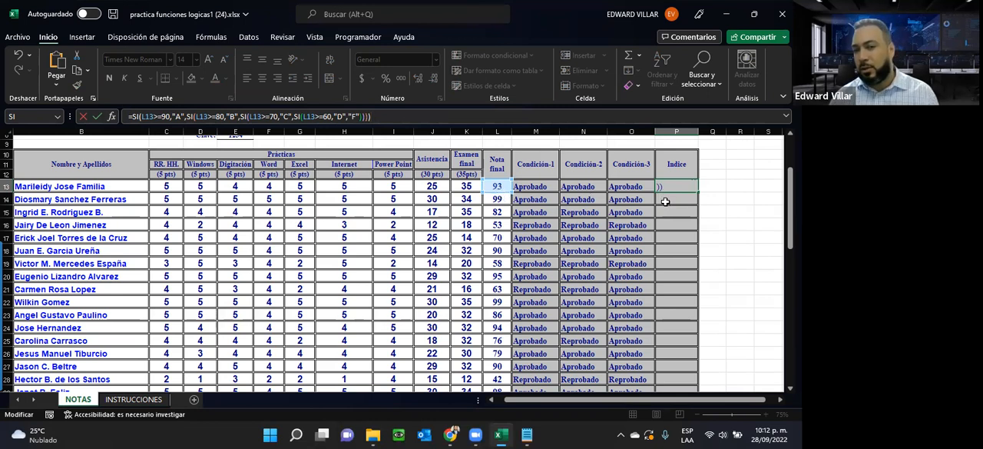
{"action": "key", "text": "Return"}
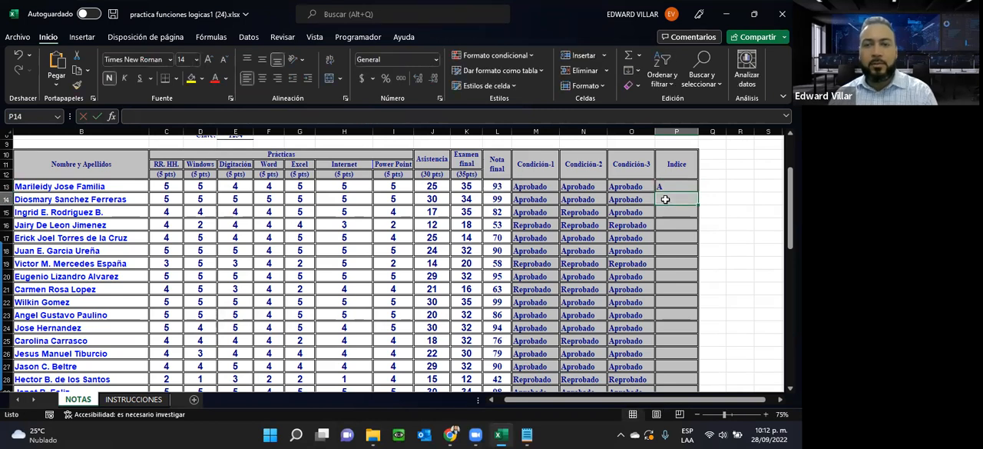
{"action": "left_click", "coordinate": [661, 186]}
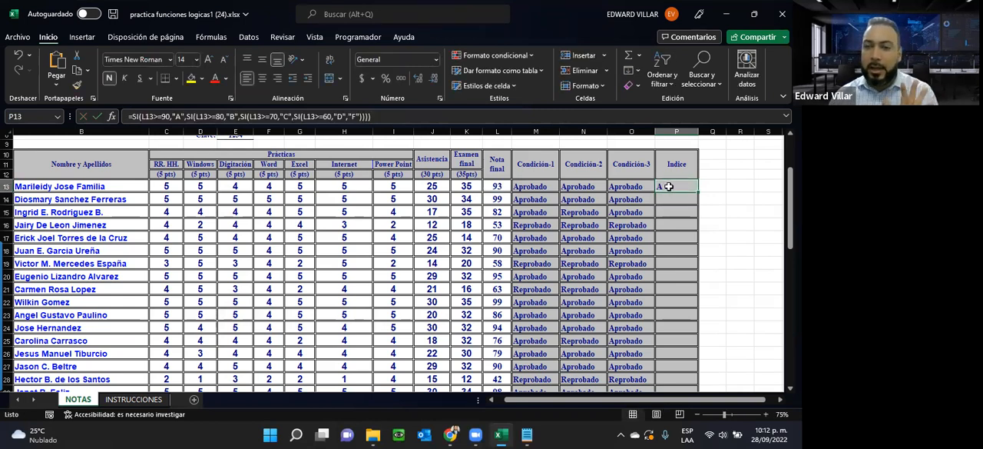
{"action": "double_click", "coordinate": [698, 191]}
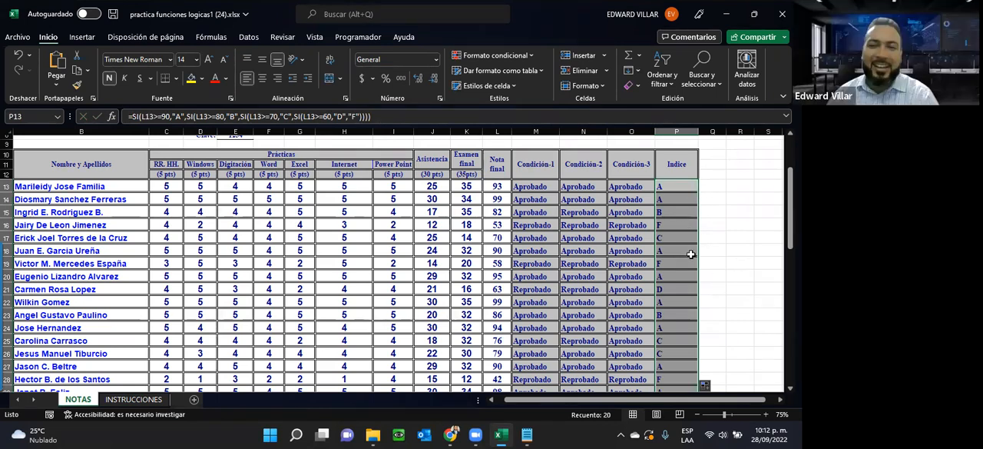
Step: Check the filled formulas in P15 and P16 and the letter grades down the Indice column
{"action": "left_click", "coordinate": [662, 211]}
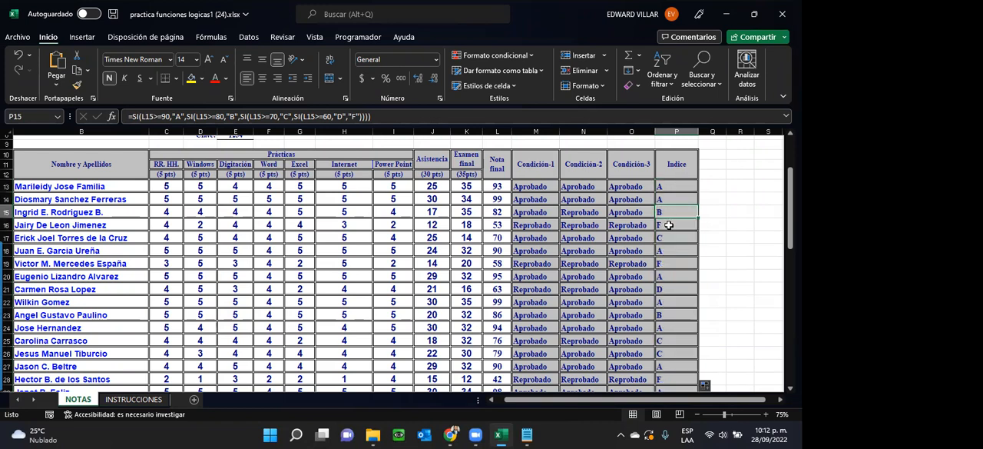
{"action": "left_click", "coordinate": [669, 224]}
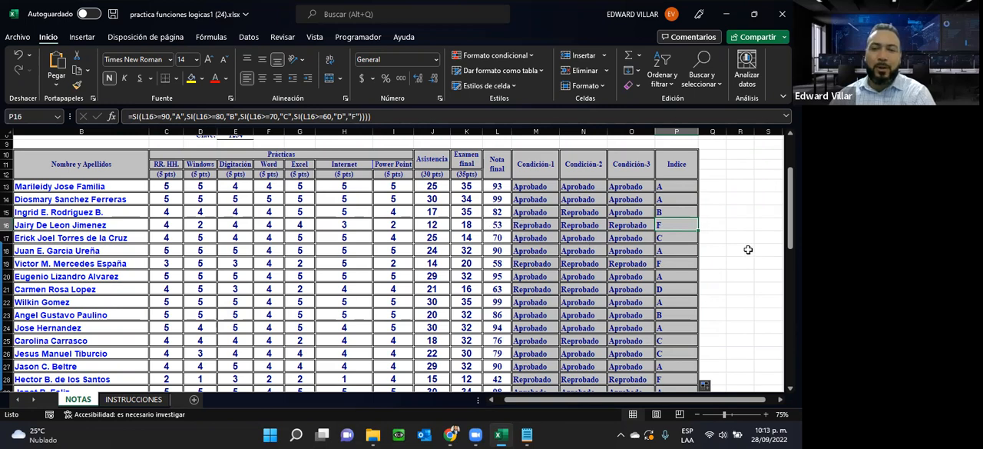
{"action": "scroll", "coordinate": [666, 300], "scroll_direction": "down", "scroll_amount": 5}
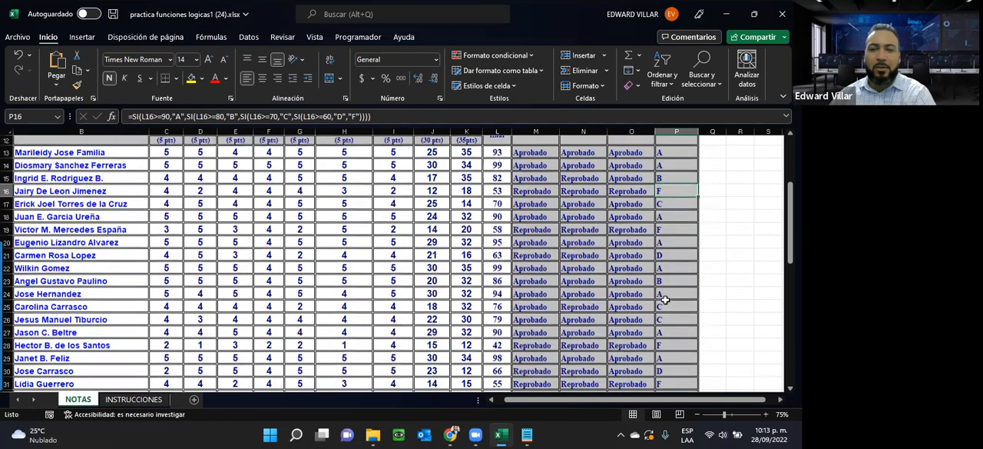
{"action": "scroll", "coordinate": [665, 300], "scroll_direction": "up", "scroll_amount": 4}
{"action": "scroll", "coordinate": [666, 300], "scroll_direction": "up", "scroll_amount": 4}
{"action": "scroll", "coordinate": [666, 300], "scroll_direction": "down", "scroll_amount": 2}
Step: Bring up the Bloc de notas formula, capture its window as a Snagit screenshot, and minimize the Snagit editor
{"action": "left_click", "coordinate": [526, 434]}
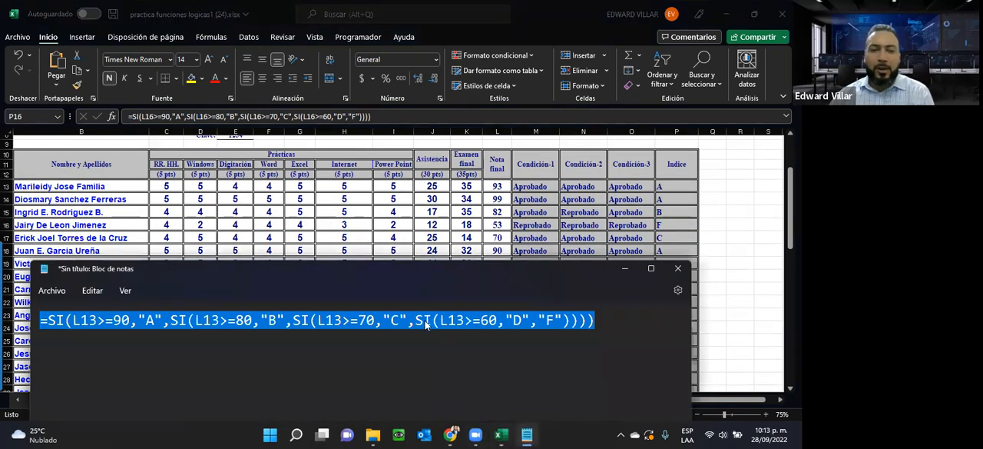
{"action": "left_click", "coordinate": [375, 321]}
{"action": "left_click", "coordinate": [601, 313]}
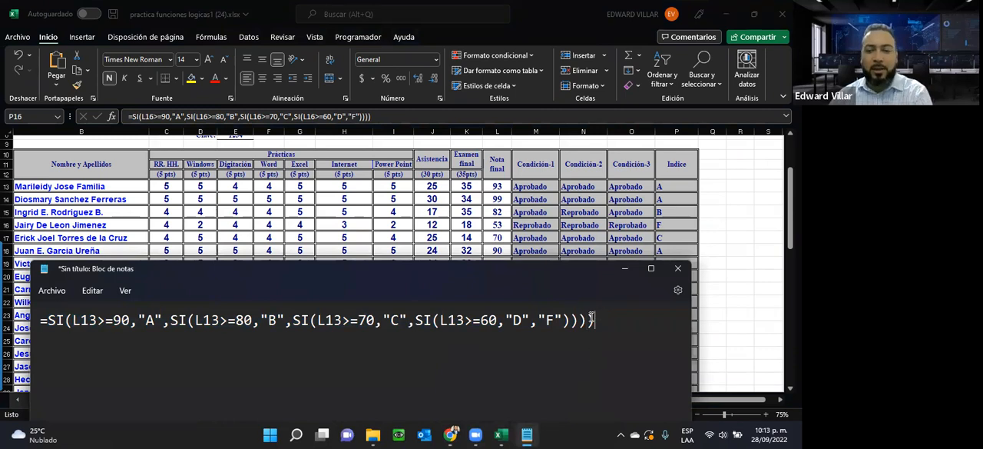
{"action": "key", "text": "Print"}
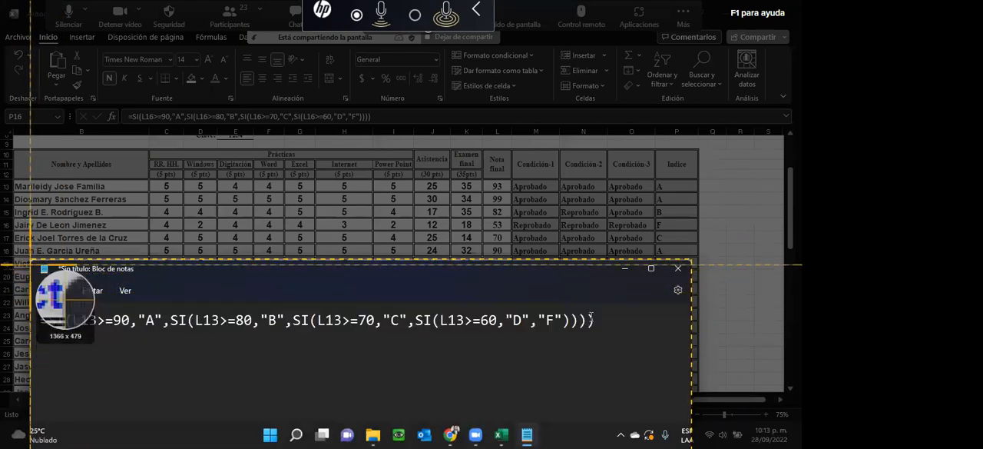
{"action": "left_click_drag", "start_coordinate": [32, 265], "coordinate": [659, 395]}
{"action": "left_click", "coordinate": [229, 237]}
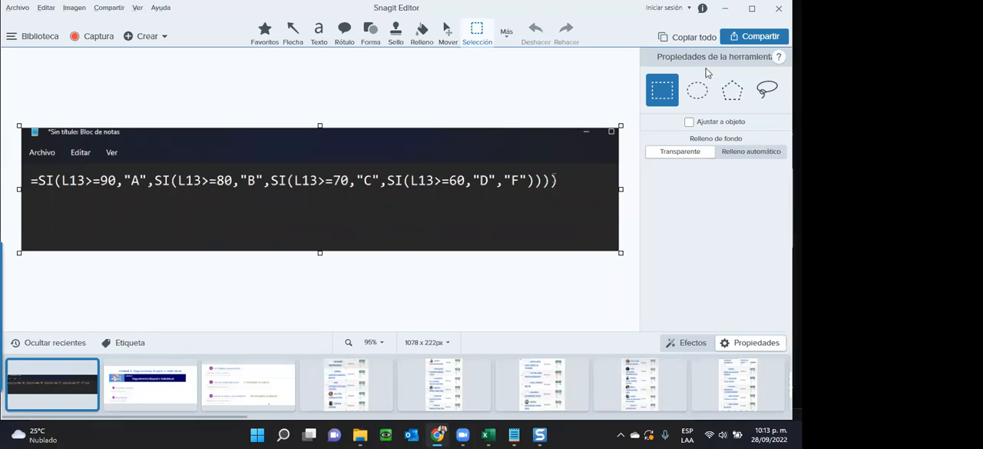
{"action": "left_click", "coordinate": [727, 9]}
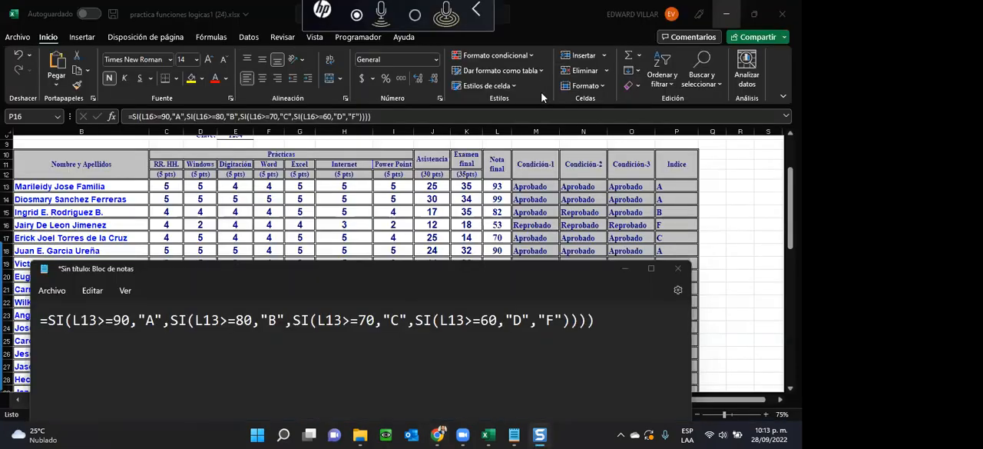
Step: Capture the Bloc de notas window with the nested SI formula as another Snagit image, and minimize the Snagit editor and Bloc de notas
{"action": "left_click", "coordinate": [281, 370]}
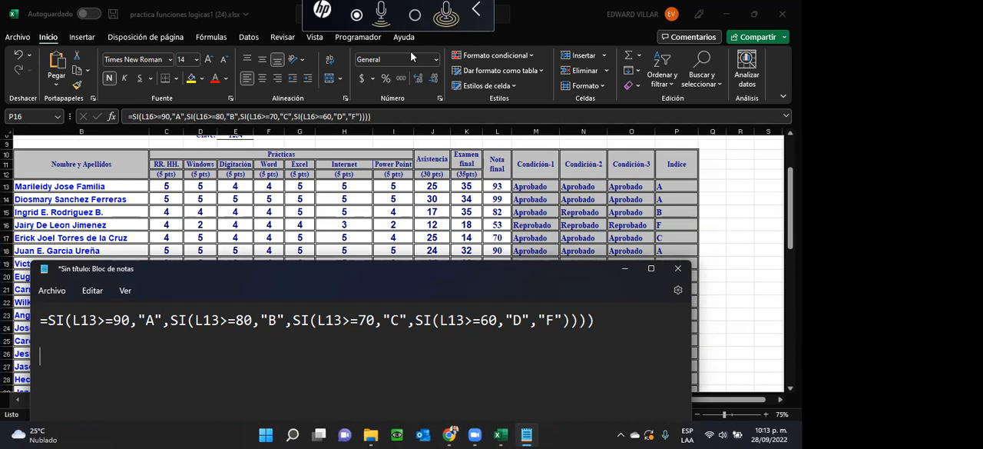
{"action": "key", "text": "Print"}
{"action": "left_click_drag", "start_coordinate": [24, 257], "coordinate": [644, 421]}
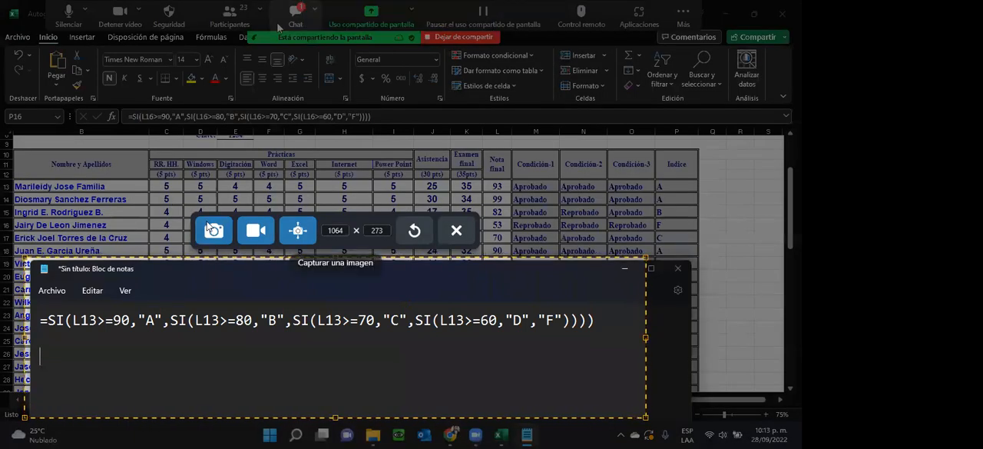
{"action": "left_click", "coordinate": [213, 229]}
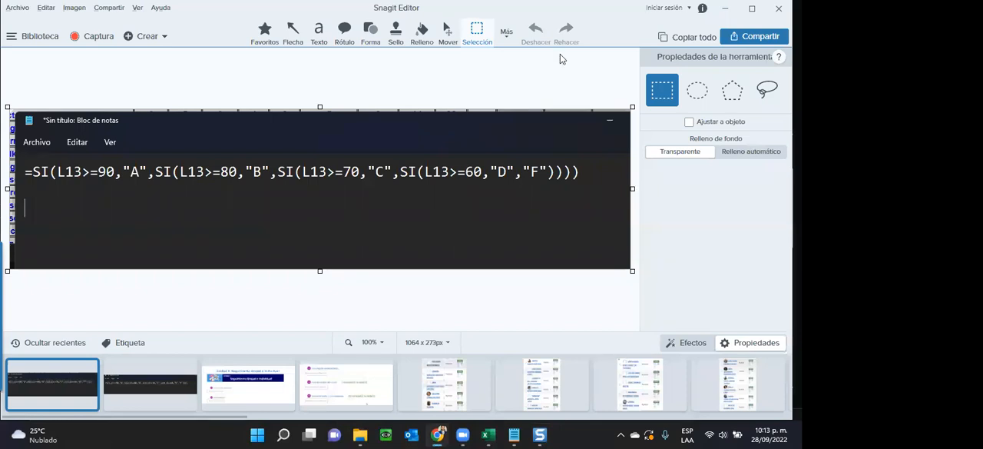
{"action": "left_click", "coordinate": [726, 12]}
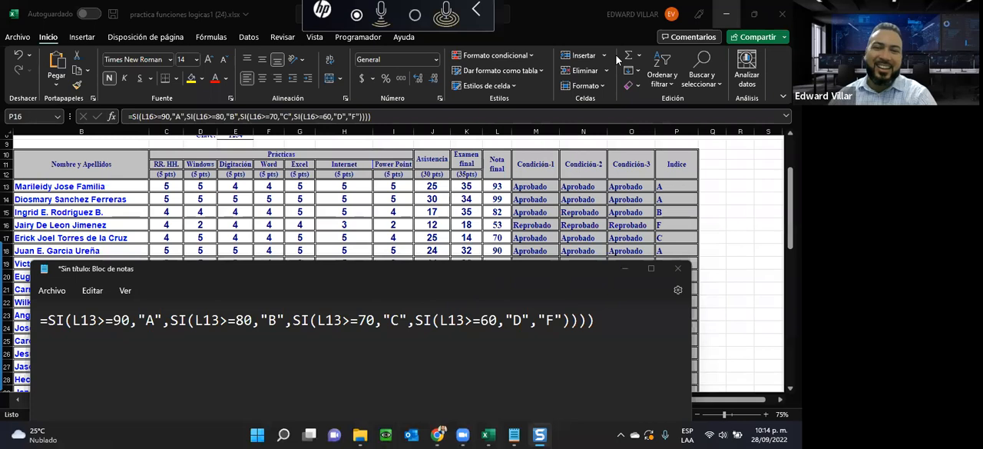
{"action": "left_click", "coordinate": [624, 269]}
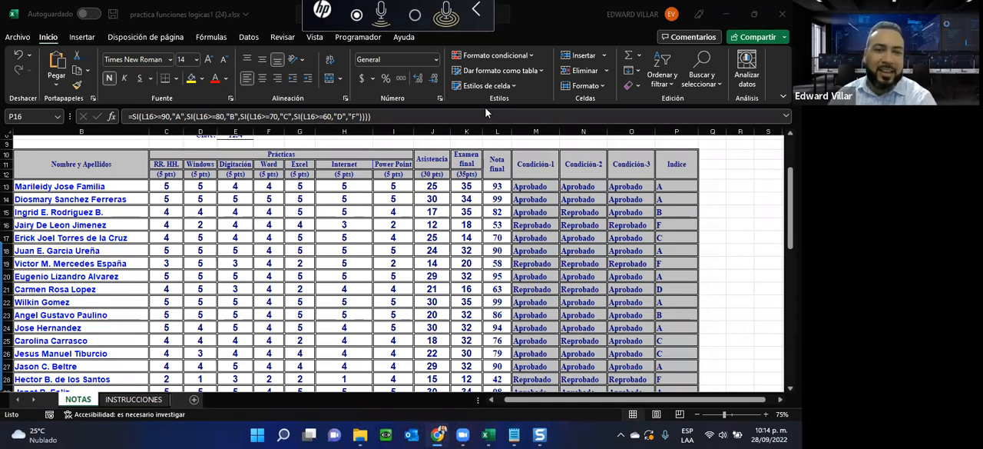
Step: Return to the grades workbook and review the formulas in the Indice, Condición-3 and Condición-2 columns
{"action": "left_click", "coordinate": [732, 9]}
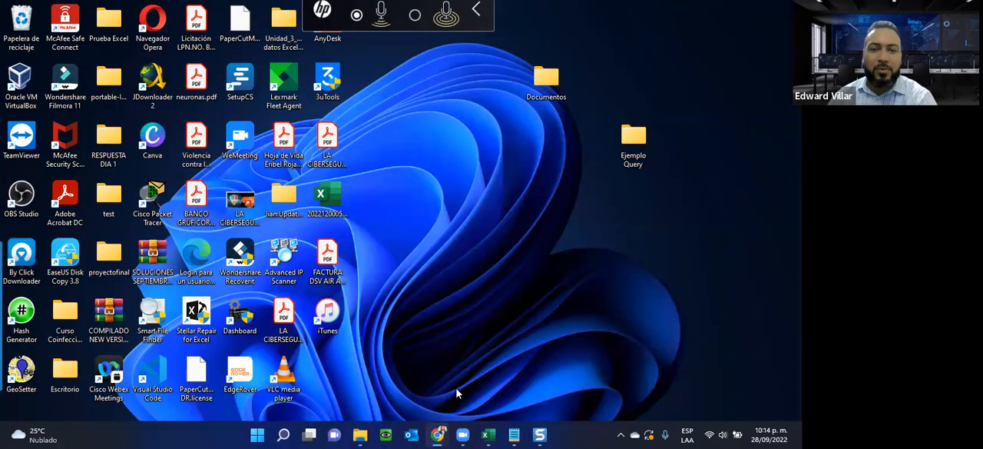
{"action": "left_click", "coordinate": [487, 435]}
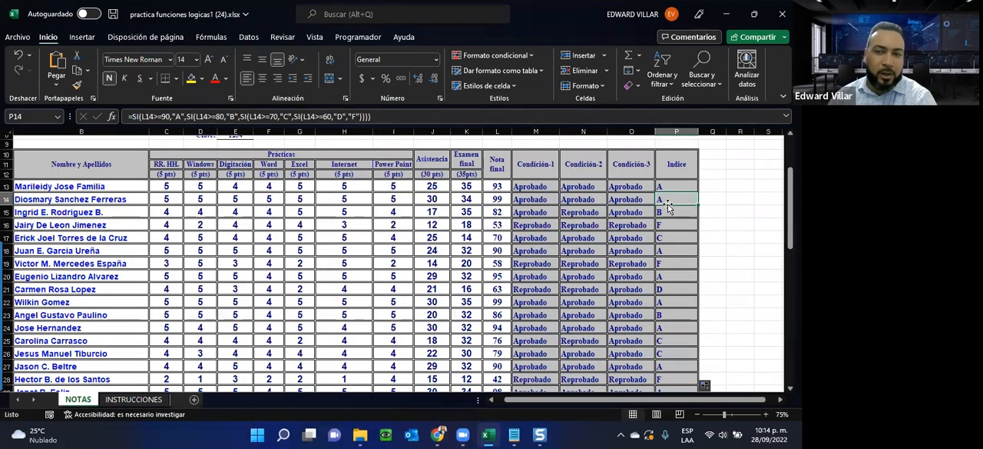
{"action": "left_click", "coordinate": [670, 212]}
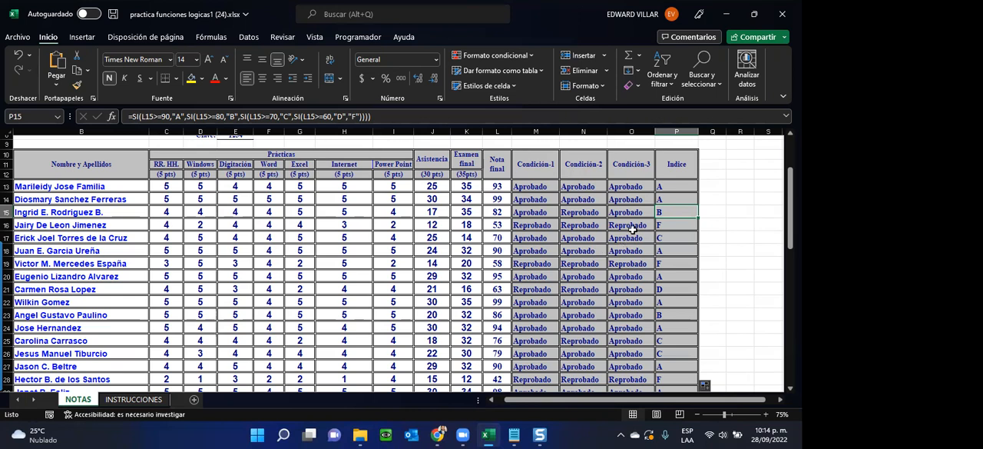
{"action": "left_click", "coordinate": [658, 237]}
{"action": "left_click", "coordinate": [667, 186]}
{"action": "left_click", "coordinate": [608, 189]}
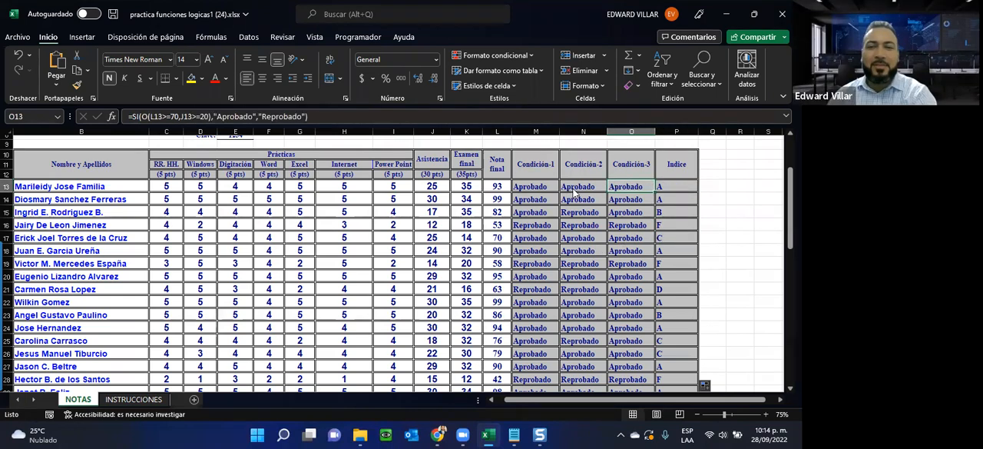
{"action": "double_click", "coordinate": [570, 189]}
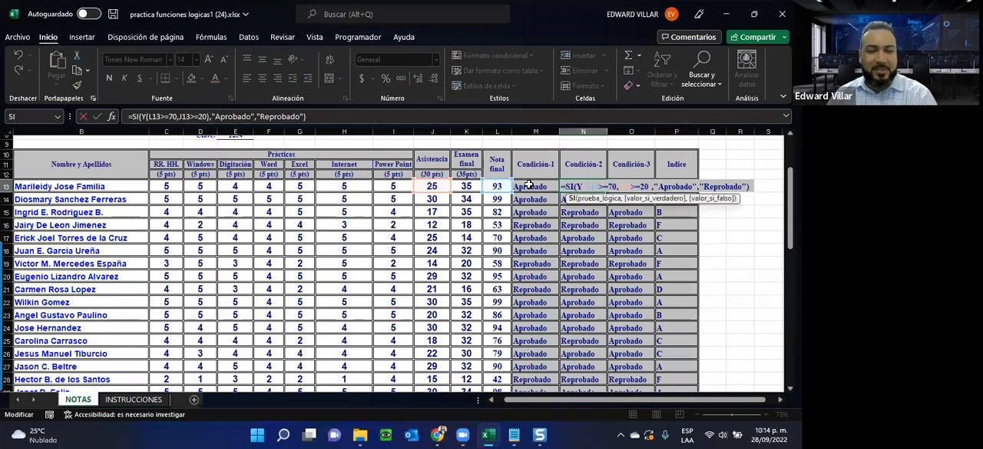
{"action": "key", "text": "Escape"}
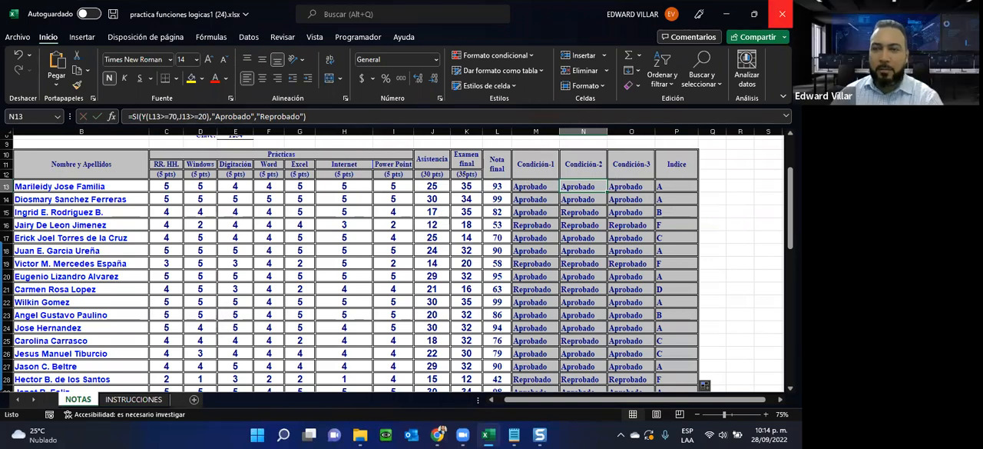
Step: Close the practica funciones logicas1 workbook without saving and switch to the Excel course page in Chrome
{"action": "left_click", "coordinate": [782, 13]}
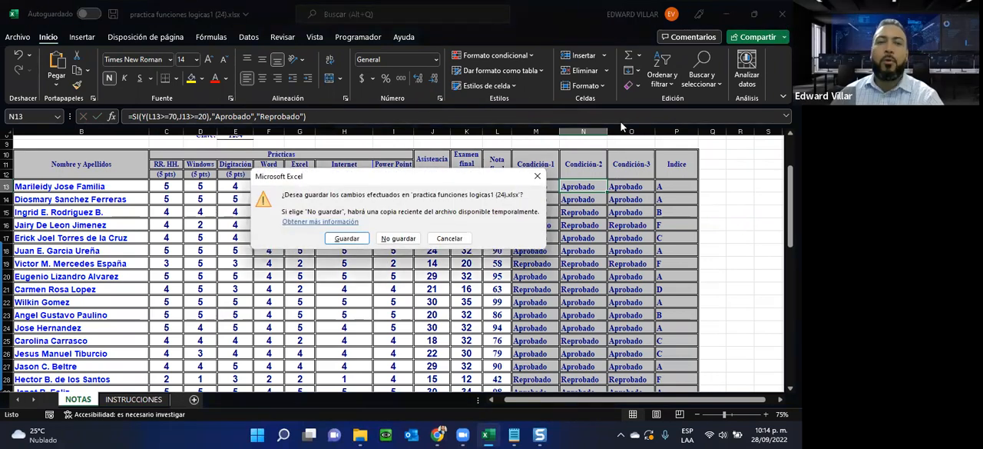
{"action": "left_click", "coordinate": [388, 239]}
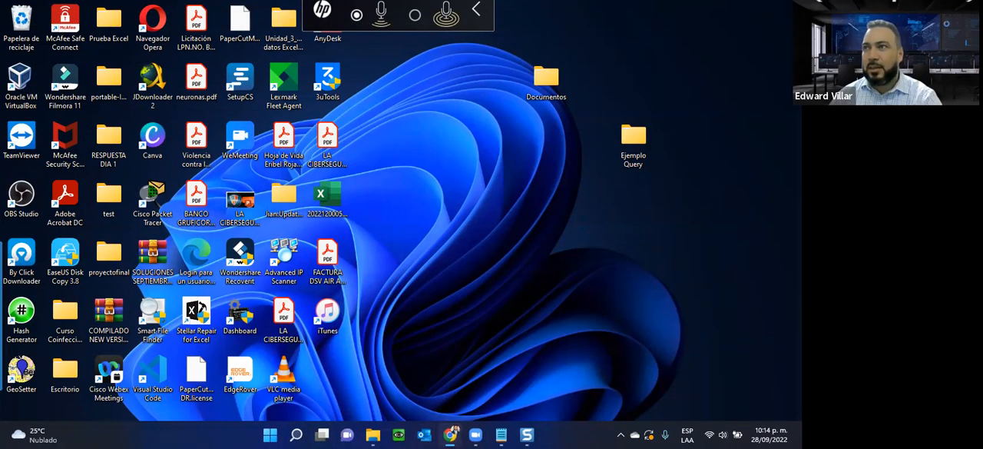
{"action": "left_click_drag", "start_coordinate": [799, 9], "coordinate": [661, 3]}
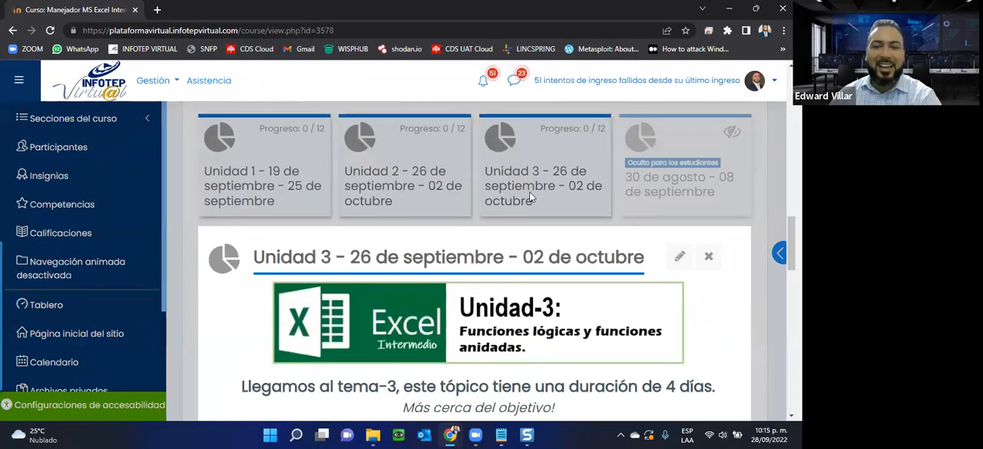
Step: Download Asignación2 - unidad-3 from the Unidad 3 section, open the workbook in Excel and enable editing
{"action": "scroll", "coordinate": [530, 192], "scroll_direction": "down", "scroll_amount": 4}
{"action": "scroll", "coordinate": [244, 281], "scroll_direction": "down", "scroll_amount": 2}
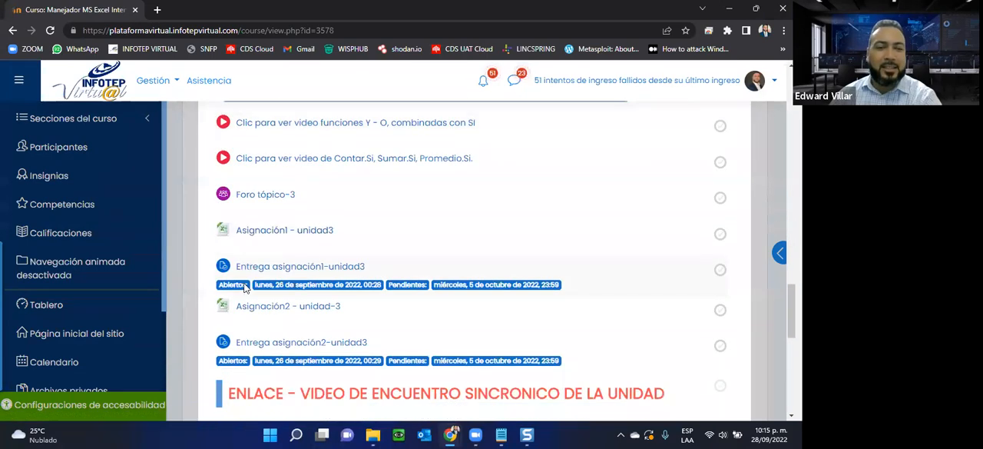
{"action": "left_click", "coordinate": [267, 241]}
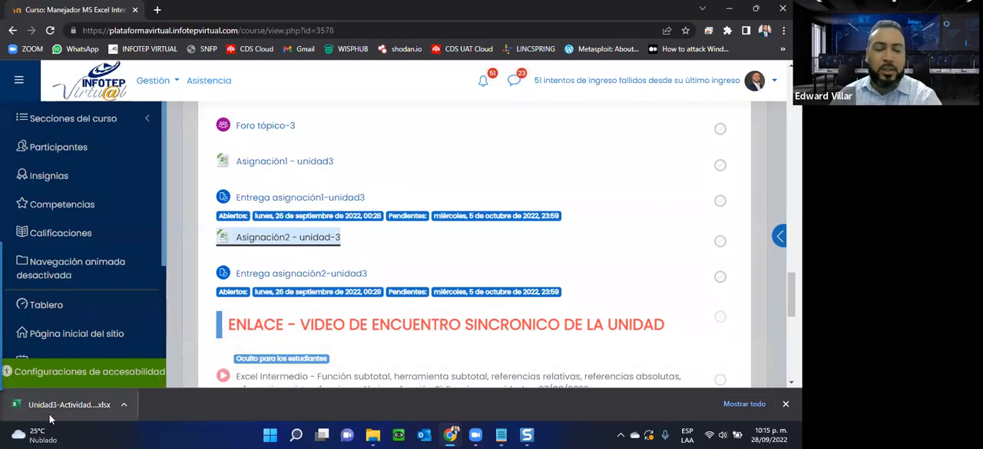
{"action": "left_click", "coordinate": [49, 409]}
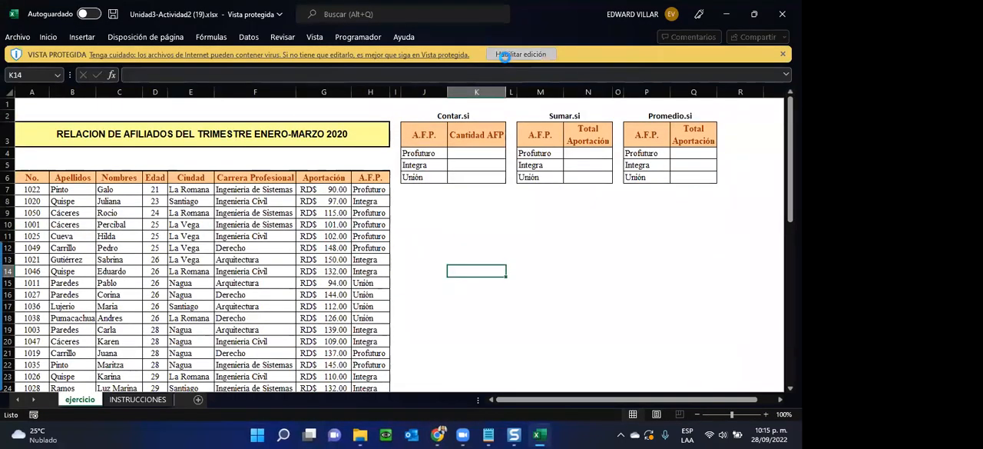
{"action": "left_click", "coordinate": [503, 55]}
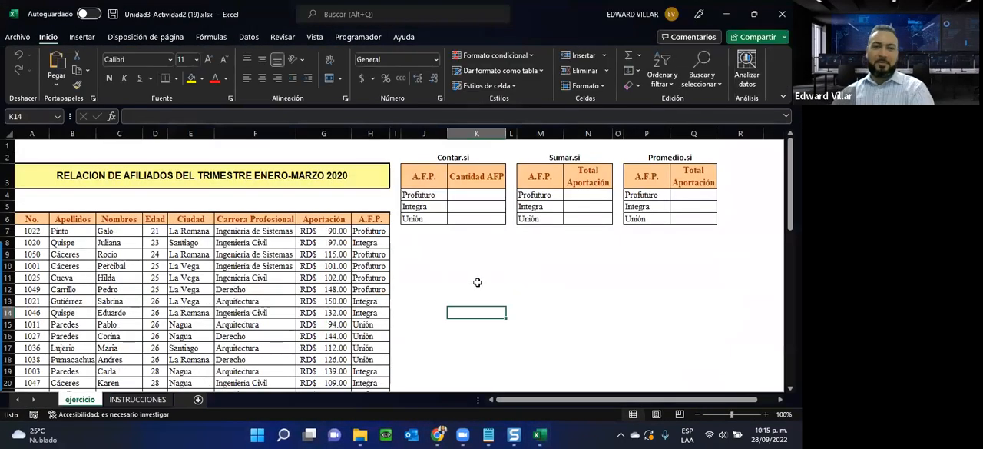
Step: Examine the affiliate list and the Contar.si, Sumar.si and Promedio.si summary tables on the ejercicio sheet
{"action": "left_click", "coordinate": [477, 280]}
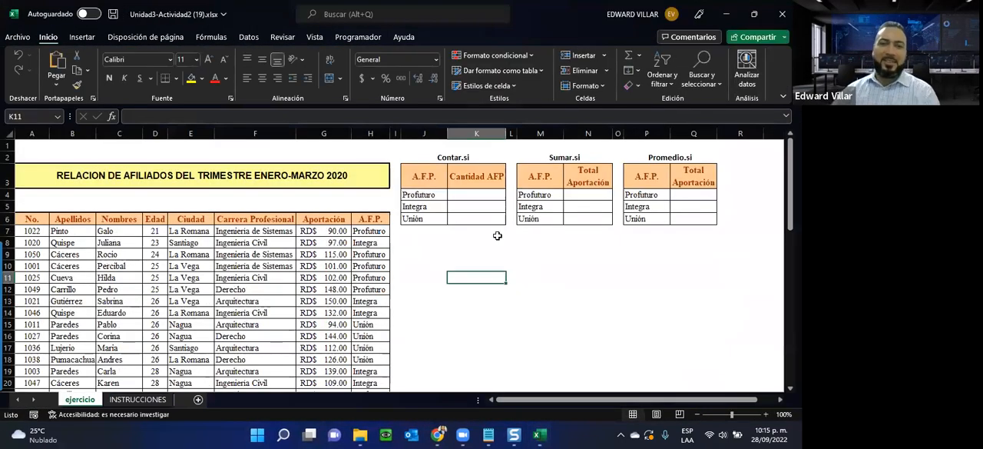
{"action": "left_click", "coordinate": [500, 242]}
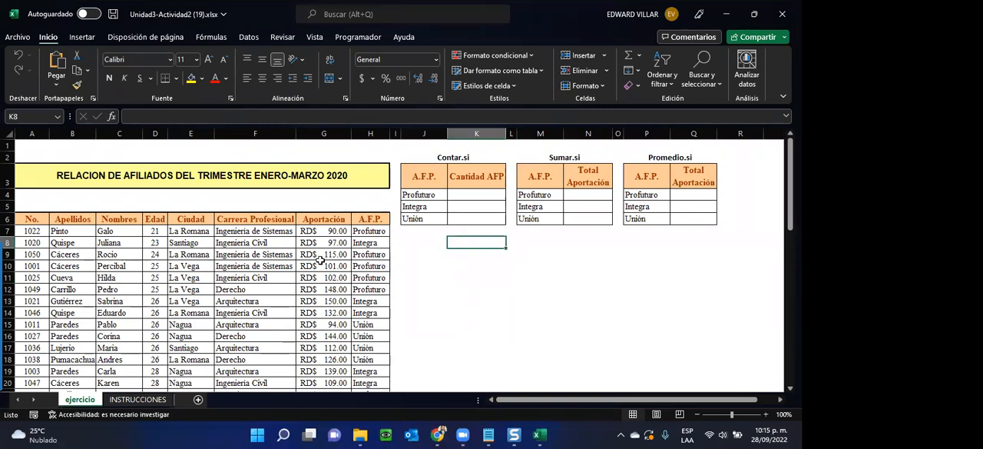
{"action": "scroll", "coordinate": [318, 261], "scroll_direction": "down", "scroll_amount": 1}
{"action": "scroll", "coordinate": [319, 261], "scroll_direction": "up", "scroll_amount": 1}
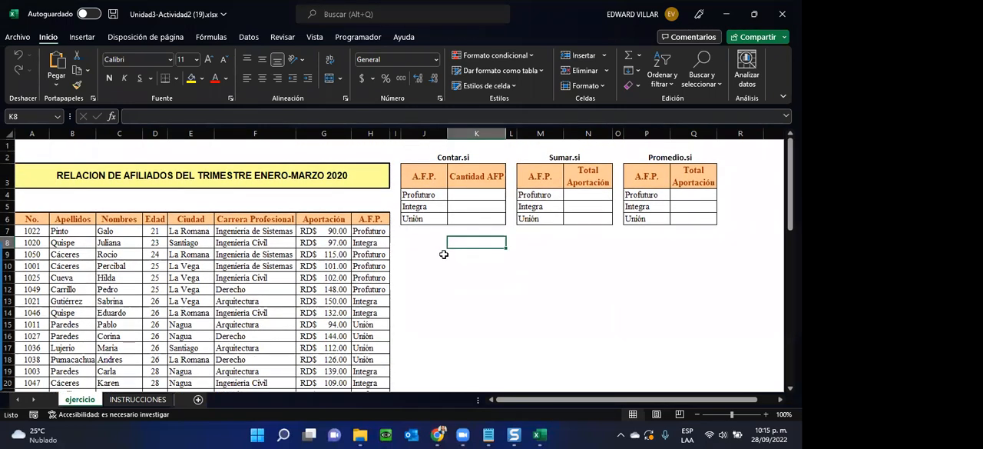
{"action": "left_click", "coordinate": [457, 194]}
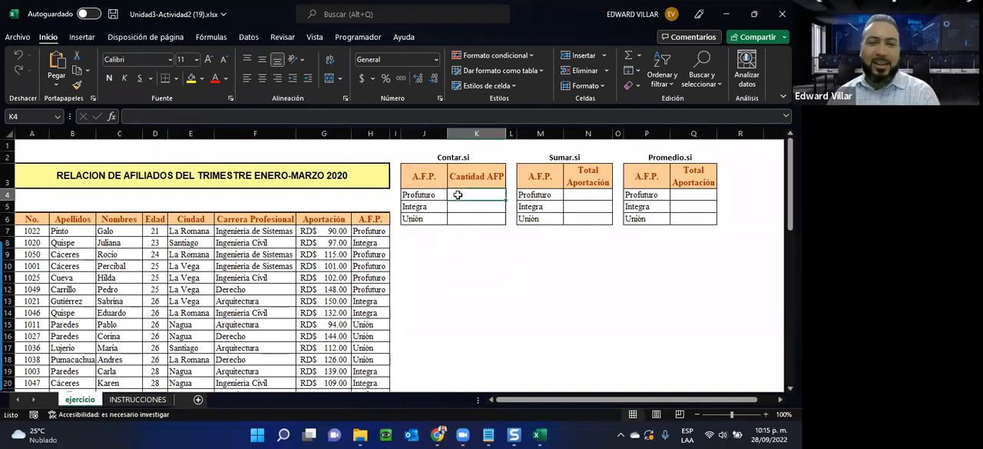
{"action": "left_click", "coordinate": [355, 232]}
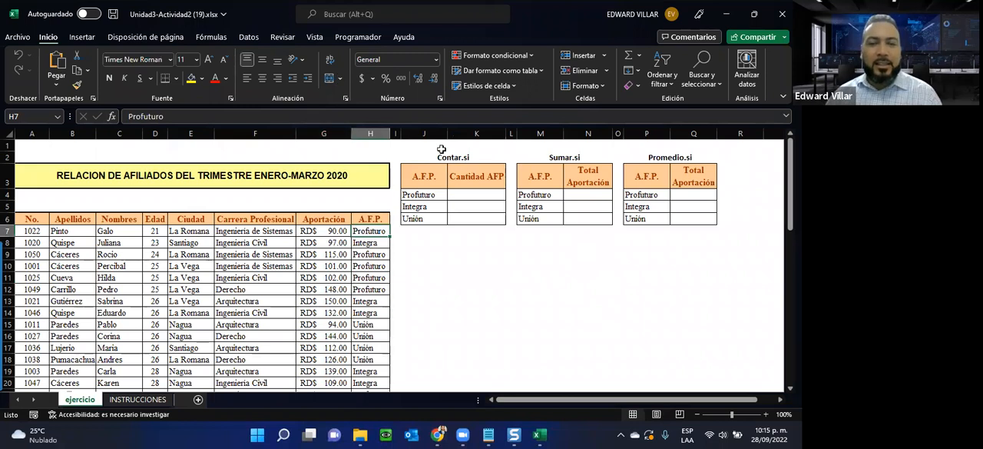
{"action": "left_click", "coordinate": [447, 157]}
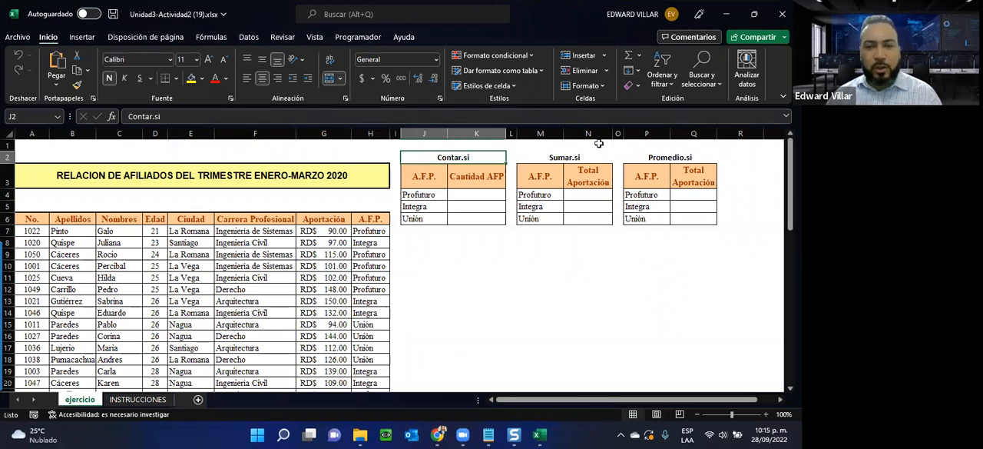
{"action": "left_click", "coordinate": [557, 159]}
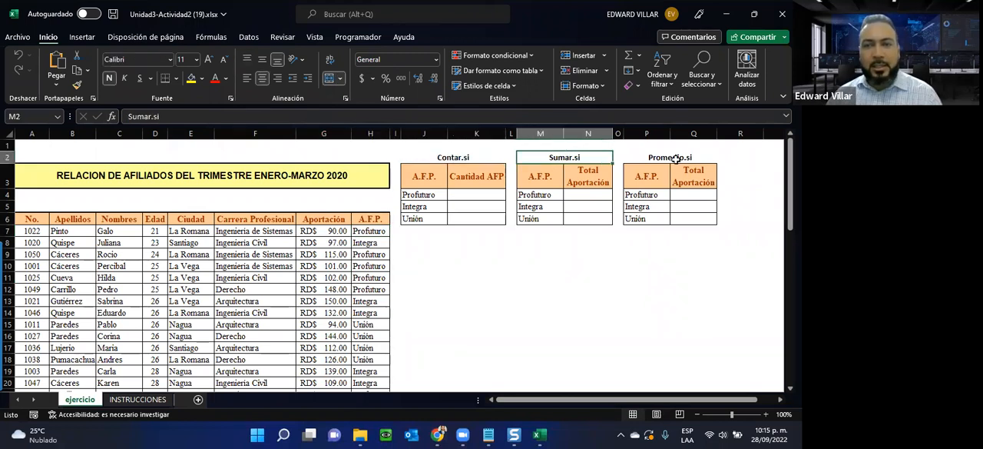
{"action": "left_click", "coordinate": [675, 159]}
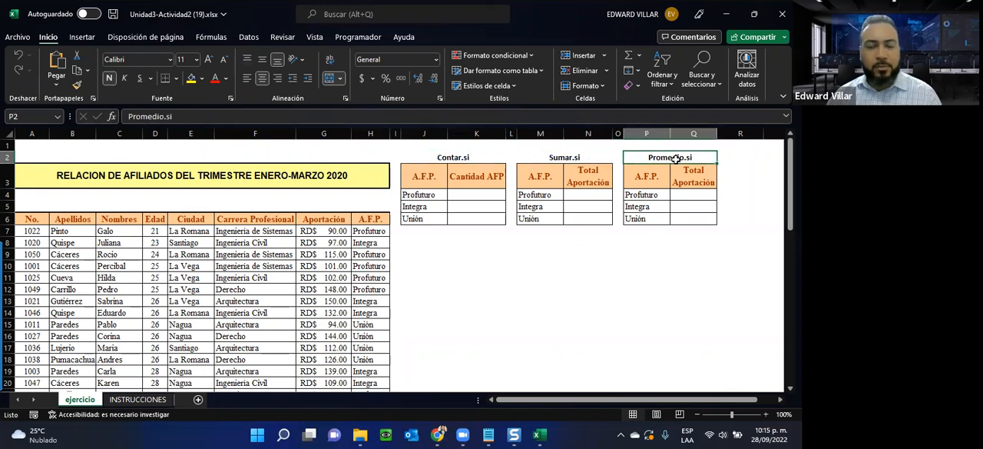
Step: Compare the A.F.P. entries in column H with the Profuturo and Unión criteria in the Contar.si table
{"action": "left_click", "coordinate": [459, 192]}
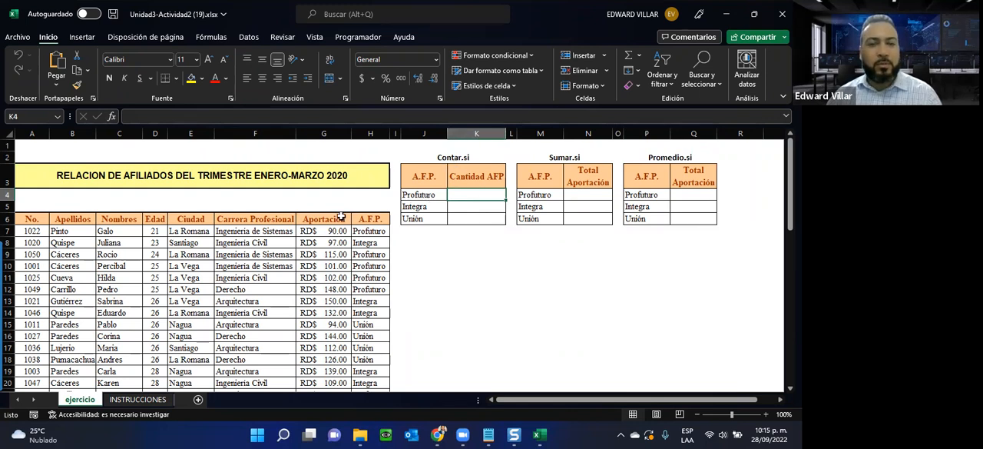
{"action": "left_click_drag", "start_coordinate": [369, 230], "coordinate": [370, 289]}
{"action": "left_click_drag", "start_coordinate": [374, 369], "coordinate": [372, 362]}
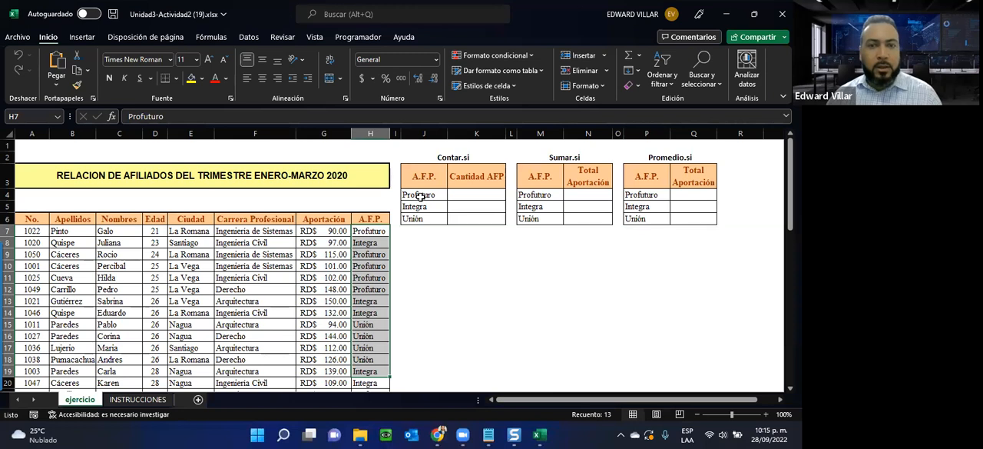
{"action": "left_click", "coordinate": [466, 197]}
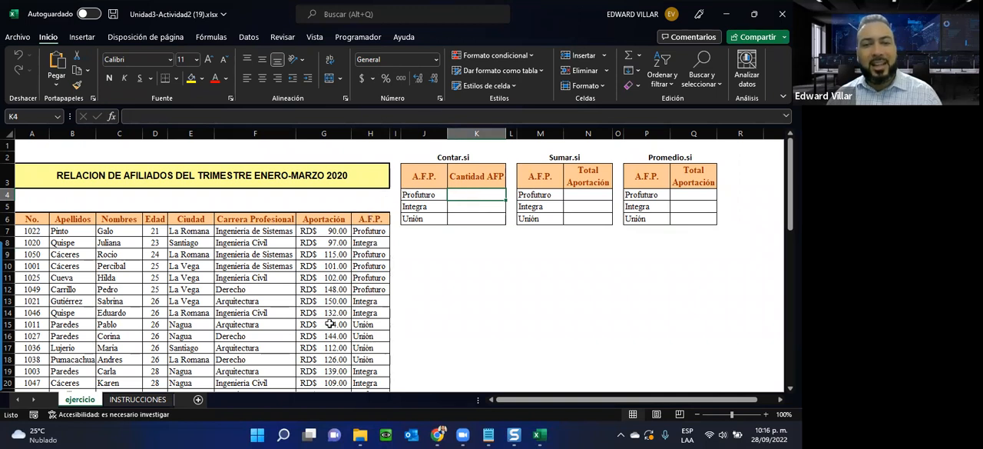
{"action": "left_click", "coordinate": [422, 197]}
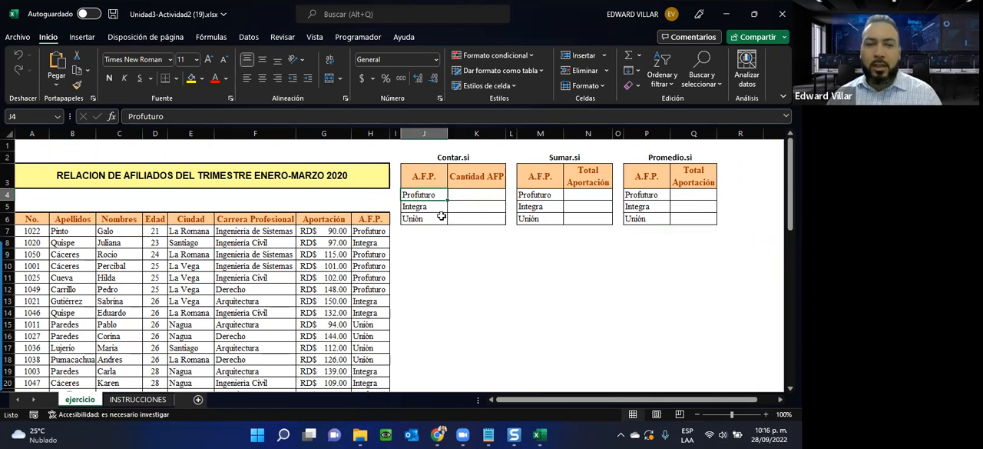
{"action": "left_click", "coordinate": [363, 325]}
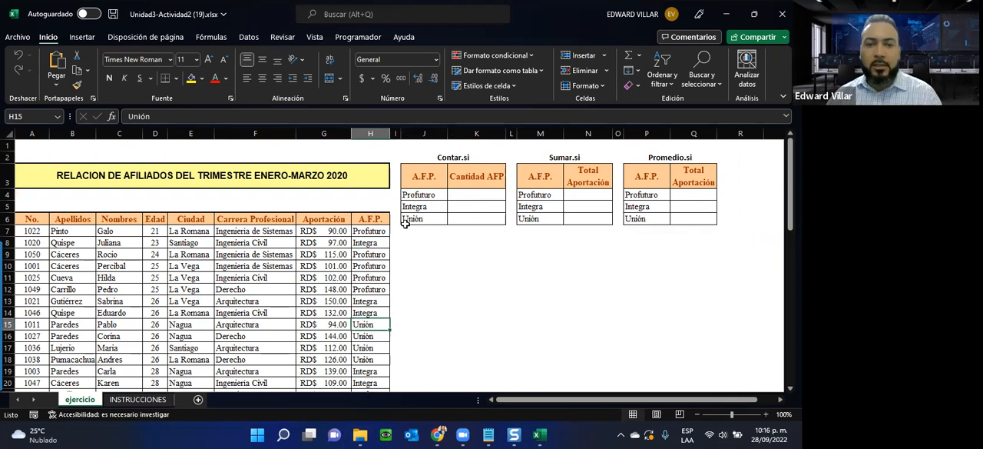
{"action": "left_click", "coordinate": [362, 338]}
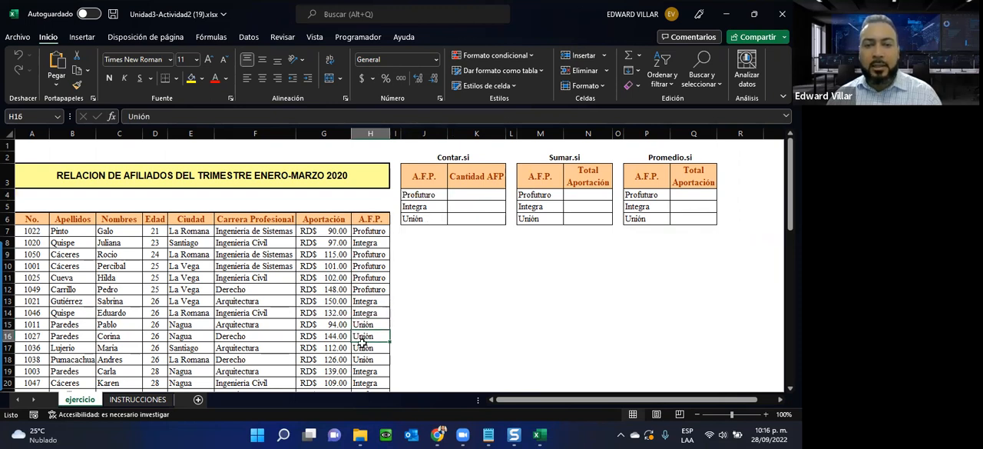
{"action": "left_click", "coordinate": [361, 349]}
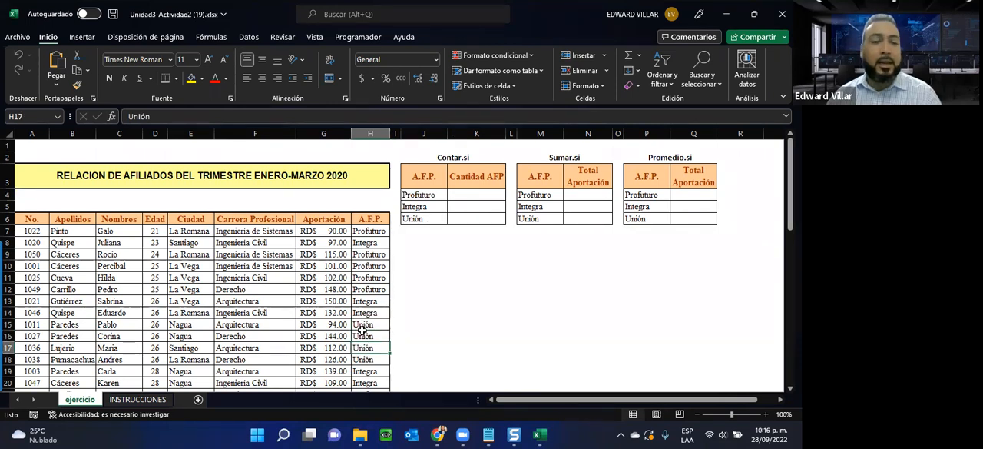
{"action": "left_click", "coordinate": [408, 218]}
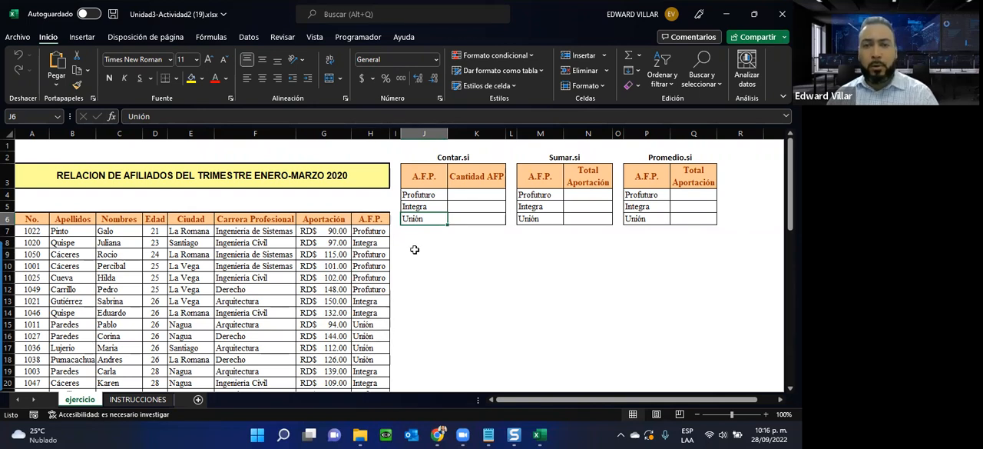
{"action": "left_click", "coordinate": [472, 192]}
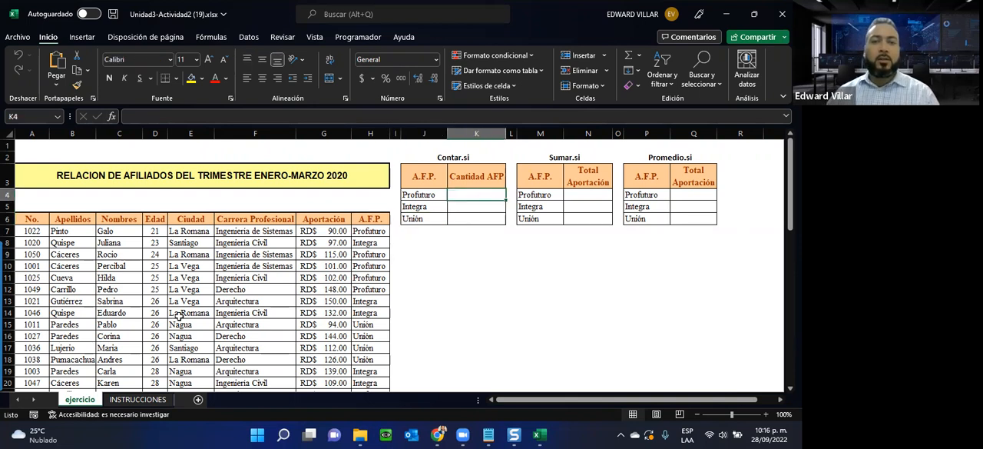
{"action": "left_click", "coordinate": [112, 116]}
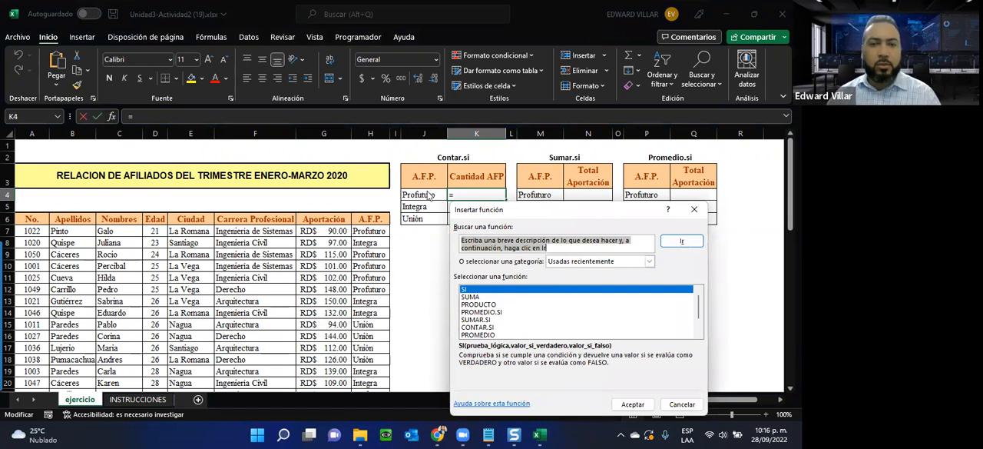
{"action": "left_click", "coordinate": [477, 328]}
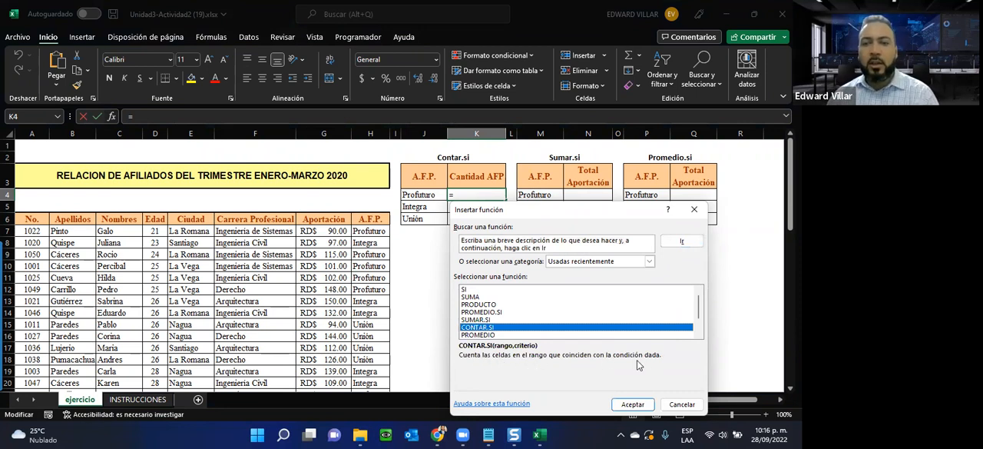
{"action": "left_click", "coordinate": [634, 404]}
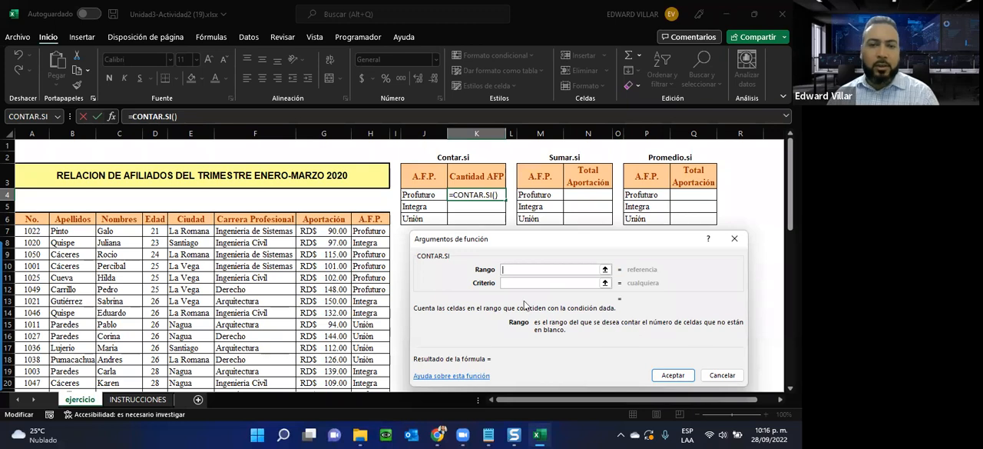
{"action": "left_click_drag", "start_coordinate": [359, 233], "coordinate": [361, 368]}
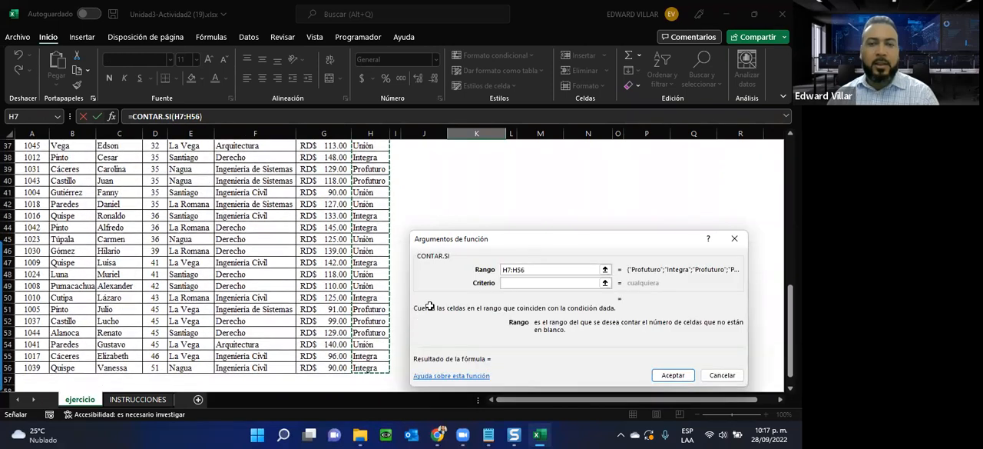
{"action": "scroll", "coordinate": [459, 154], "scroll_direction": "up", "scroll_amount": 11}
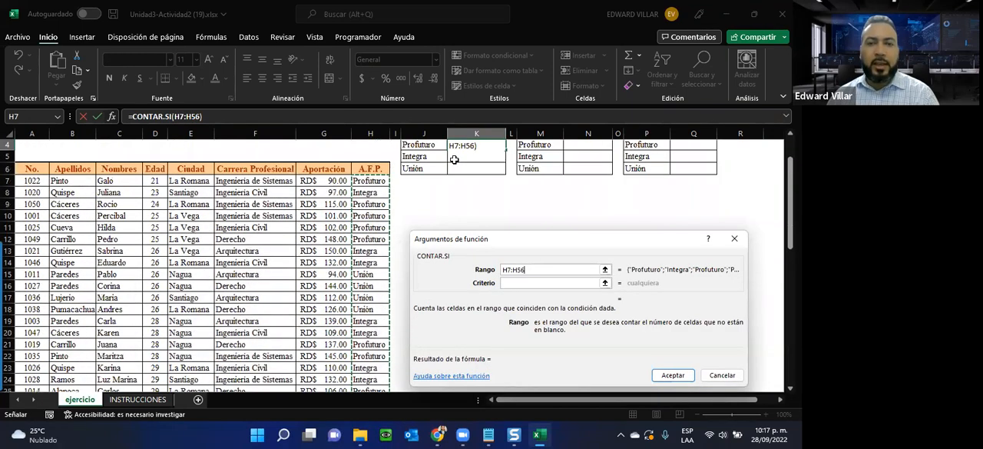
{"action": "scroll", "coordinate": [454, 160], "scroll_direction": "up", "scroll_amount": 1}
{"action": "left_click", "coordinate": [520, 284]}
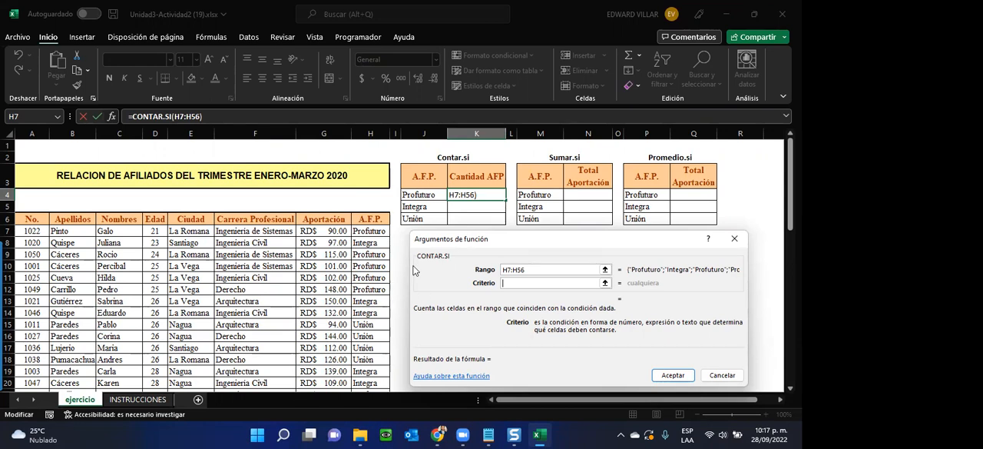
{"action": "type", "text": "COUNTIF"}
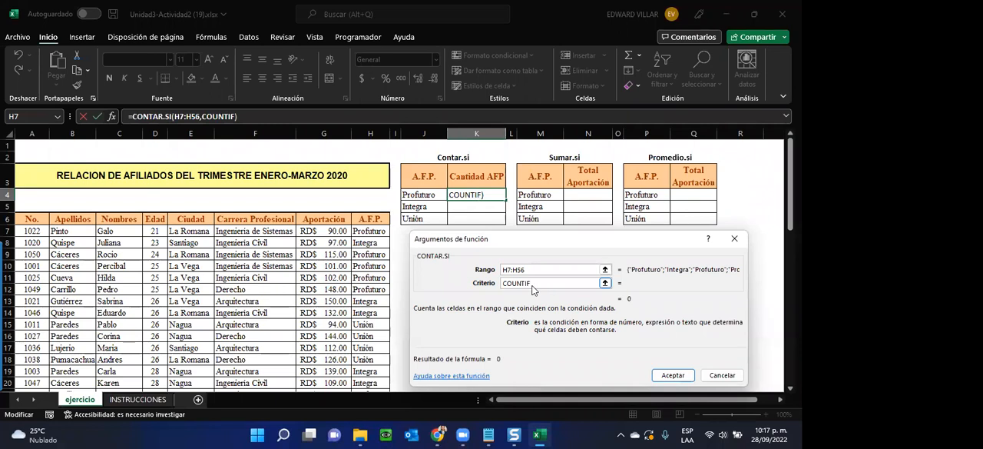
{"action": "double_click", "coordinate": [504, 285]}
{"action": "key", "text": "BackSpace"}
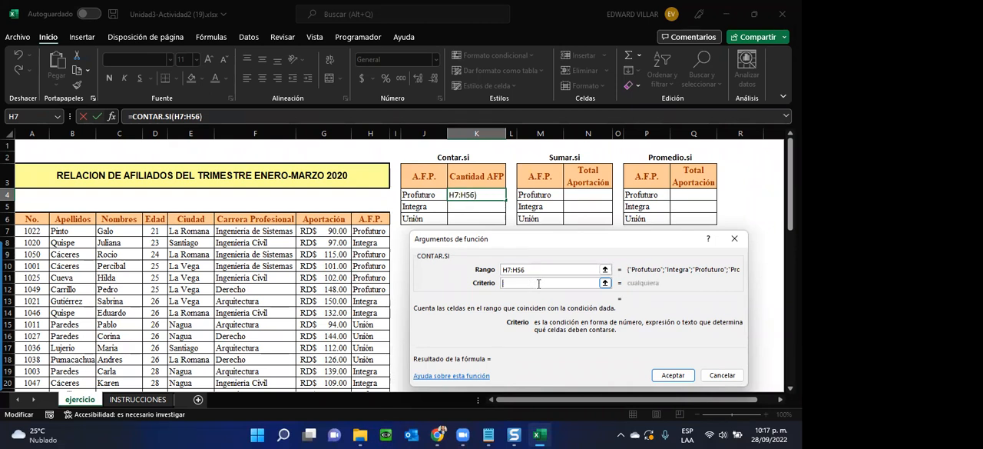
{"action": "left_click", "coordinate": [722, 375]}
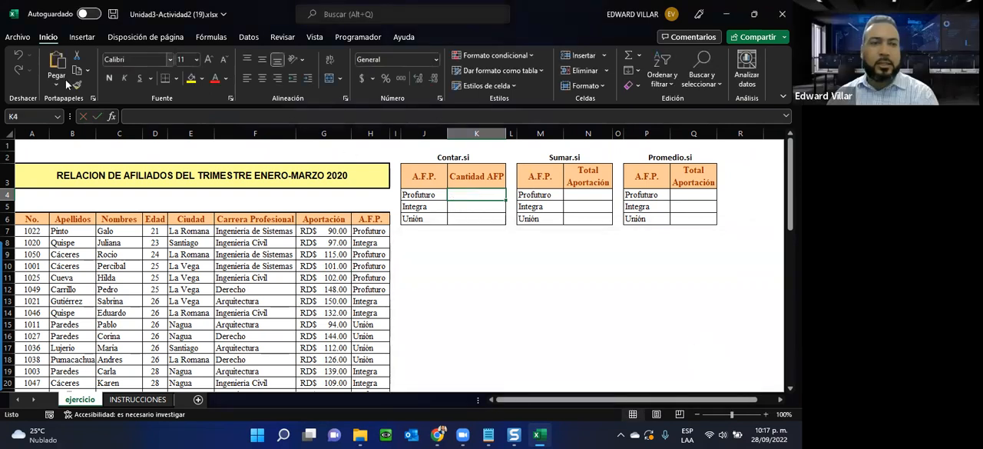
{"action": "left_click", "coordinate": [111, 116]}
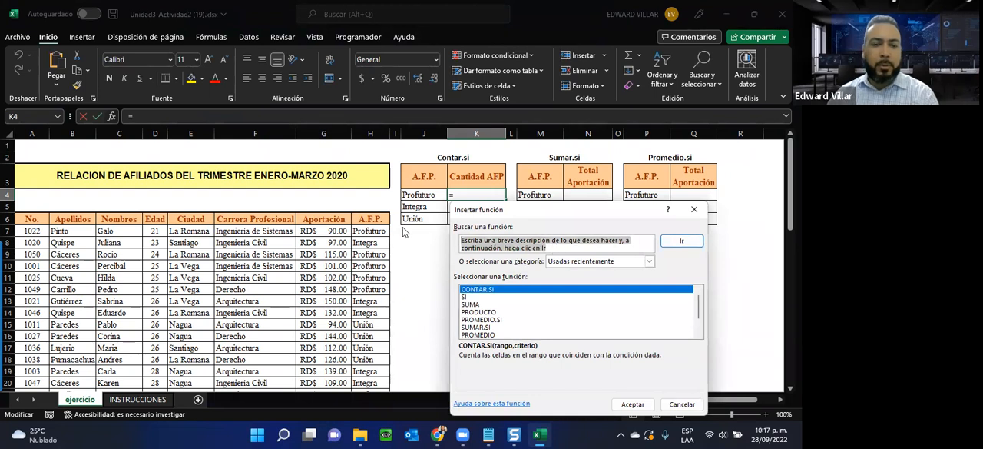
{"action": "type", "text": "COUNT"}
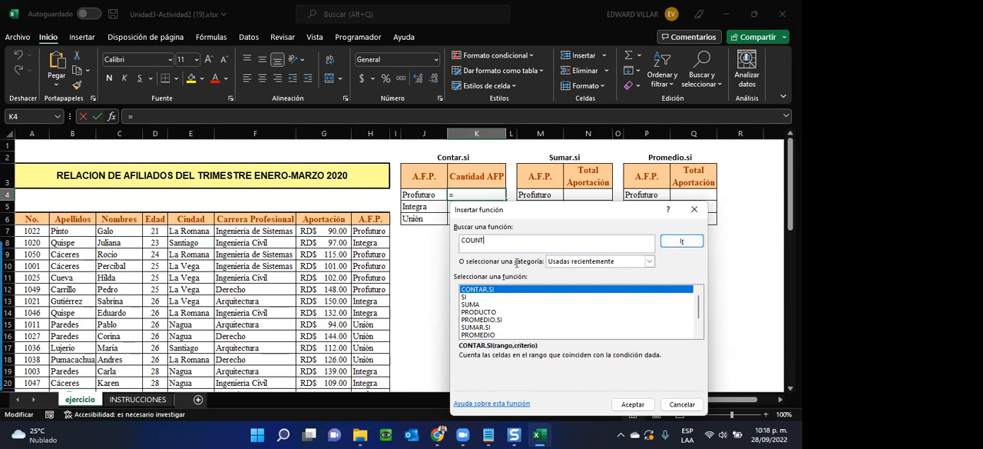
{"action": "left_click", "coordinate": [681, 405]}
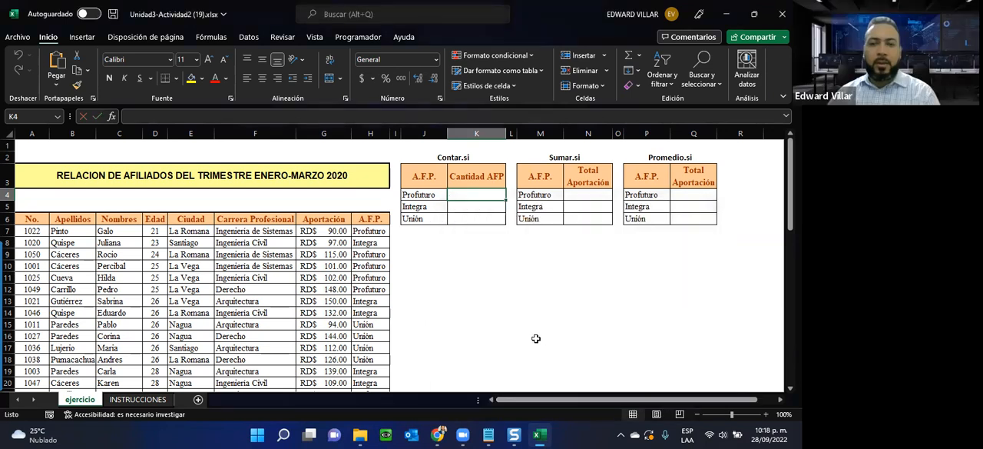
Step: Review the required calculations and the notes on English function names on the INSTRUCCIONES sheet, and return to ejercicio
{"action": "left_click", "coordinate": [132, 400]}
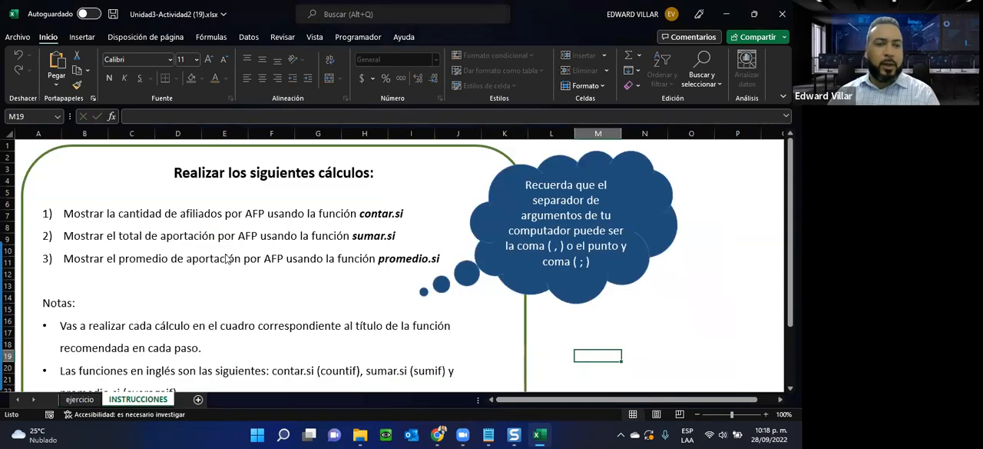
{"action": "scroll", "coordinate": [227, 259], "scroll_direction": "down", "scroll_amount": 3}
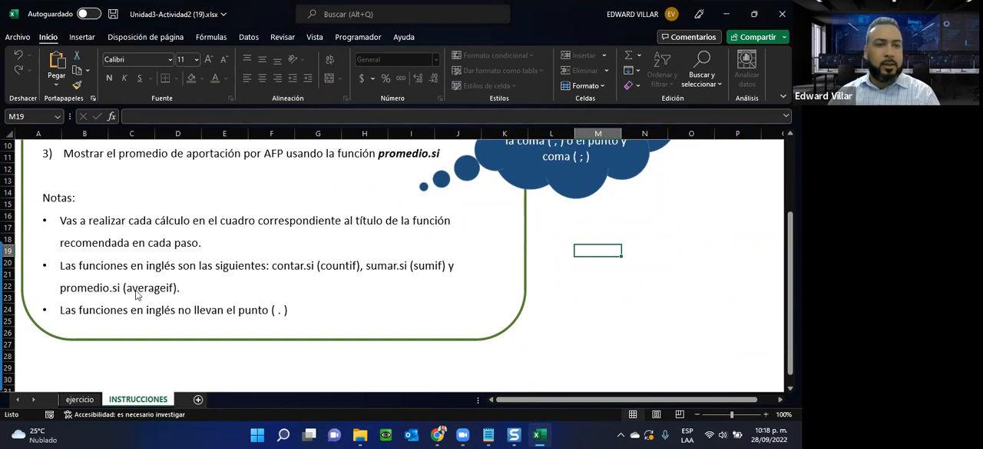
{"action": "left_click", "coordinate": [80, 400]}
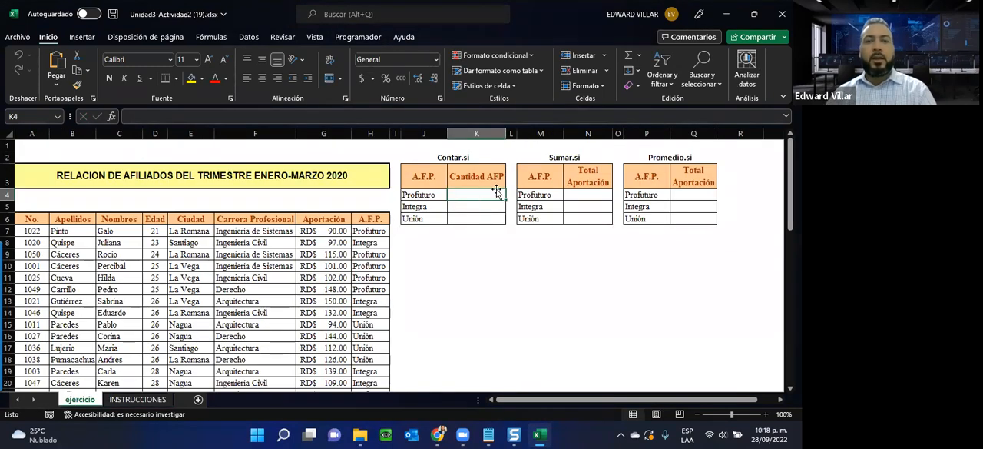
Step: Count the Profuturo affiliates in K4 with CONTAR.SI, using range H7:H56 and criterion J4
{"action": "left_click", "coordinate": [112, 117]}
{"action": "double_click", "coordinate": [483, 290]}
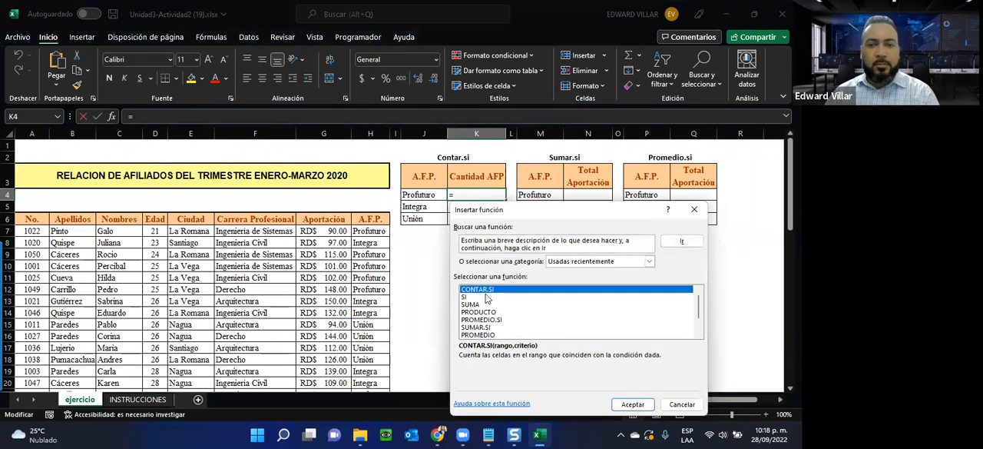
{"action": "left_click_drag", "start_coordinate": [359, 231], "coordinate": [370, 369]}
{"action": "left_click_drag", "start_coordinate": [396, 343], "coordinate": [396, 343]}
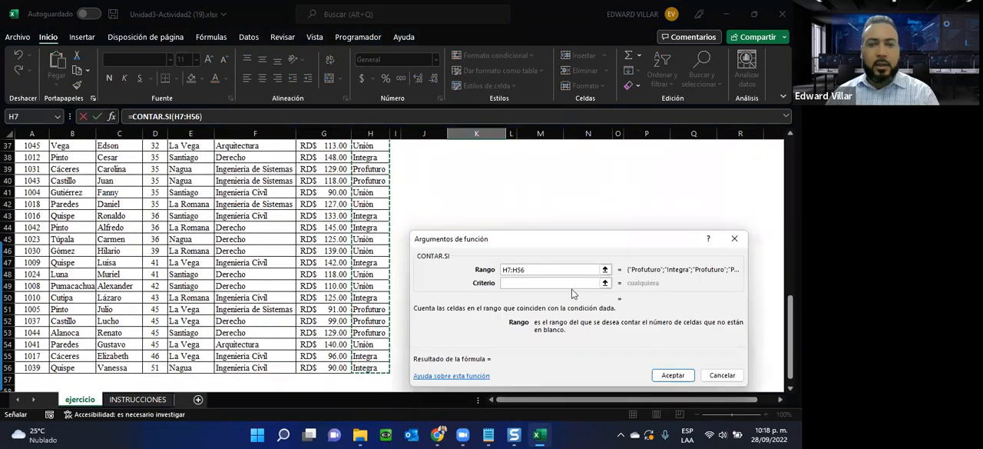
{"action": "left_click", "coordinate": [515, 282]}
{"action": "scroll", "coordinate": [408, 179], "scroll_direction": "up", "scroll_amount": 7}
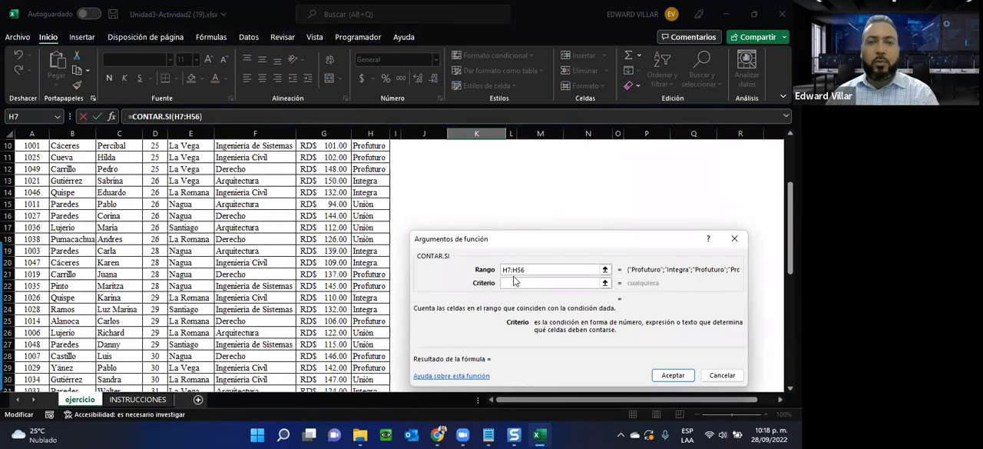
{"action": "left_click", "coordinate": [408, 179]}
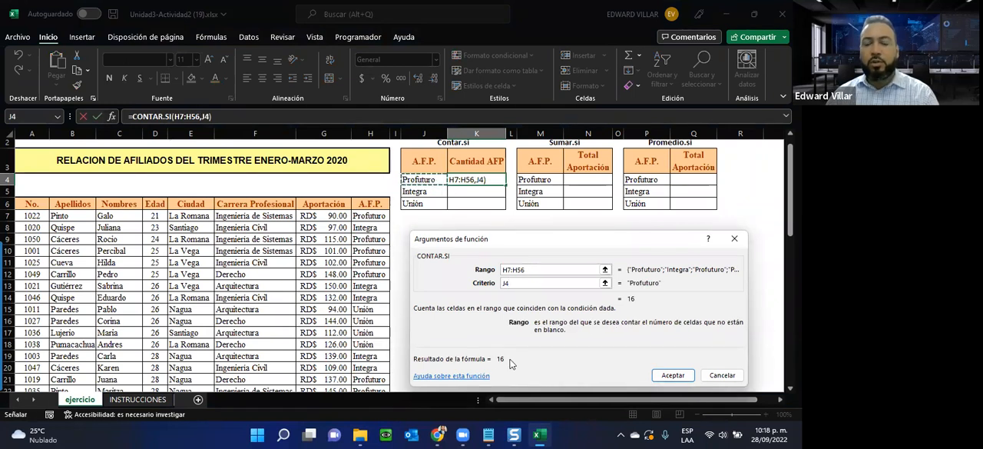
{"action": "left_click", "coordinate": [670, 376]}
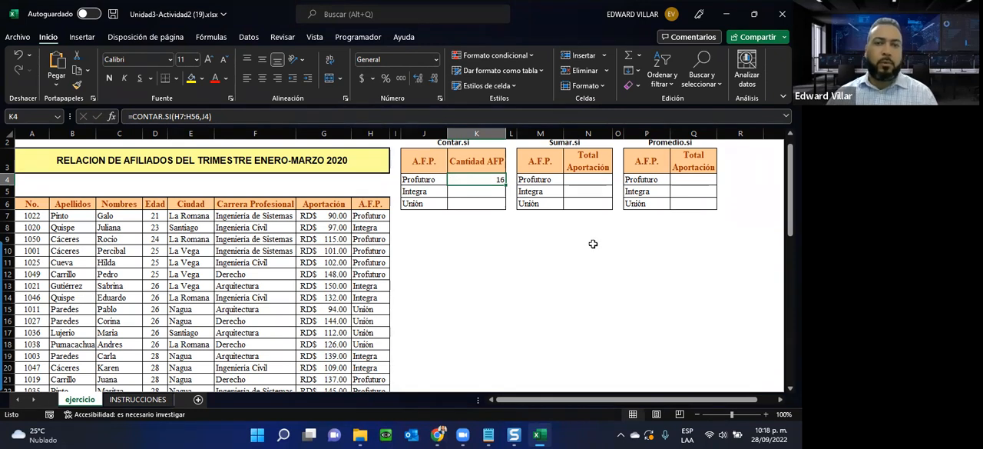
{"action": "left_click", "coordinate": [411, 191]}
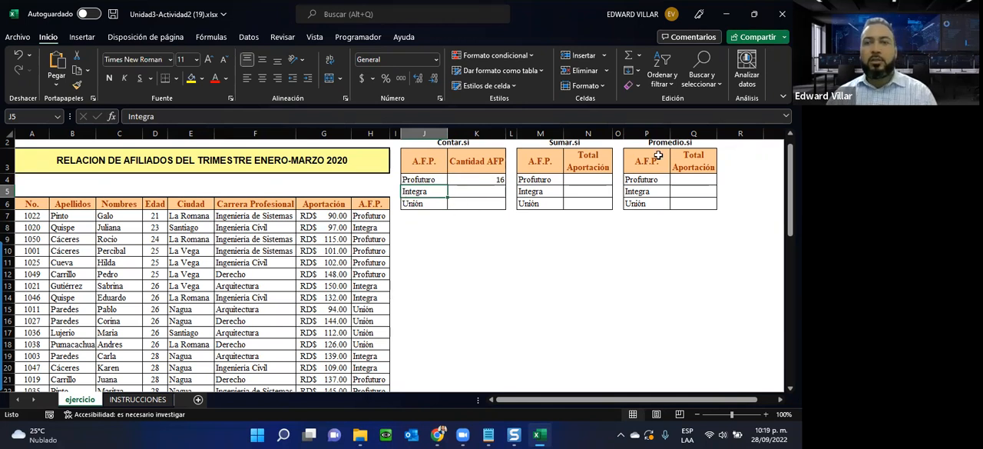
Step: Insert the SUMAR.SI function in N4 for Profuturo, with range H7:H56 and criterion M4
{"action": "left_click", "coordinate": [584, 182]}
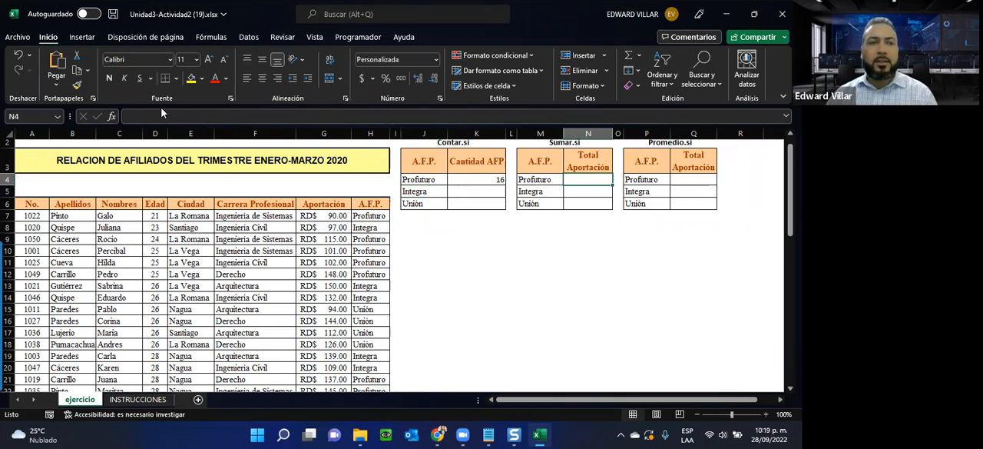
{"action": "left_click", "coordinate": [114, 116]}
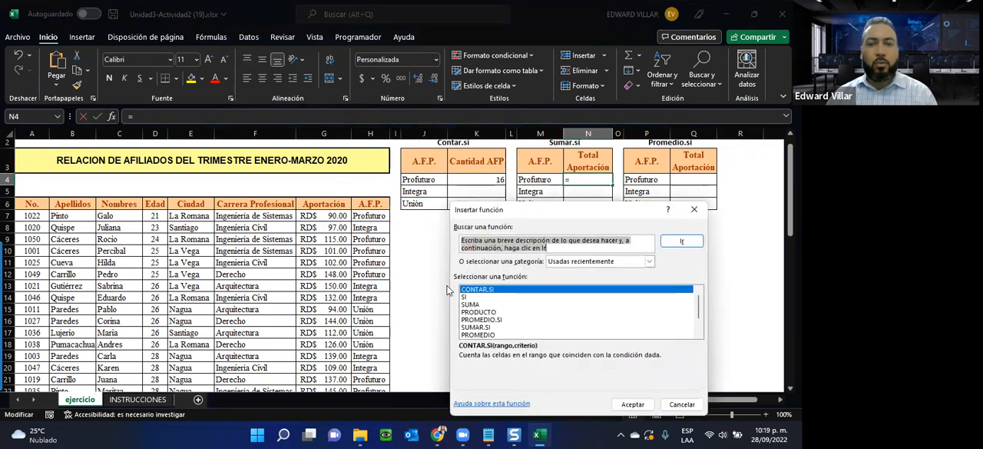
{"action": "left_click", "coordinate": [477, 328]}
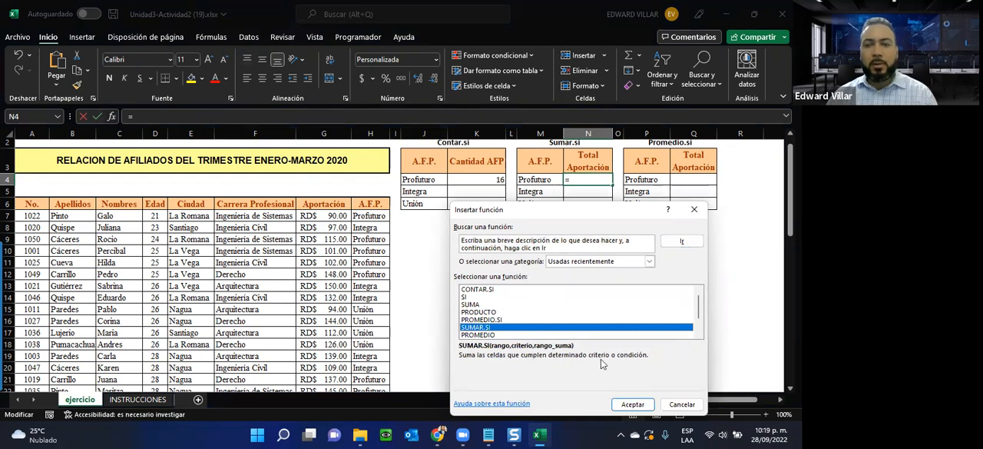
{"action": "left_click", "coordinate": [631, 403]}
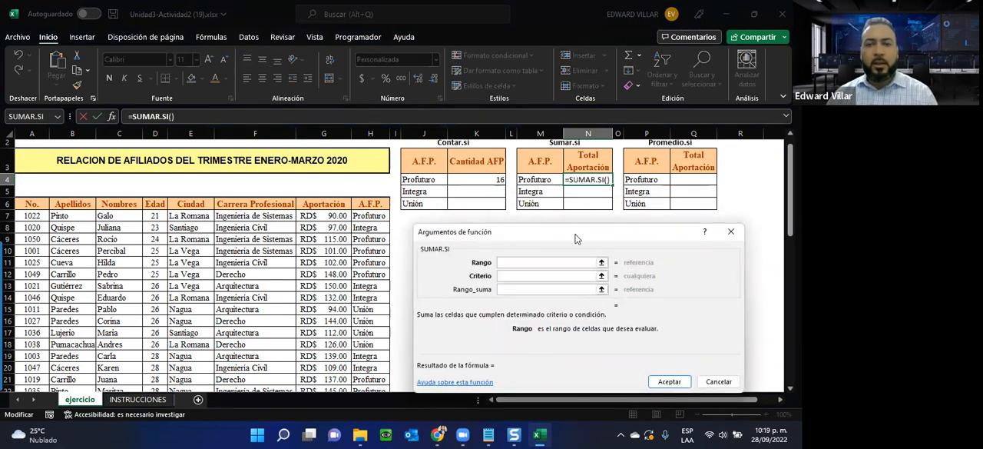
{"action": "left_click_drag", "start_coordinate": [581, 231], "coordinate": [595, 231]}
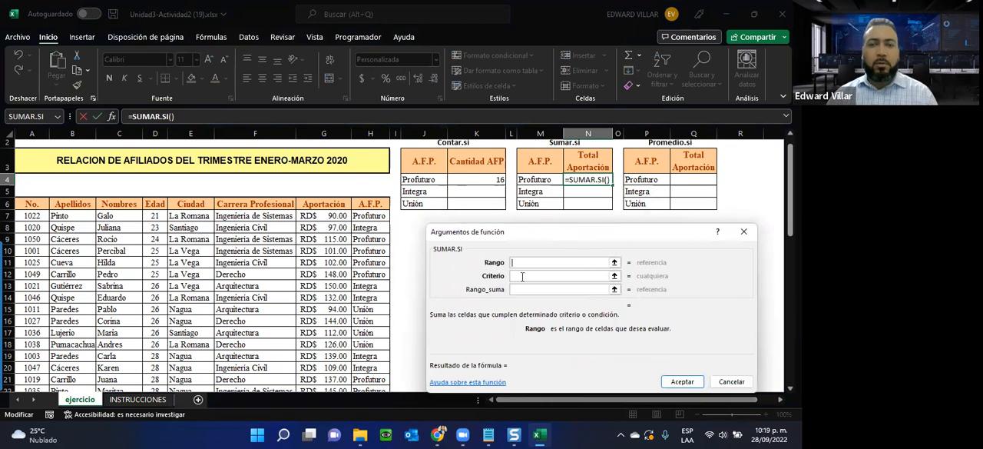
{"action": "left_click_drag", "start_coordinate": [361, 215], "coordinate": [382, 368]}
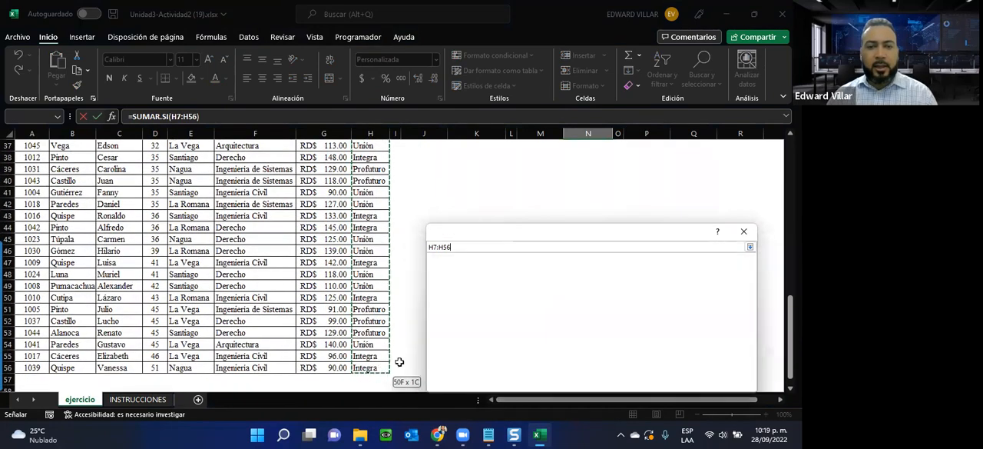
{"action": "scroll", "coordinate": [444, 173], "scroll_direction": "up", "scroll_amount": 8}
{"action": "scroll", "coordinate": [445, 174], "scroll_direction": "up", "scroll_amount": 4}
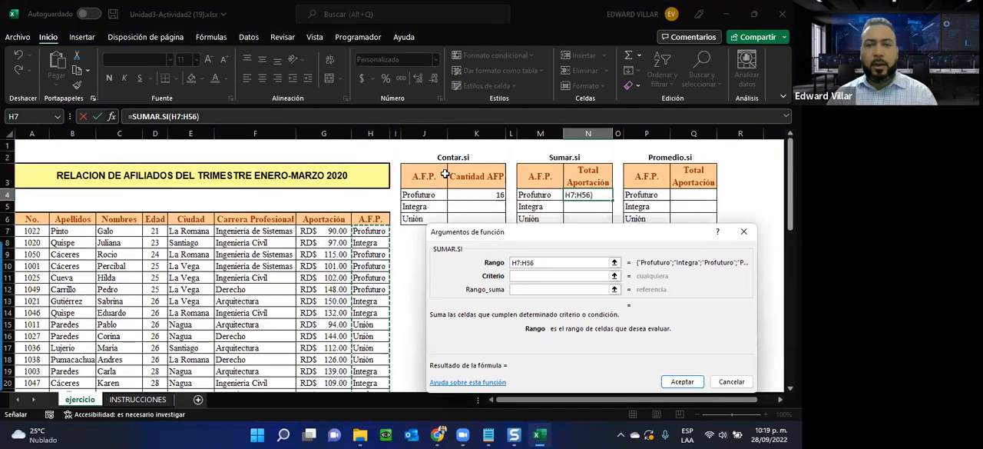
{"action": "left_click", "coordinate": [523, 276]}
{"action": "left_click", "coordinate": [540, 194]}
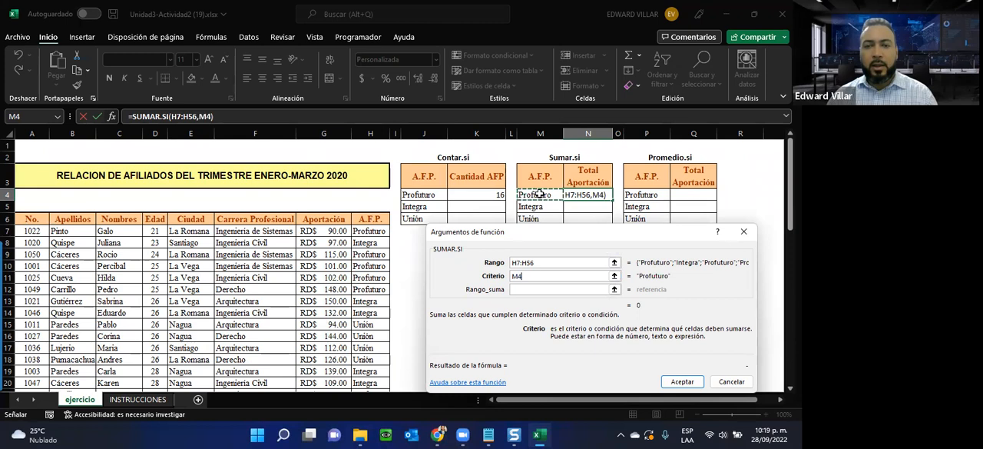
Step: Set the SUMAR.SI sum range to the Aportación values G7:G56 and accept the function
{"action": "left_click", "coordinate": [515, 289]}
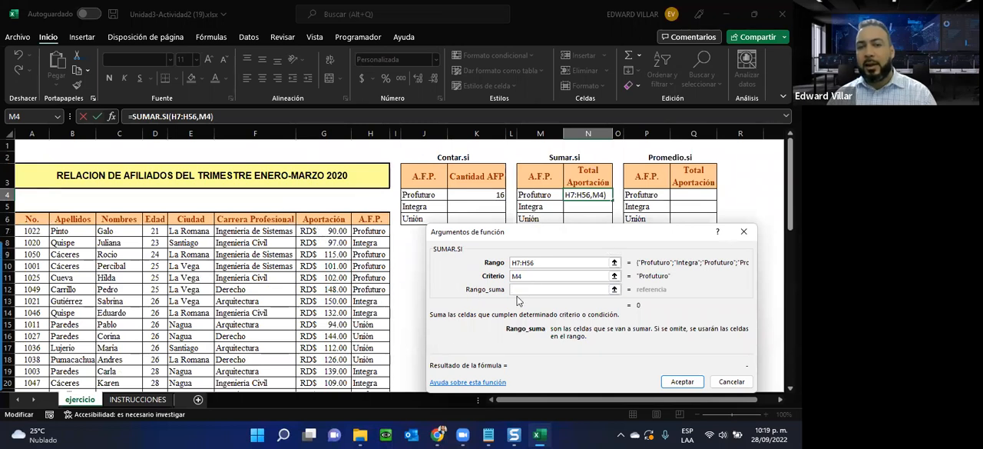
{"action": "left_click_drag", "start_coordinate": [314, 230], "coordinate": [349, 435]}
{"action": "mouse_move", "coordinate": [358, 434]}
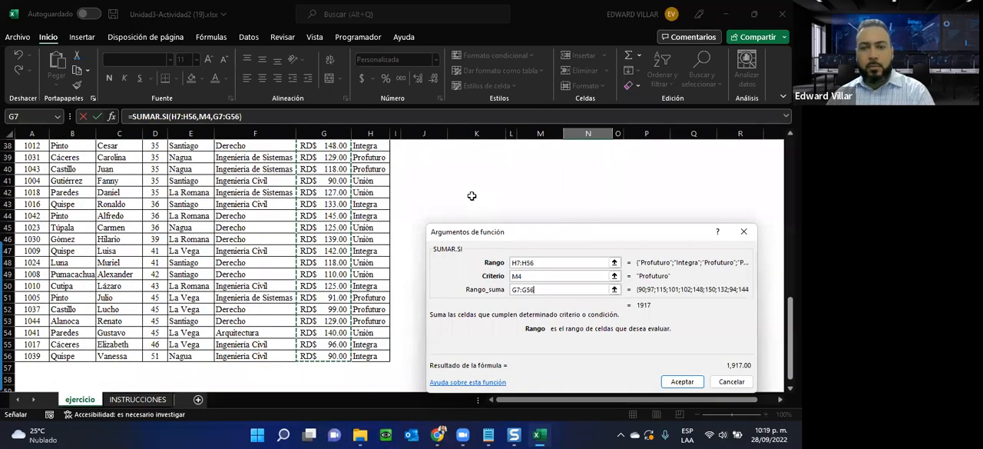
{"action": "key", "text": "BackSpace"}
{"action": "type", "text": "6"}
{"action": "scroll", "coordinate": [407, 221], "scroll_direction": "up", "scroll_amount": 8}
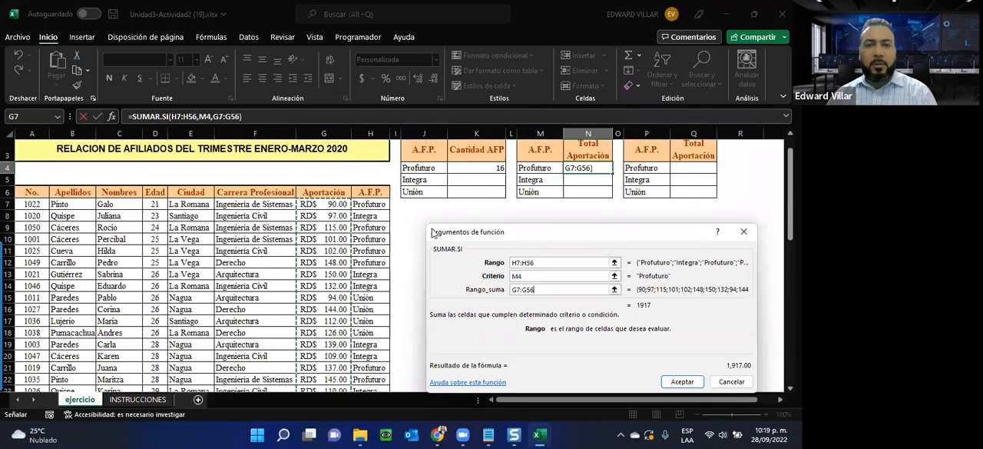
{"action": "scroll", "coordinate": [407, 220], "scroll_direction": "down", "scroll_amount": 1}
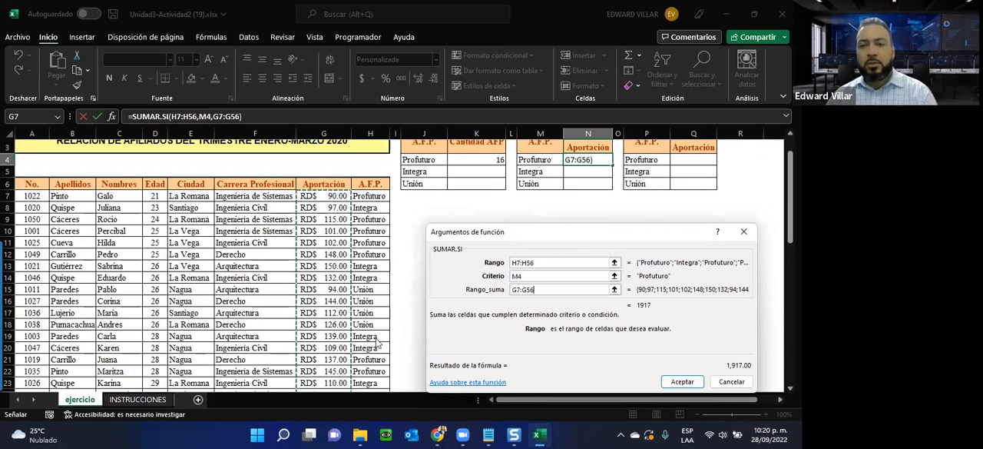
{"action": "left_click", "coordinate": [677, 381]}
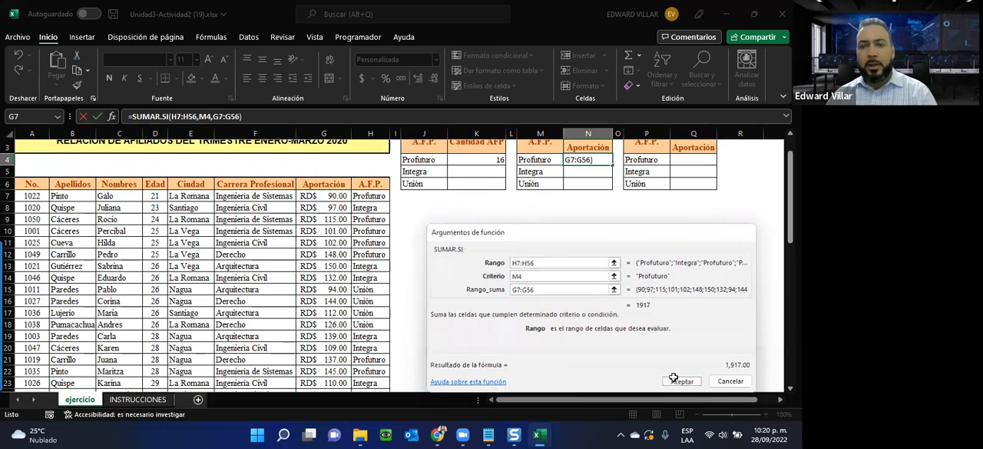
Step: Insert the PROMEDIO.SI function in Q4 for the Profuturo average contribution
{"action": "scroll", "coordinate": [575, 252], "scroll_direction": "up", "scroll_amount": 2}
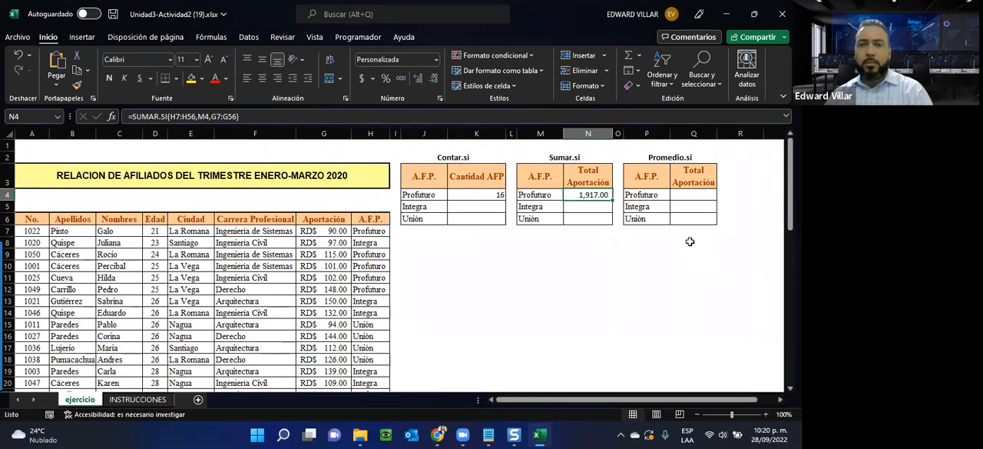
{"action": "left_click", "coordinate": [685, 193]}
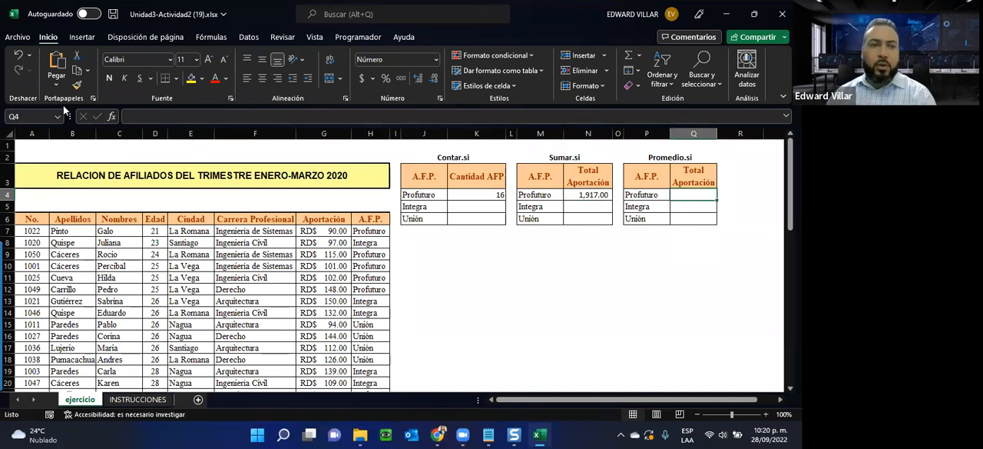
{"action": "left_click", "coordinate": [111, 116]}
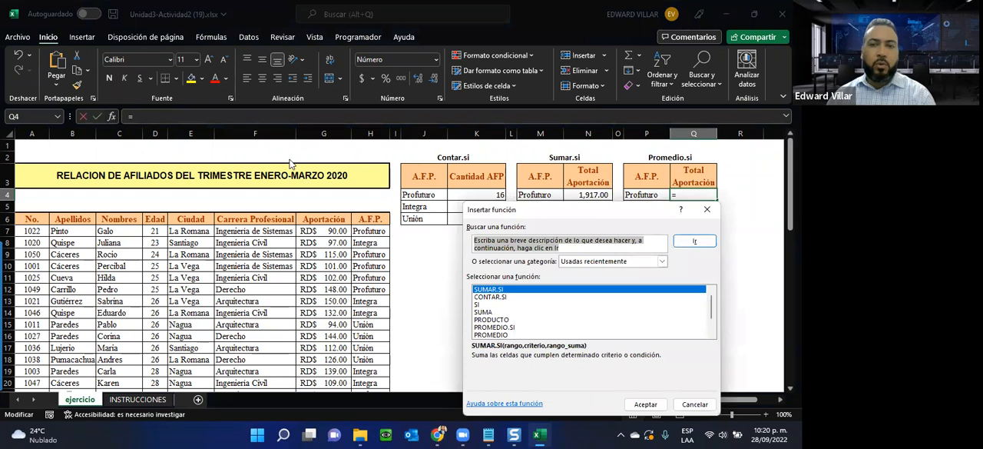
{"action": "left_click", "coordinate": [502, 328]}
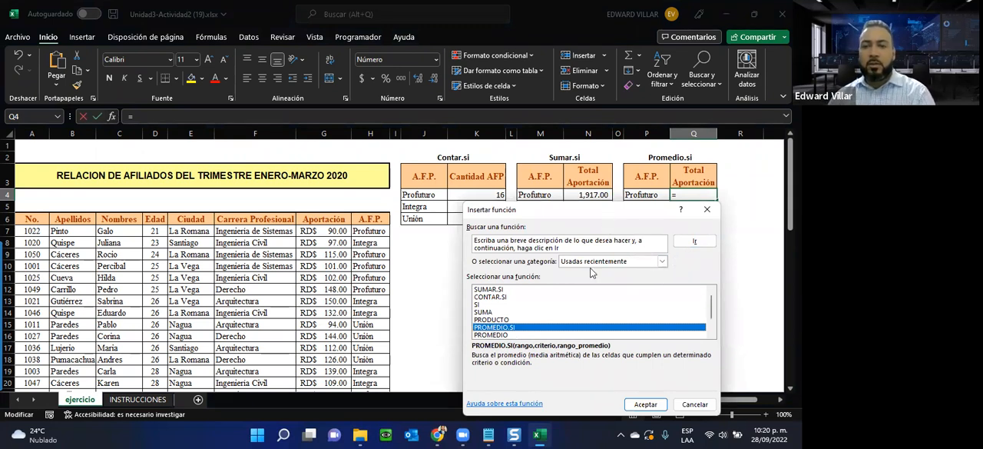
{"action": "left_click", "coordinate": [642, 405]}
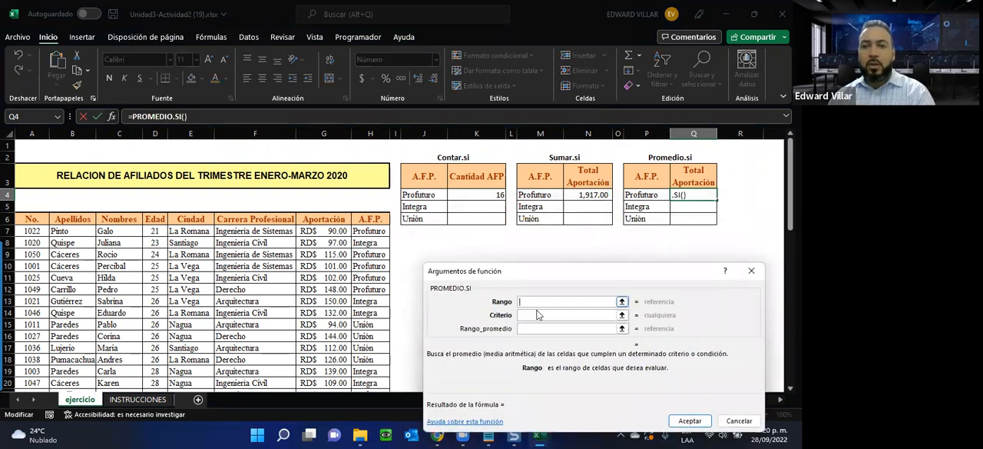
{"action": "left_click_drag", "start_coordinate": [361, 232], "coordinate": [378, 436]}
{"action": "left_click", "coordinate": [386, 435]}
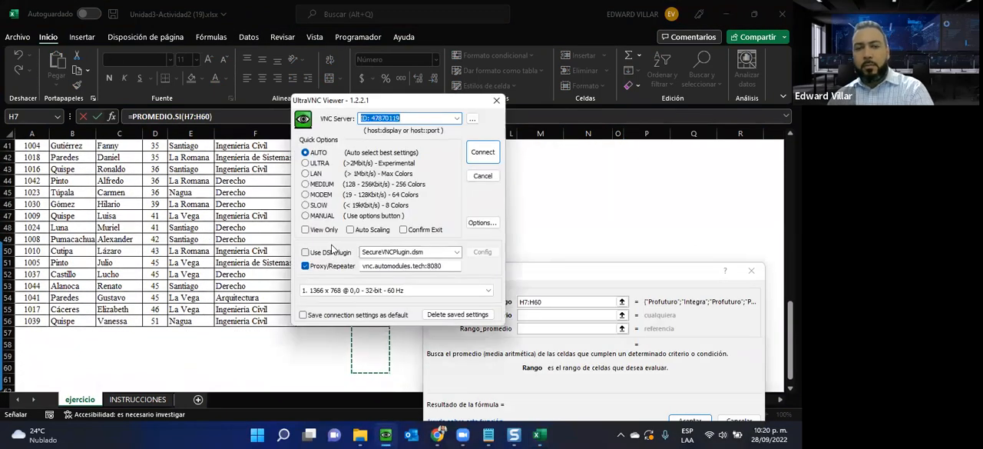
{"action": "left_click", "coordinate": [496, 100]}
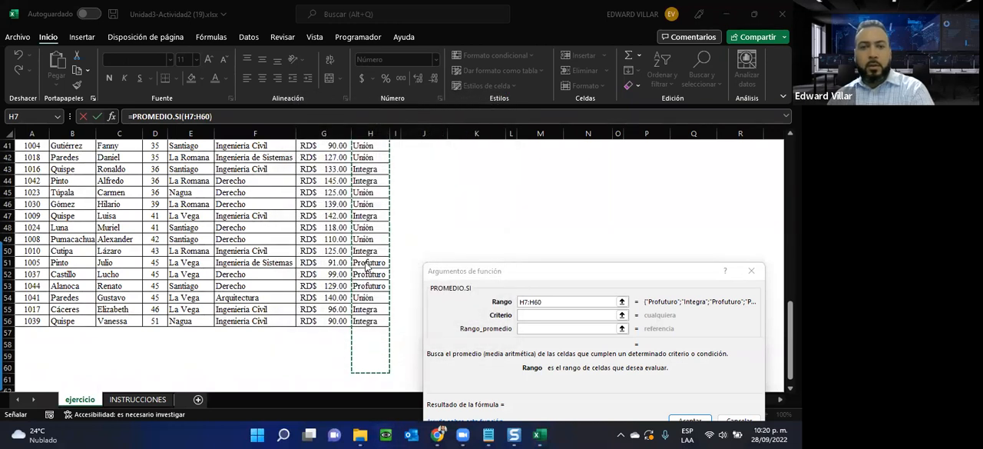
{"action": "scroll", "coordinate": [366, 253], "scroll_direction": "up", "scroll_amount": 13}
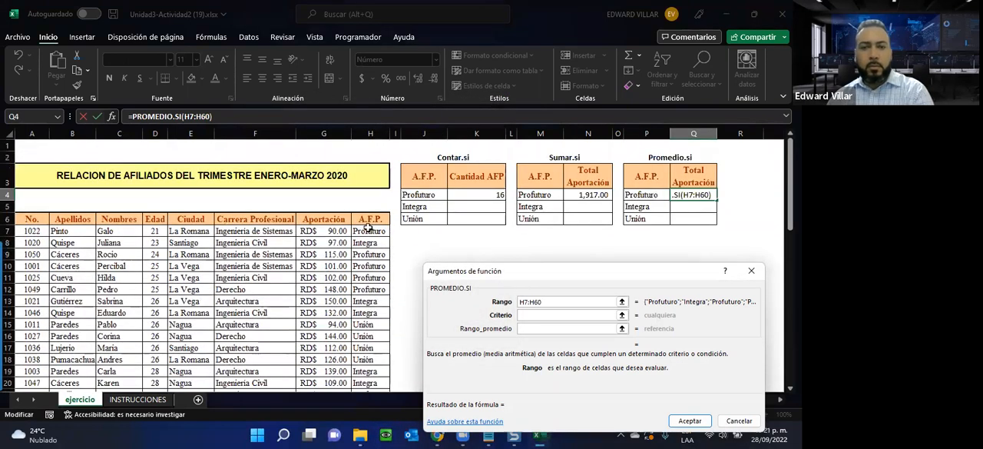
{"action": "mouse_move", "coordinate": [369, 231]}
{"action": "left_mouse_down"}
{"action": "mouse_move", "coordinate": [372, 274]}
{"action": "mouse_move", "coordinate": [370, 226]}
{"action": "left_mouse_up"}
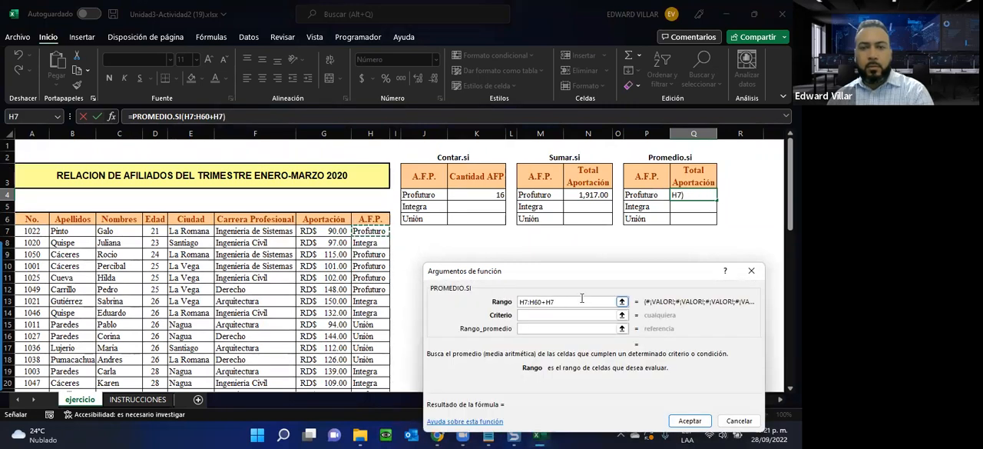
{"action": "left_click_drag", "start_coordinate": [555, 300], "coordinate": [429, 296]}
{"action": "key", "text": "BackSpace"}
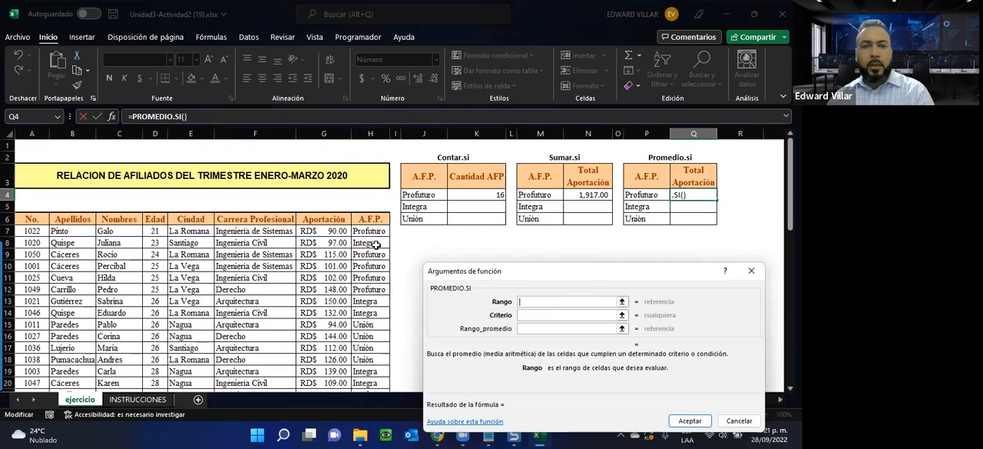
Step: Set the PROMEDIO.SI range to the A.F.P. values H7:H56 and the criterion to P4
{"action": "left_click_drag", "start_coordinate": [358, 231], "coordinate": [367, 361]}
{"action": "scroll", "coordinate": [601, 250], "scroll_direction": "up", "scroll_amount": 12}
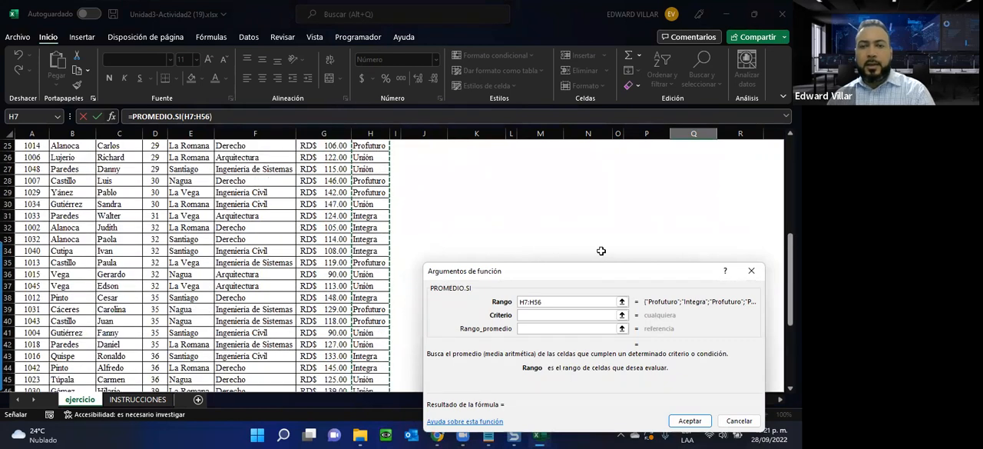
{"action": "left_click", "coordinate": [570, 315]}
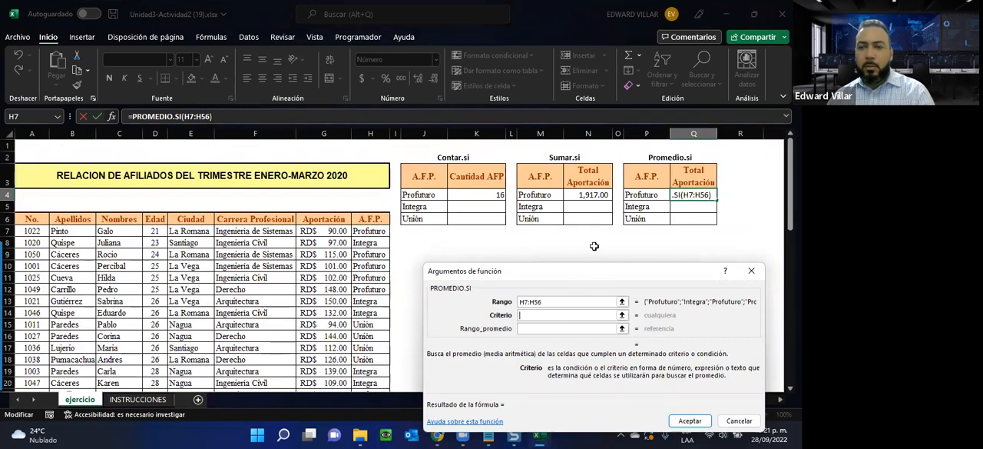
{"action": "left_click", "coordinate": [631, 197]}
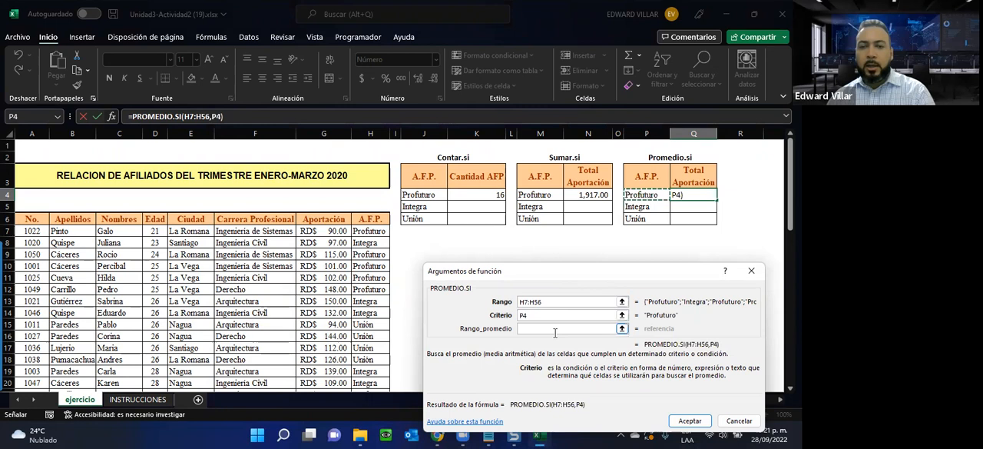
Step: Set the PROMEDIO.SI average range to the Aportación values G7:G56 and accept the function
{"action": "key", "text": "Tab"}
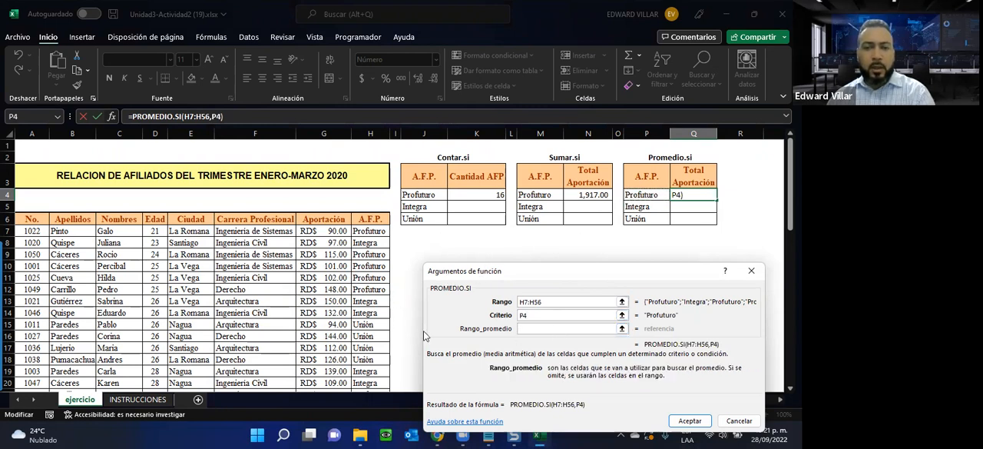
{"action": "left_click", "coordinate": [312, 232]}
{"action": "left_click_drag", "start_coordinate": [311, 232], "coordinate": [328, 364]}
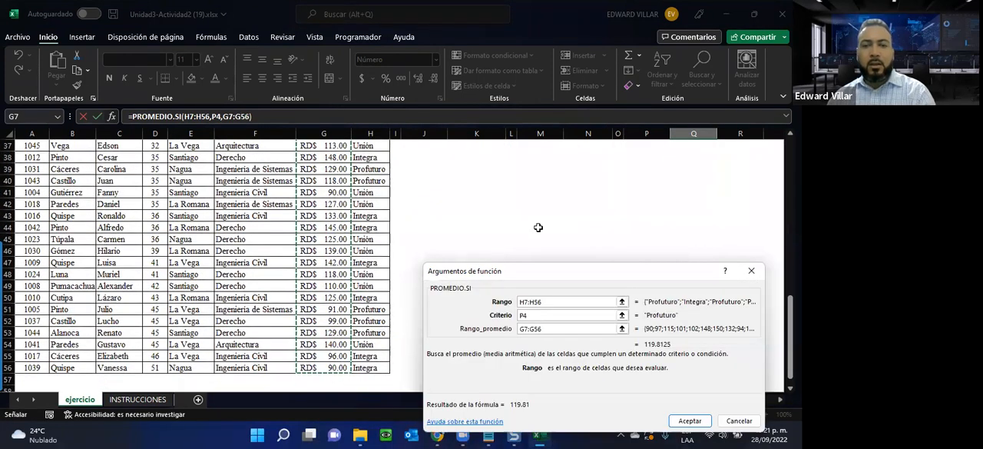
{"action": "scroll", "coordinate": [539, 228], "scroll_direction": "up", "scroll_amount": 12}
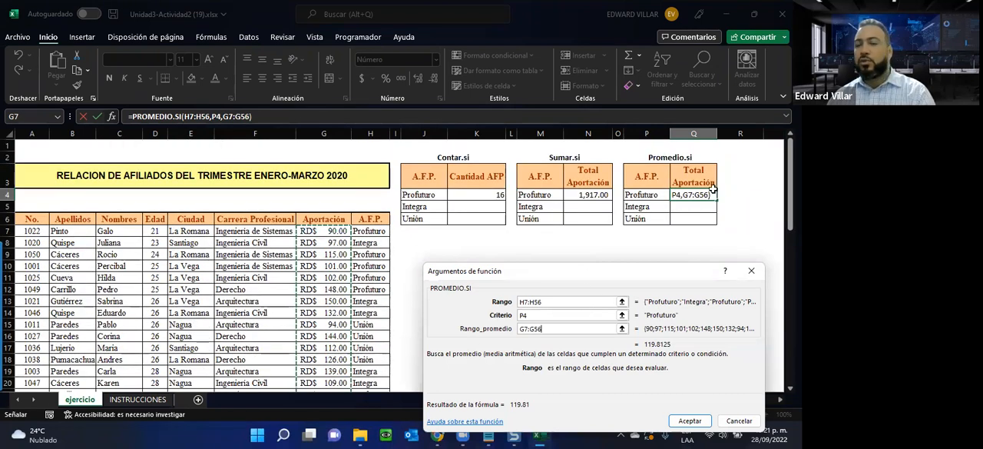
{"action": "left_click", "coordinate": [690, 420]}
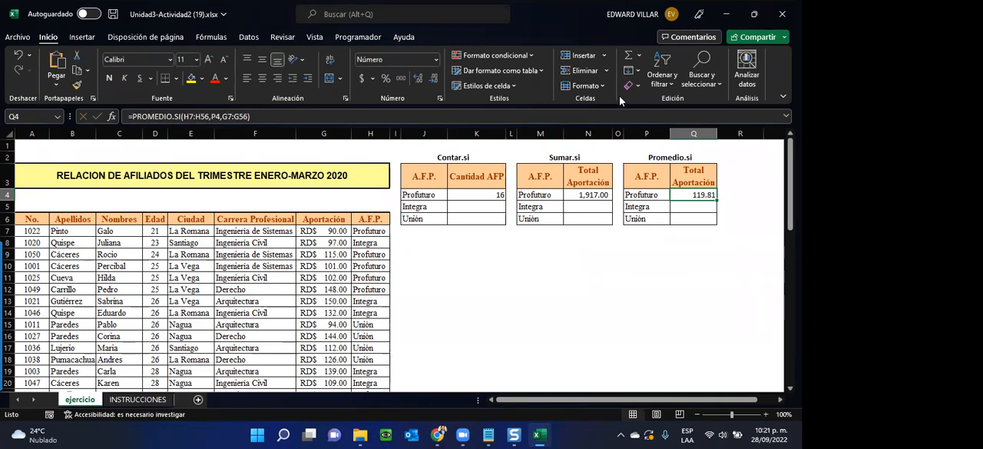
Step: Open the Profuturo CONTAR.SI formula in K4 to examine its range and criterion
{"action": "left_click", "coordinate": [427, 229]}
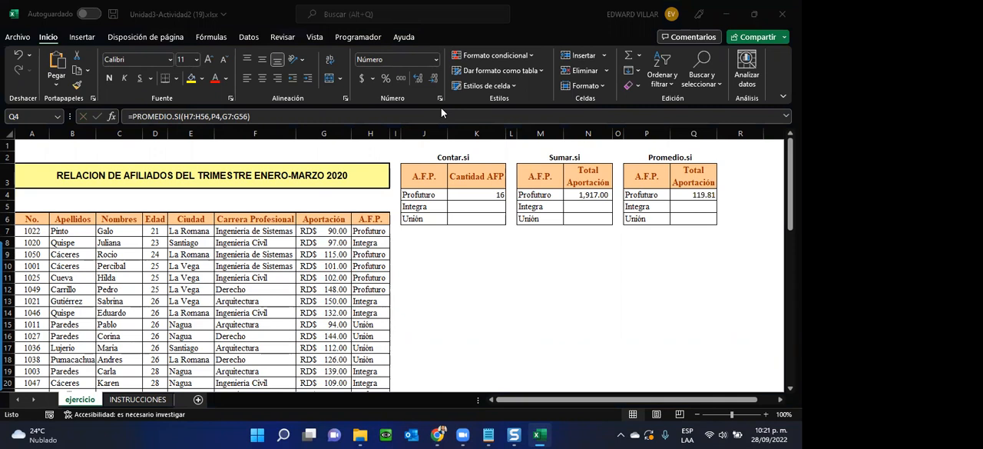
{"action": "left_click", "coordinate": [462, 195]}
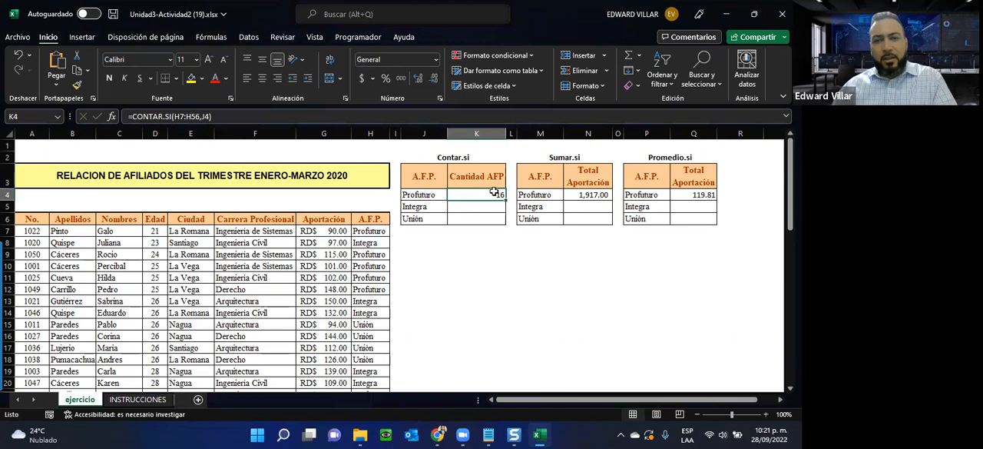
{"action": "double_click", "coordinate": [493, 193]}
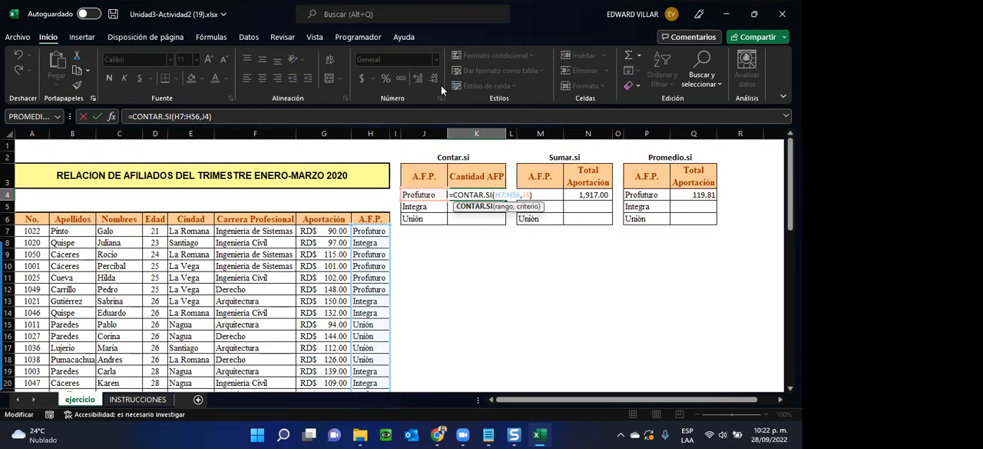
Step: Switch to the INFOTEP Virtual course page in the browser and look over the Unidad 3 and Unidad 1 sections
{"action": "left_click", "coordinate": [726, 17]}
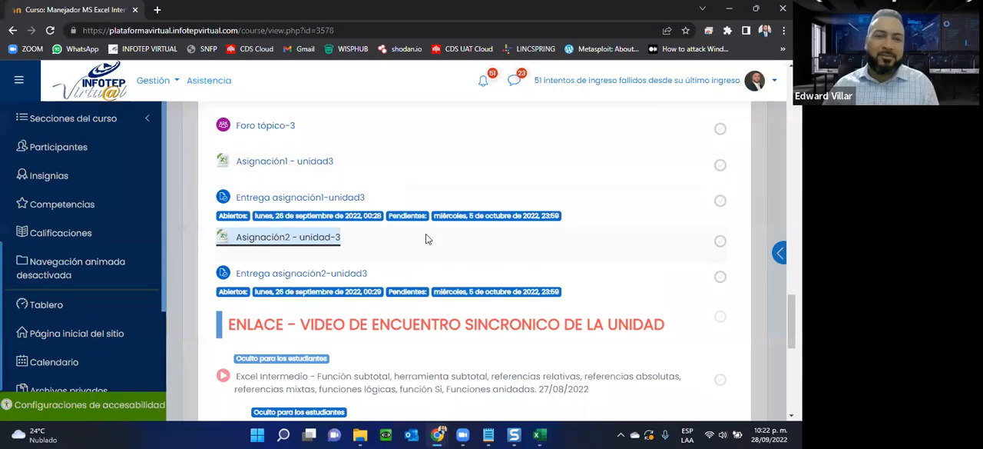
{"action": "scroll", "coordinate": [426, 237], "scroll_direction": "up", "scroll_amount": 10}
{"action": "left_click", "coordinate": [566, 173]}
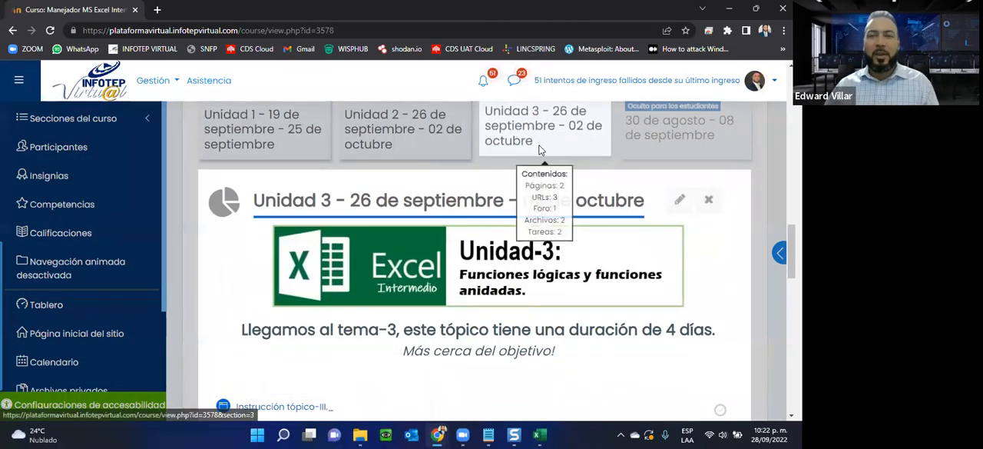
{"action": "left_click", "coordinate": [542, 150]}
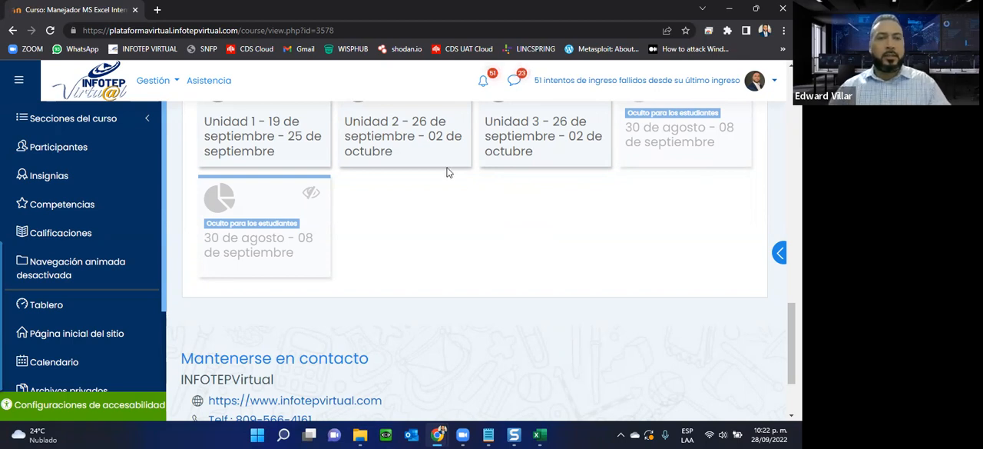
{"action": "left_click", "coordinate": [230, 135]}
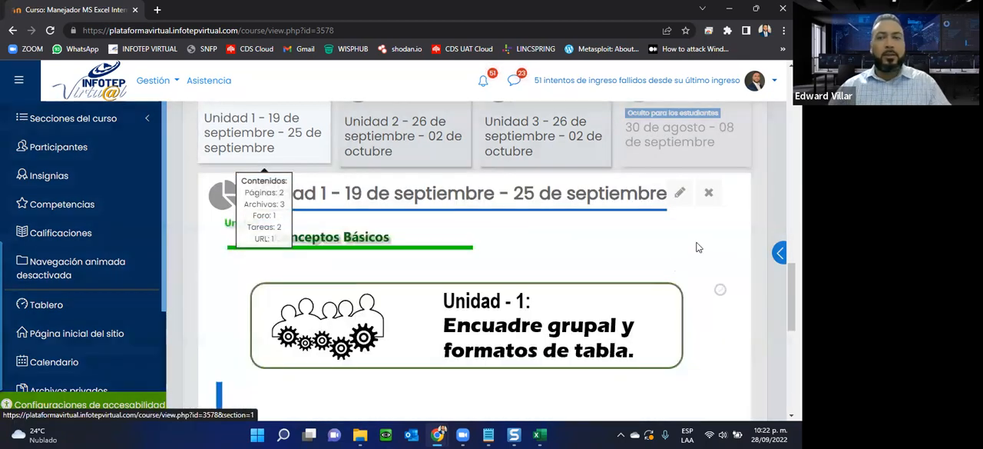
{"action": "scroll", "coordinate": [458, 369], "scroll_direction": "up", "scroll_amount": 3}
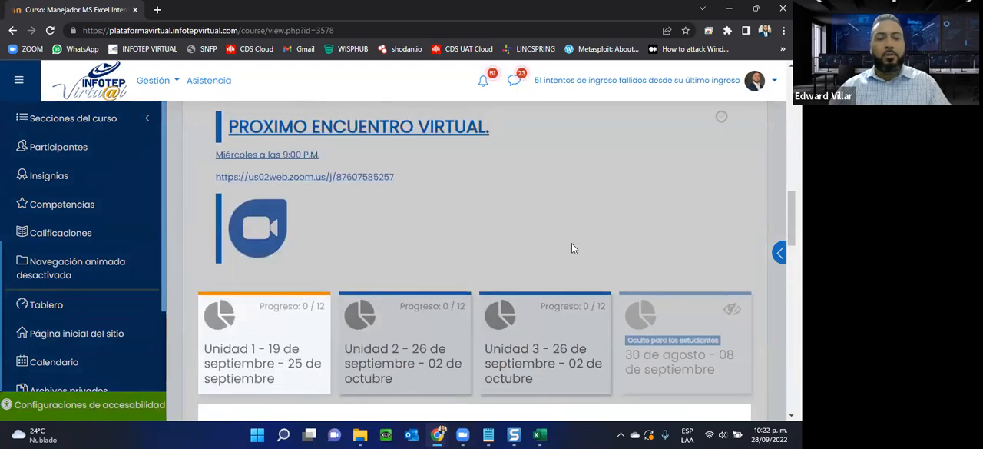
{"action": "scroll", "coordinate": [571, 248], "scroll_direction": "down", "scroll_amount": 2}
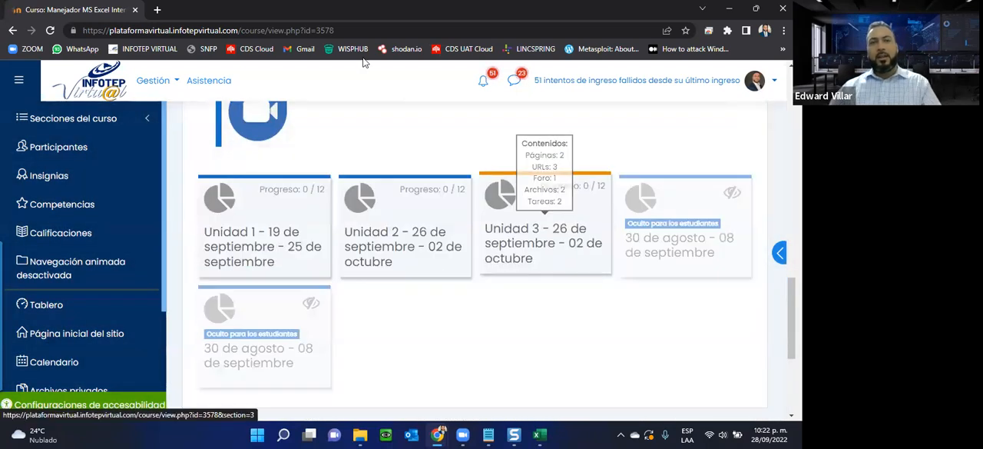